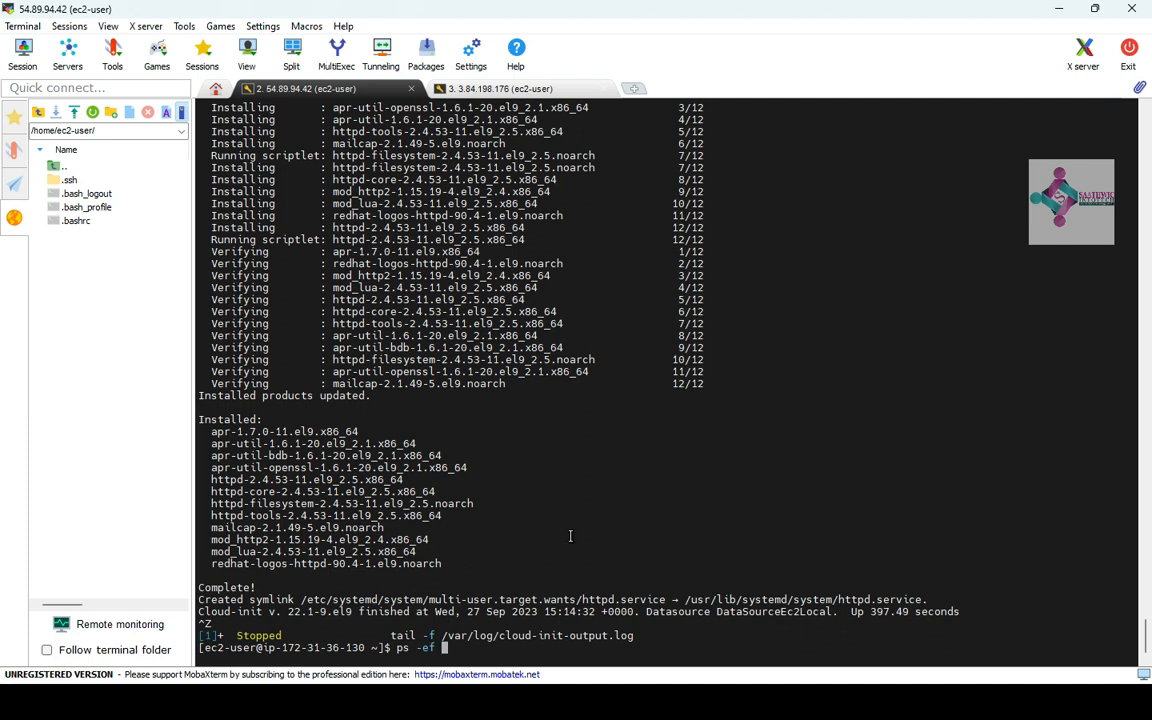
List the running httpd processes on the 54.89.94.42 server with ps -ef | grep httpd
{"action": "type", "text": "h"}
{"action": "key", "text": "BackSpace"}
{"action": "type", "text": "| grep httpd"}
{"action": "key", "text": "Return"}
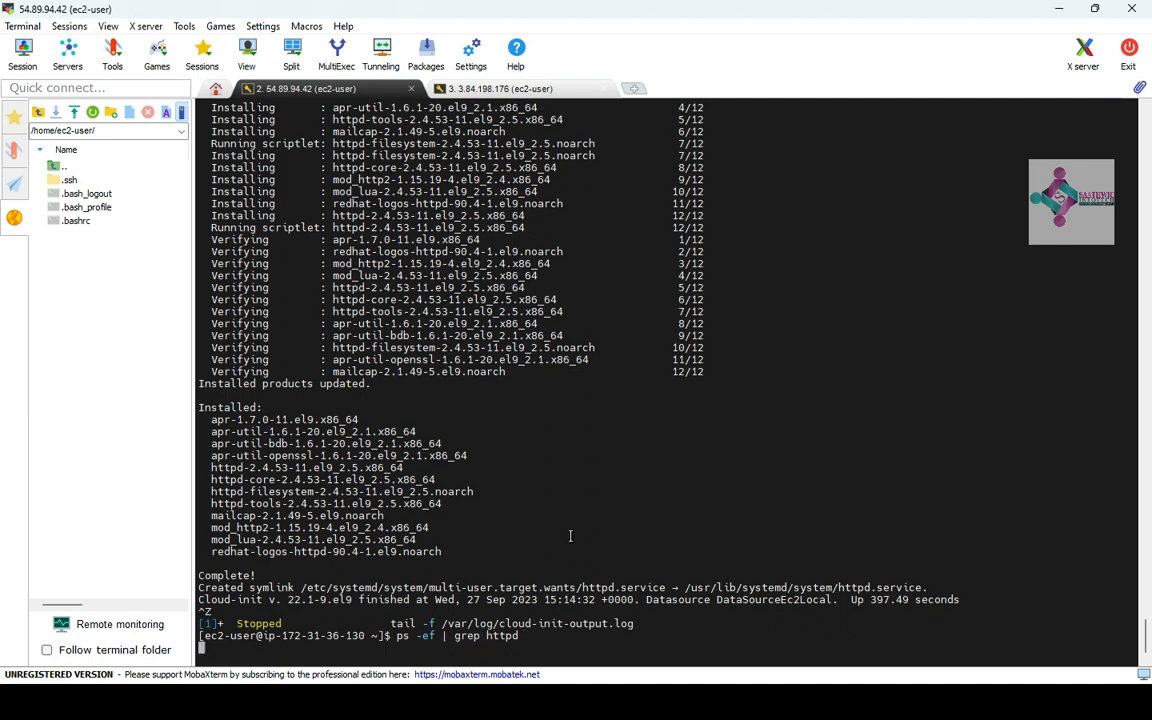
Copy the ps -ef | grep httpd command into the 3.84.198.176 session and run it there
{"action": "left_click_drag", "start_coordinate": [526, 566], "coordinate": [398, 566]}
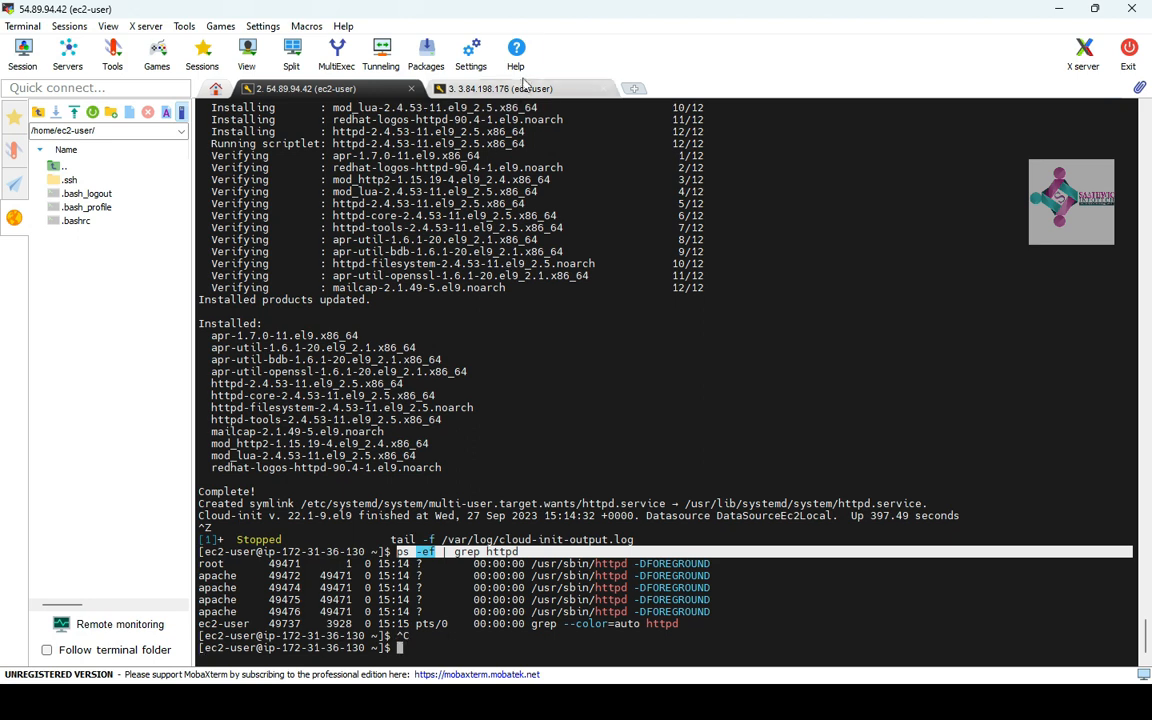
{"action": "left_click", "coordinate": [470, 88]}
{"action": "right_click", "coordinate": [593, 505]}
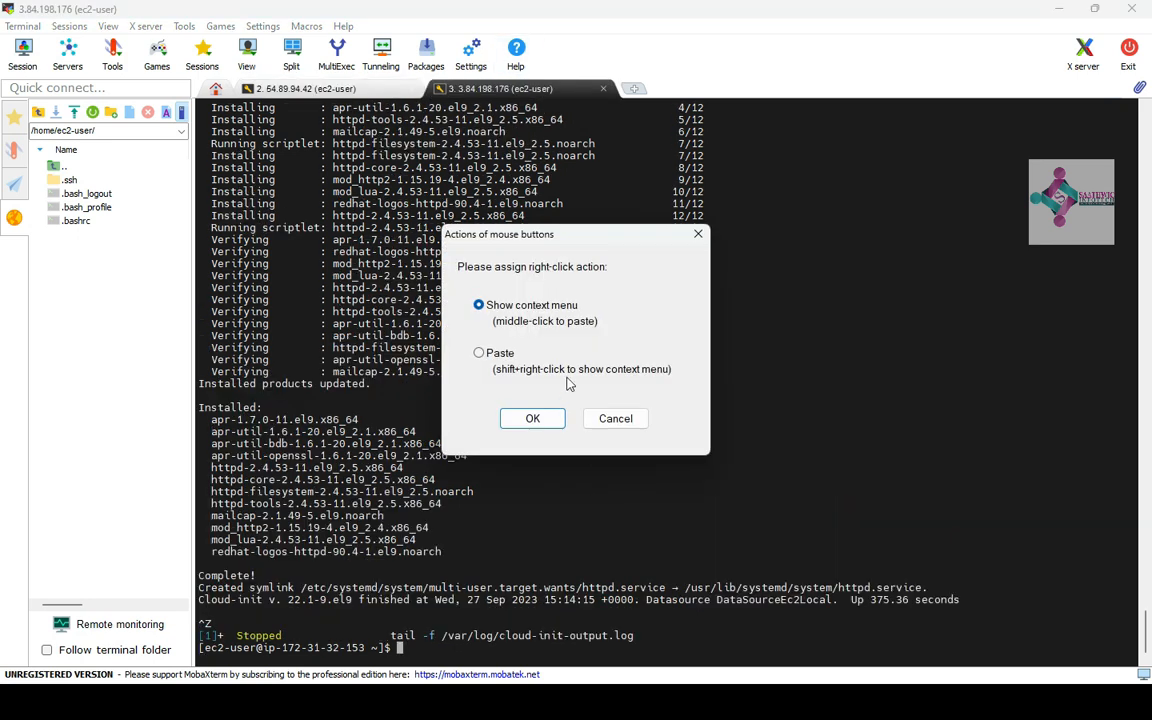
{"action": "left_click", "coordinate": [645, 420]}
{"action": "right_click", "coordinate": [645, 422]}
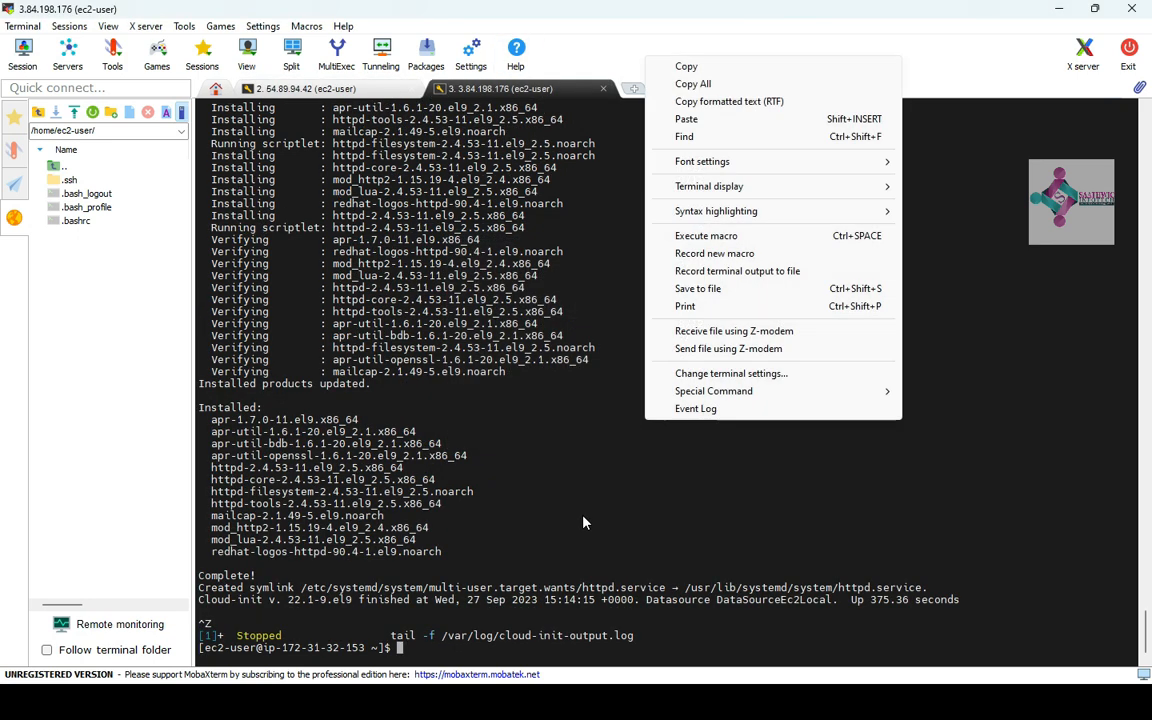
{"action": "left_click", "coordinate": [678, 489]}
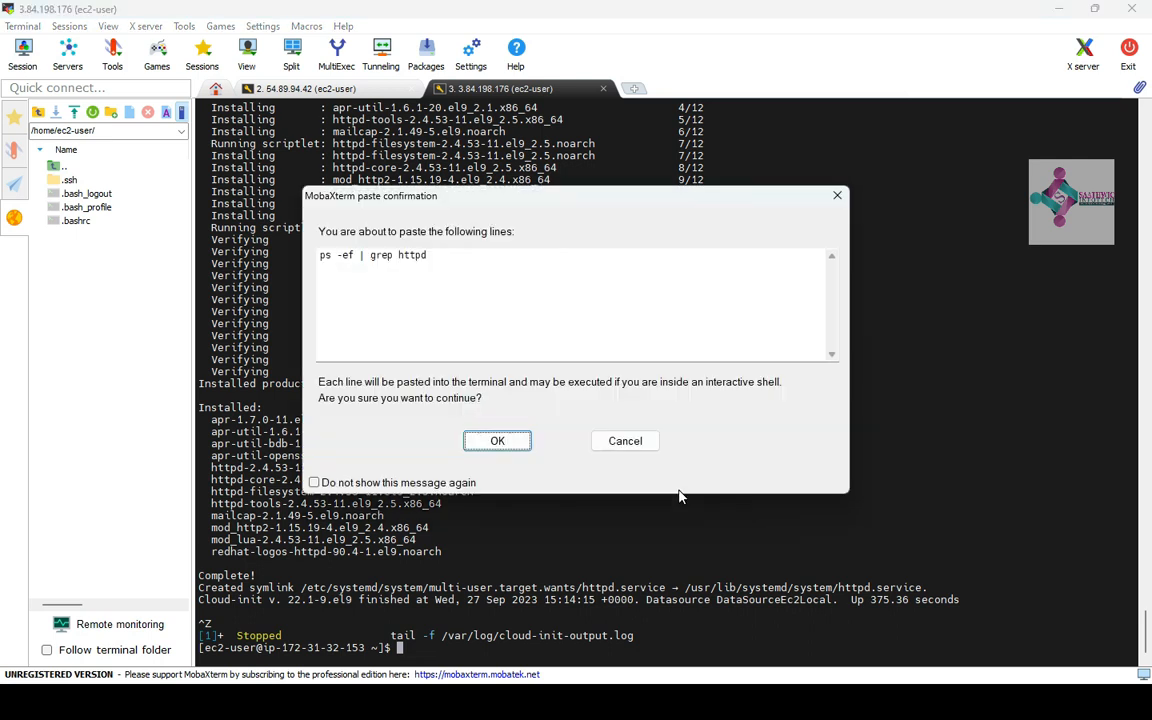
{"action": "key", "text": "Return"}
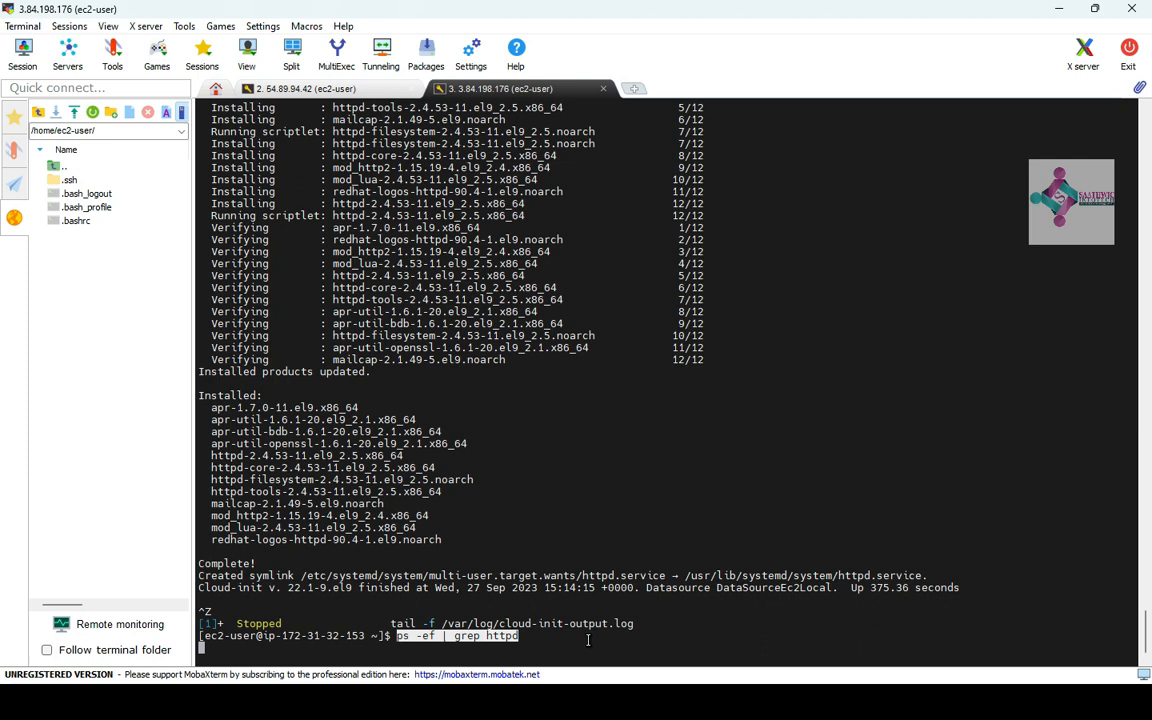
{"action": "key", "text": "Return"}
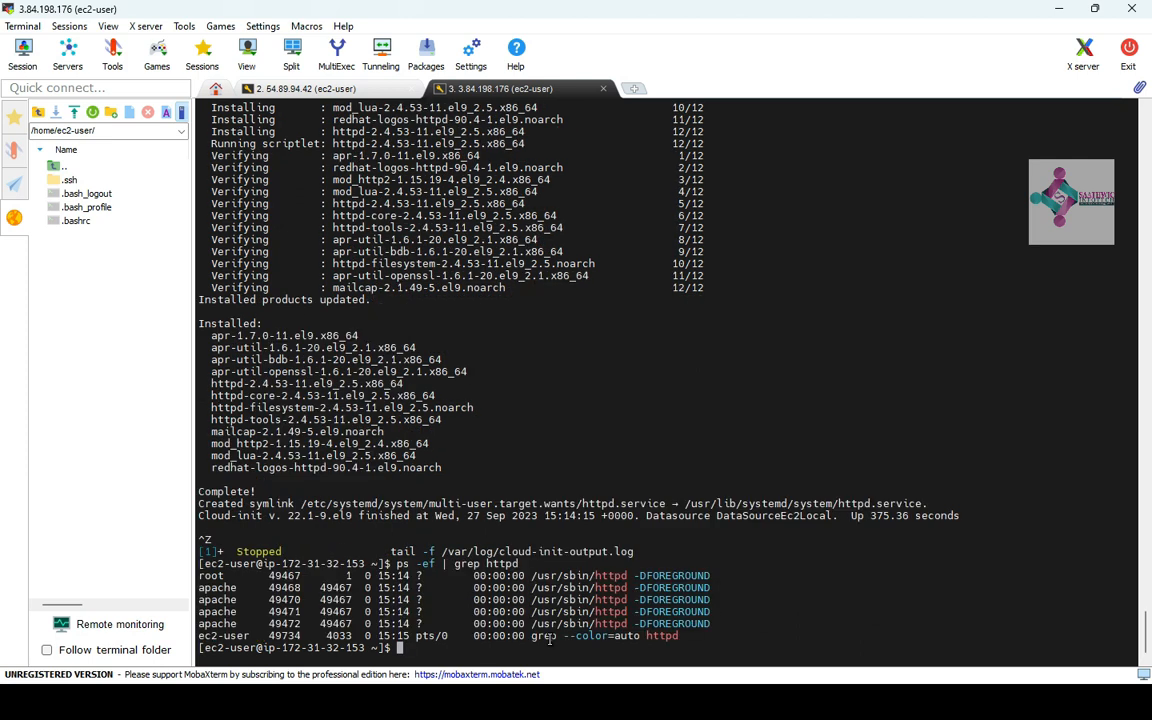
In the 54.89.94.42 session, become root with sudo -i and change to the /var/www/html directory
{"action": "left_click", "coordinate": [298, 92]}
{"action": "left_click", "coordinate": [489, 643]}
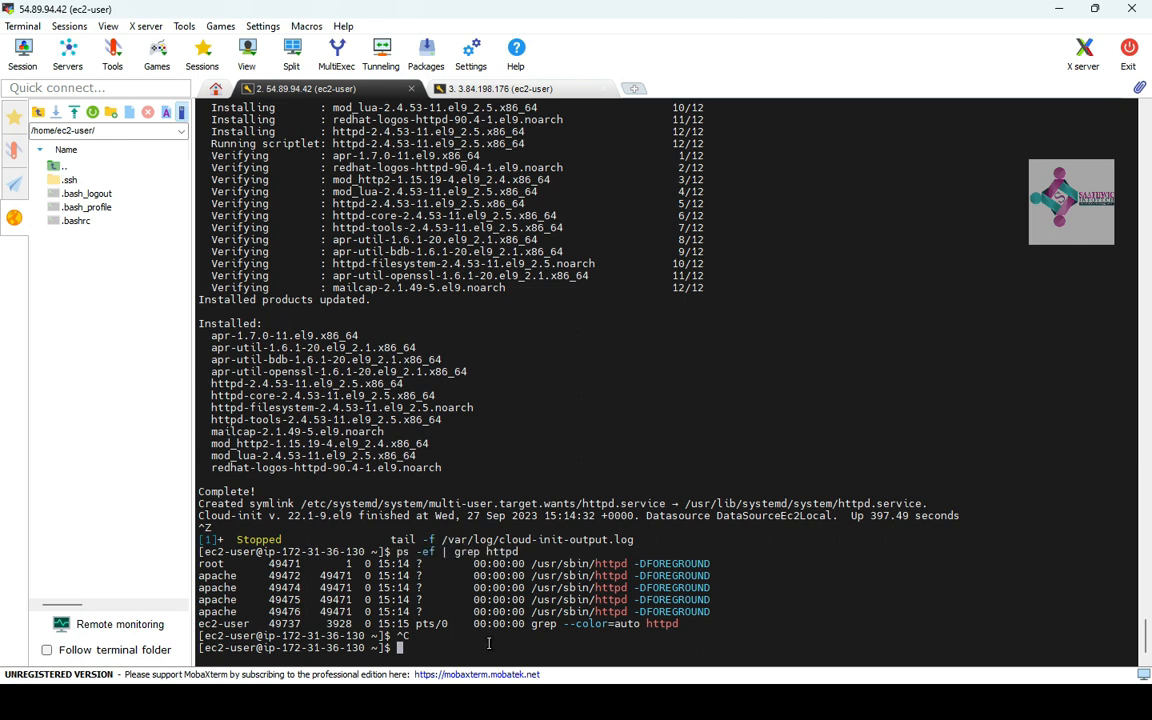
{"action": "type", "text": "sudo -i"}
{"action": "key", "text": "Return"}
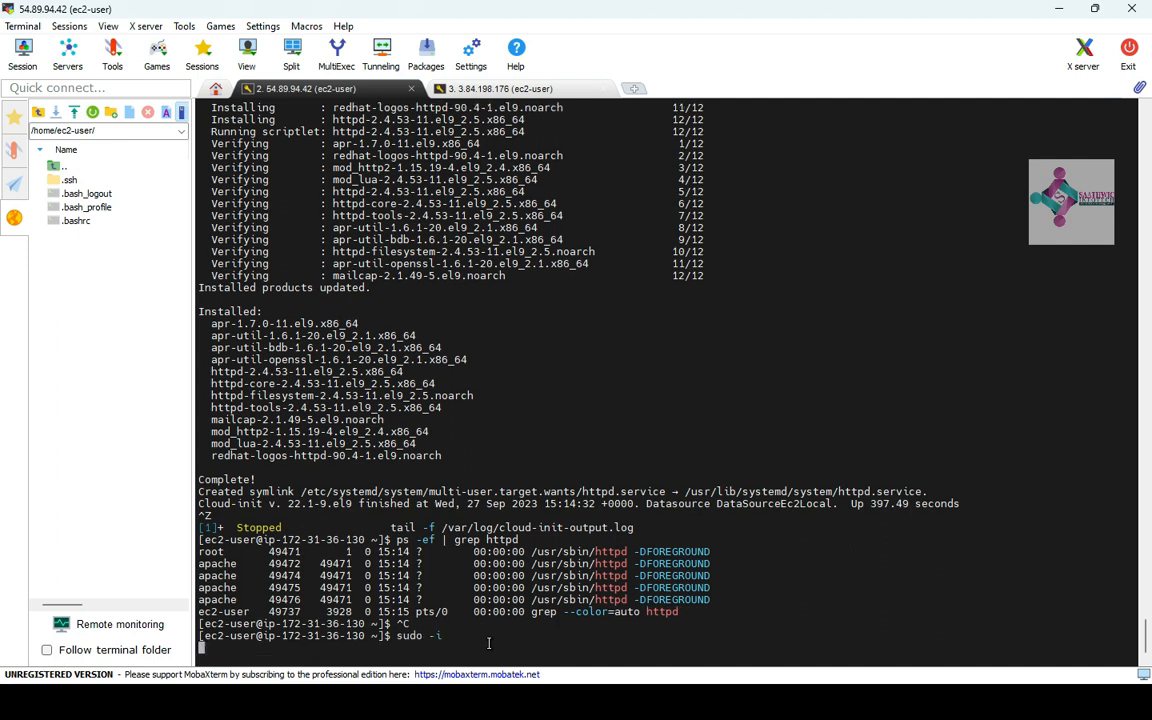
{"action": "type", "text": "cd /va"}
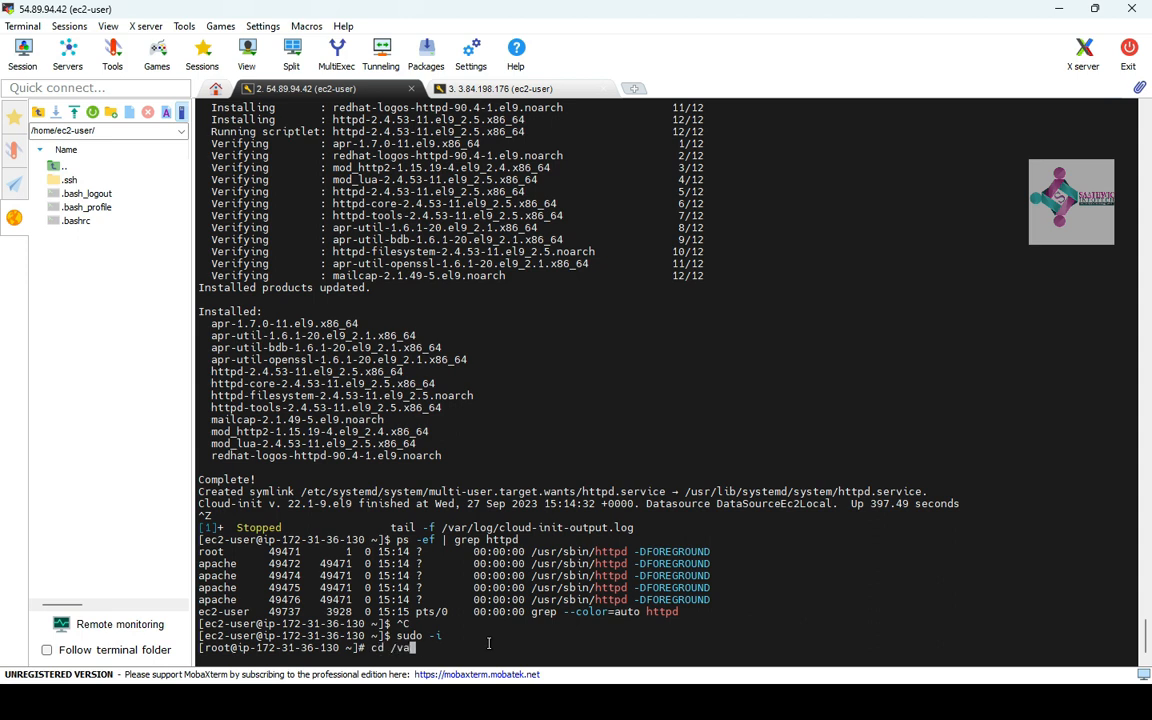
{"action": "type", "text": "r/www/html"}
{"action": "key", "text": "Return"}
Open index.html with view and insert an h1 heading reading First Server
{"action": "type", "text": "view "}
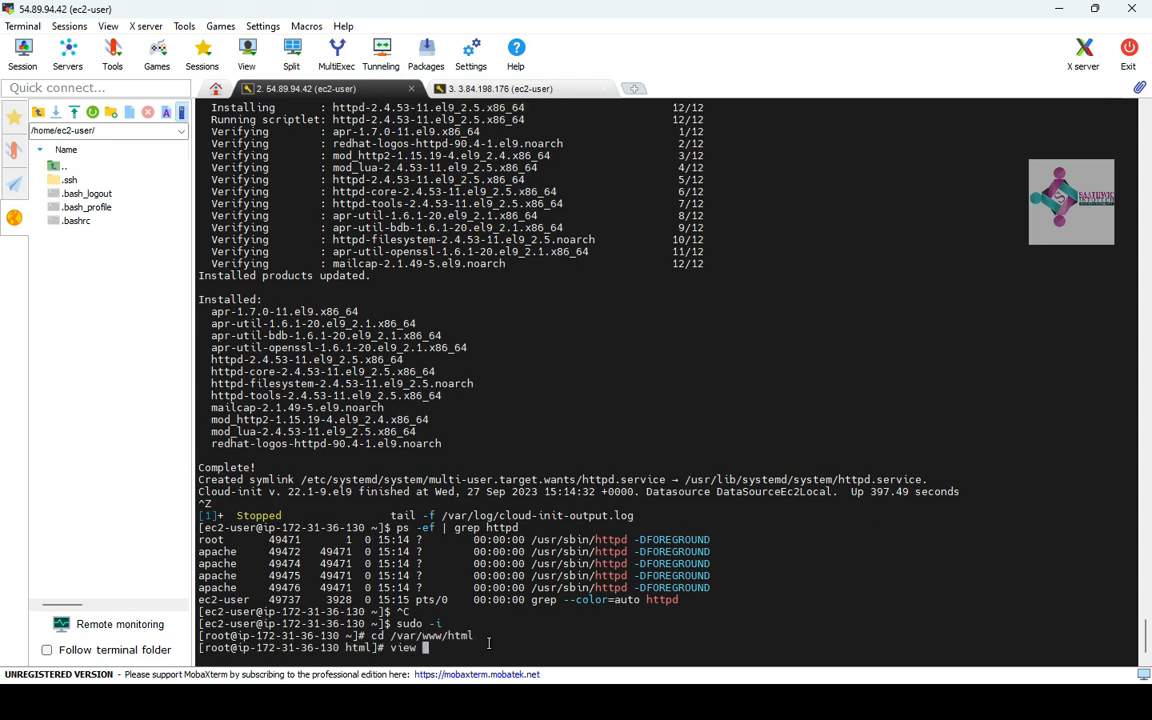
{"action": "type", "text": "index.html"}
{"action": "key", "text": "Return"}
{"action": "type", "text": "i"}
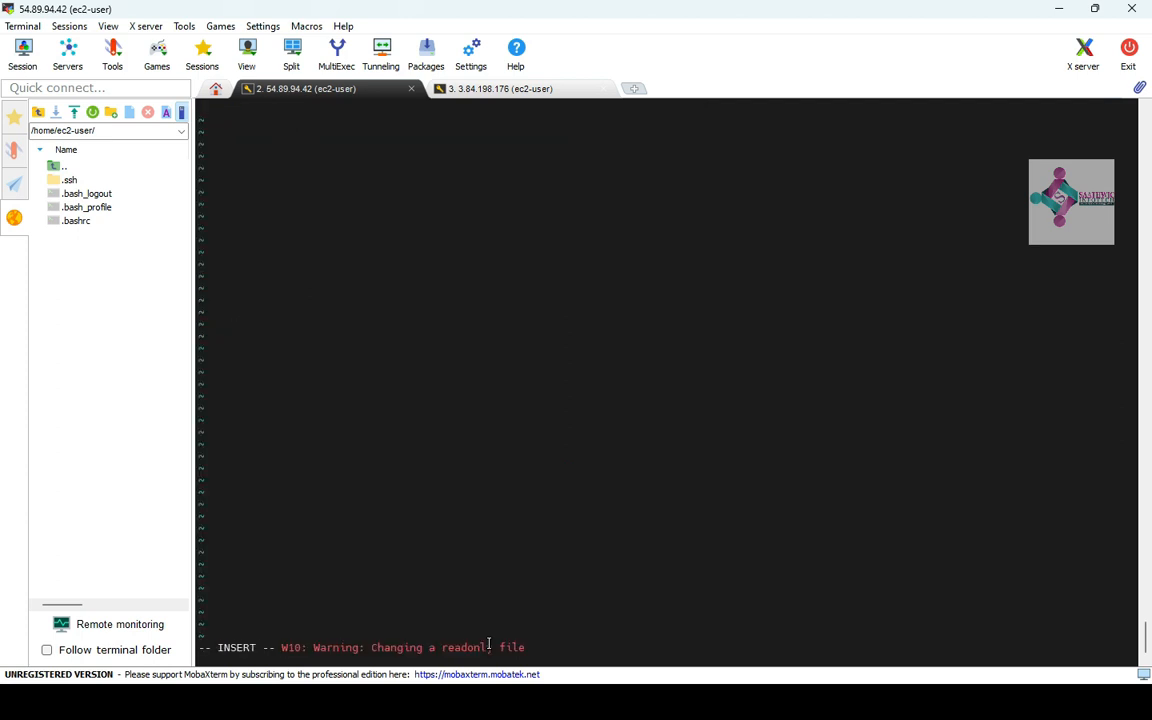
{"action": "type", "text": "<h1> Fr"}
{"action": "key", "text": "BackSpace"}
{"action": "key", "text": "BackSpace"}
{"action": "type", "text": "First Server </ht>"}
{"action": "key", "text": "Escape"}
Add the missing 1 to the heading's closing tag, then save index.html and quit the editor
{"action": "key", "text": "Left"}
{"action": "key", "text": "Left"}
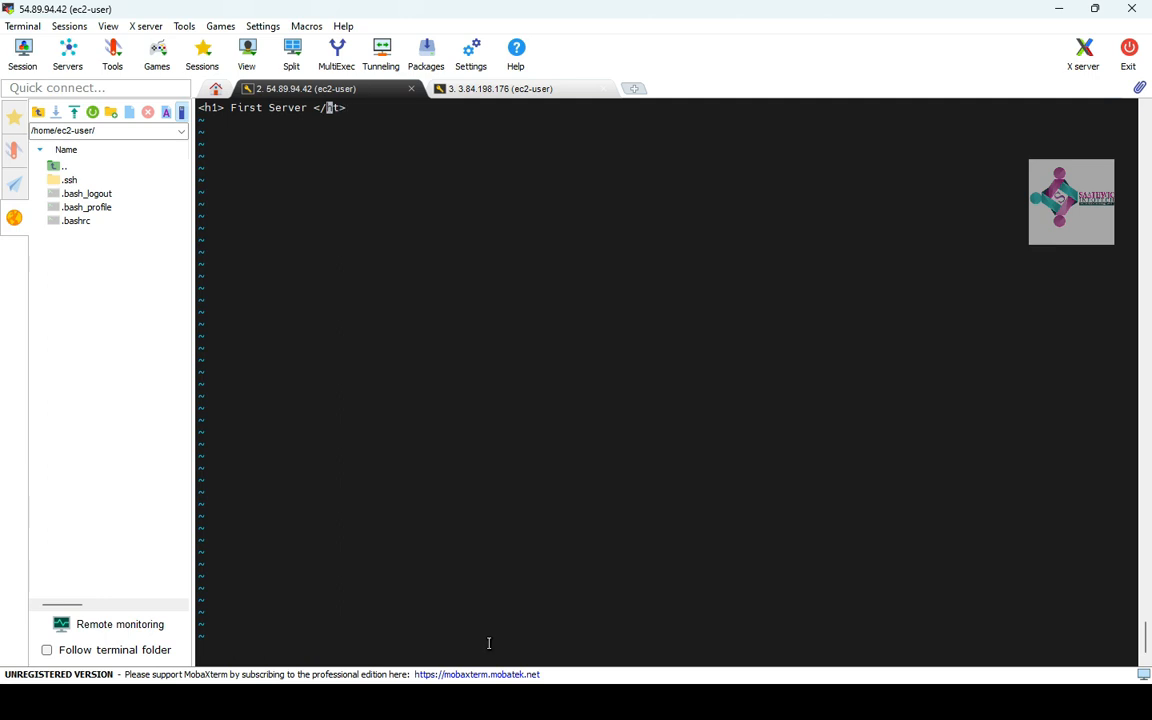
{"action": "key", "text": "Right"}
{"action": "key", "text": "Right"}
{"action": "key", "text": "Left"}
{"action": "type", "text": "i"}
{"action": "type", "text": "1"}
{"action": "key", "text": "Escape"}
{"action": "type", "text": ":wq"}
{"action": "key", "text": "Return"}
In the 3.84.198.176 session, become root with sudo -i and change to the /var/www/html directory
{"action": "left_click", "coordinate": [478, 88]}
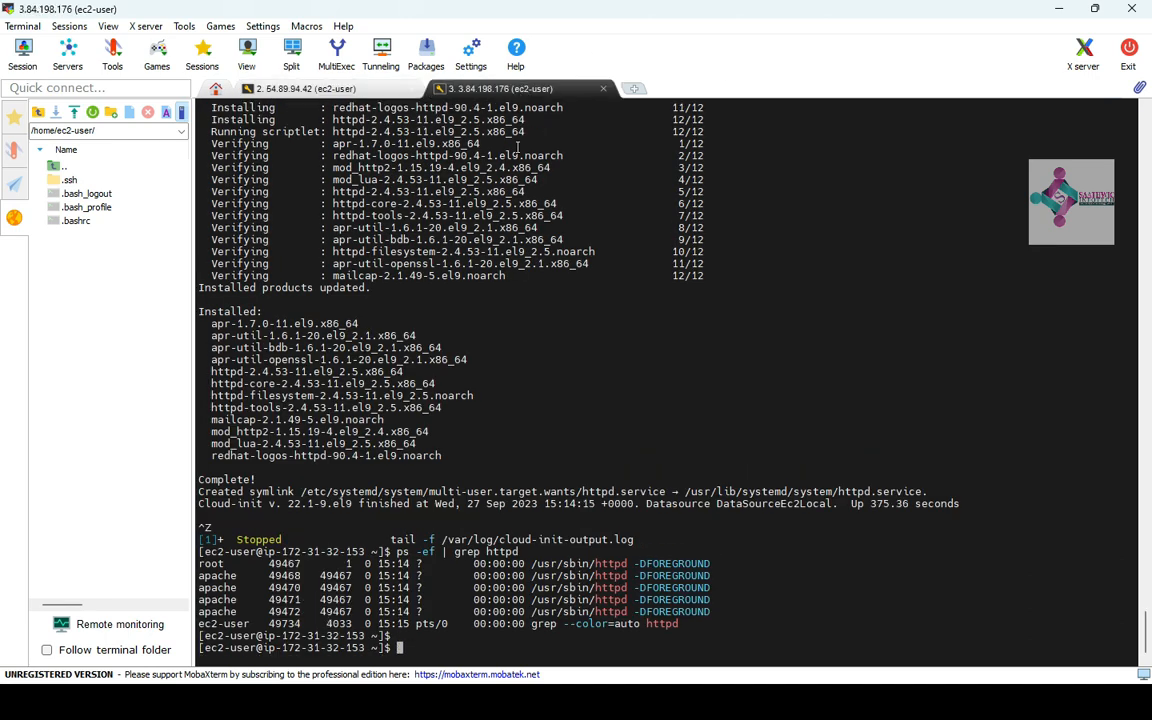
{"action": "type", "text": "sudo -i"}
{"action": "key", "text": "Return"}
{"action": "type", "text": "cd /v"}
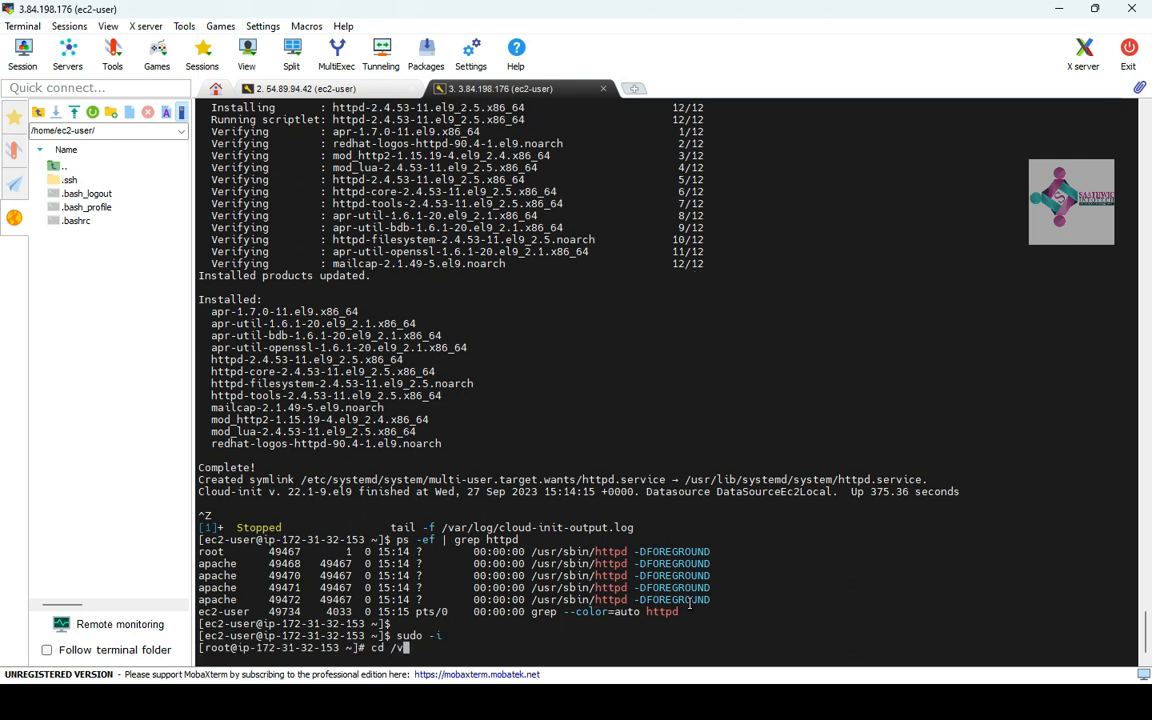
{"action": "type", "text": "ar/www/http"}
{"action": "type", "text": "d"}
{"action": "key", "text": "BackSpace"}
{"action": "key", "text": "BackSpace"}
{"action": "key", "text": "BackSpace"}
{"action": "key", "text": "BackSpace"}
{"action": "type", "text": "tml"}
{"action": "key", "text": "Return"}
Create index.html containing <h1>Second Server</h1> on the 3.84.198.176 server, and save it with :wq!
{"action": "type", "text": "view ind"}
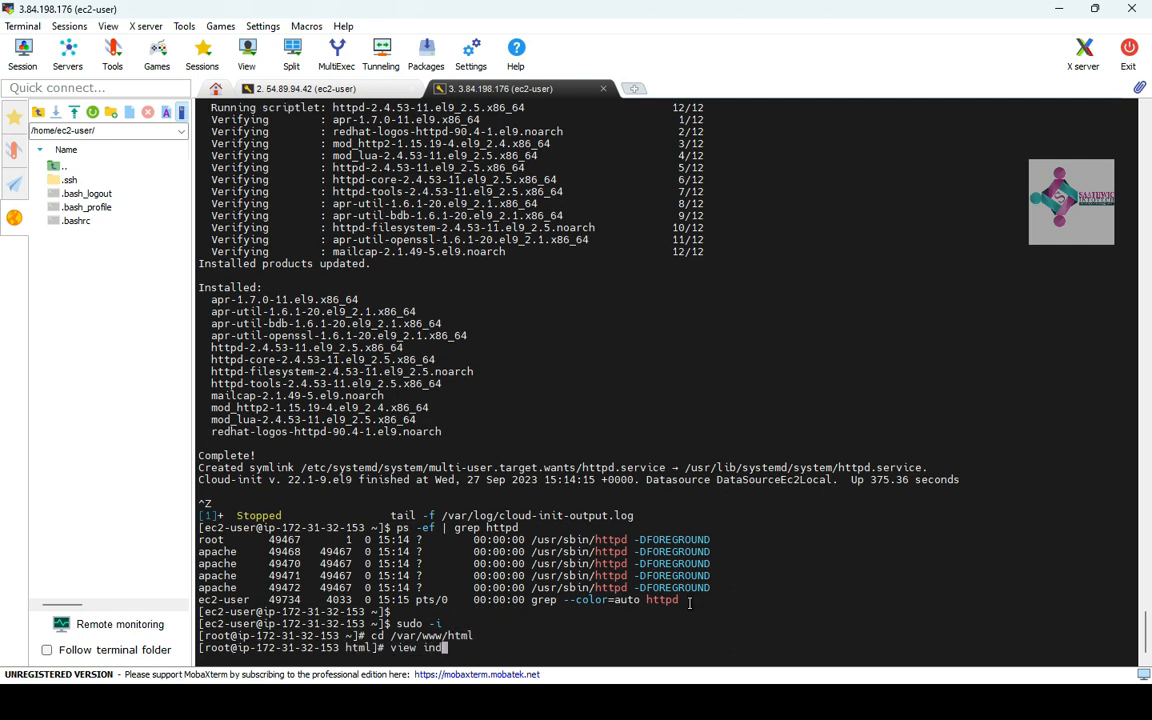
{"action": "type", "text": "ex.html"}
{"action": "key", "text": "Return"}
{"action": "type", "text": "i"}
{"action": "type", "text": "<h1>"}
{"action": "type", "text": "Sec"}
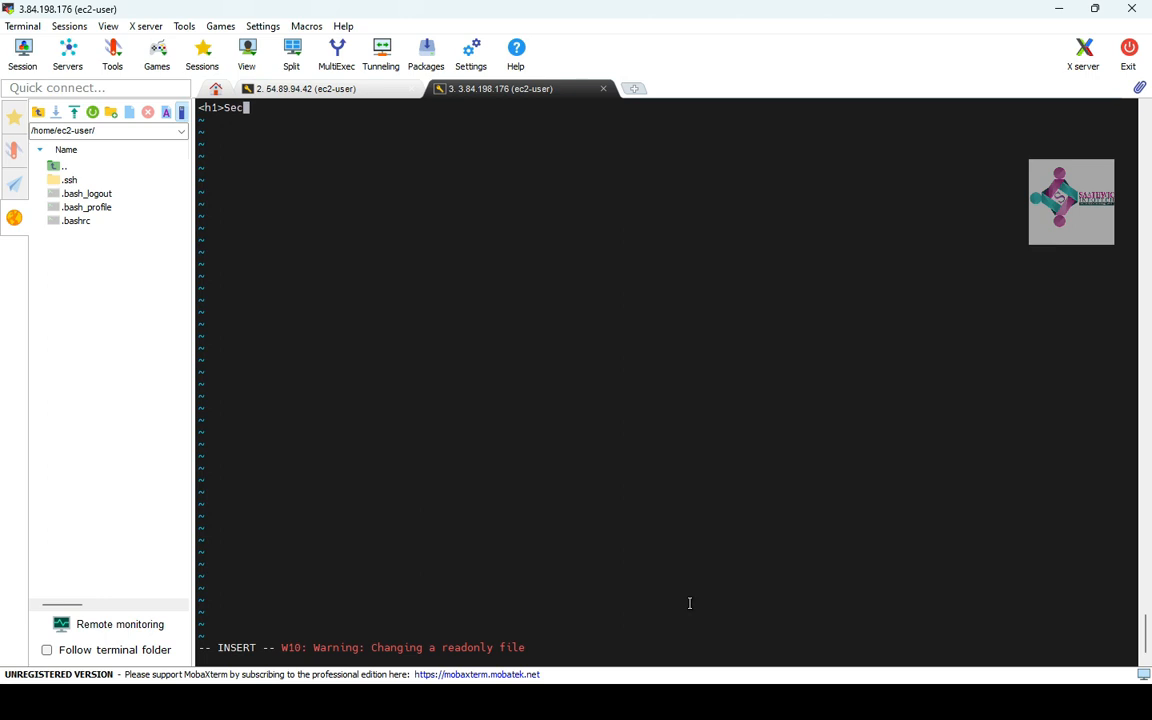
{"action": "type", "text": "ond Server</h1"}
{"action": "type", "text": ">"}
{"action": "key", "text": "Escape"}
{"action": "type", "text": ":wq!"}
{"action": "key", "text": "Return"}
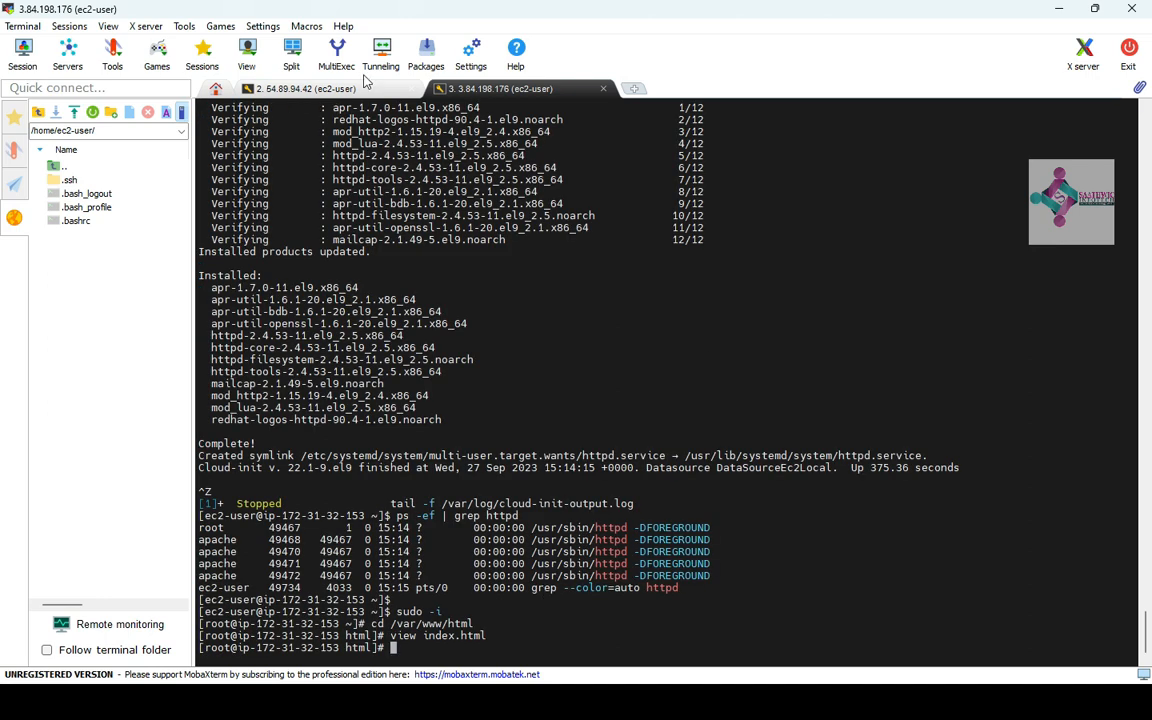
{"action": "left_click", "coordinate": [300, 88]}
{"action": "left_click", "coordinate": [541, 92]}
{"action": "left_click", "coordinate": [311, 92]}
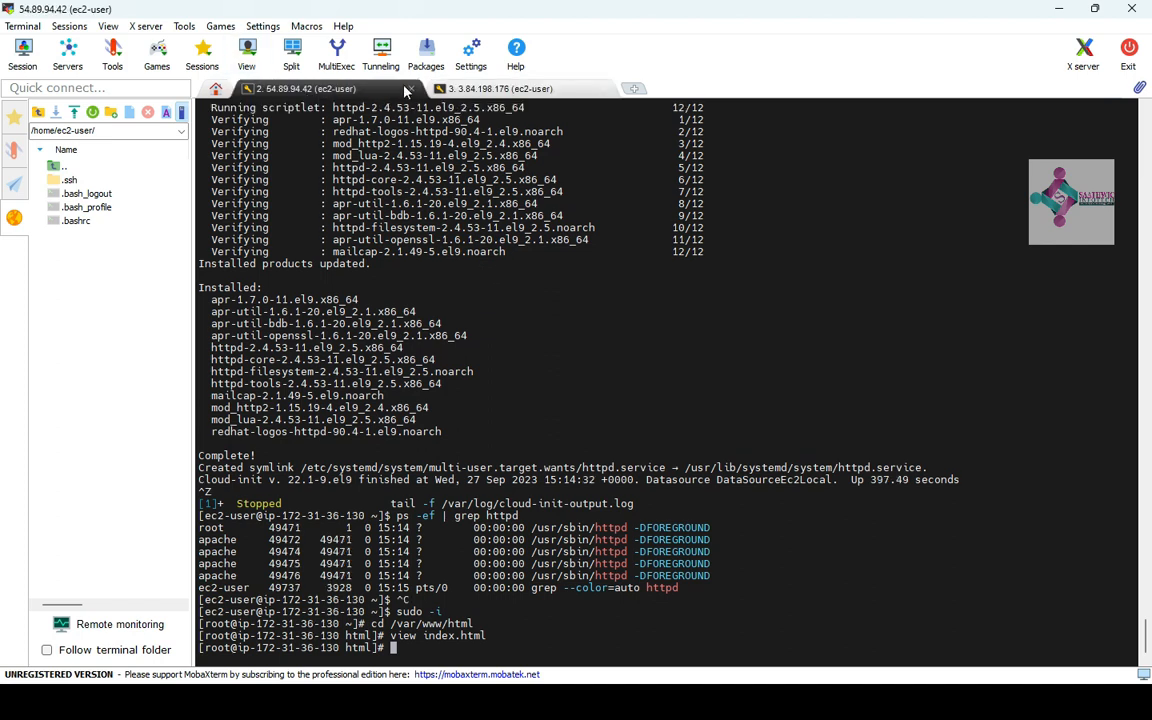
{"action": "left_click", "coordinate": [514, 92]}
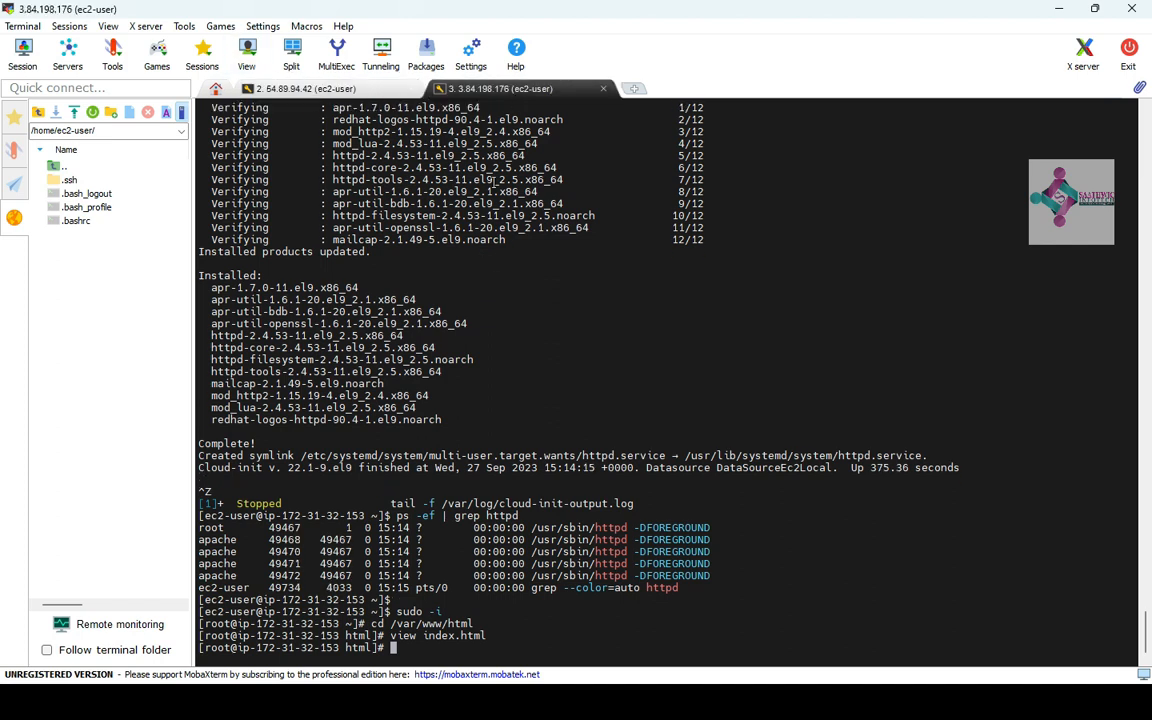
{"action": "left_click", "coordinate": [313, 88]}
{"action": "left_click", "coordinate": [494, 90]}
{"action": "left_click", "coordinate": [330, 89]}
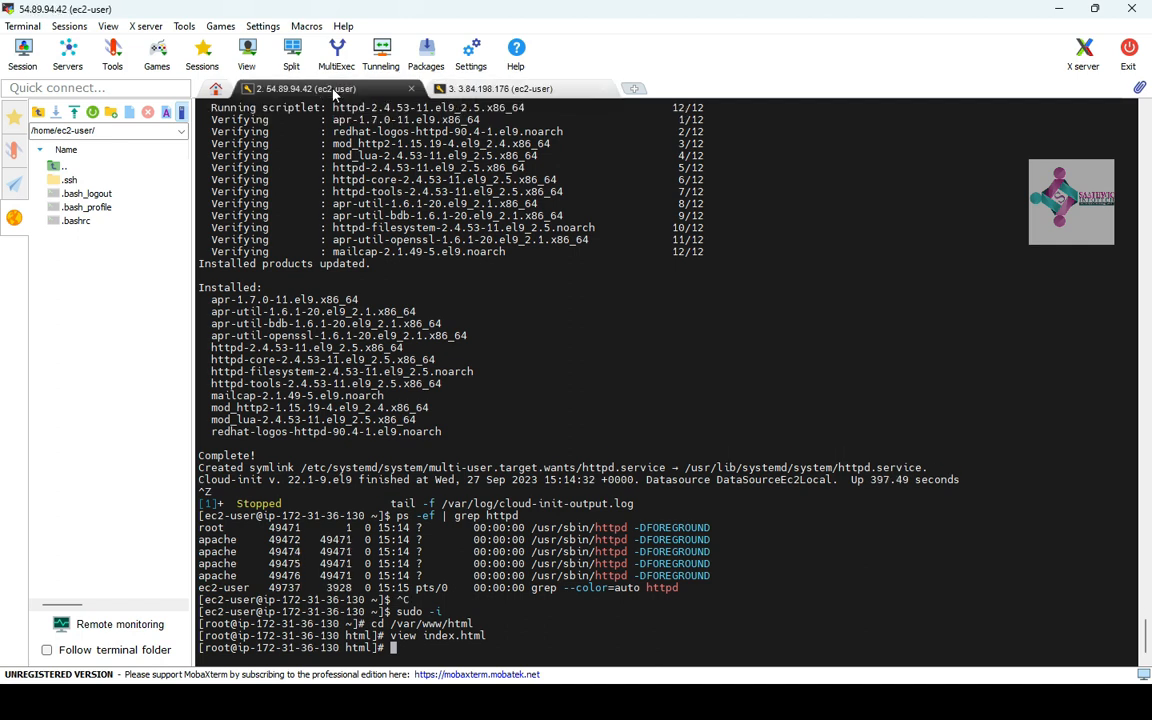
{"action": "left_click", "coordinate": [500, 89]}
Switch to the browser with the AWS console and close the OSI Model page
{"action": "key", "text": "alt+Tab"}
{"action": "key", "text": "alt+Tab"}
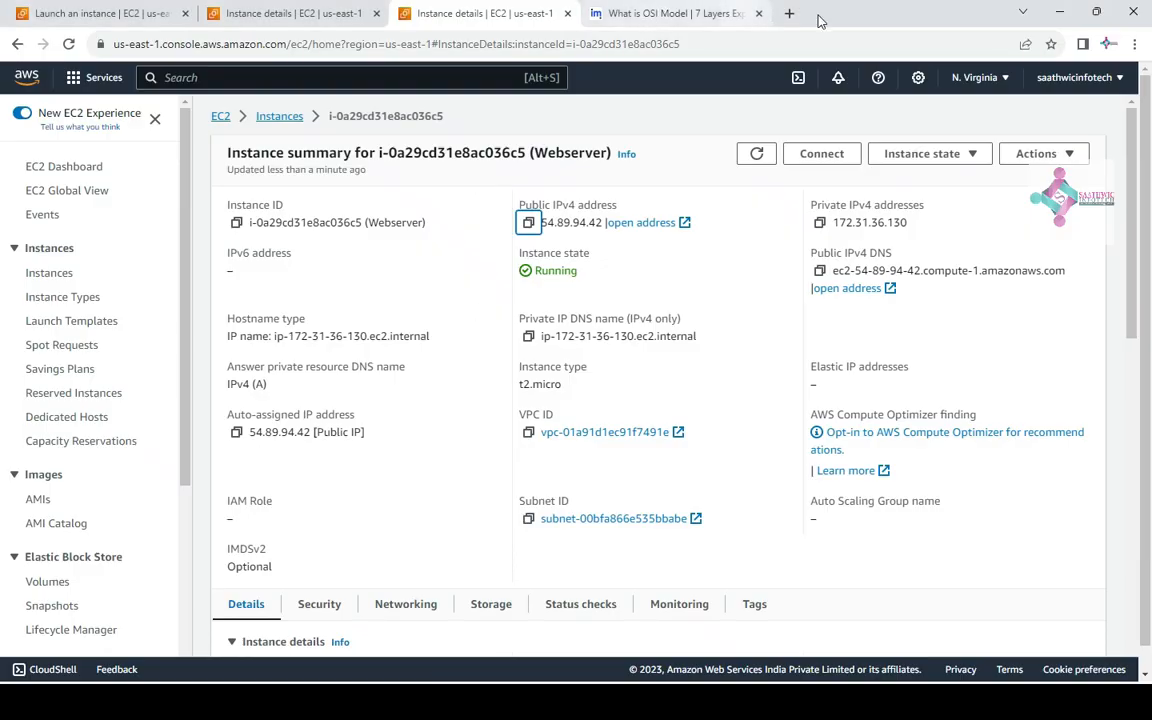
{"action": "left_click", "coordinate": [758, 13]}
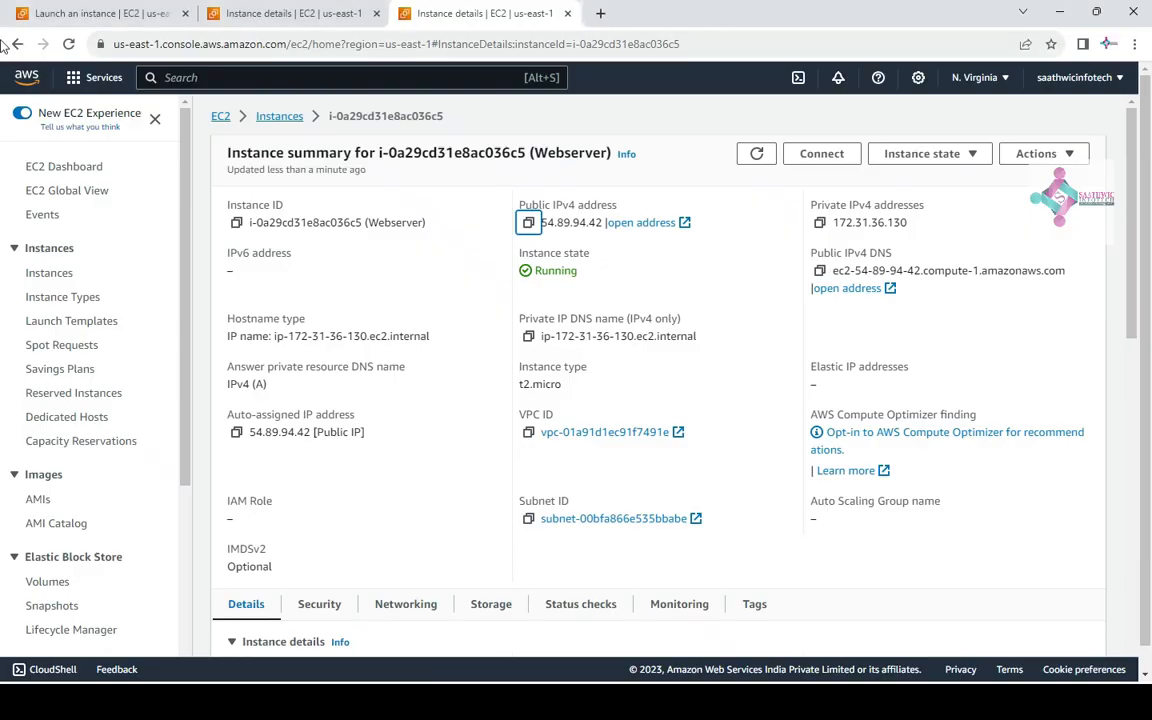
On the instance launch page, search the AWS console for ELB and open the Load balancers feature
{"action": "left_click", "coordinate": [80, 12]}
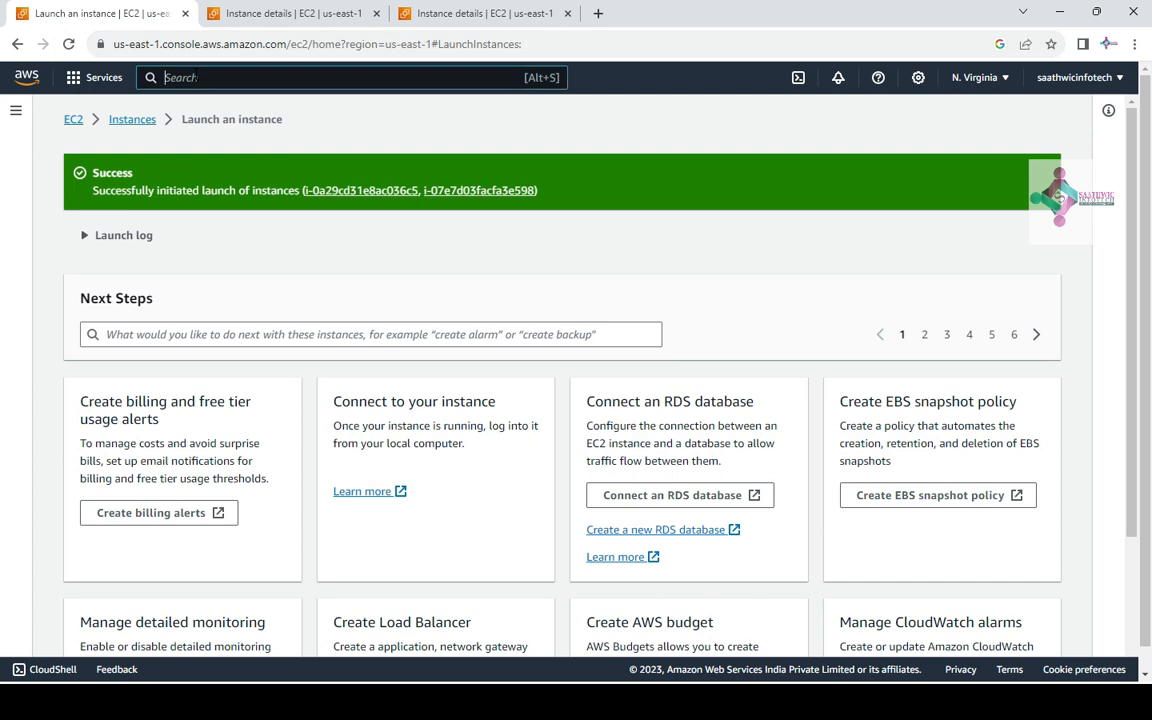
{"action": "type", "text": "ELB"}
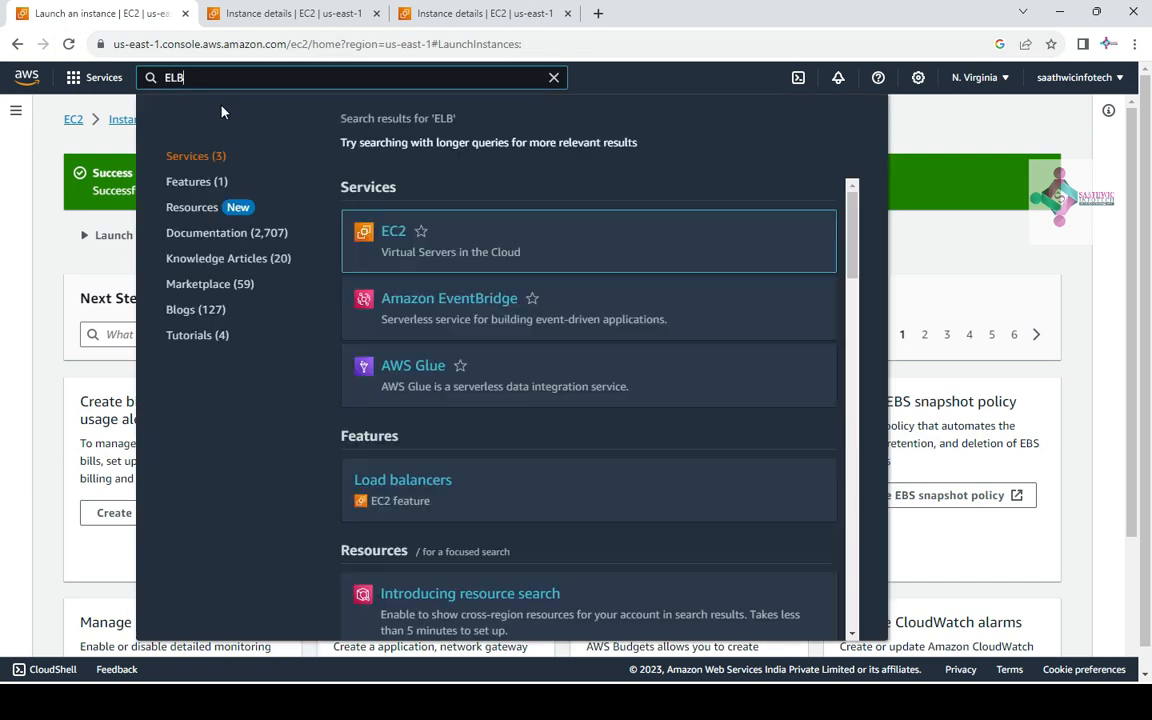
{"action": "left_click", "coordinate": [401, 482]}
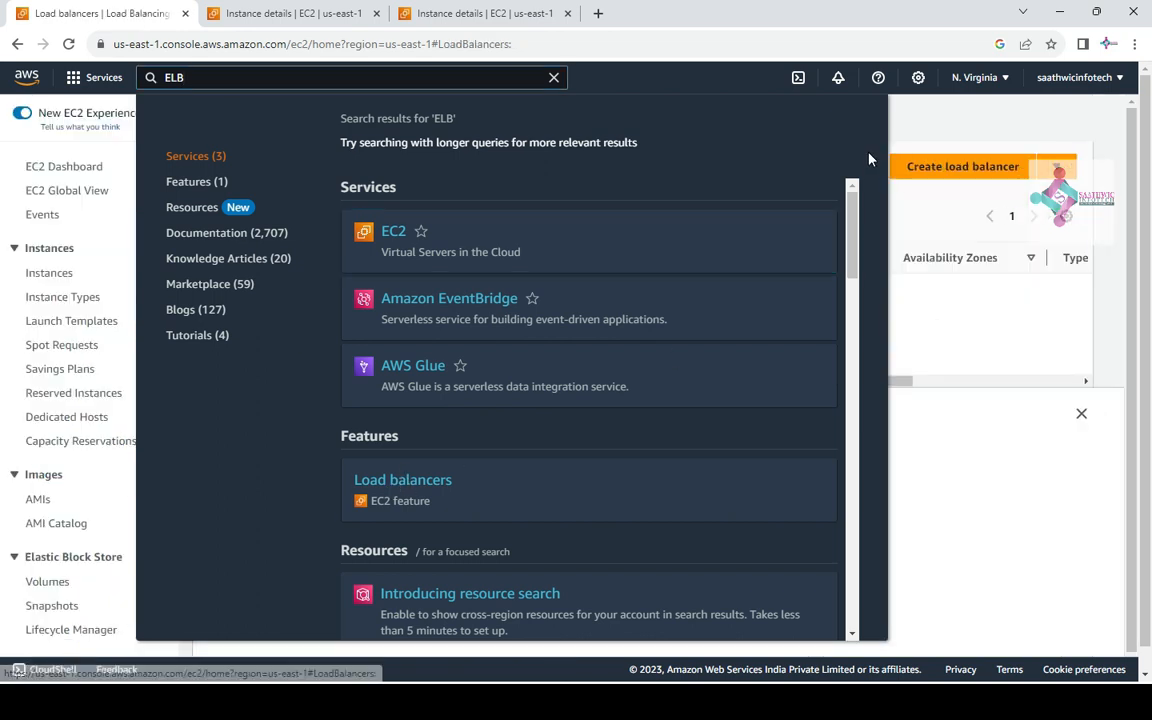
{"action": "left_click", "coordinate": [980, 452]}
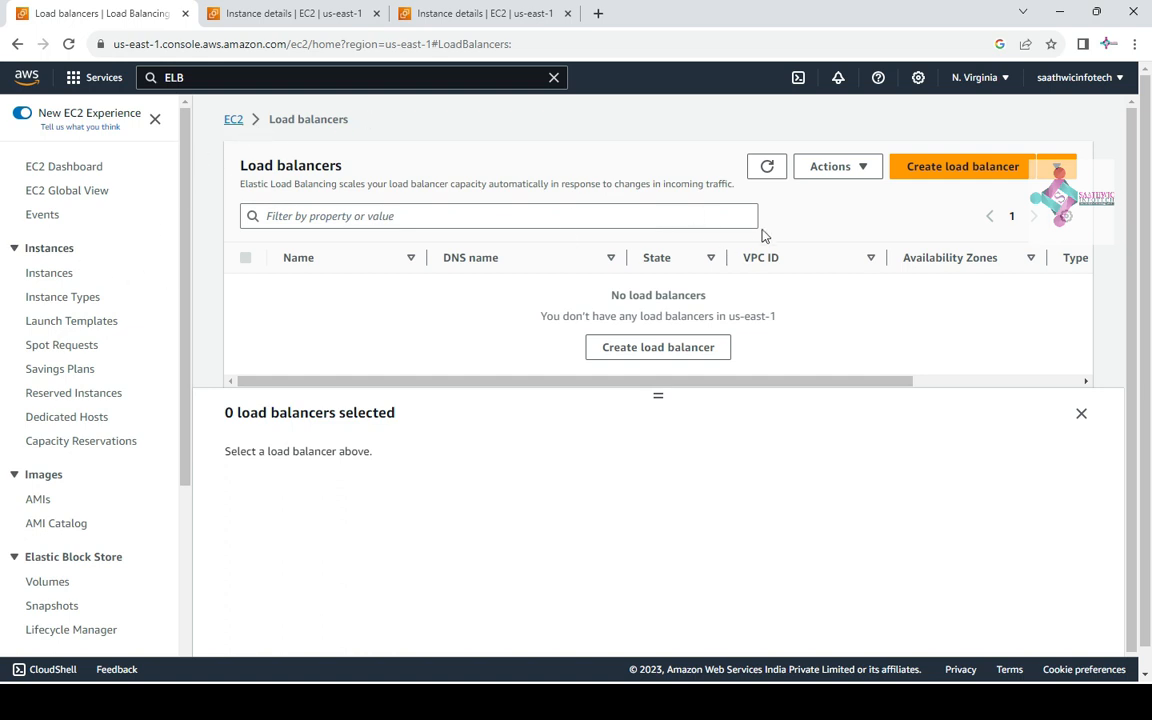
Start creating a load balancer and review the available types, expanding the Classic Load Balancer section
{"action": "left_click", "coordinate": [951, 172]}
{"action": "scroll", "coordinate": [866, 386], "scroll_direction": "down", "scroll_amount": 3}
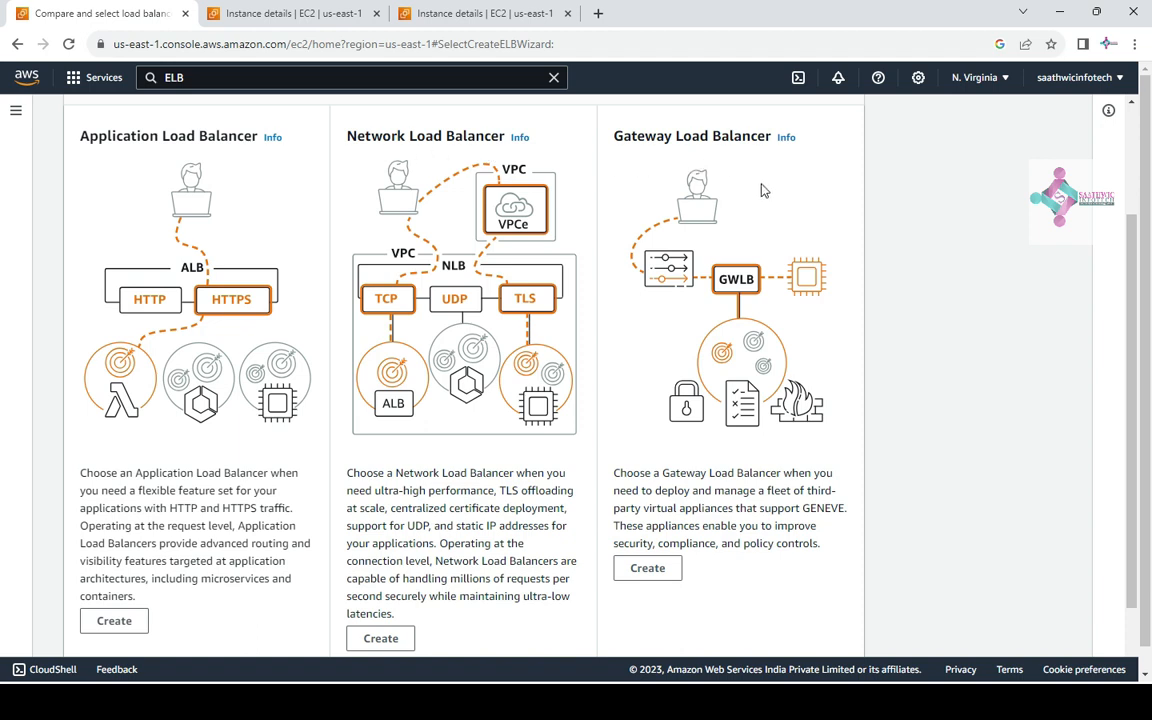
{"action": "scroll", "coordinate": [656, 334], "scroll_direction": "down", "scroll_amount": 3}
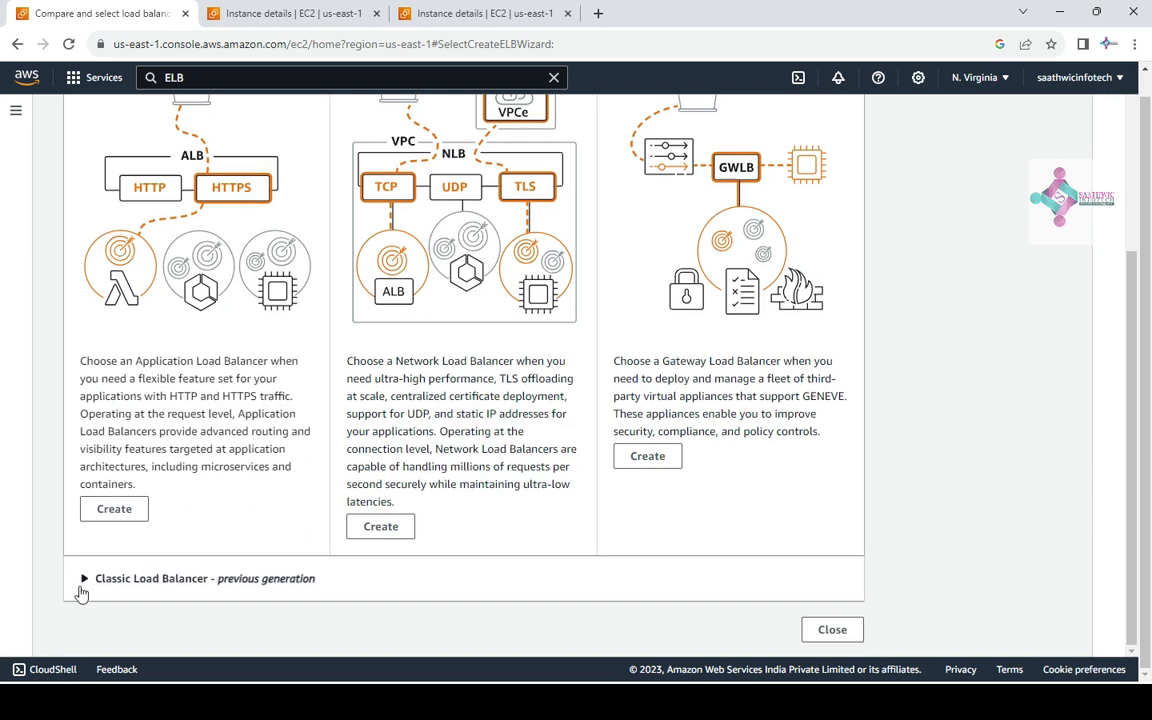
{"action": "left_click", "coordinate": [84, 585]}
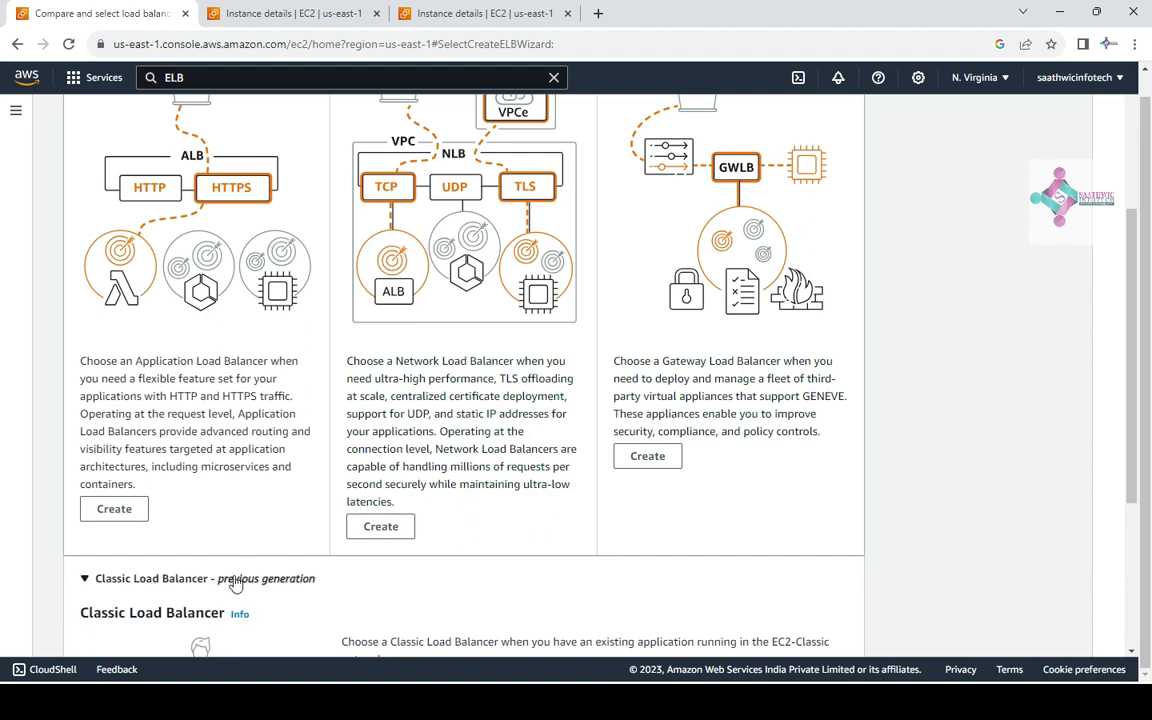
{"action": "scroll", "coordinate": [240, 492], "scroll_direction": "up", "scroll_amount": 3}
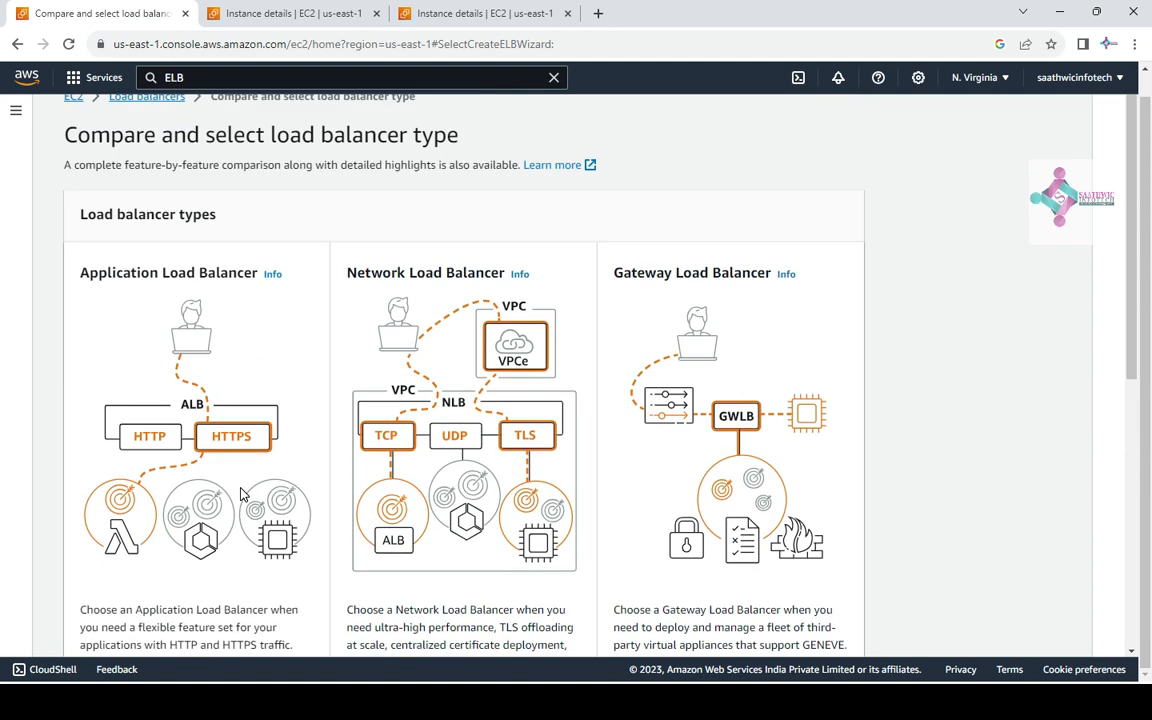
{"action": "scroll", "coordinate": [200, 400], "scroll_direction": "up", "scroll_amount": 1}
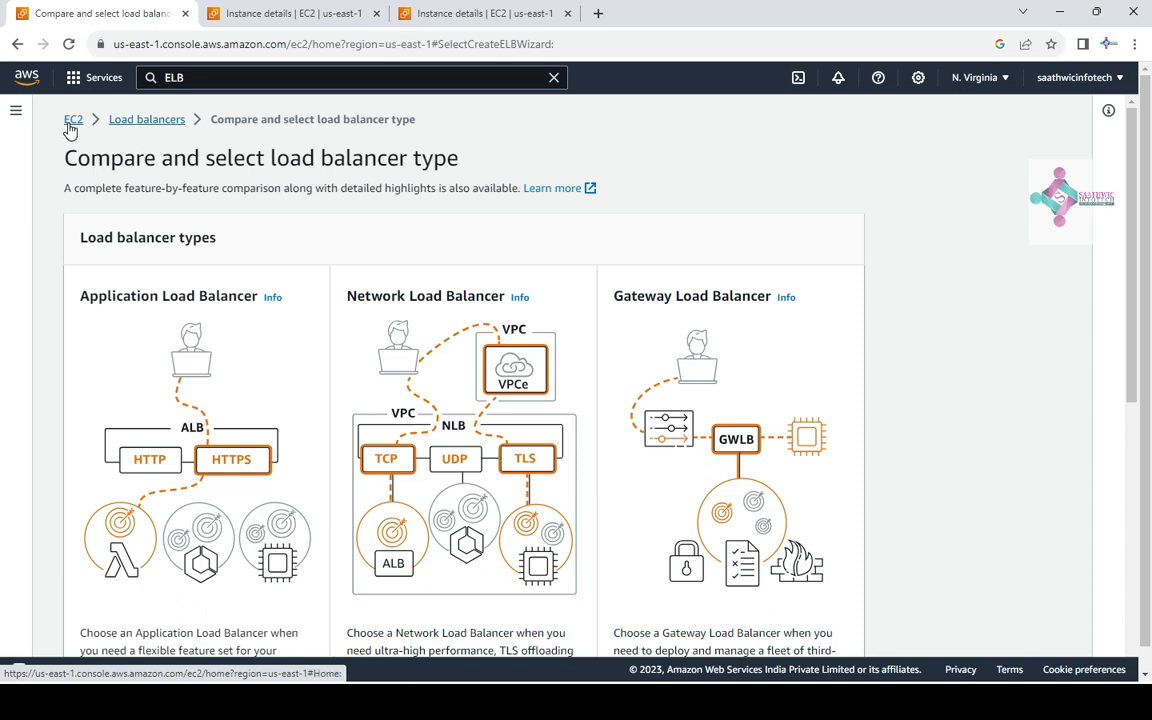
Check the availability zone in the networking details of the 3.84.198.176 instance
{"action": "left_click", "coordinate": [240, 16]}
{"action": "scroll", "coordinate": [365, 460], "scroll_direction": "down", "scroll_amount": 3}
{"action": "left_click", "coordinate": [398, 446]}
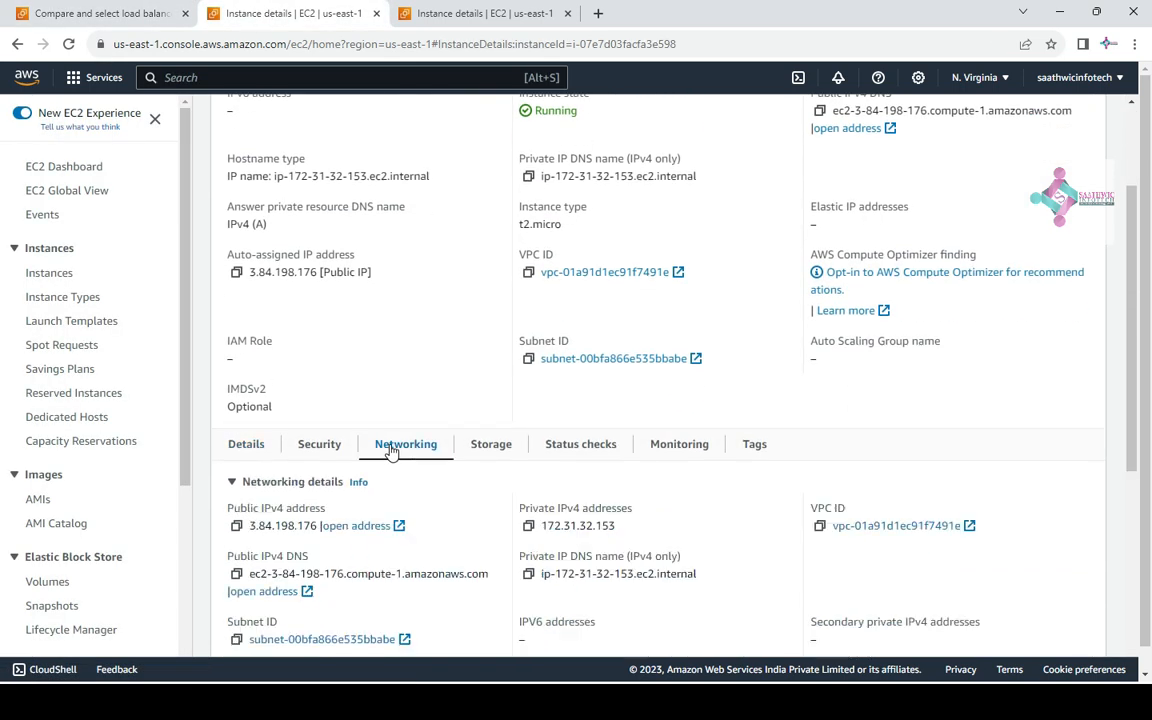
{"action": "scroll", "coordinate": [380, 460], "scroll_direction": "down", "scroll_amount": 4}
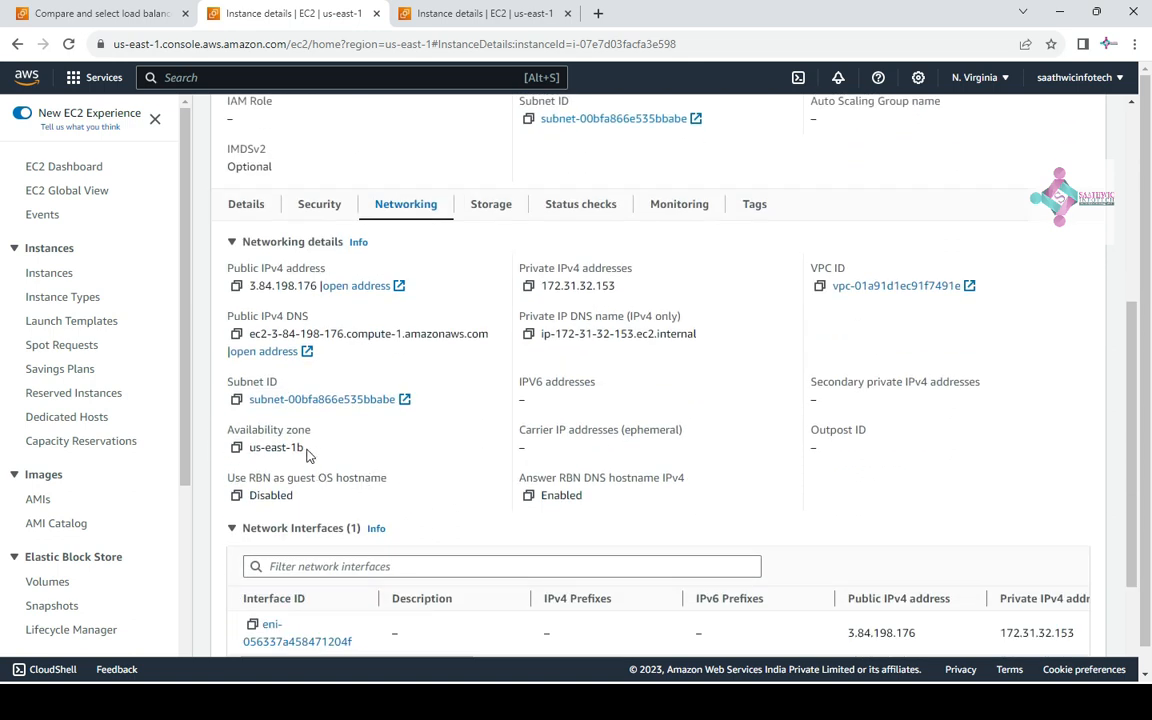
{"action": "left_click_drag", "start_coordinate": [305, 449], "coordinate": [240, 448]}
Check the availability zone of the 54.89.94.42 instance in its networking details, and return to the load balancer type selection
{"action": "left_click", "coordinate": [436, 10]}
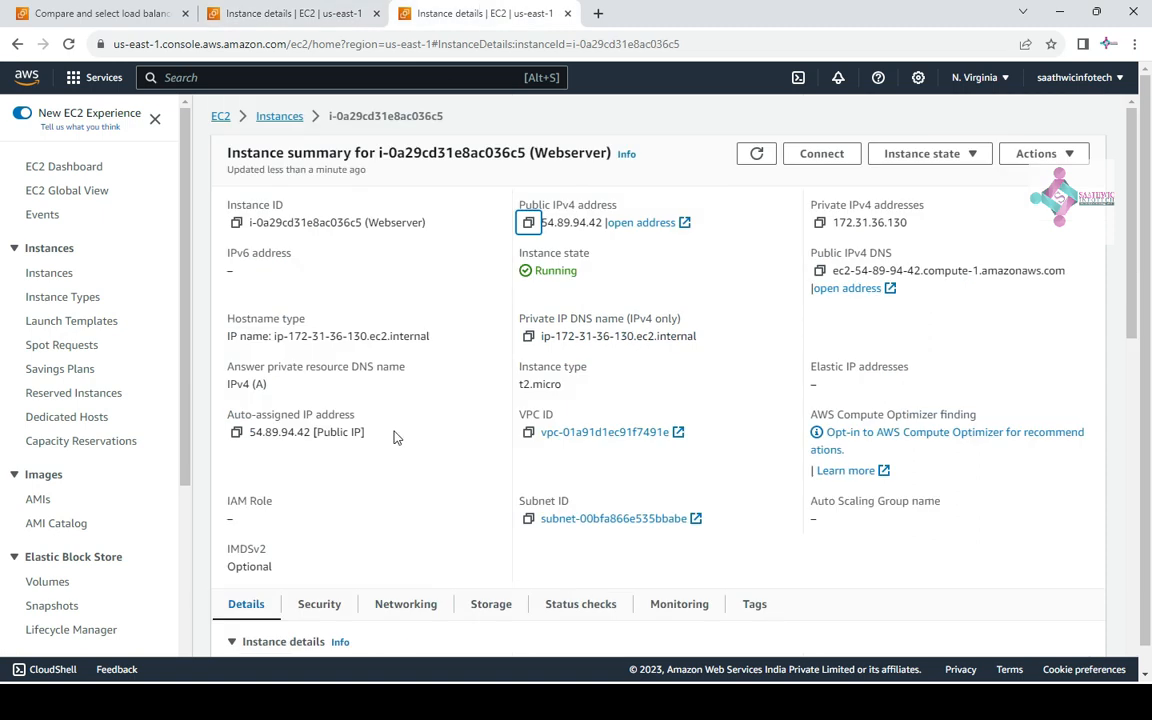
{"action": "scroll", "coordinate": [390, 442], "scroll_direction": "down", "scroll_amount": 4}
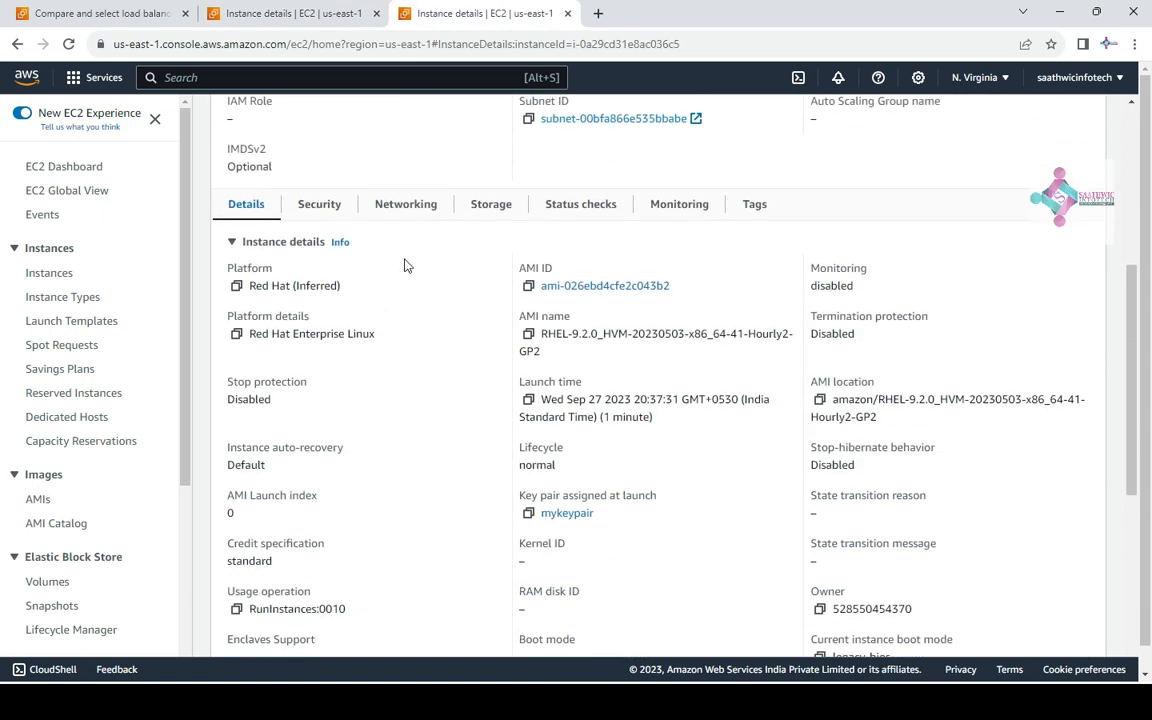
{"action": "left_click", "coordinate": [406, 204]}
{"action": "left_click_drag", "start_coordinate": [333, 452], "coordinate": [249, 447]}
{"action": "left_click", "coordinate": [64, 16]}
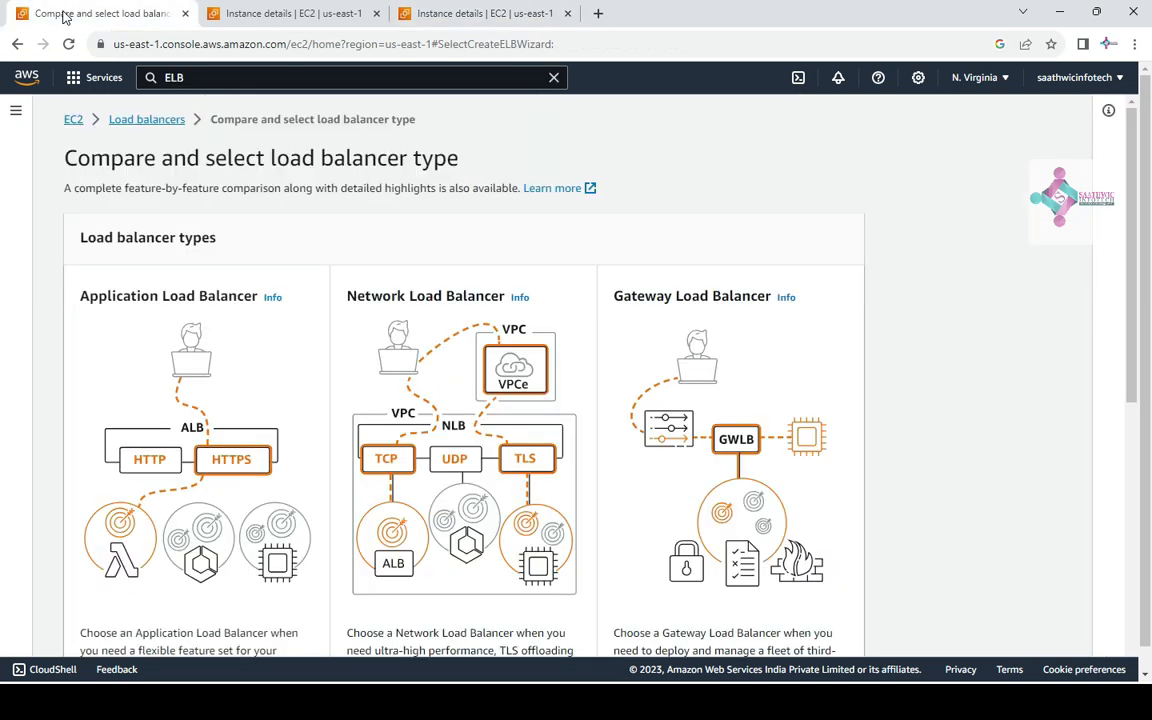
{"action": "left_click", "coordinate": [279, 16]}
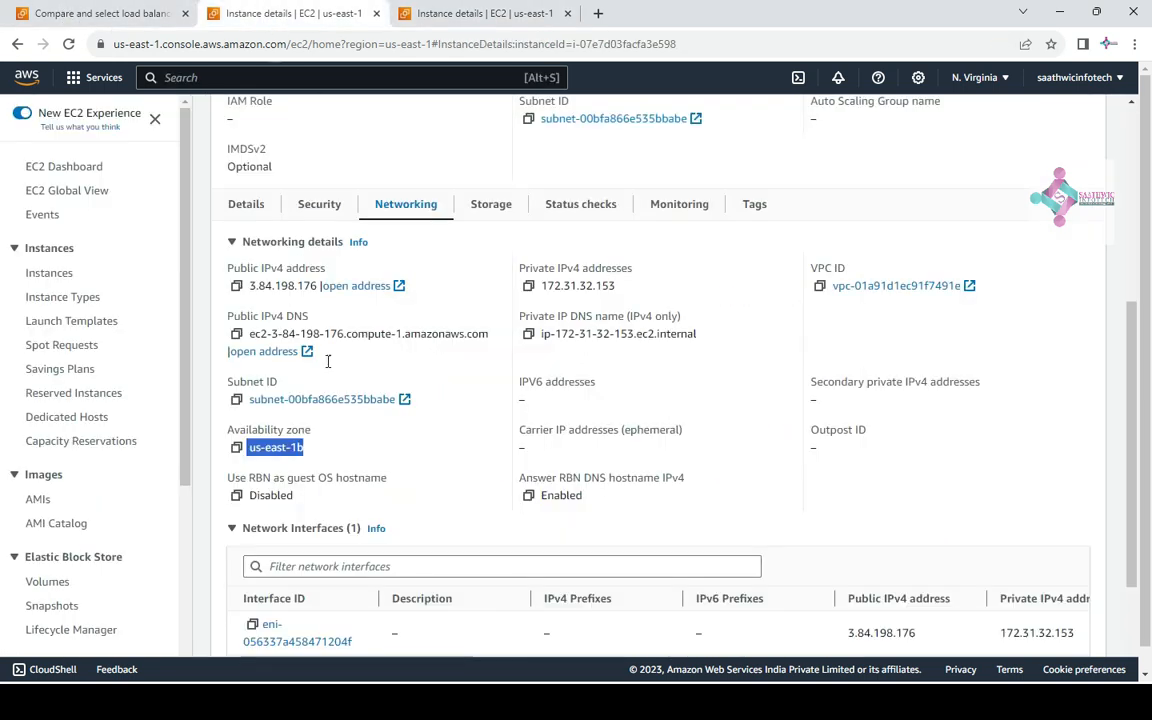
{"action": "scroll", "coordinate": [323, 391], "scroll_direction": "up", "scroll_amount": 5}
{"action": "left_click", "coordinate": [105, 13]}
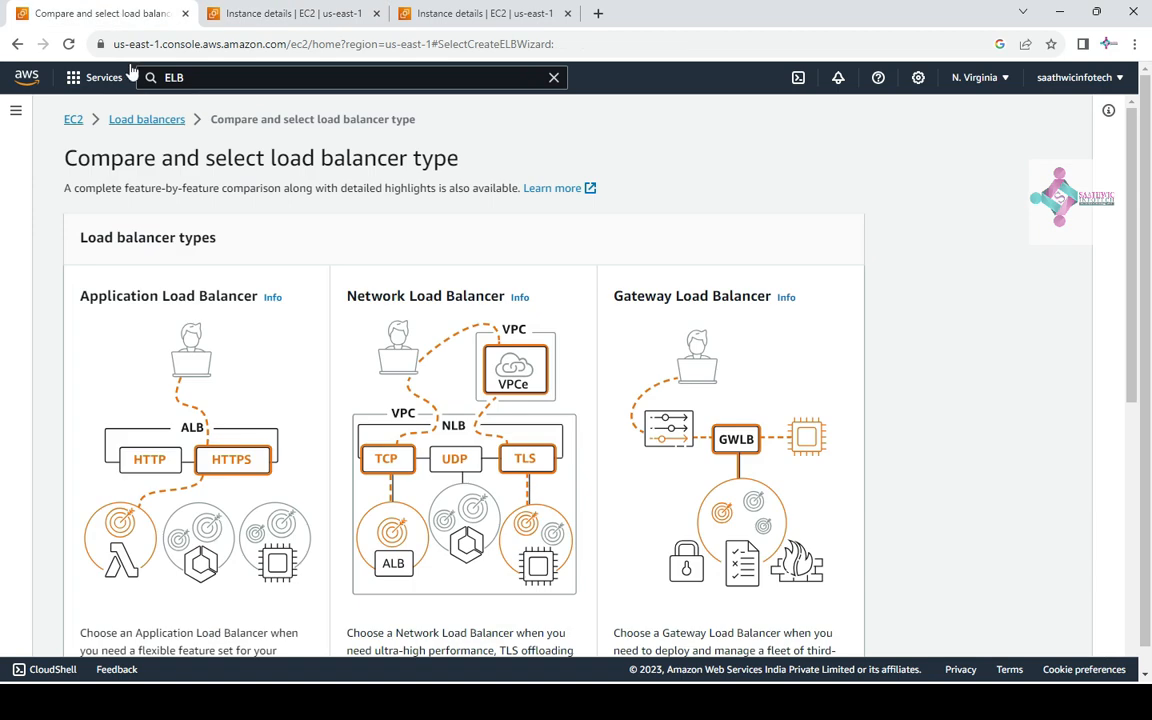
Start creating a Classic Load Balancer and review the explanation of how Classic Load Balancers work
{"action": "scroll", "coordinate": [283, 409], "scroll_direction": "down", "scroll_amount": 5}
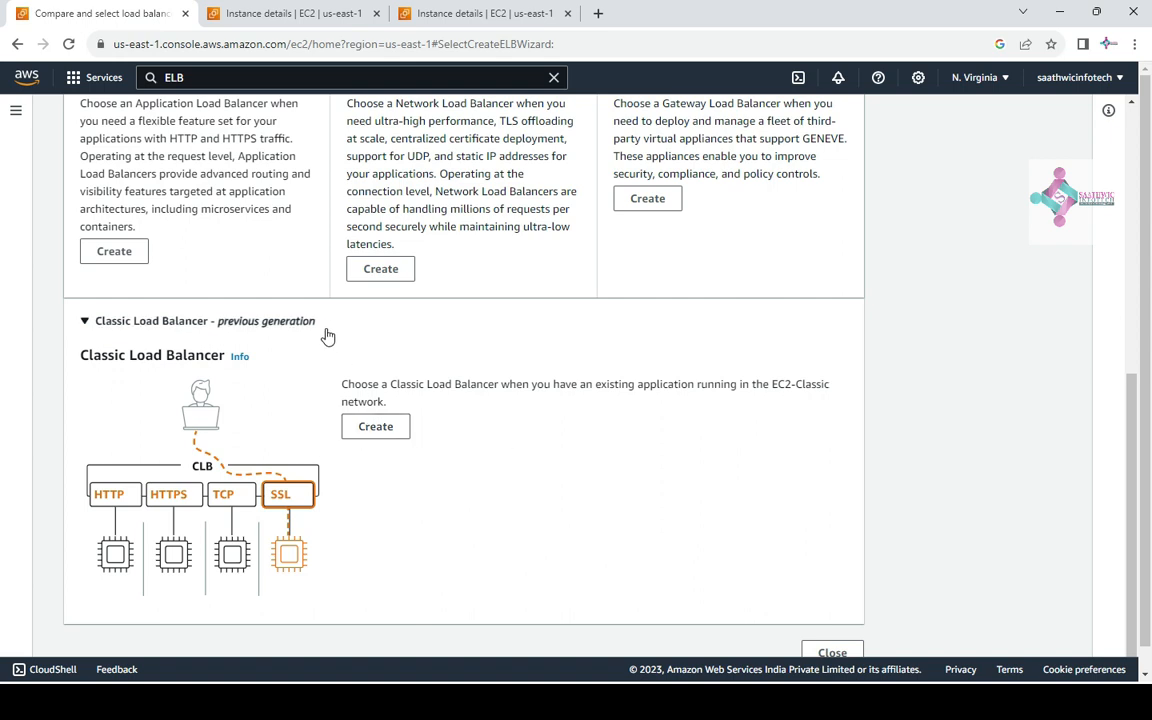
{"action": "left_click", "coordinate": [384, 430]}
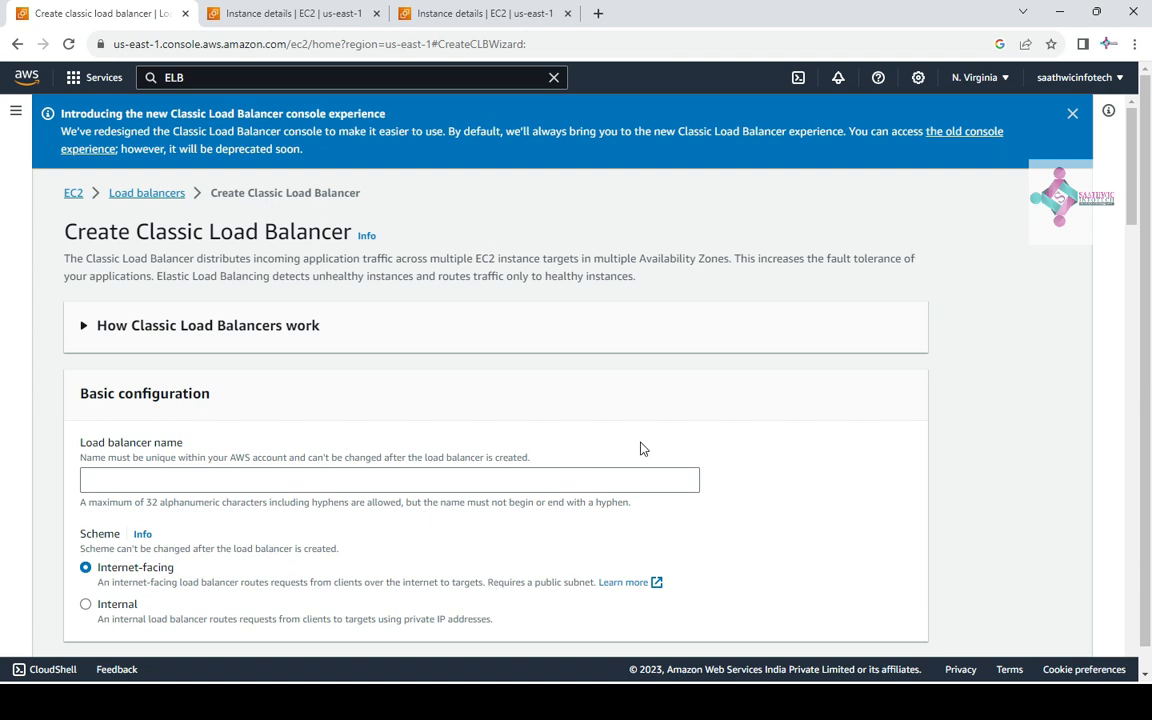
{"action": "scroll", "coordinate": [630, 448], "scroll_direction": "down", "scroll_amount": 3}
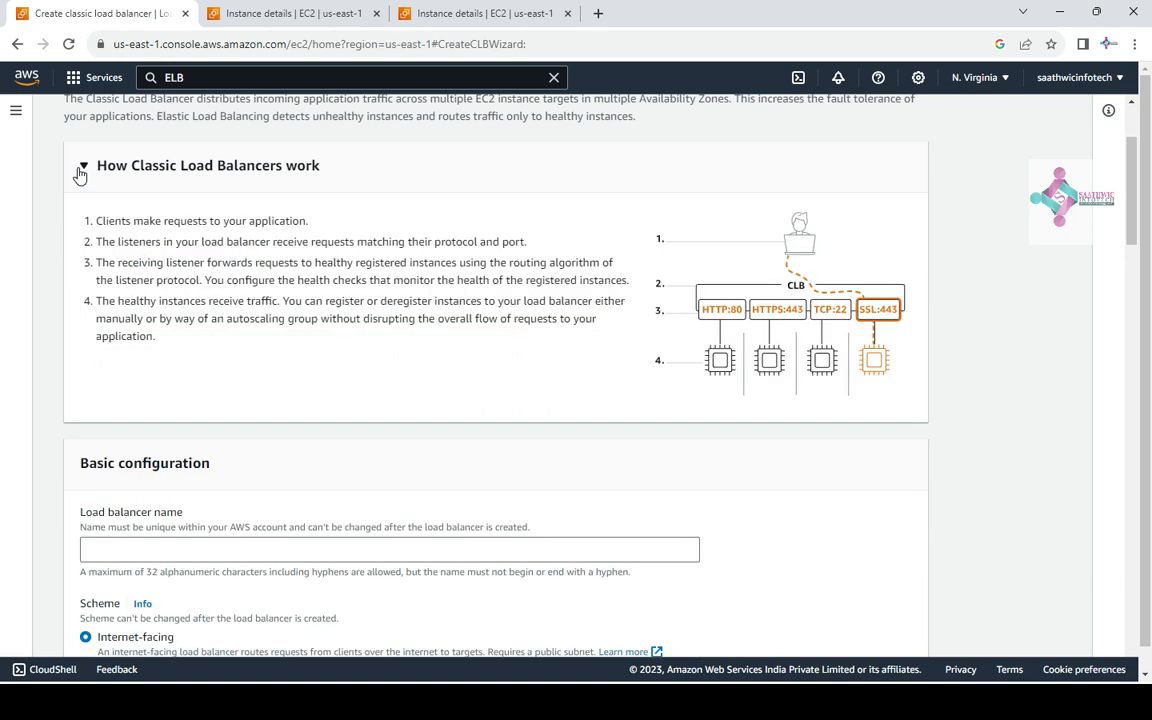
{"action": "scroll", "coordinate": [373, 386], "scroll_direction": "down", "scroll_amount": 2}
{"action": "scroll", "coordinate": [337, 424], "scroll_direction": "up", "scroll_amount": 1}
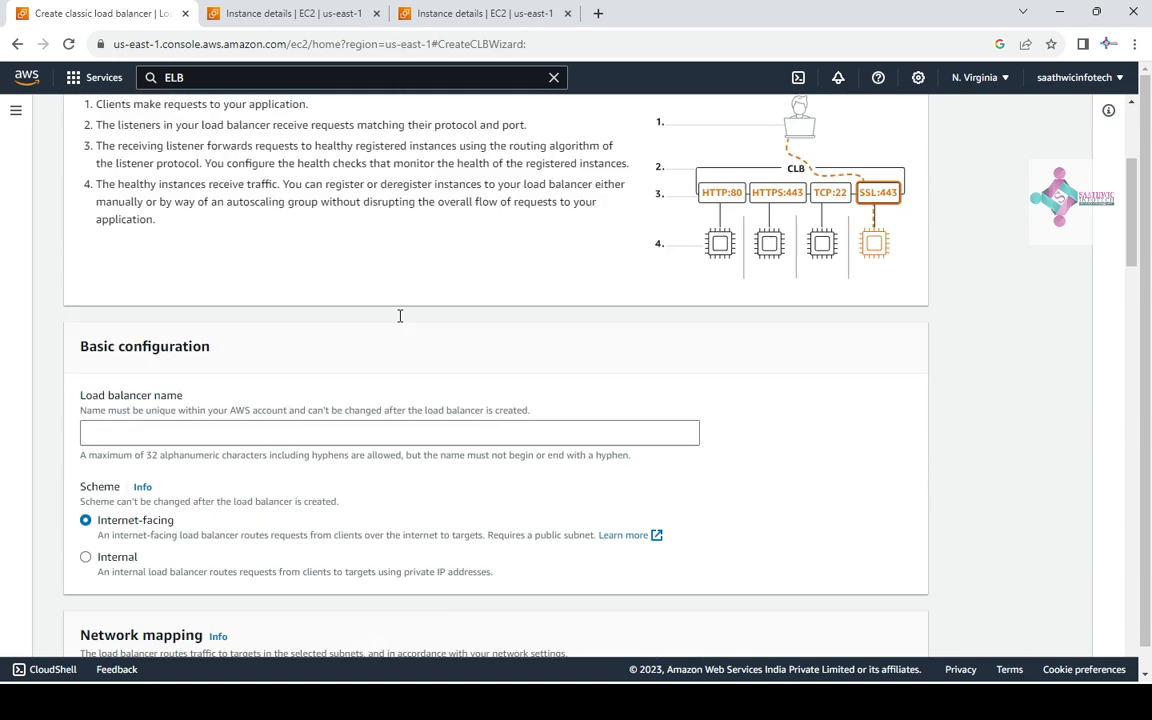
{"action": "scroll", "coordinate": [370, 340], "scroll_direction": "up", "scroll_amount": 1}
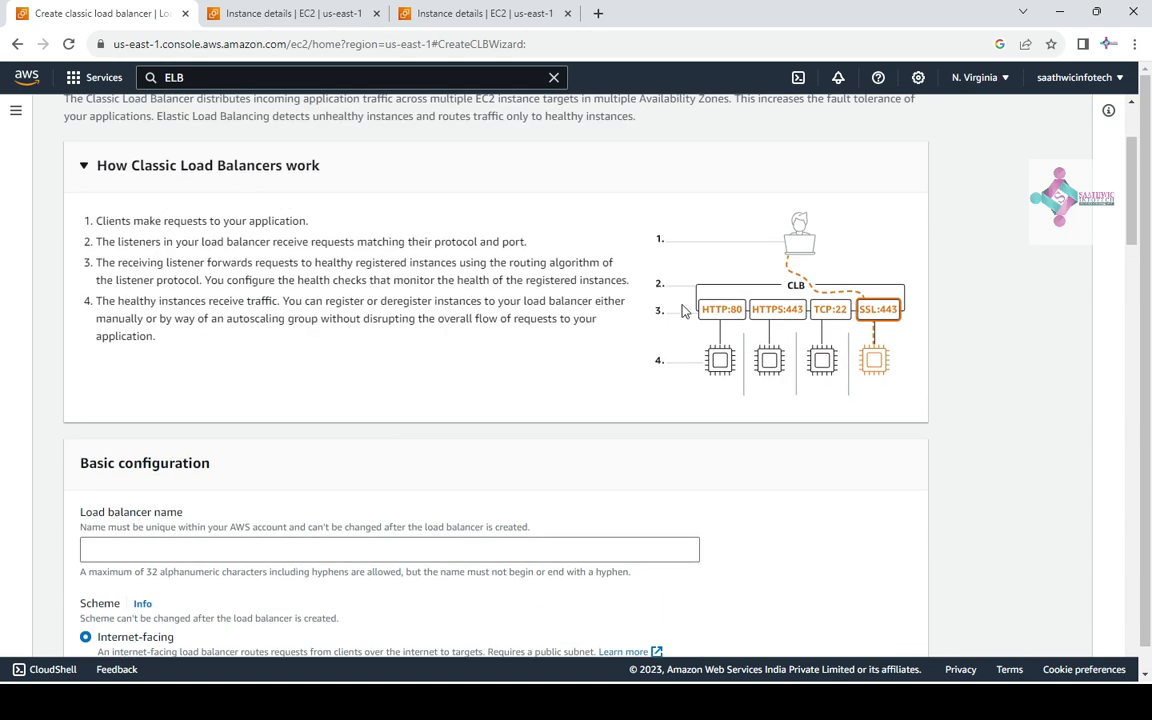
{"action": "left_click", "coordinate": [89, 171]}
Name the load balancer fruitswebsite and map it to availability zone us-east-1b with subnet-00bfa866e535bbabe
{"action": "left_click", "coordinate": [281, 323]}
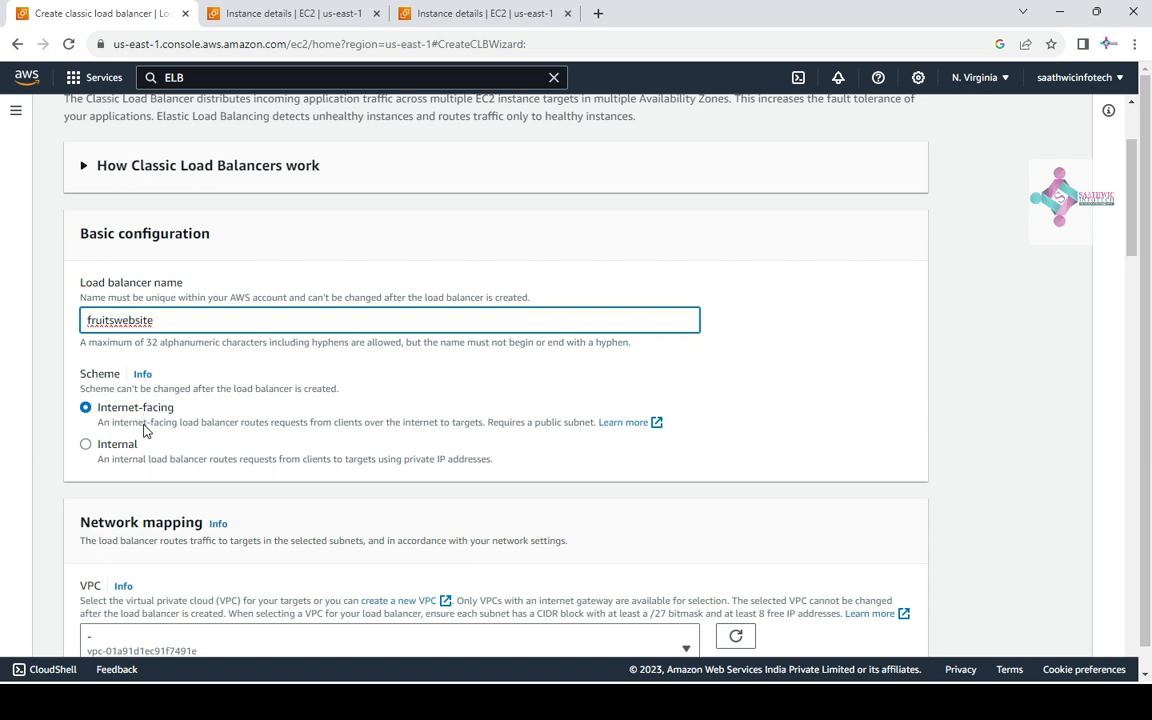
{"action": "scroll", "coordinate": [143, 420], "scroll_direction": "down", "scroll_amount": 3}
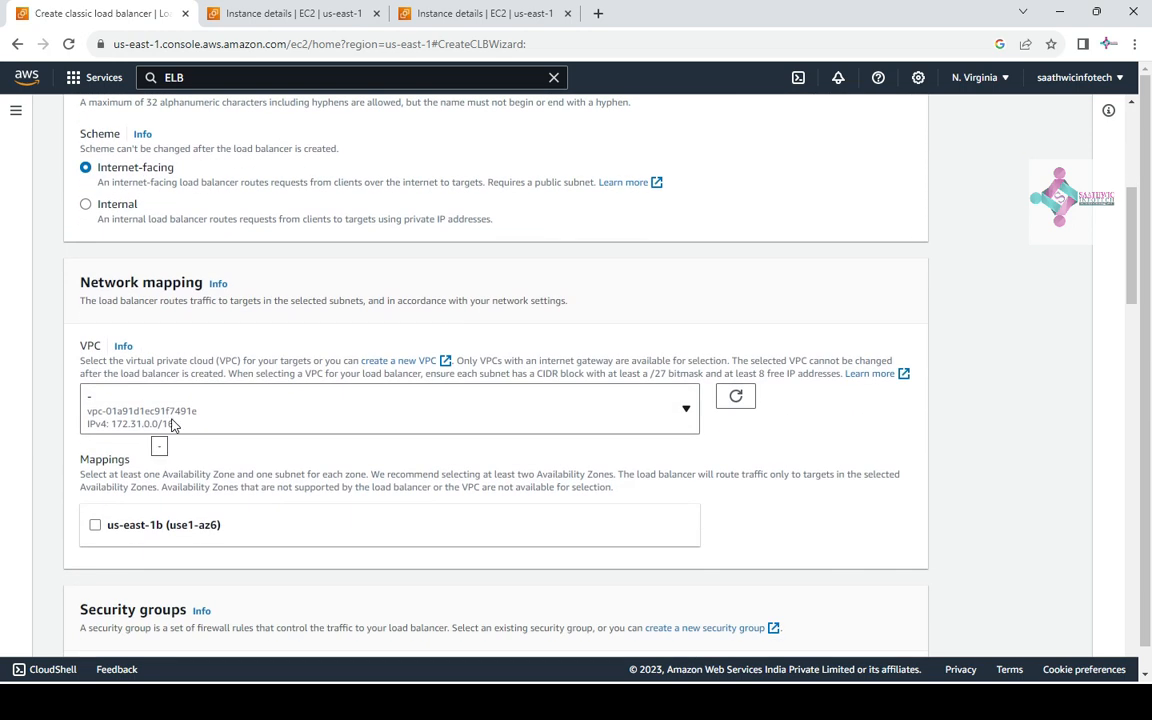
{"action": "scroll", "coordinate": [160, 440], "scroll_direction": "down", "scroll_amount": 1}
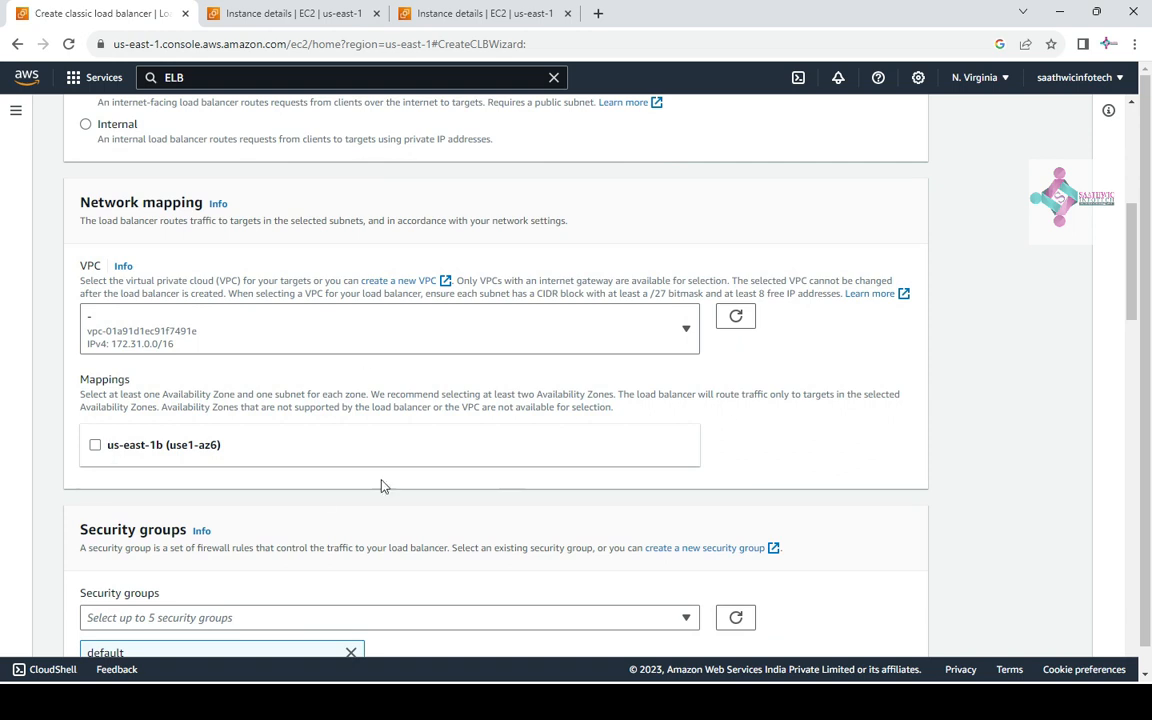
{"action": "left_click_drag", "start_coordinate": [115, 395], "coordinate": [277, 397]}
{"action": "left_click", "coordinate": [95, 445]}
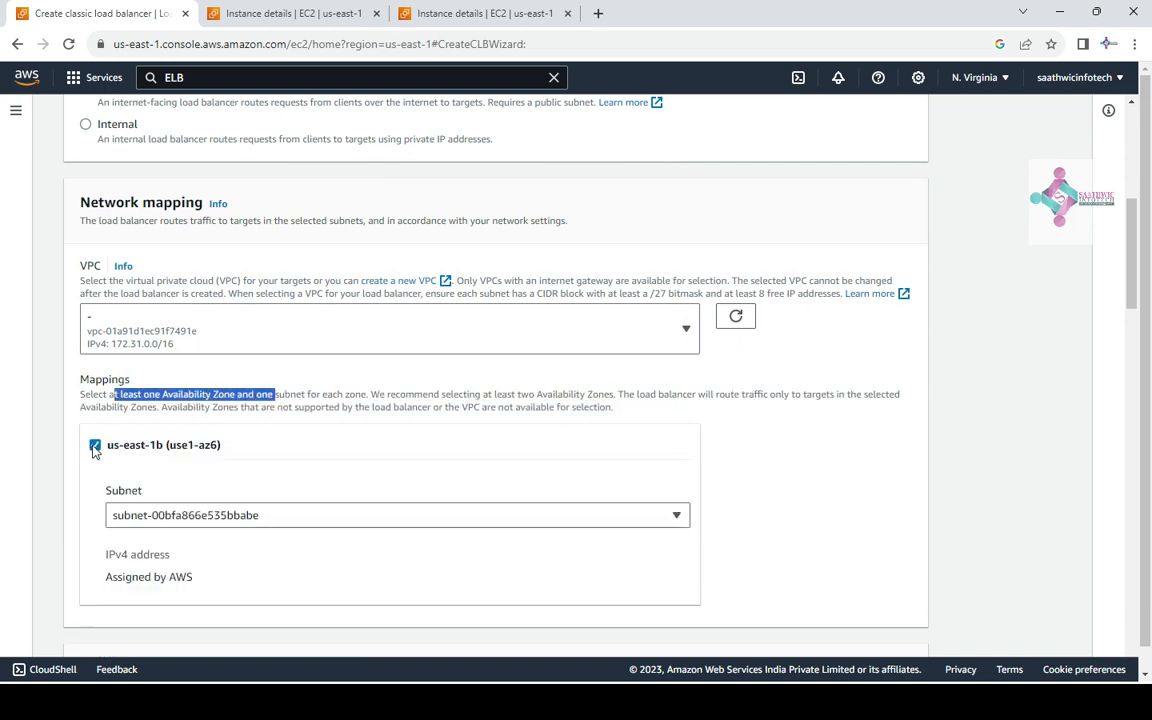
{"action": "scroll", "coordinate": [211, 485], "scroll_direction": "down", "scroll_amount": 2}
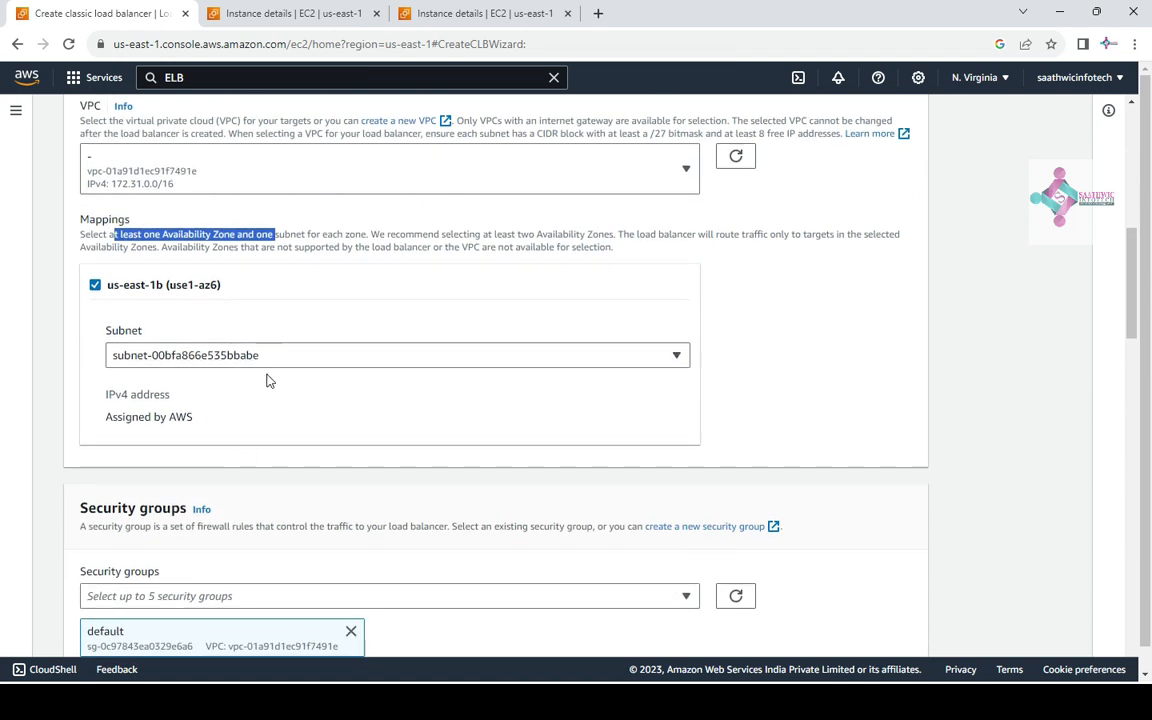
{"action": "left_click", "coordinate": [314, 363]}
{"action": "left_click", "coordinate": [263, 401]}
Replace the default security group with Webserversecuritygroup for the load balancer
{"action": "scroll", "coordinate": [263, 401], "scroll_direction": "down", "scroll_amount": 2}
{"action": "left_click", "coordinate": [193, 438]}
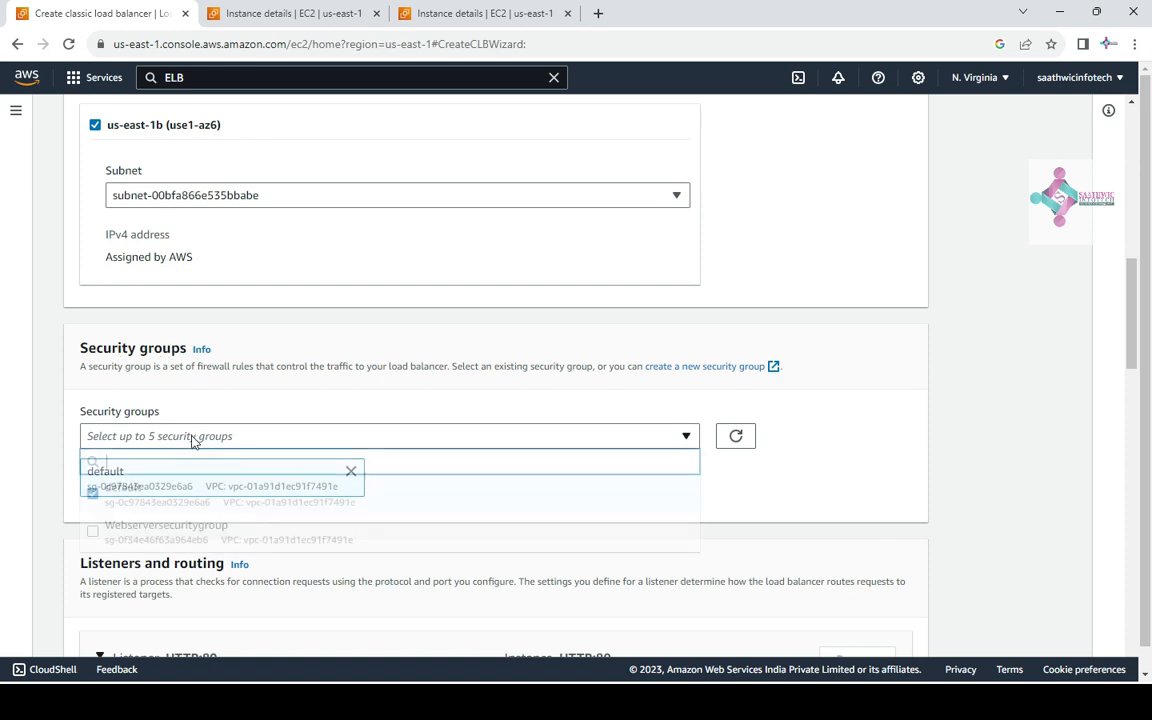
{"action": "left_click", "coordinate": [92, 493]}
{"action": "left_click", "coordinate": [97, 538]}
{"action": "left_click", "coordinate": [670, 544]}
{"action": "left_click", "coordinate": [670, 544]}
{"action": "left_click", "coordinate": [822, 505]}
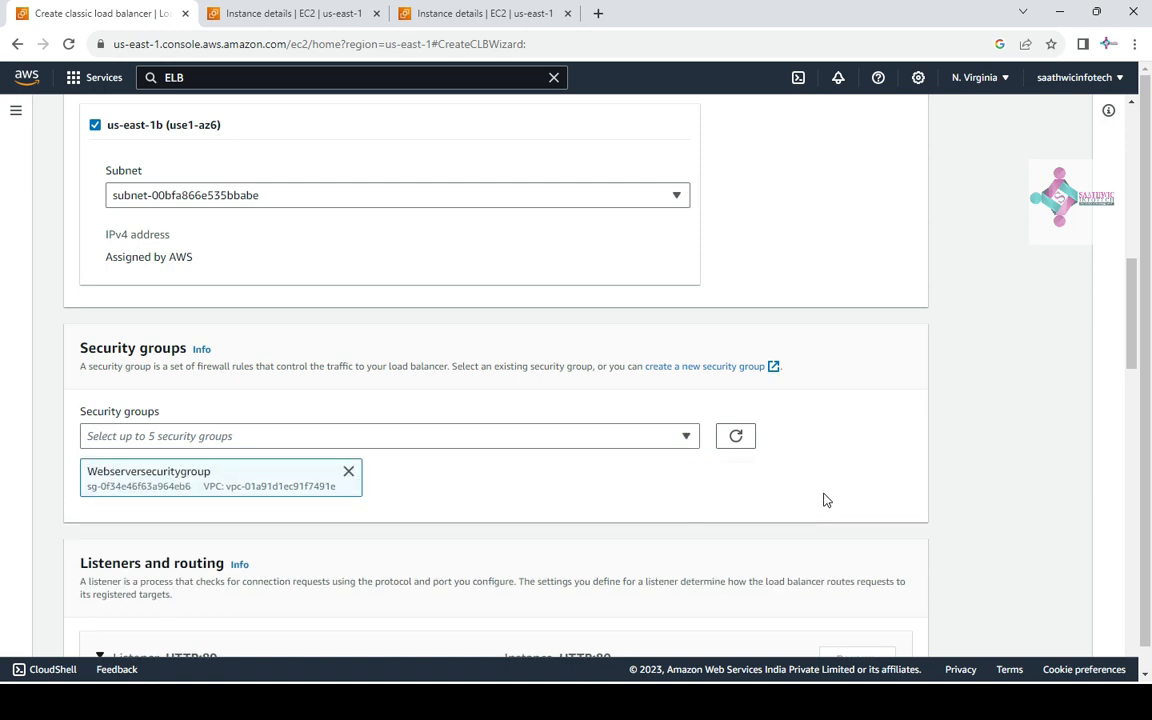
Review the listener port, the instance port and the health check ping path
{"action": "scroll", "coordinate": [825, 499], "scroll_direction": "down", "scroll_amount": 3}
{"action": "scroll", "coordinate": [825, 499], "scroll_direction": "down", "scroll_amount": 2}
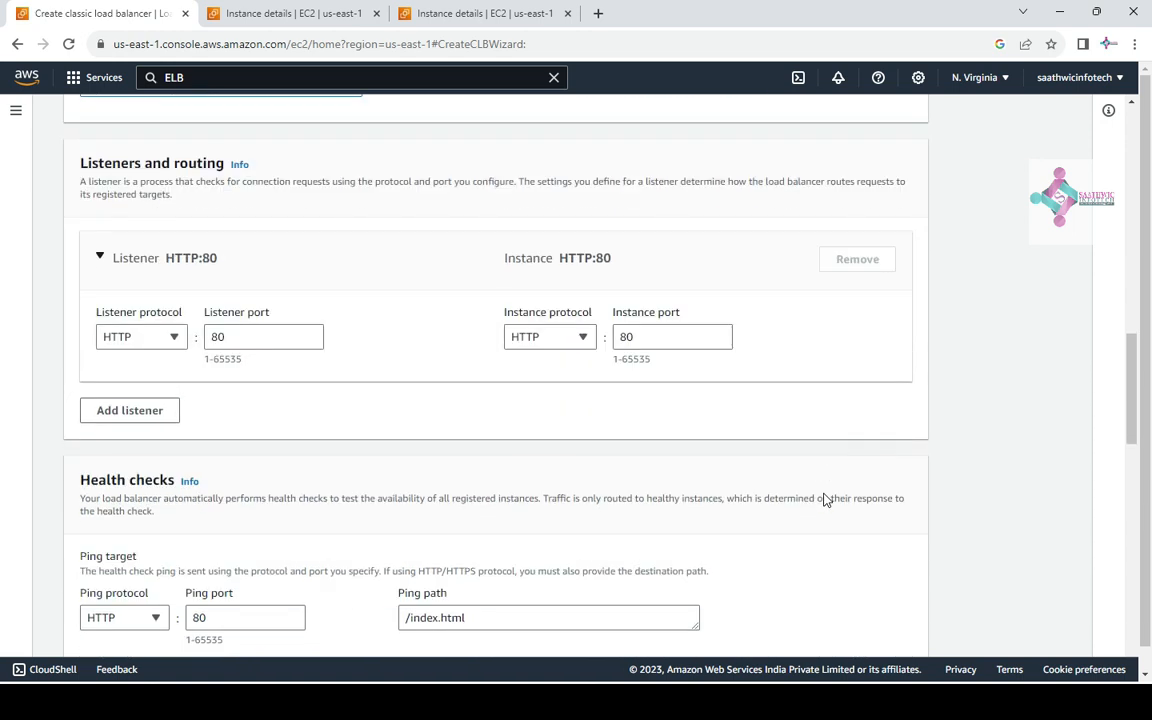
{"action": "double_click", "coordinate": [236, 337]}
{"action": "left_click", "coordinate": [665, 334]}
{"action": "left_click_drag", "start_coordinate": [665, 334], "coordinate": [615, 337]}
{"action": "scroll", "coordinate": [509, 402], "scroll_direction": "down", "scroll_amount": 5}
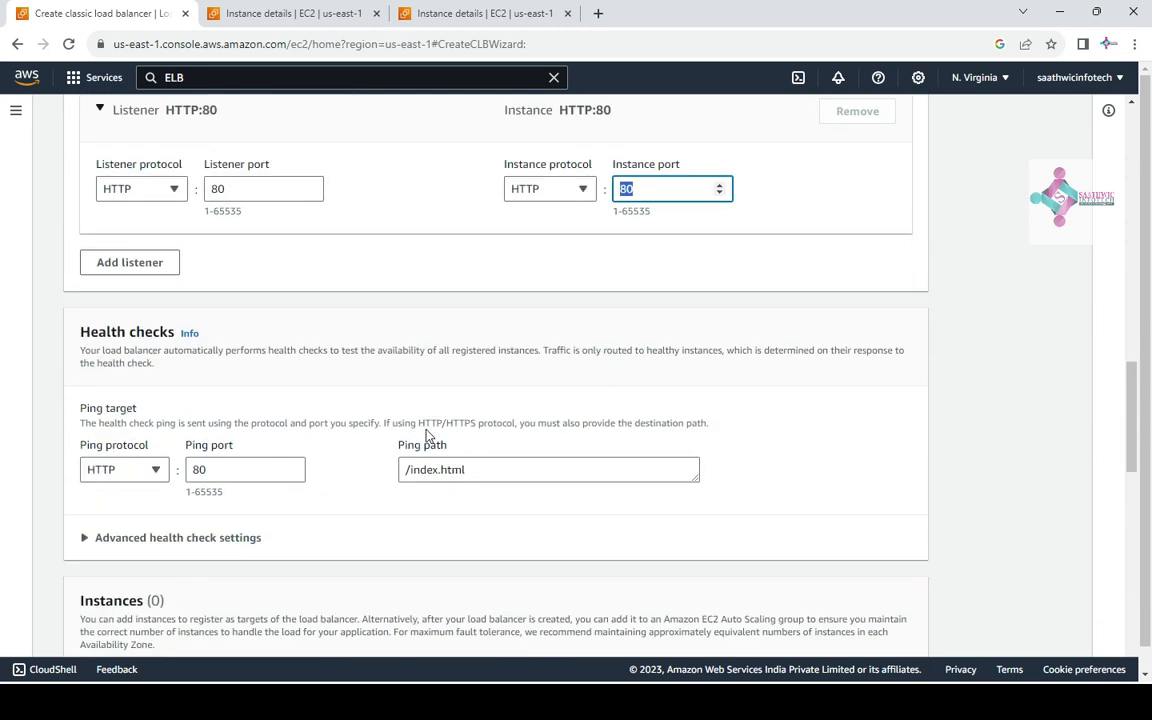
{"action": "left_click_drag", "start_coordinate": [467, 300], "coordinate": [361, 347]}
Add both Webserver instances, i-0a29cd31e8ac036c5 and i-07e7d03facfa3e598, to the load balancer
{"action": "scroll", "coordinate": [361, 347], "scroll_direction": "down", "scroll_amount": 5}
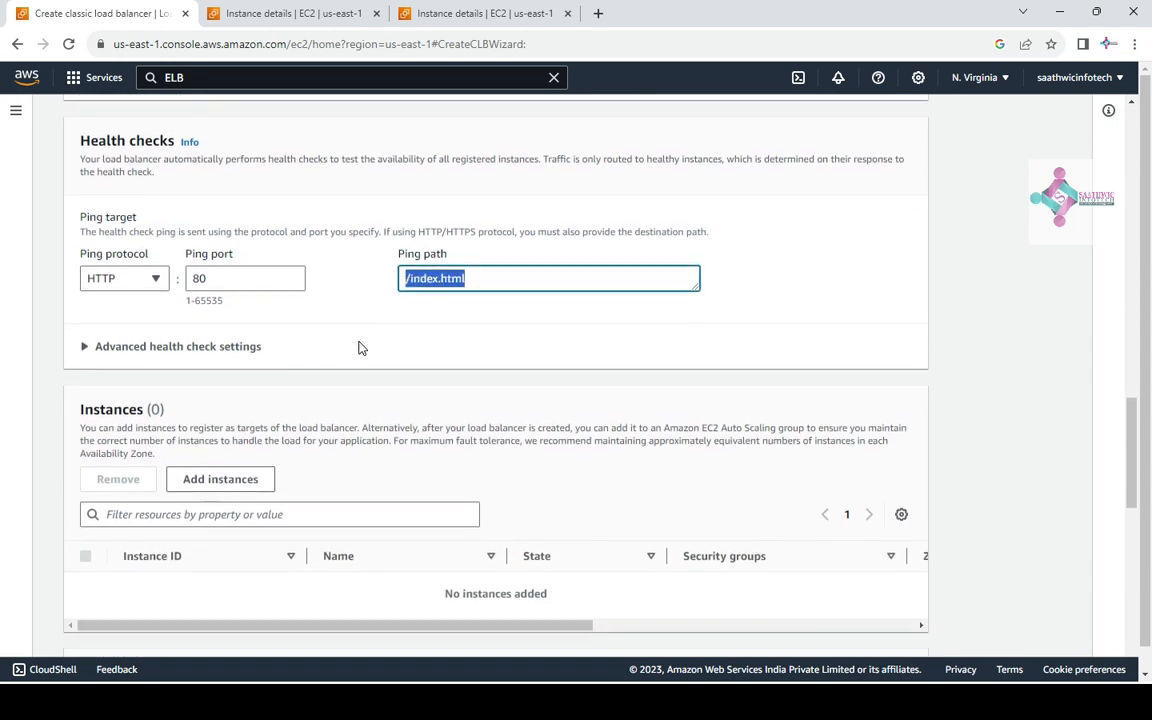
{"action": "left_click", "coordinate": [192, 258]}
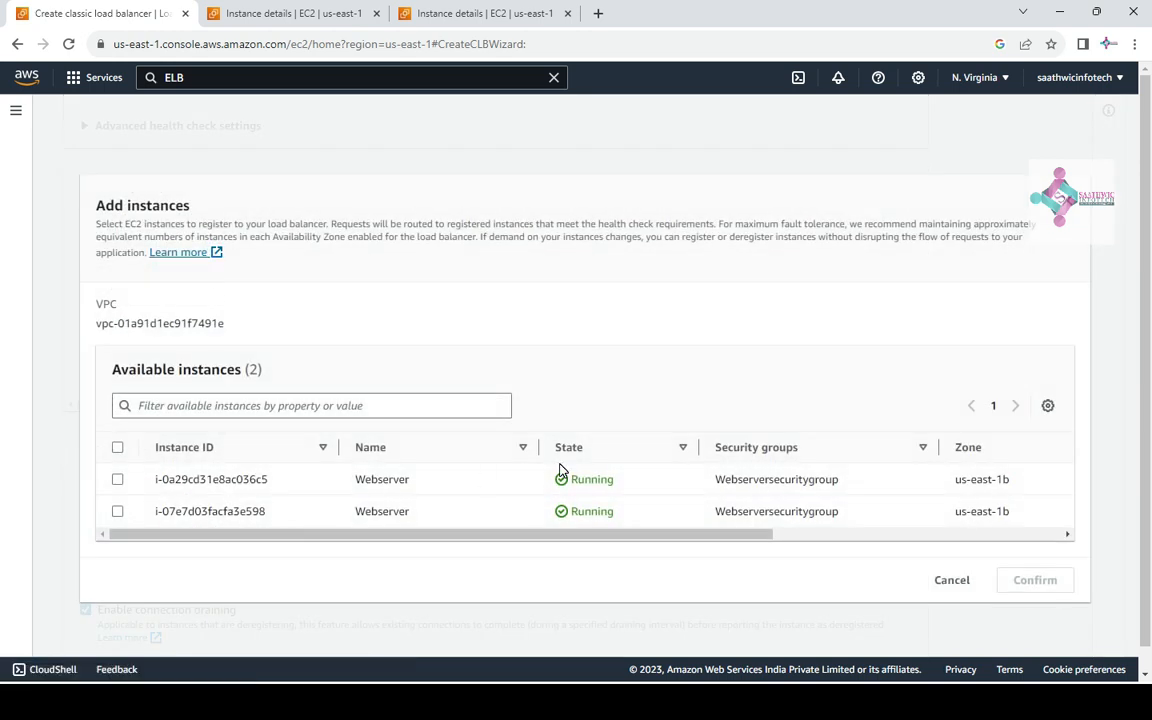
{"action": "left_click", "coordinate": [117, 480]}
{"action": "left_click", "coordinate": [118, 512]}
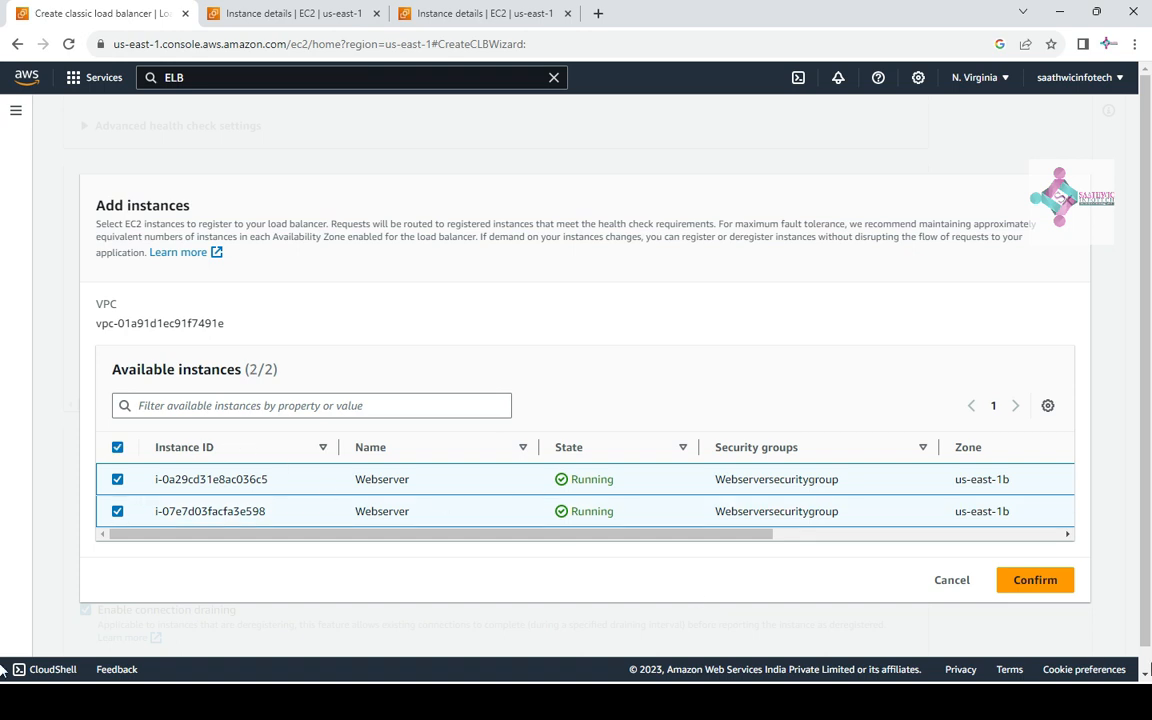
{"action": "left_click", "coordinate": [1036, 581]}
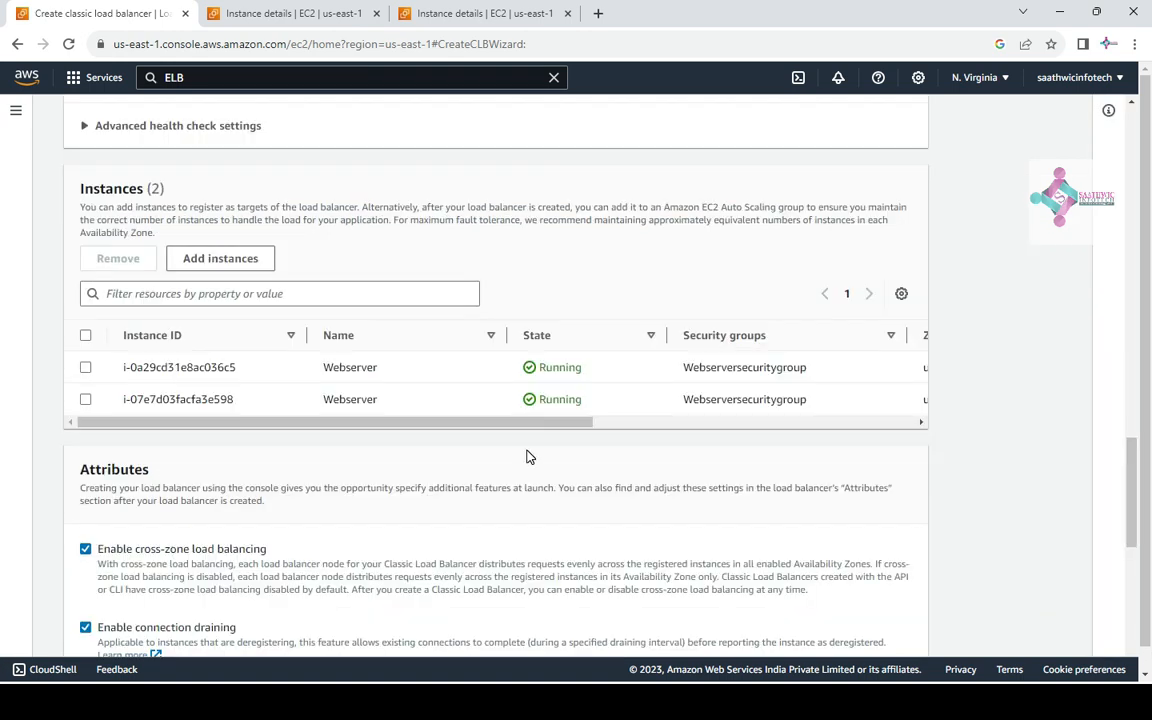
Review the cross-zone load balancing and connection draining attributes, the registered instances and the configuration summary
{"action": "scroll", "coordinate": [334, 458], "scroll_direction": "down", "scroll_amount": 2}
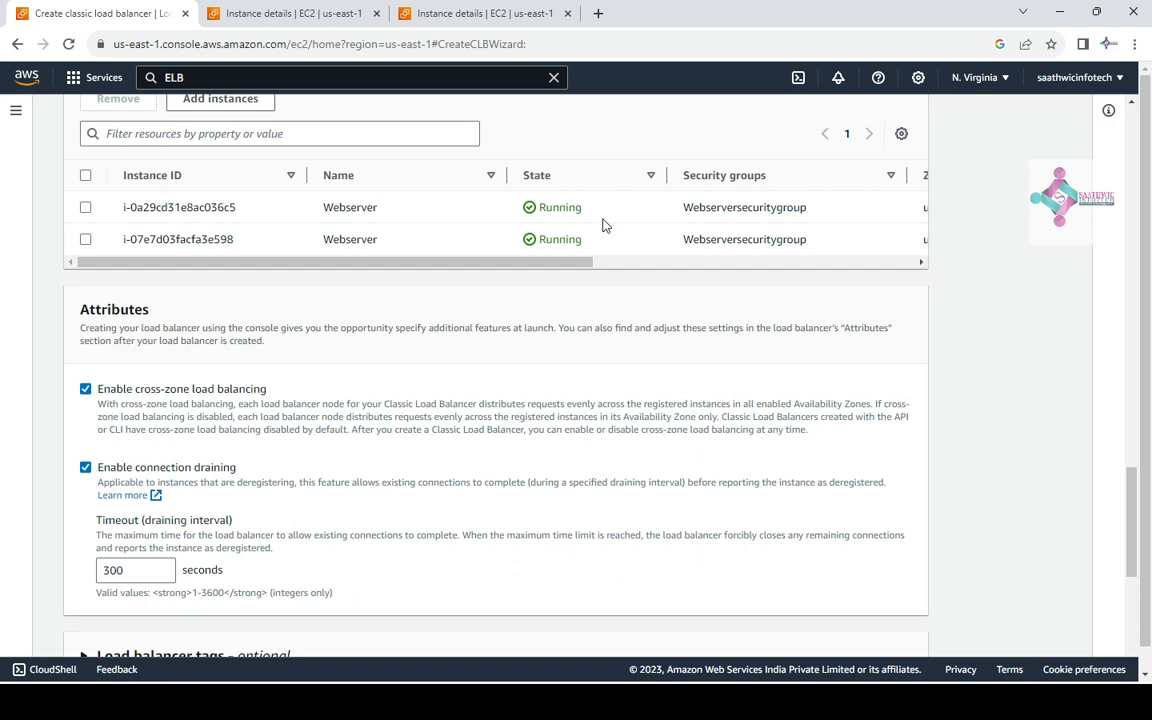
{"action": "scroll", "coordinate": [483, 380], "scroll_direction": "down", "scroll_amount": 2}
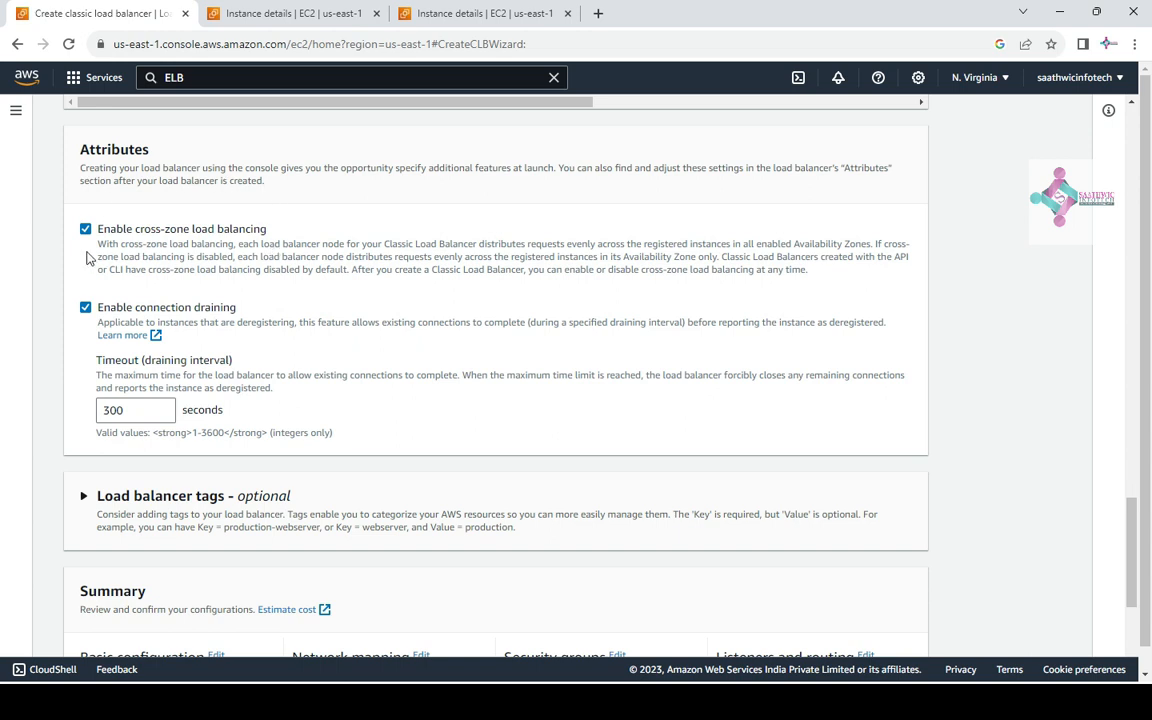
{"action": "scroll", "coordinate": [339, 321], "scroll_direction": "up", "scroll_amount": 5}
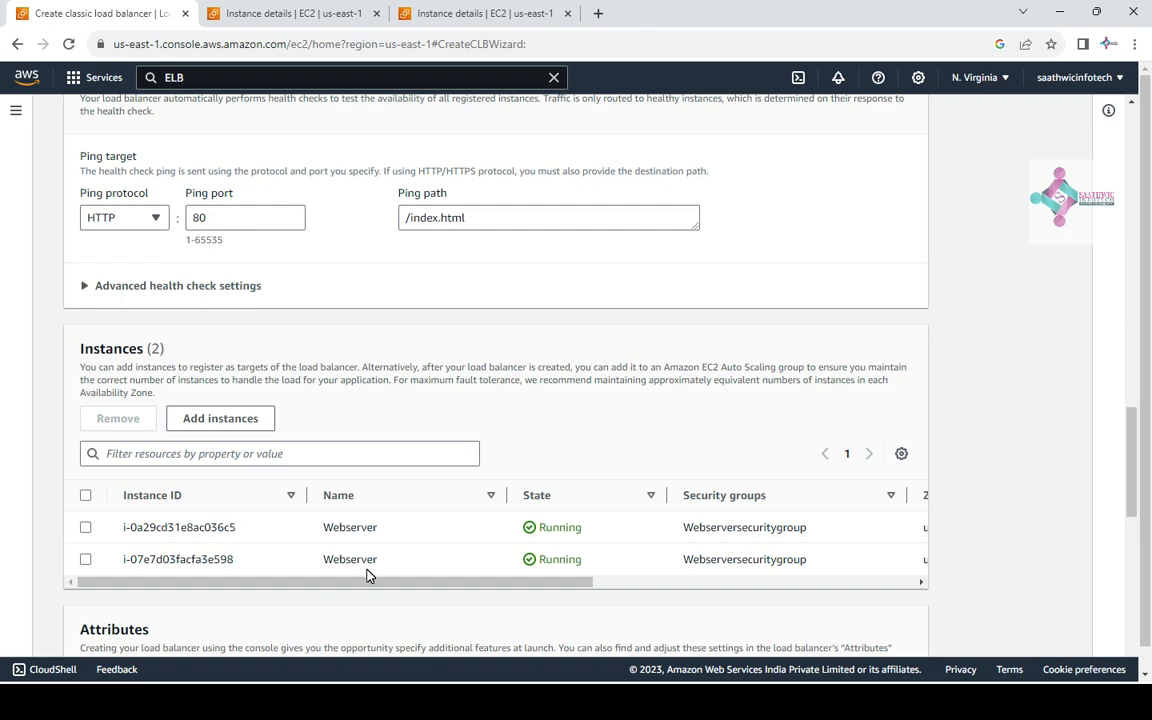
{"action": "scroll", "coordinate": [367, 575], "scroll_direction": "down", "scroll_amount": 7}
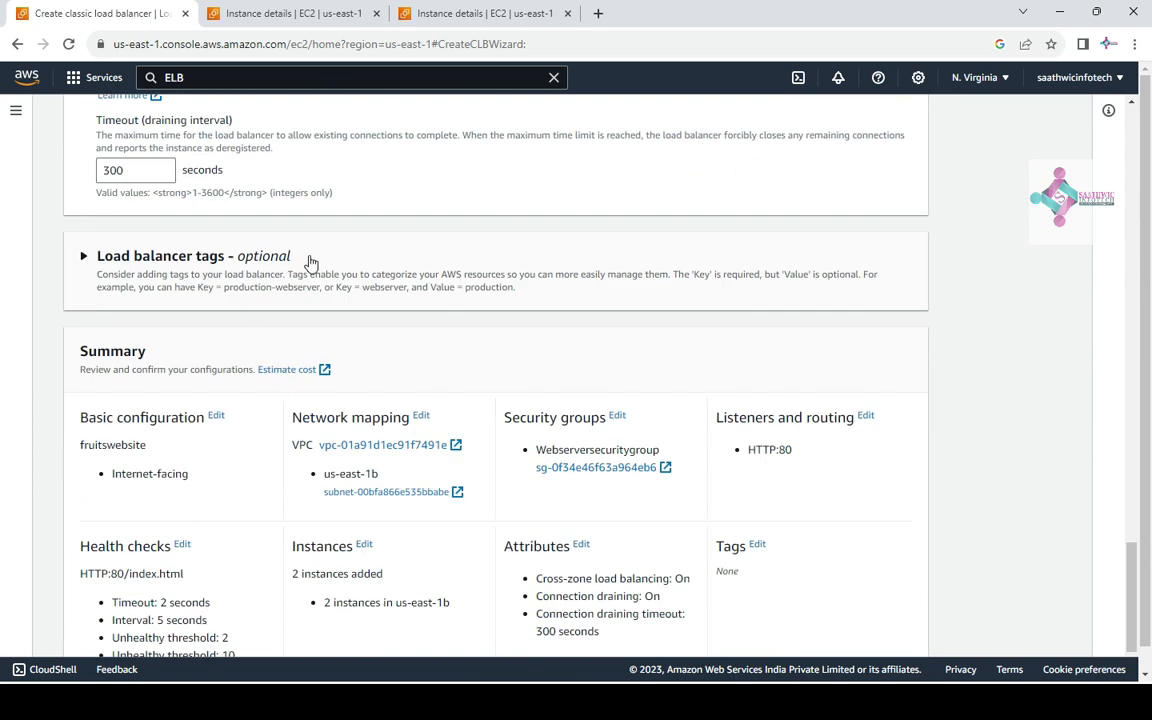
{"action": "scroll", "coordinate": [300, 270], "scroll_direction": "down", "scroll_amount": 1}
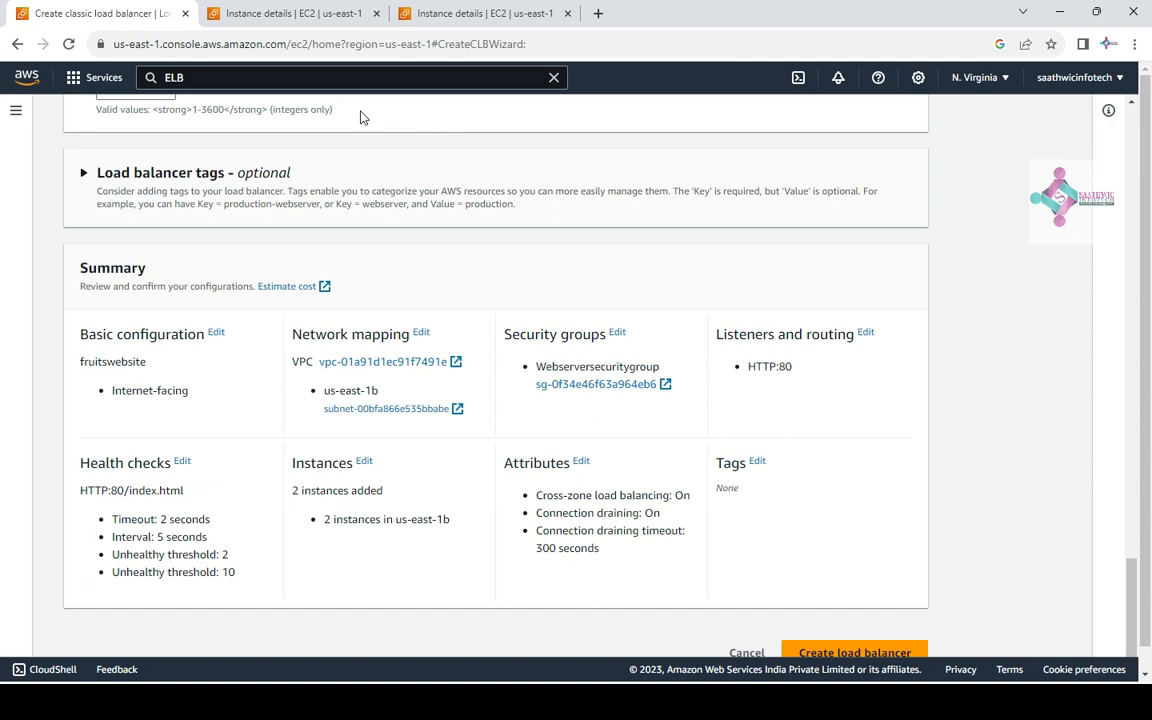
{"action": "scroll", "coordinate": [240, 298], "scroll_direction": "up", "scroll_amount": 5}
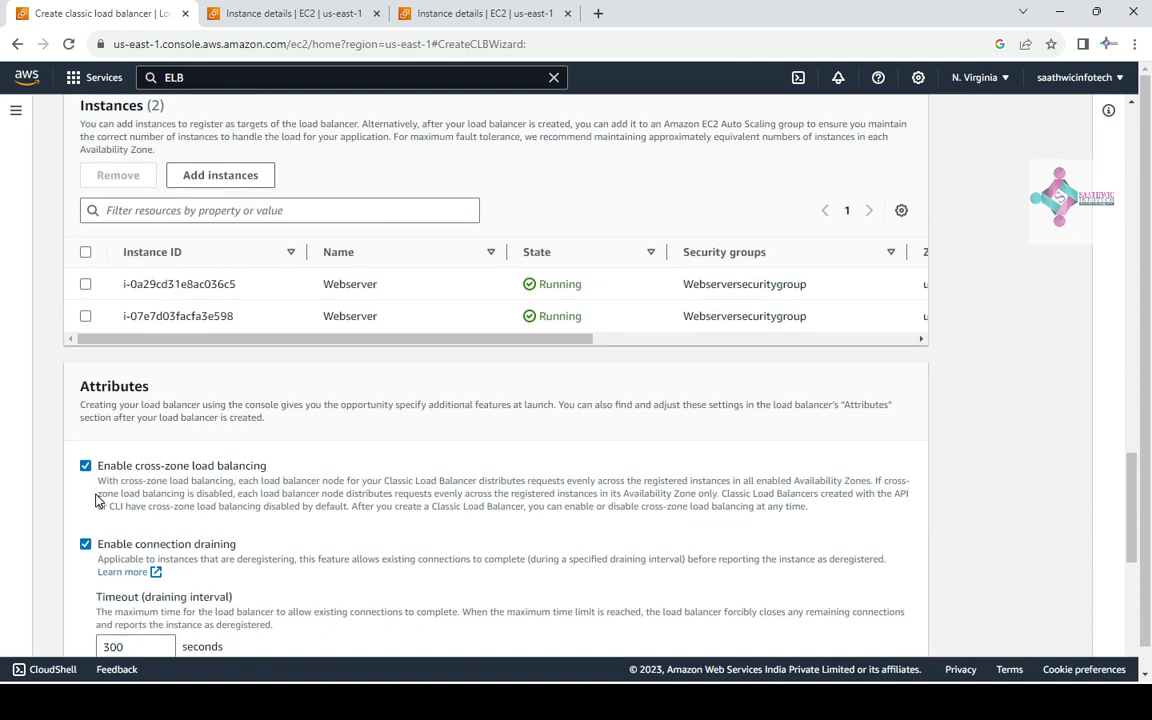
{"action": "scroll", "coordinate": [300, 485], "scroll_direction": "down", "scroll_amount": 6}
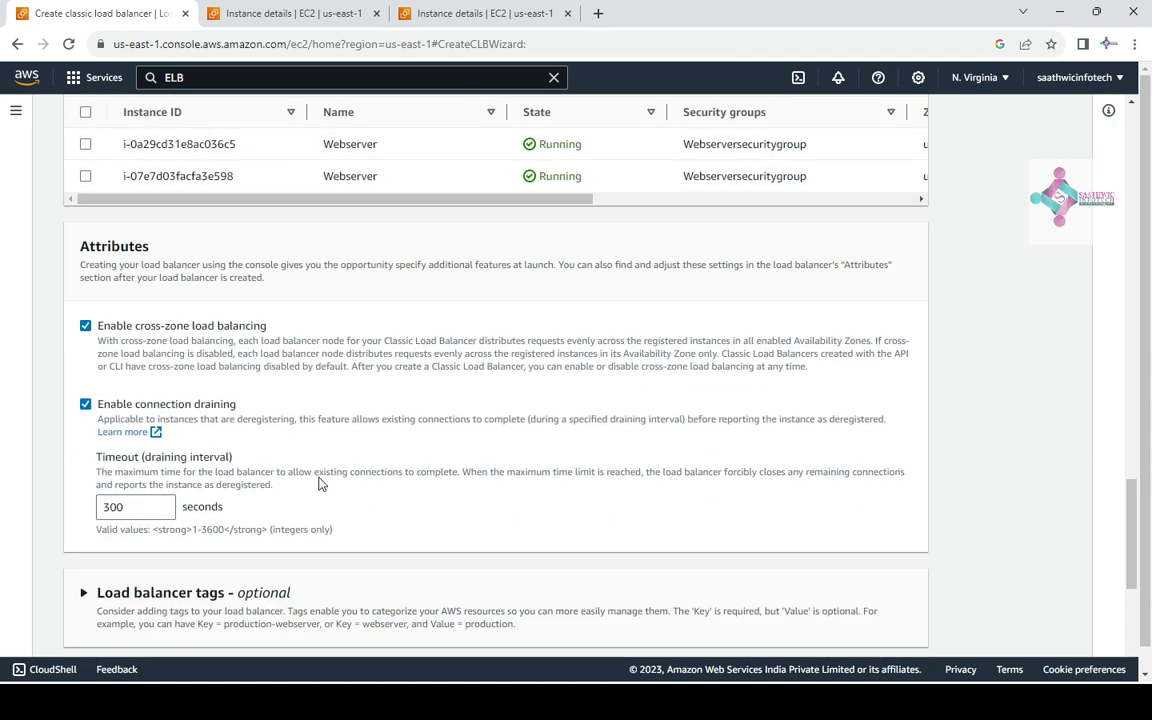
Create the fruitswebsite load balancer and view it in the load balancers list
{"action": "scroll", "coordinate": [180, 391], "scroll_direction": "down", "scroll_amount": 1}
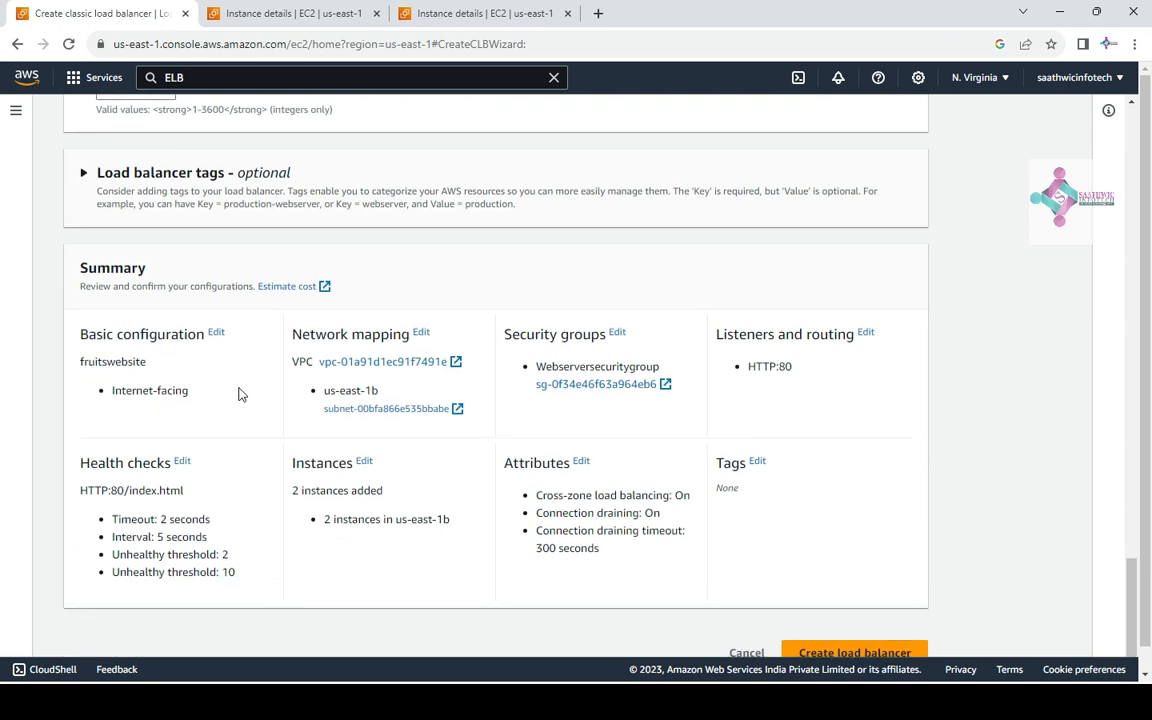
{"action": "left_click", "coordinate": [864, 652]}
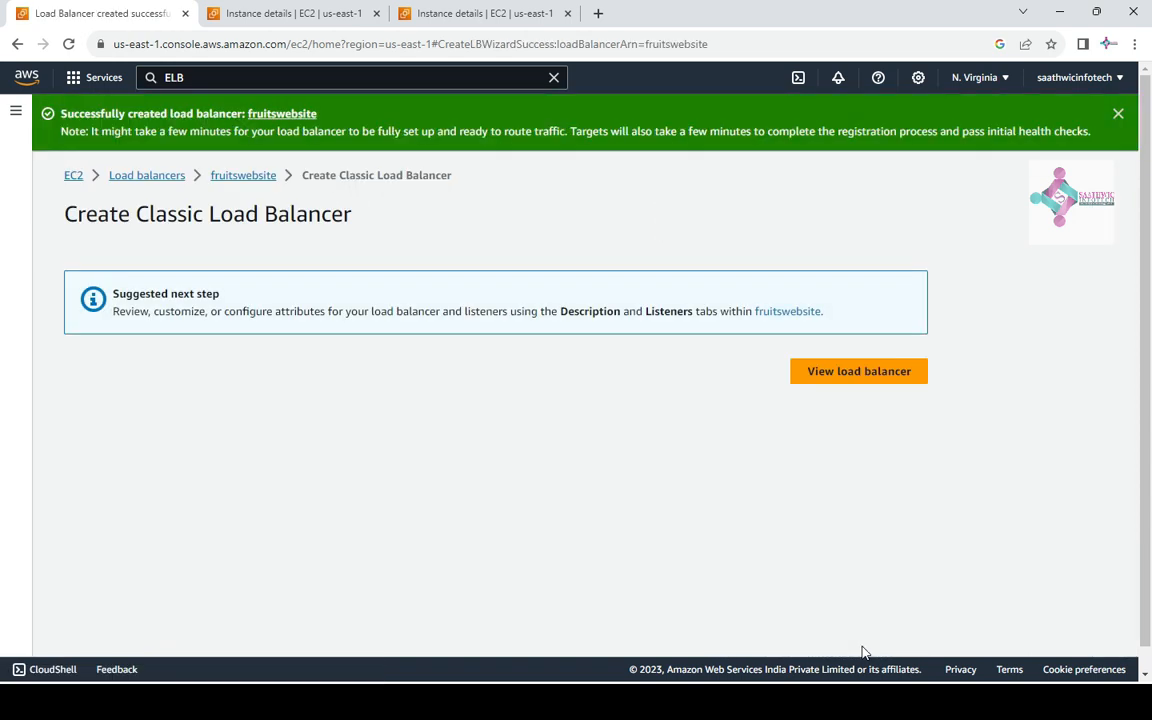
{"action": "left_click", "coordinate": [851, 374]}
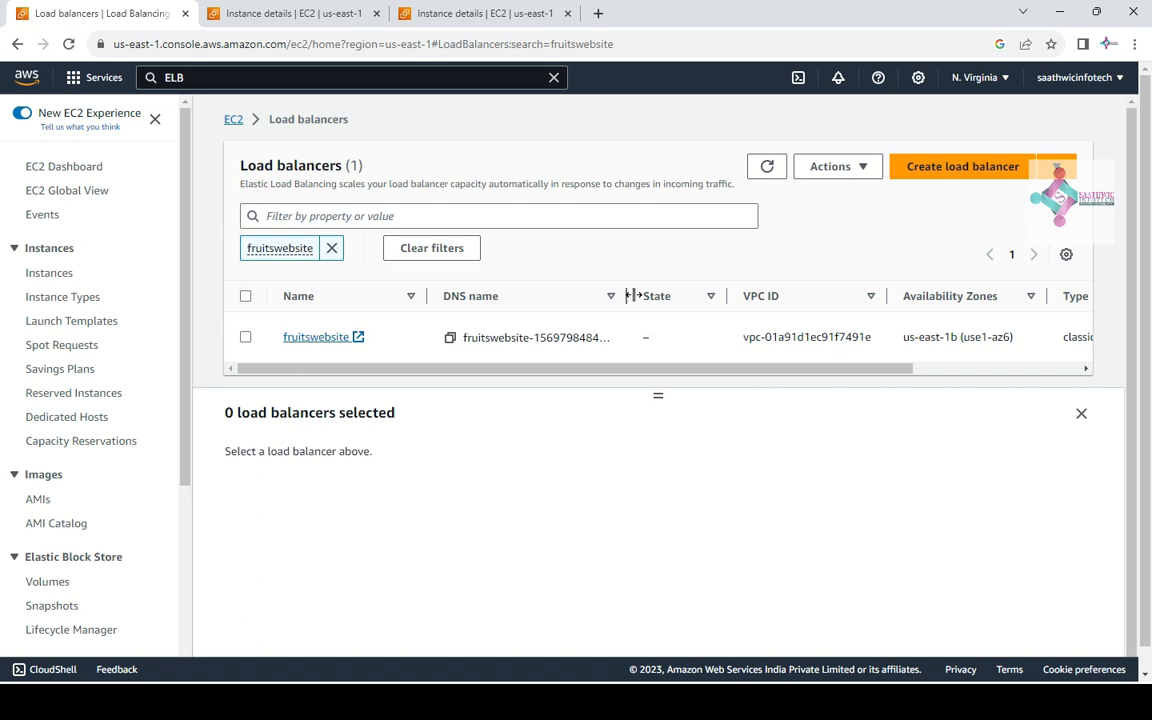
Widen the DNS name column to show the full fruitswebsite DNS name and refresh the load balancers list
{"action": "left_click_drag", "start_coordinate": [627, 296], "coordinate": [791, 296]}
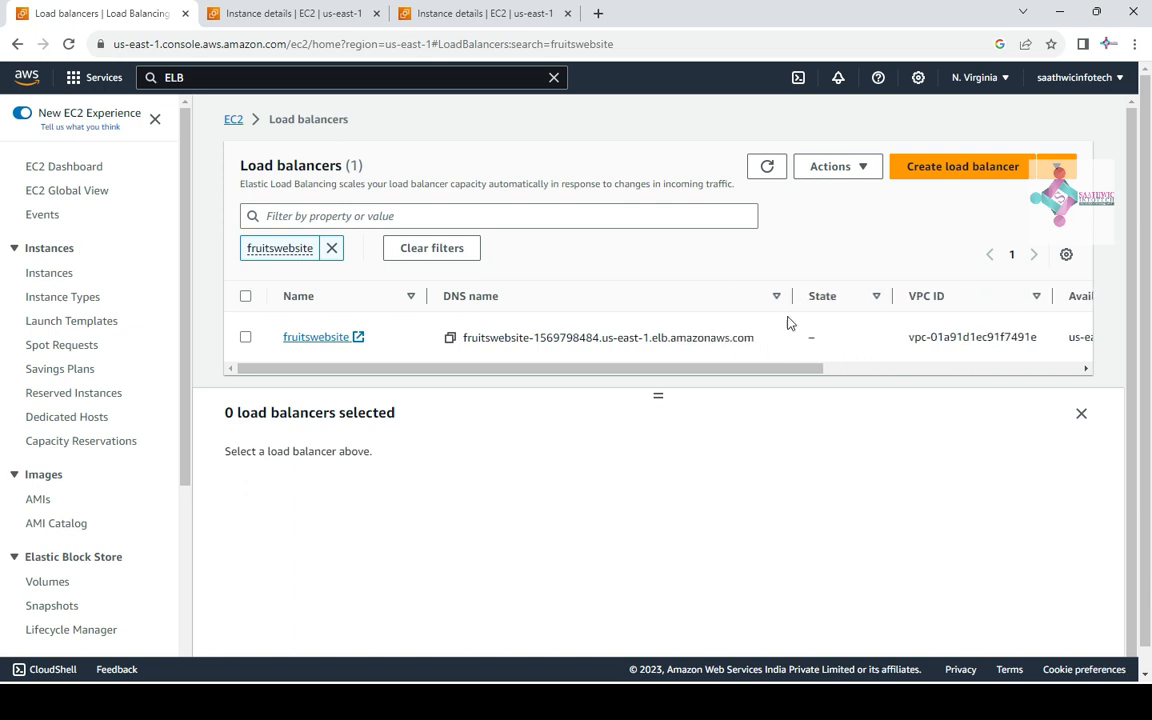
{"action": "left_click", "coordinate": [767, 167]}
{"action": "left_click", "coordinate": [779, 168]}
{"action": "left_click_drag", "start_coordinate": [755, 339], "coordinate": [445, 355]}
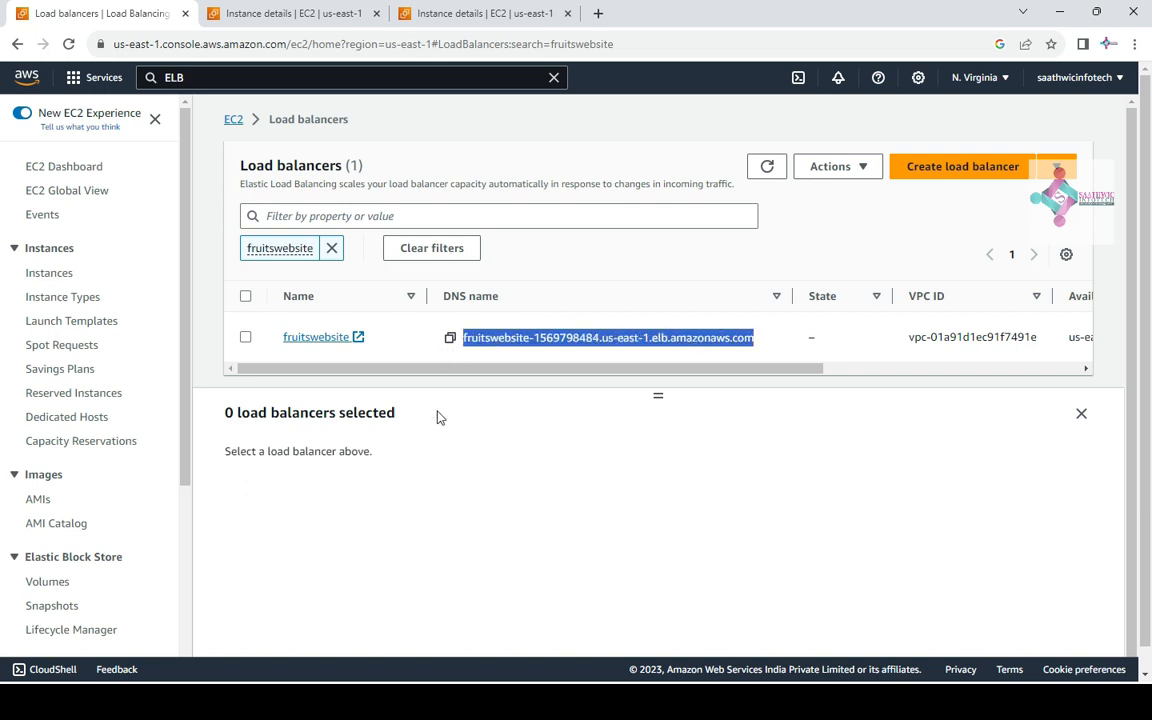
Copy the public IPv4 address of instance i-07e7d03facfa3e598 and open 3.84.198.176 in a new browser tab
{"action": "left_click", "coordinate": [283, 11]}
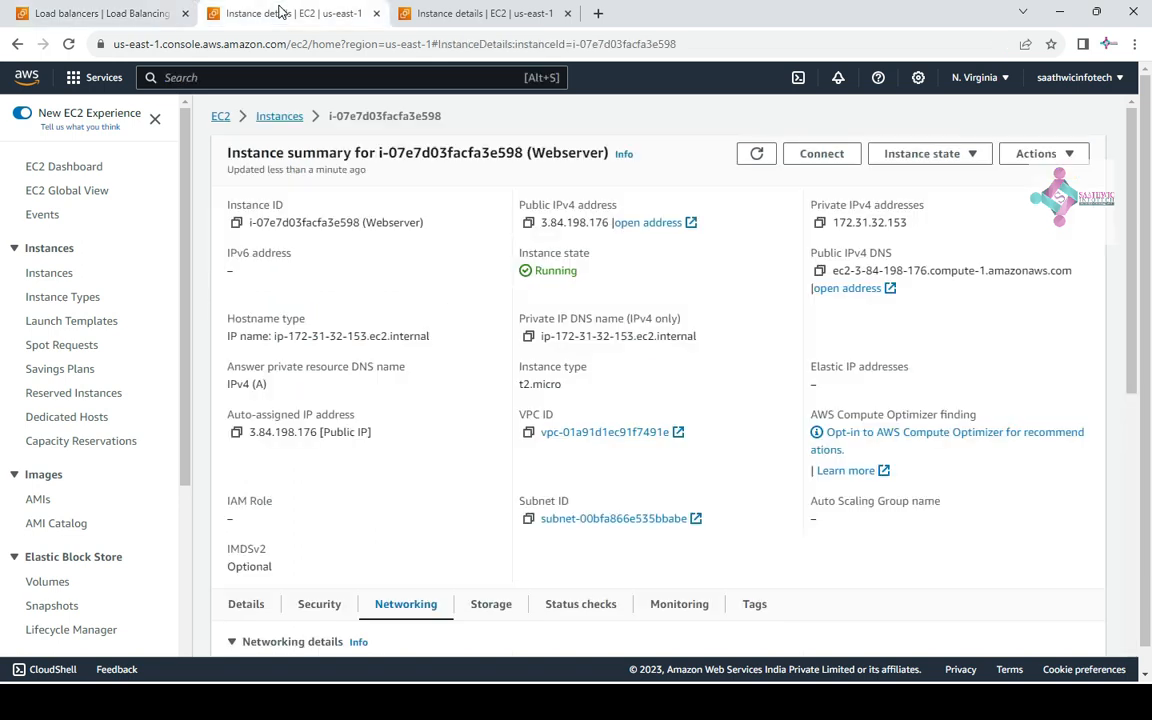
{"action": "left_click", "coordinate": [529, 223]}
{"action": "left_click", "coordinate": [598, 13]}
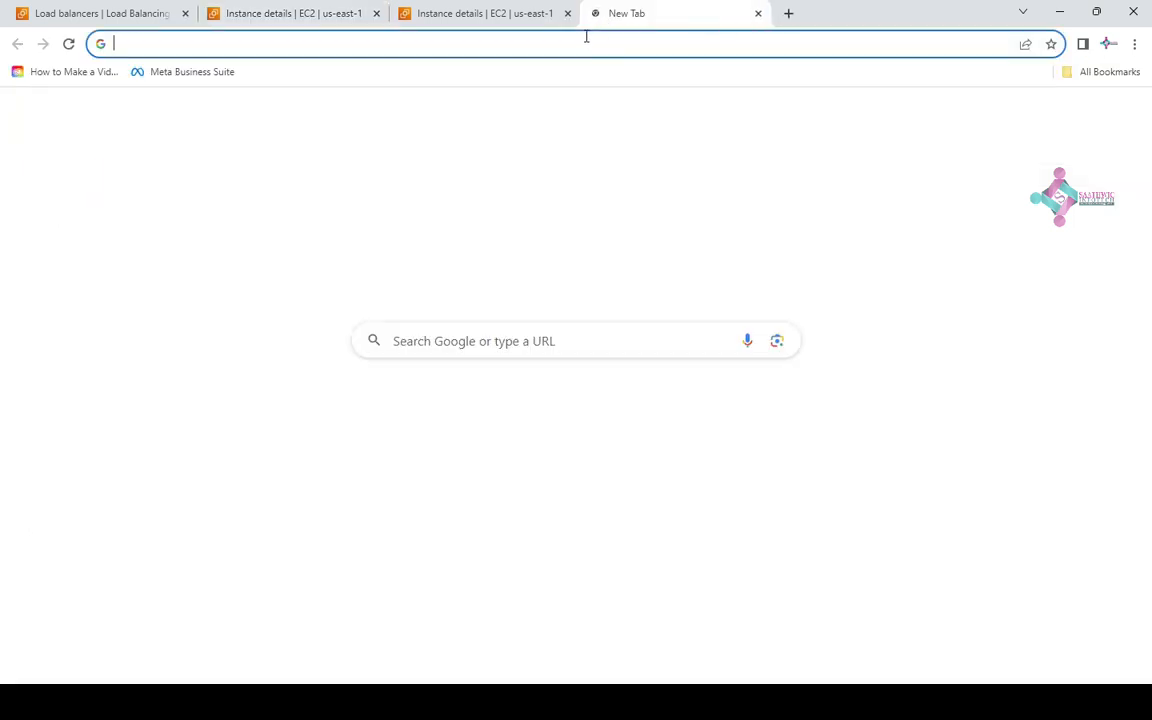
{"action": "key", "text": "ctrl+v"}
{"action": "key", "text": "Return"}
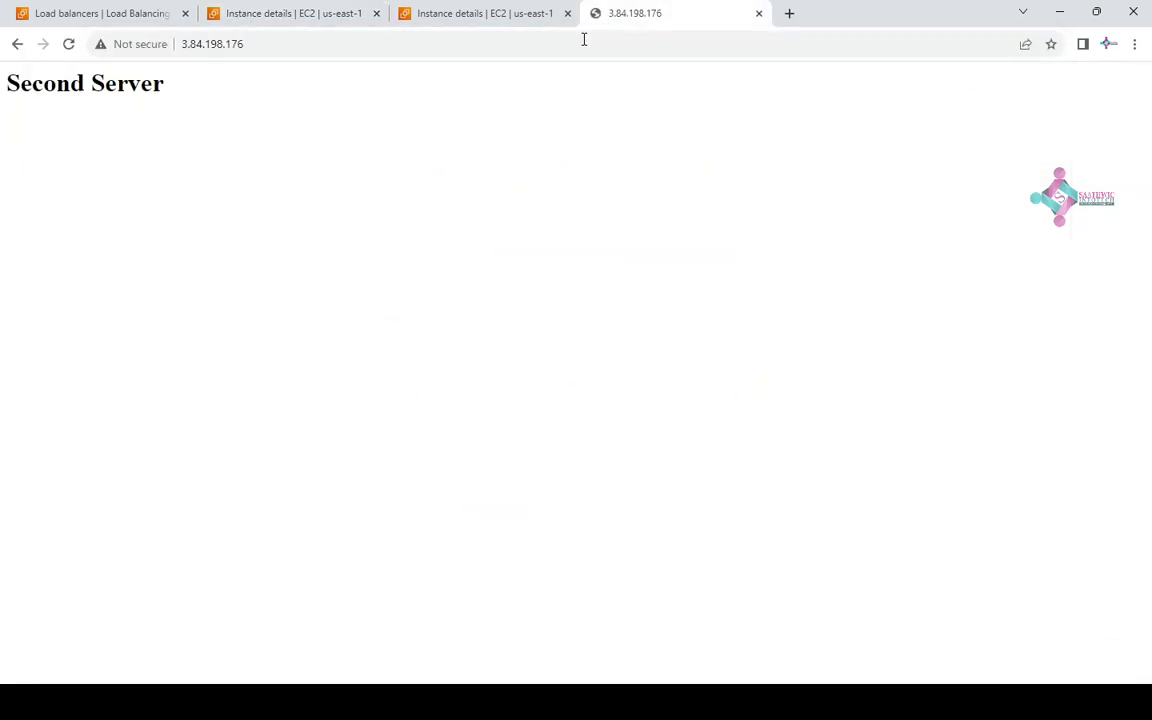
Copy the public IPv4 address of instance i-0a29cd31e8ac036c5 and open 54.89.94.42 in a new browser tab
{"action": "left_click", "coordinate": [455, 11]}
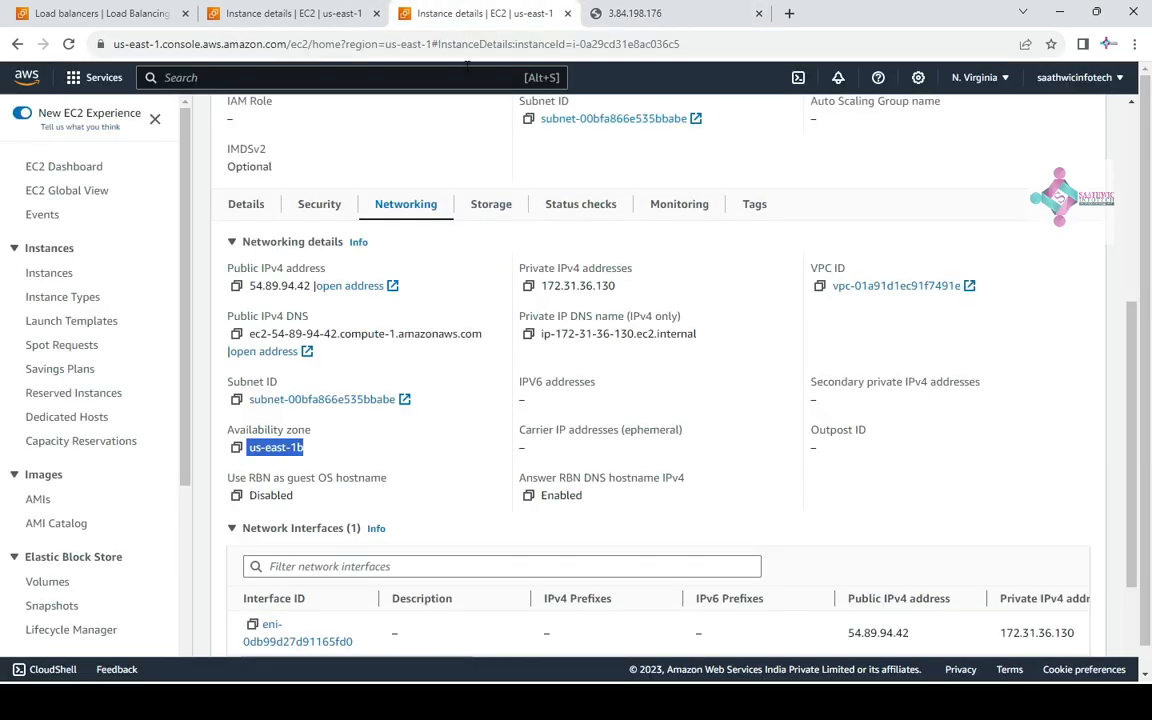
{"action": "left_click", "coordinate": [528, 287]}
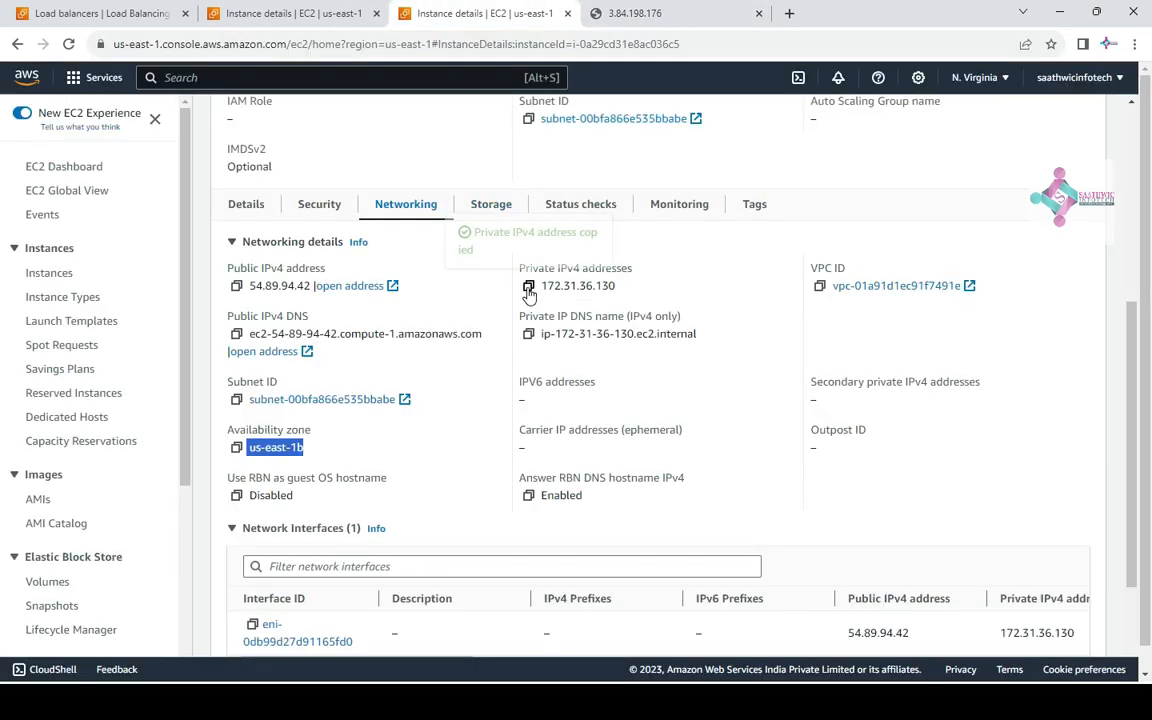
{"action": "scroll", "coordinate": [489, 244], "scroll_direction": "up", "scroll_amount": 3}
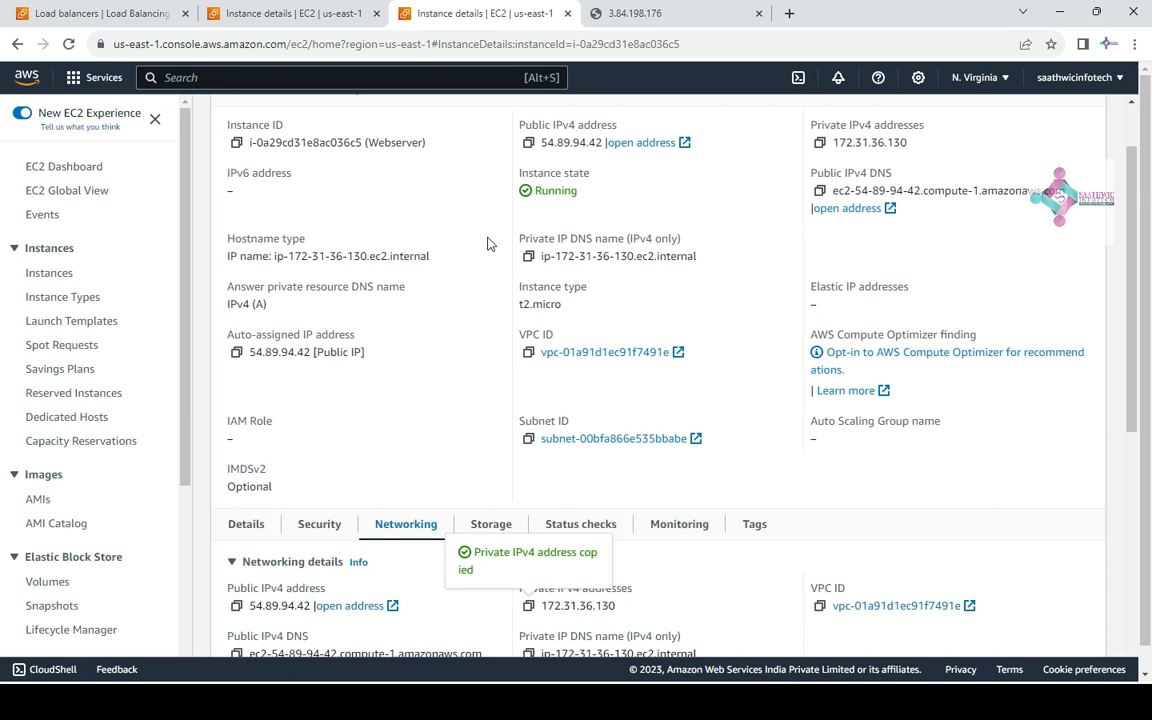
{"action": "left_click", "coordinate": [528, 142]}
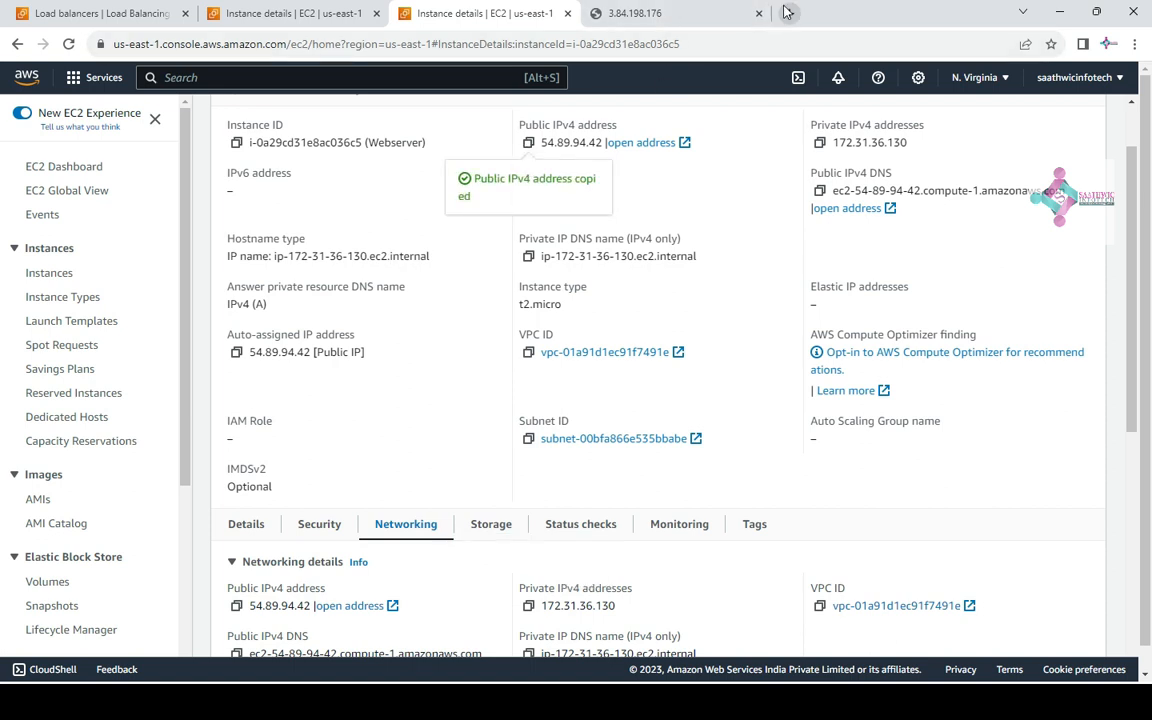
{"action": "left_click", "coordinate": [790, 15]}
{"action": "left_click", "coordinate": [650, 45]}
{"action": "key", "text": "ctrl+v"}
{"action": "key", "text": "Return"}
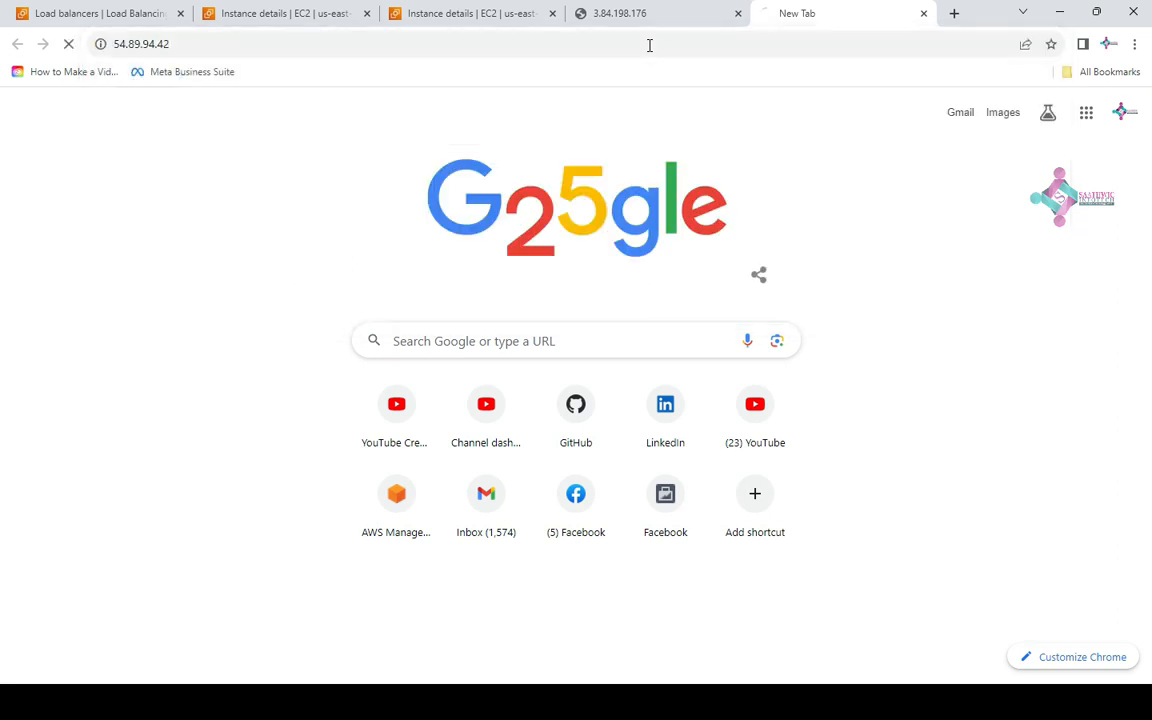
Compare the web page served at 54.89.94.42 with the one served at 3.84.198.176
{"action": "left_click", "coordinate": [205, 44]}
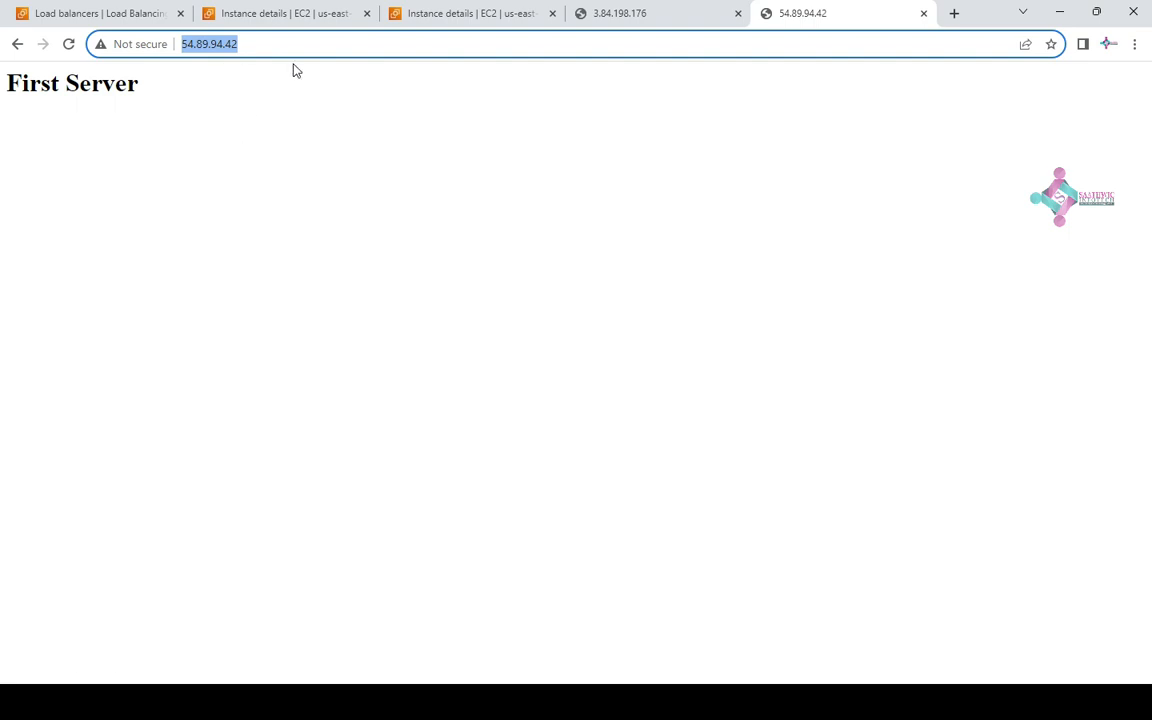
{"action": "left_click", "coordinate": [269, 45]}
{"action": "left_click_drag", "start_coordinate": [269, 45], "coordinate": [160, 40]}
{"action": "left_click", "coordinate": [635, 13]}
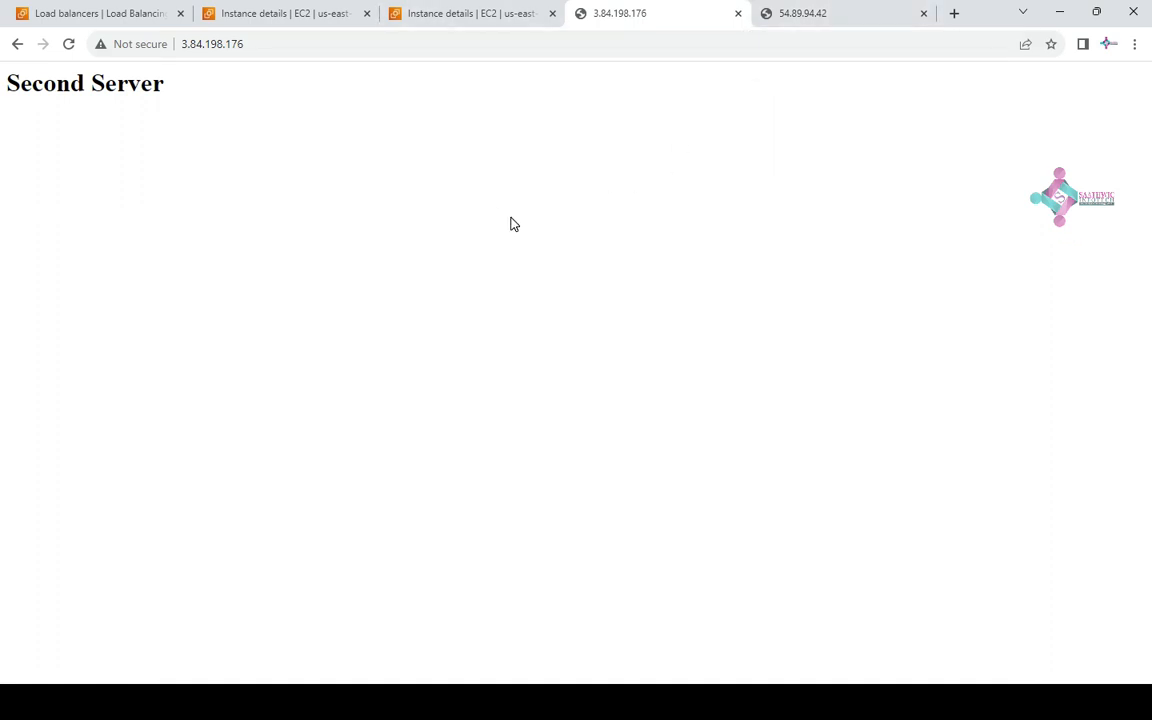
{"action": "key", "text": "alt+Tab"}
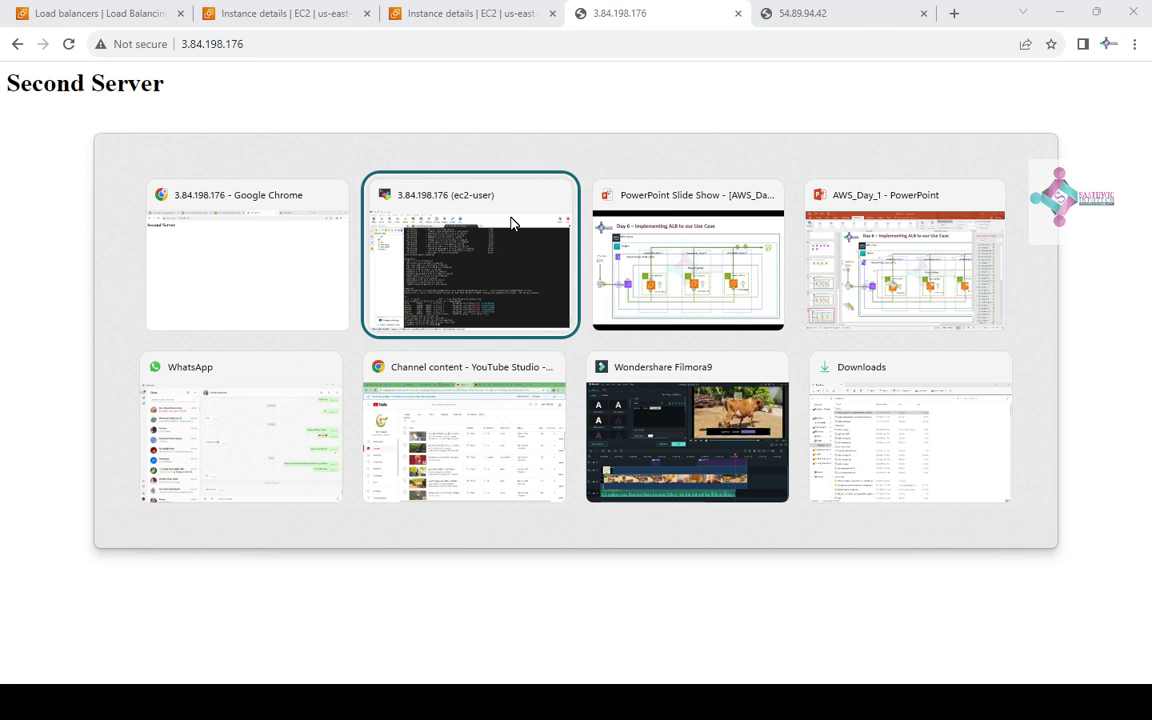
{"action": "key", "text": "alt+shift+Tab"}
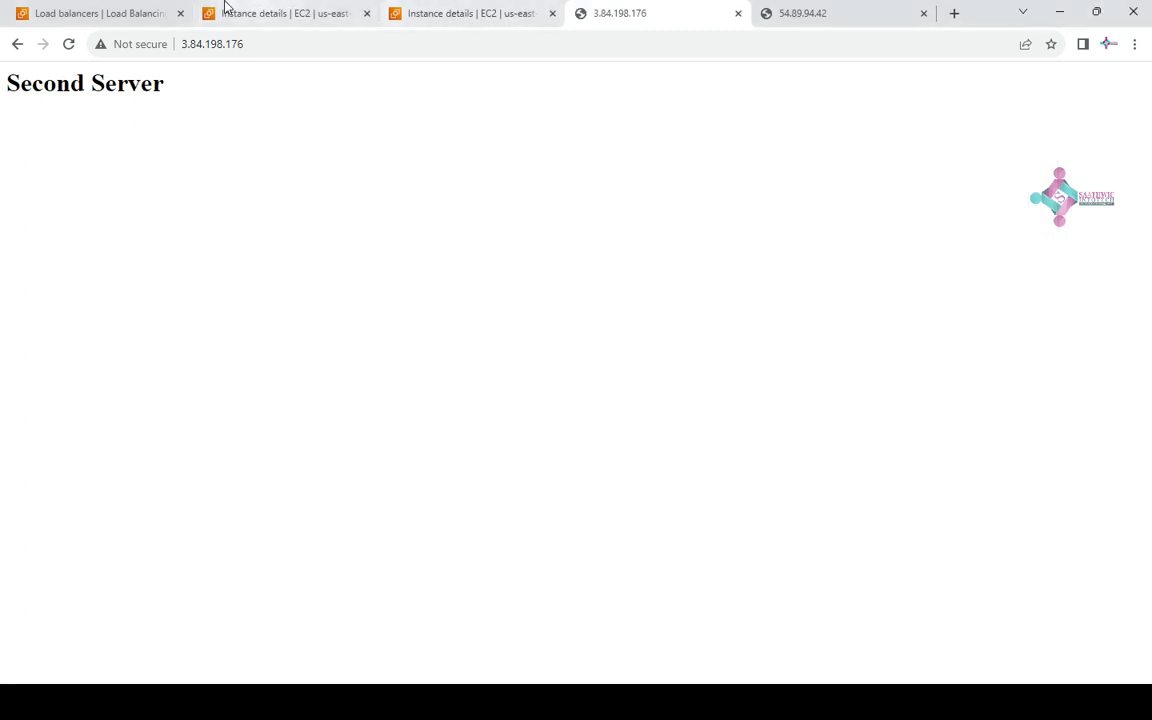
Copy the fruitswebsite load balancer's DNS name and open fruitswebsite-1569798484.us-east-1.elb.amazonaws.com in a new browser tab
{"action": "left_click", "coordinate": [103, 10]}
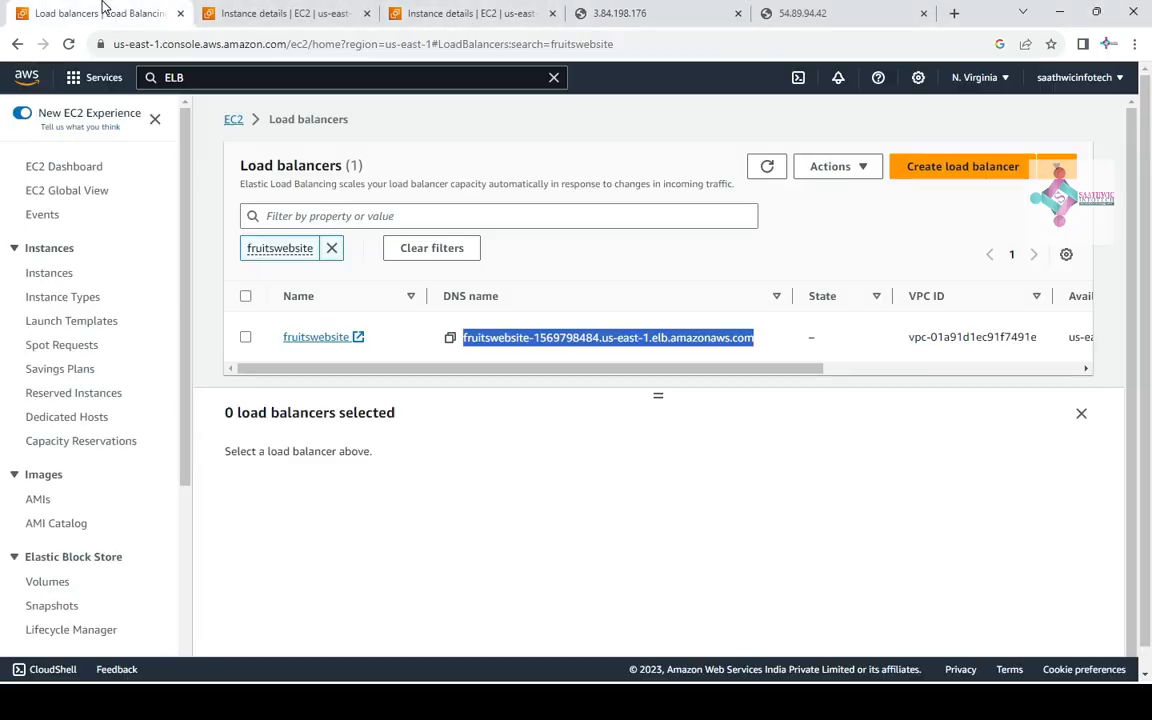
{"action": "left_click", "coordinate": [449, 340]}
{"action": "left_click", "coordinate": [953, 13]}
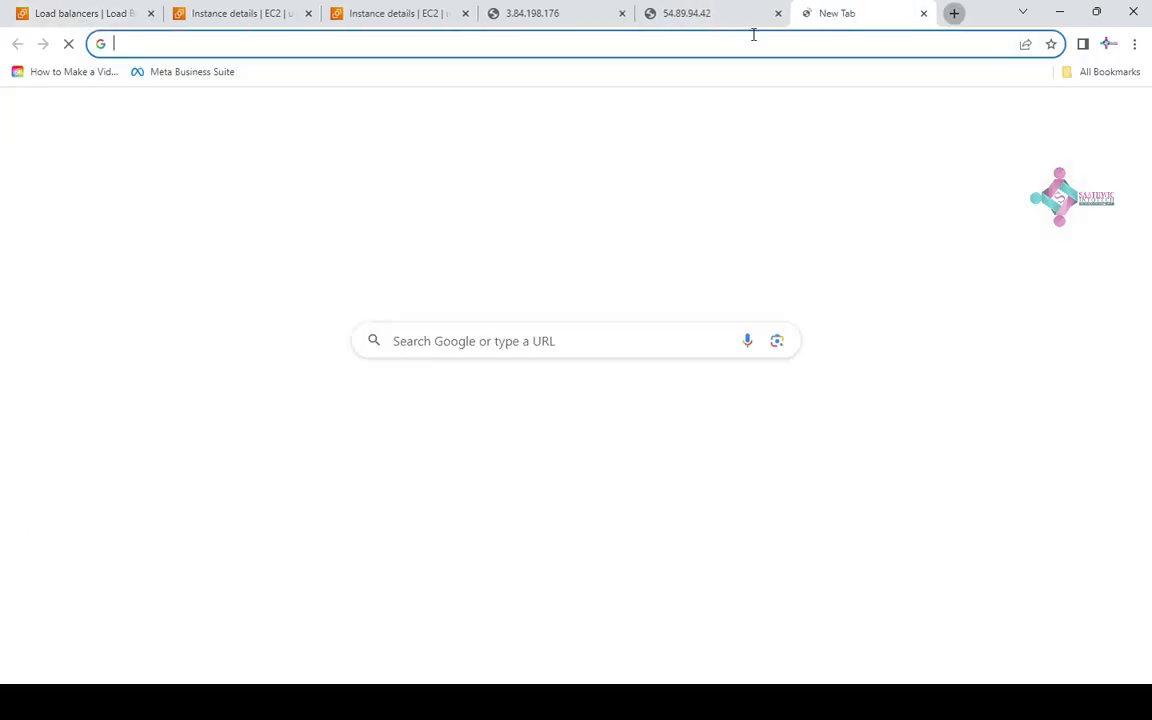
{"action": "left_click", "coordinate": [663, 44]}
{"action": "key", "text": "ctrl+v"}
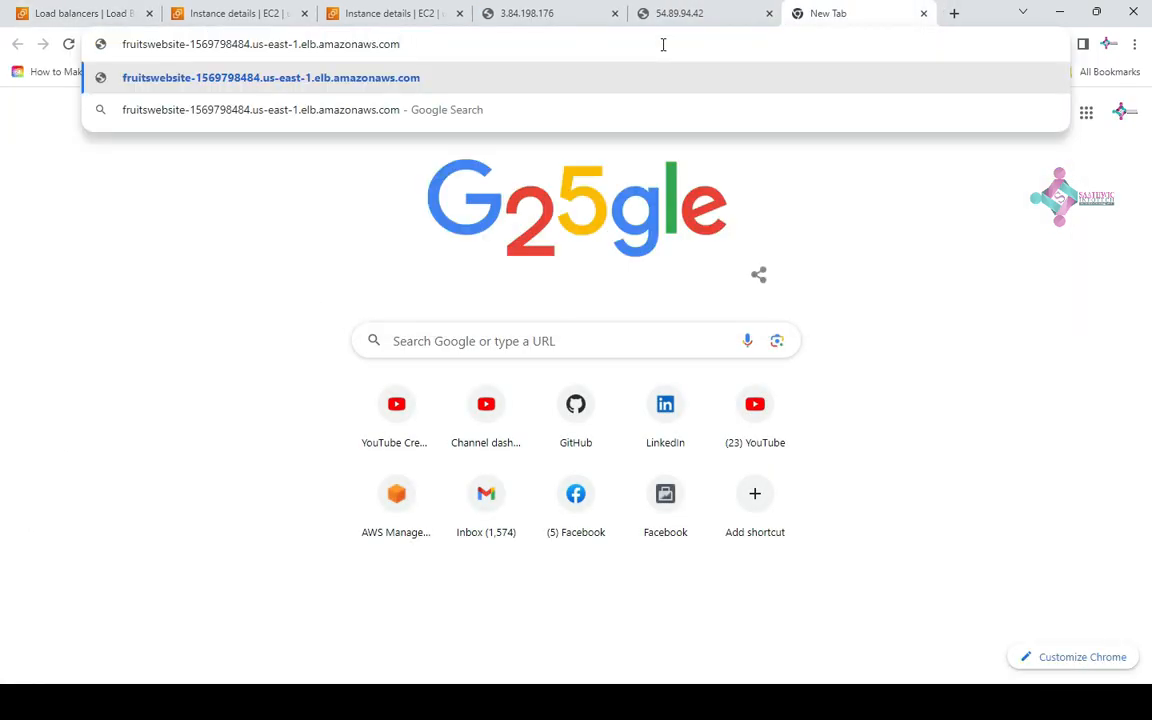
{"action": "key", "text": "Return"}
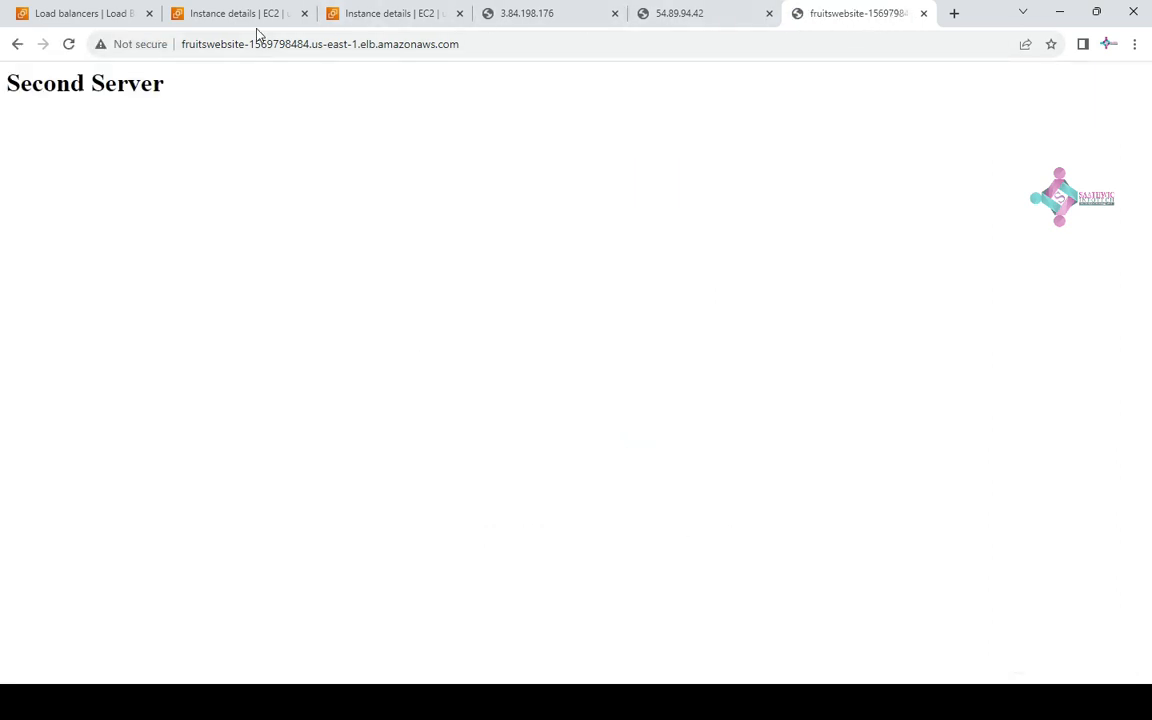
Compare the page served through the load balancer's DNS name with the page at 3.84.198.176
{"action": "left_click_drag", "start_coordinate": [214, 44], "coordinate": [494, 39]}
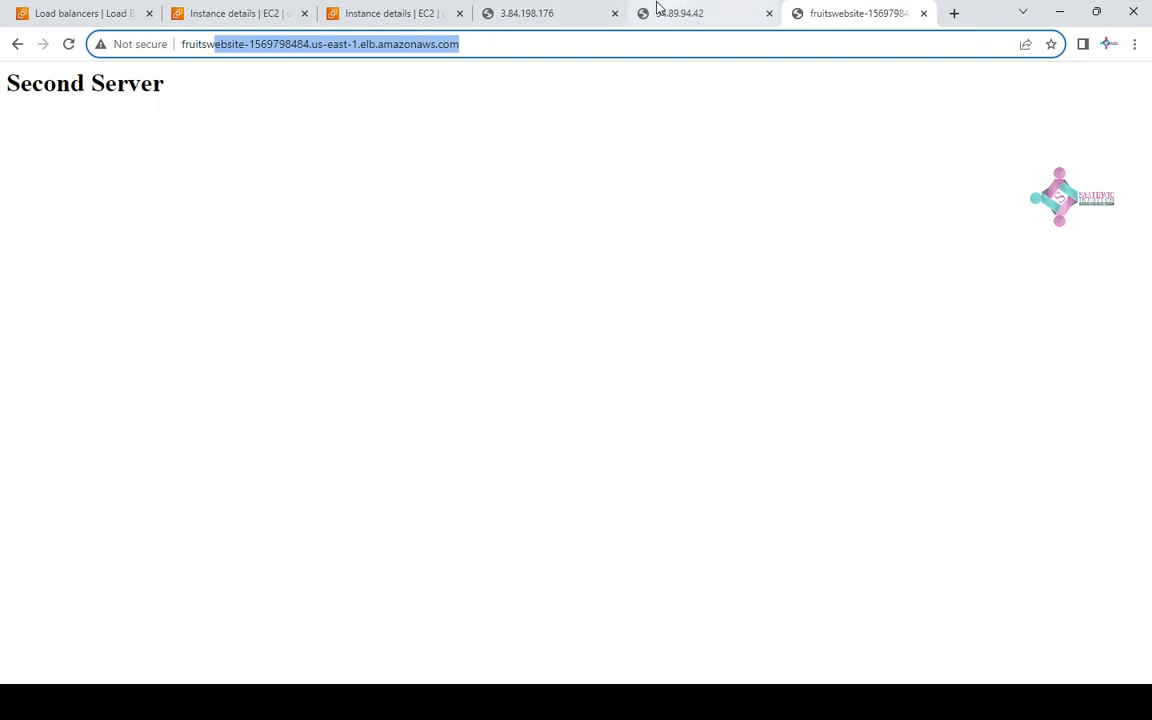
{"action": "left_click", "coordinate": [528, 10]}
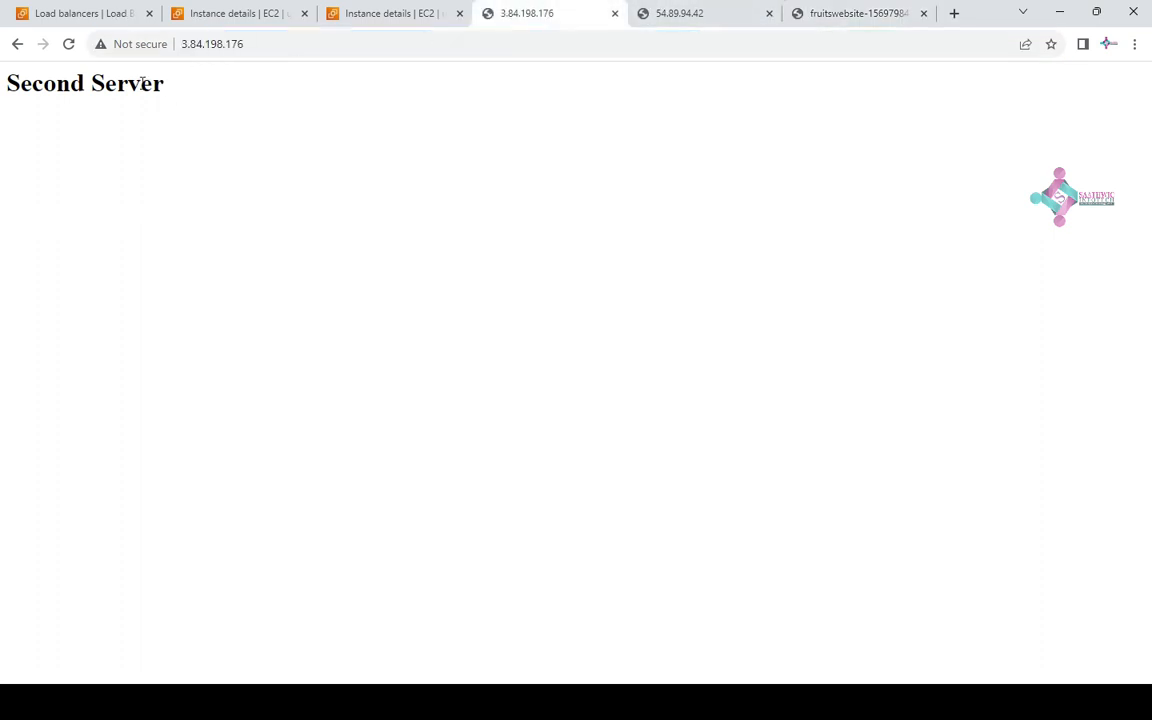
{"action": "left_click", "coordinate": [864, 11]}
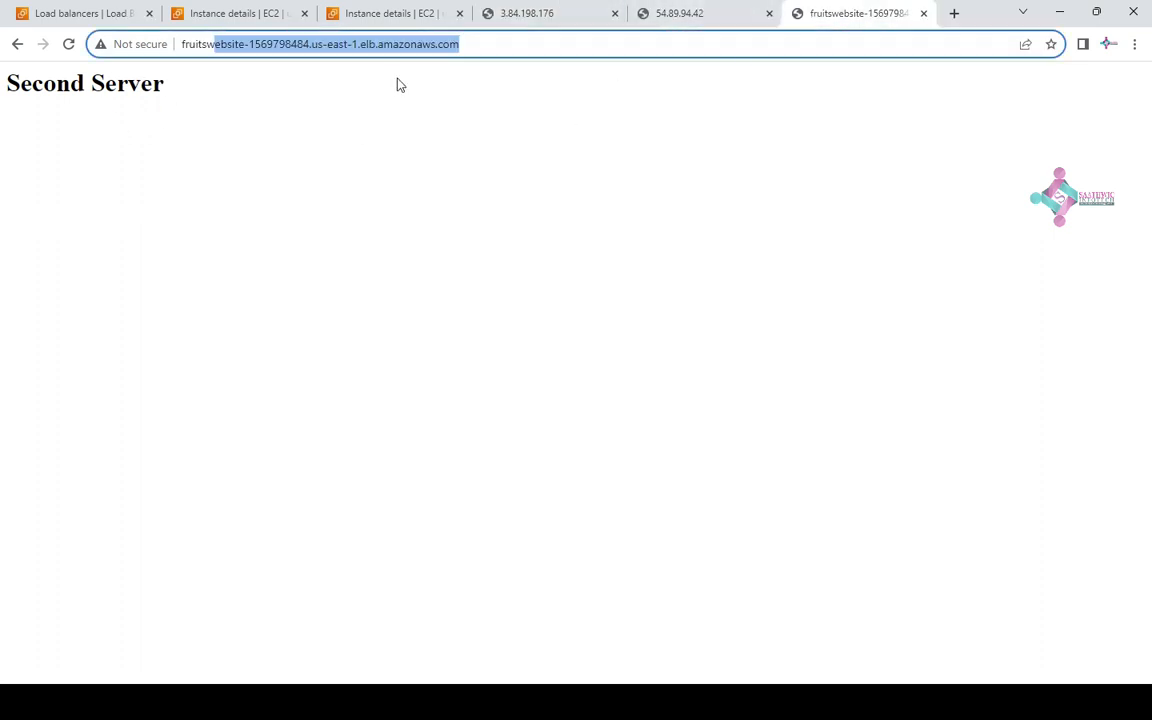
{"action": "left_click", "coordinate": [357, 236]}
Reload the load balancer page repeatedly to check how requests are distributed between the two servers
{"action": "left_click", "coordinate": [482, 44]}
{"action": "key", "text": "Return"}
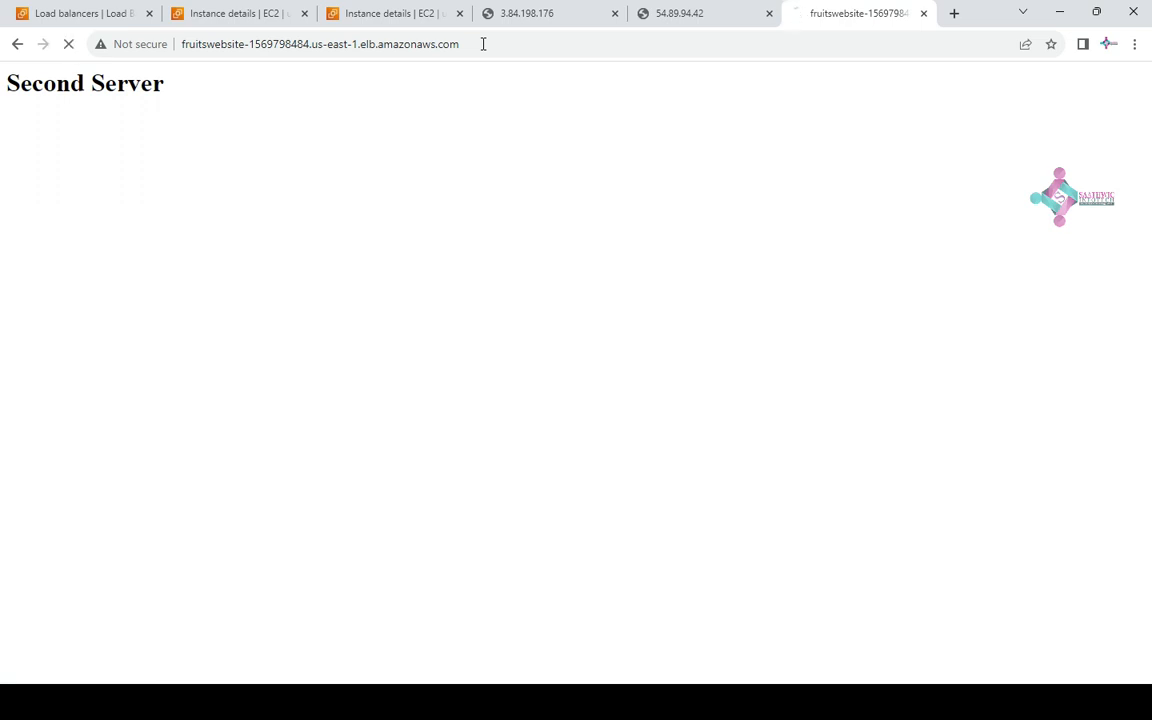
{"action": "key", "text": "F5"}
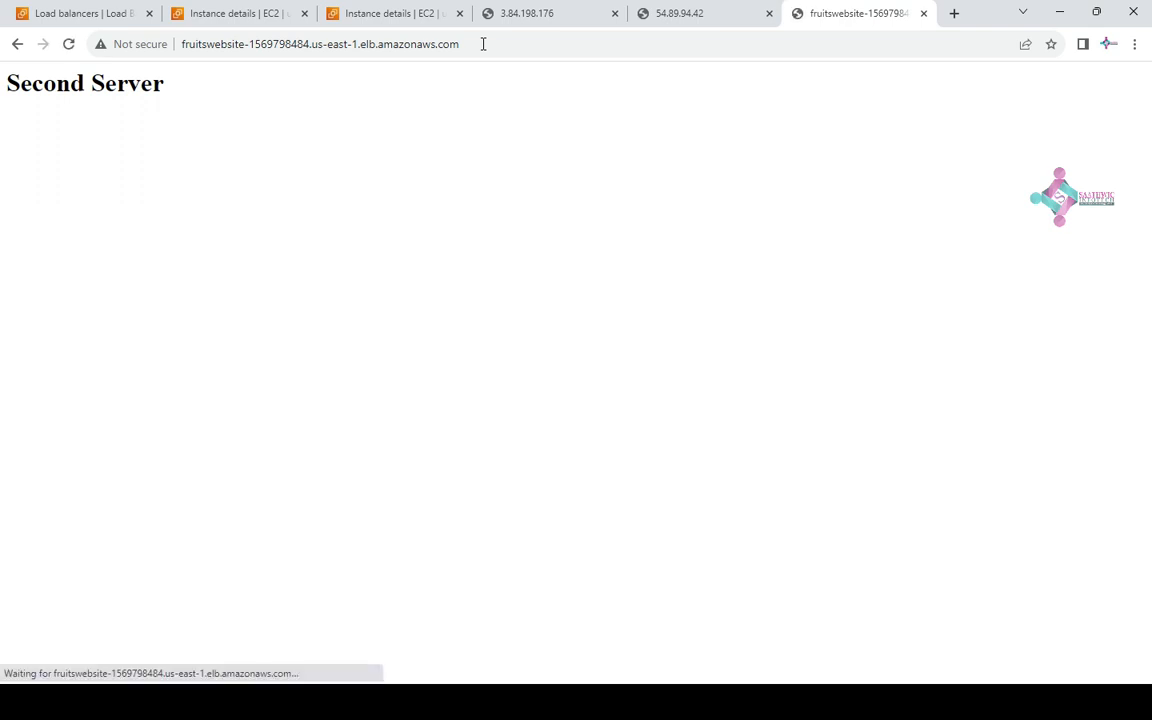
{"action": "key", "text": "F5"}
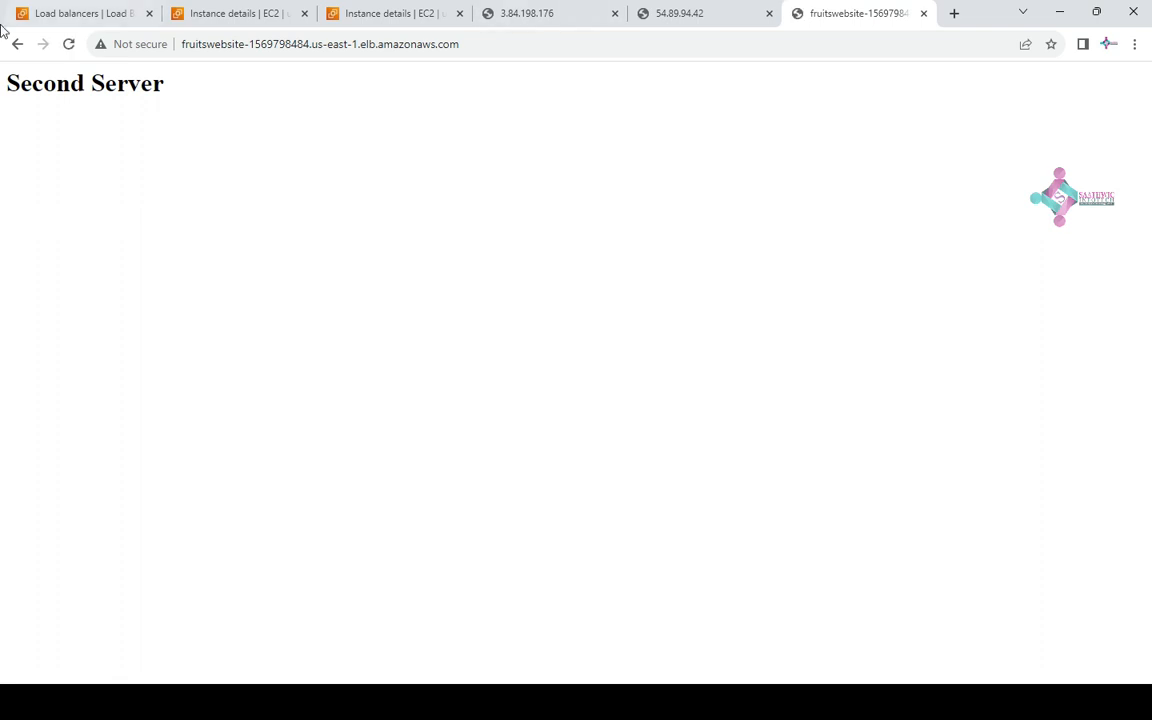
{"action": "left_click", "coordinate": [72, 45]}
{"action": "left_click", "coordinate": [72, 45]}
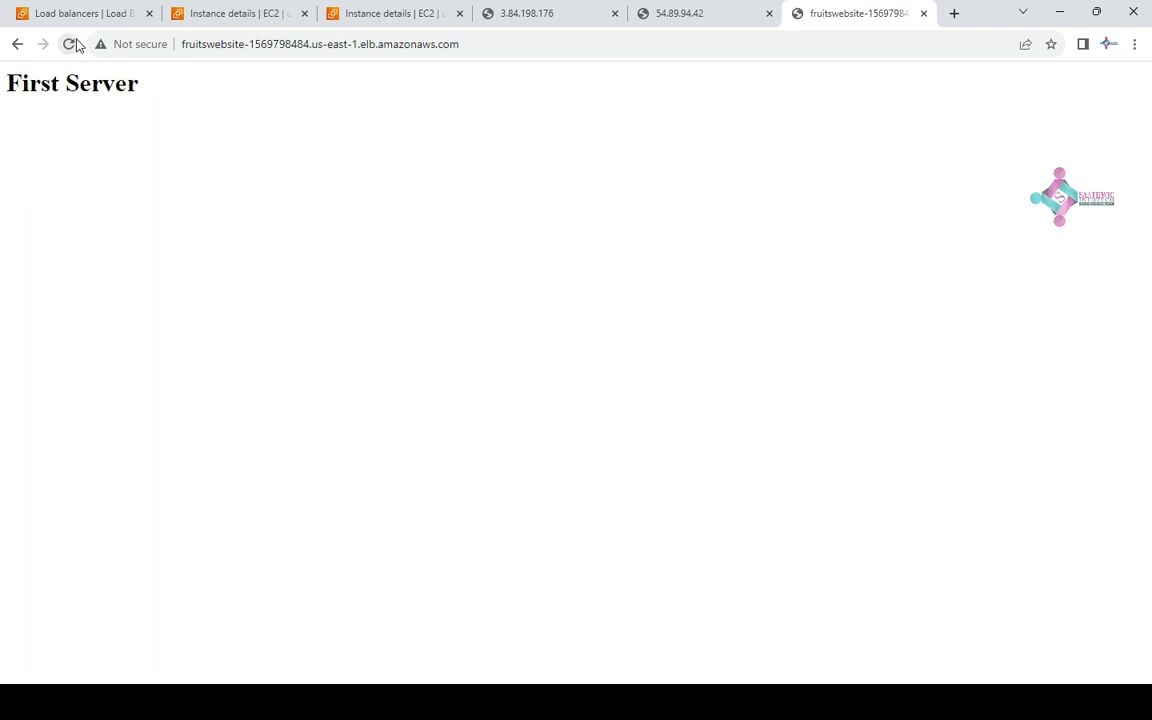
{"action": "left_click", "coordinate": [72, 45]}
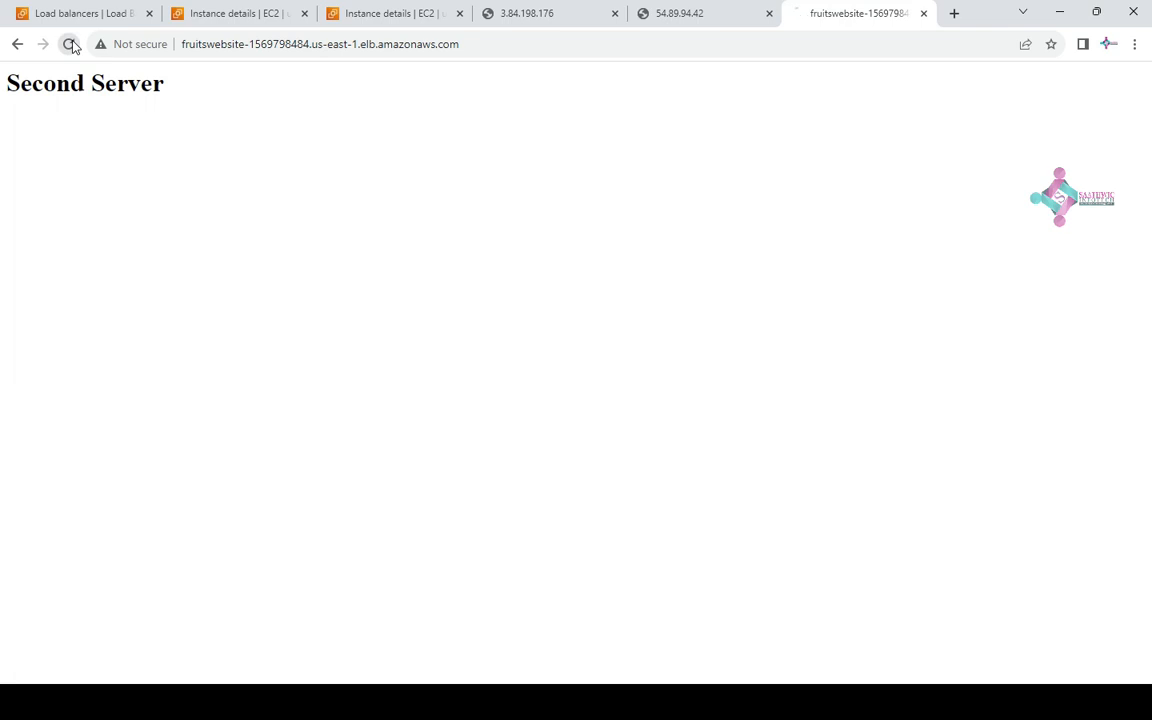
{"action": "left_click", "coordinate": [72, 45]}
{"action": "left_click", "coordinate": [72, 45]}
{"action": "left_click", "coordinate": [72, 45]}
{"action": "left_click", "coordinate": [72, 45]}
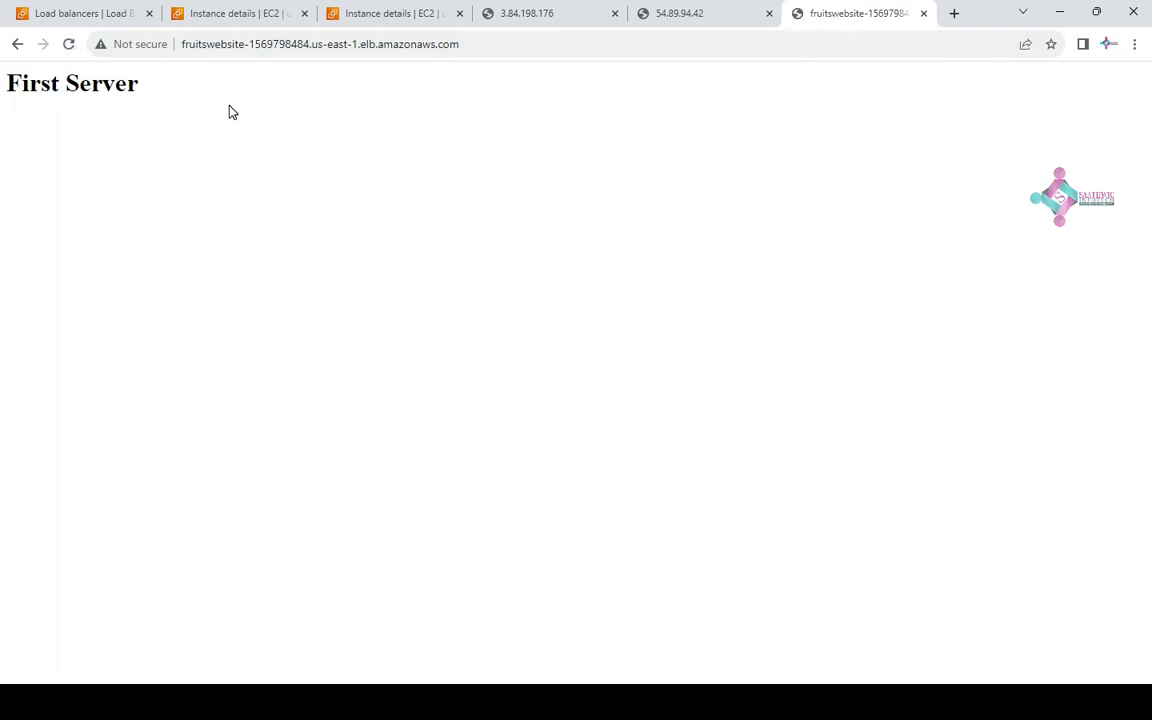
{"action": "left_click", "coordinate": [75, 50]}
{"action": "left_click", "coordinate": [75, 50]}
{"action": "left_click", "coordinate": [75, 50]}
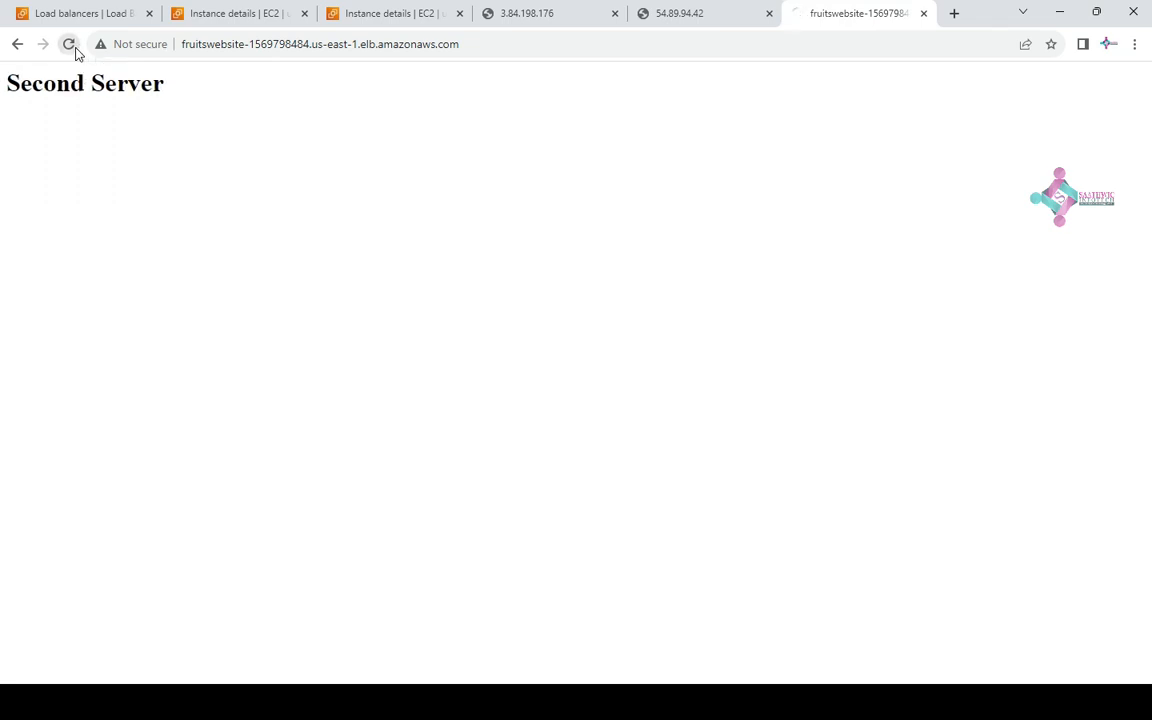
{"action": "left_click", "coordinate": [69, 44]}
{"action": "left_click", "coordinate": [69, 44]}
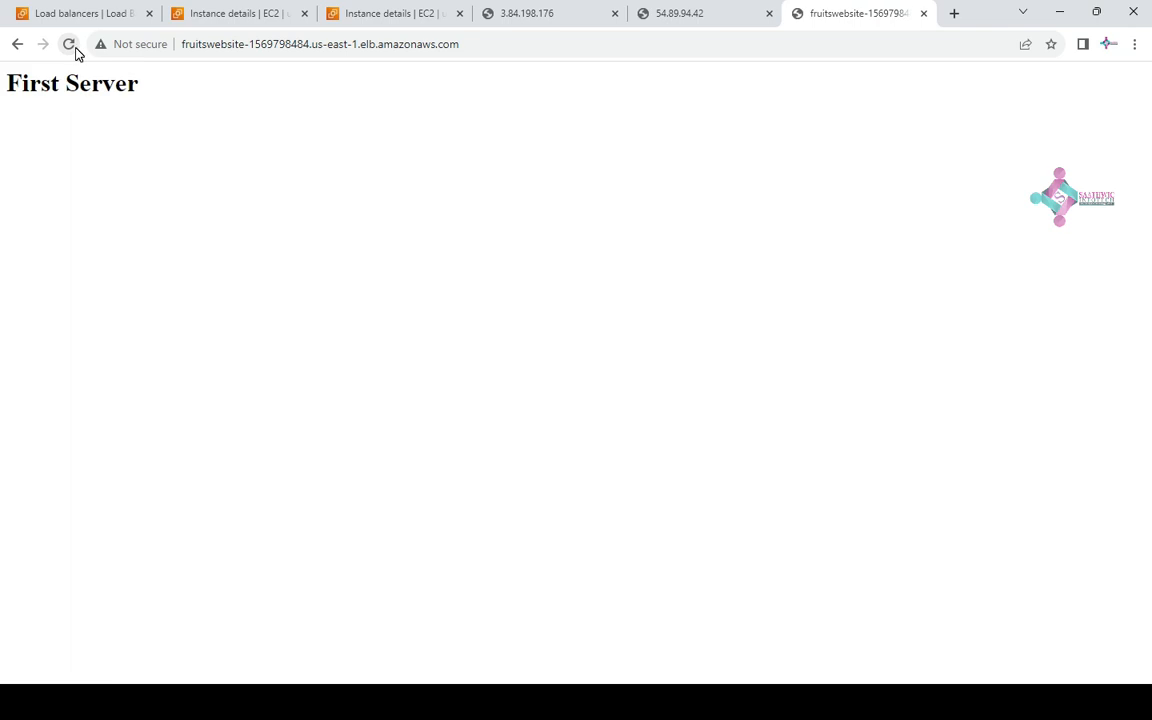
Examine the load balancer page's address and heading, and reload it to check which server responds
{"action": "left_click_drag", "start_coordinate": [183, 48], "coordinate": [473, 39]}
{"action": "left_click", "coordinate": [386, 150]}
{"action": "left_click_drag", "start_coordinate": [72, 84], "coordinate": [4, 81]}
{"action": "left_click", "coordinate": [69, 44]}
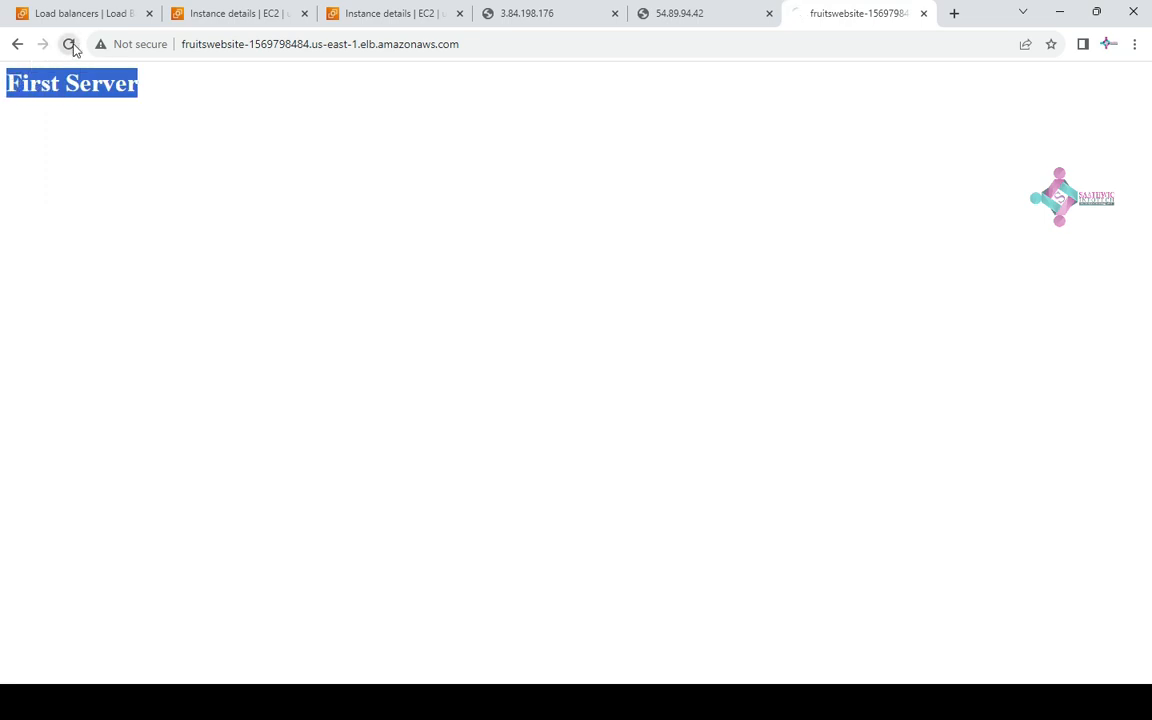
{"action": "left_click", "coordinate": [69, 44]}
{"action": "left_click", "coordinate": [69, 44]}
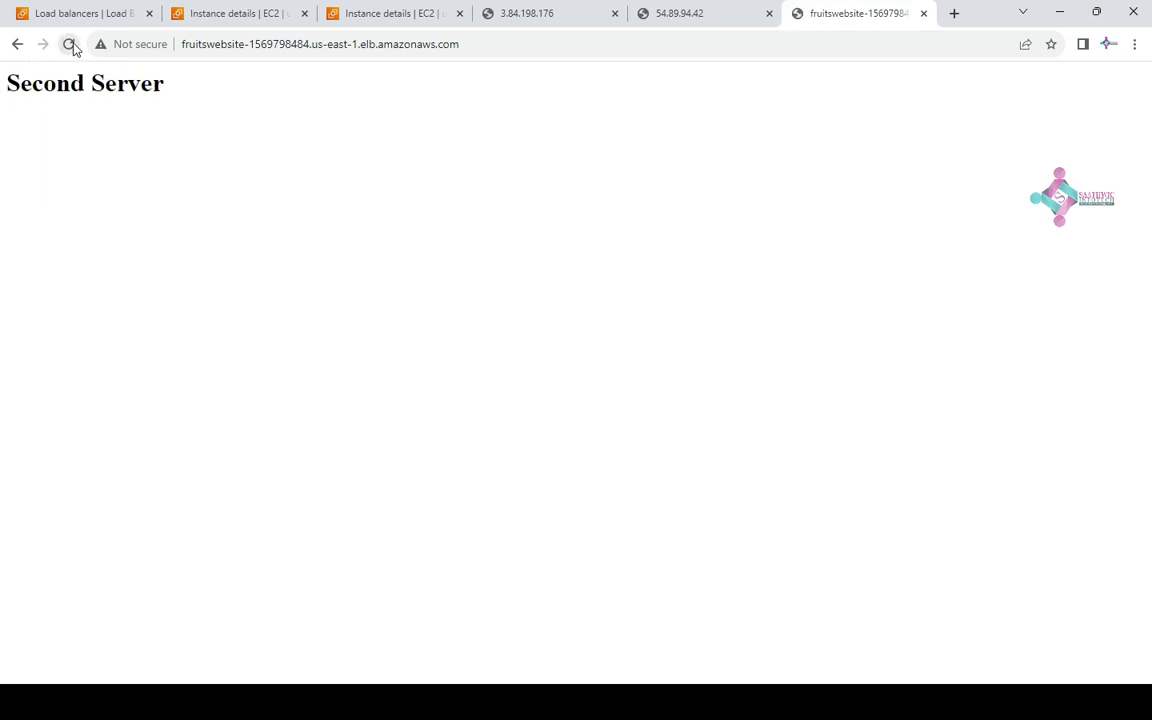
Check the DNS name in the load balancers list against the load balancer page's address and reload the page once more
{"action": "left_click", "coordinate": [133, 18]}
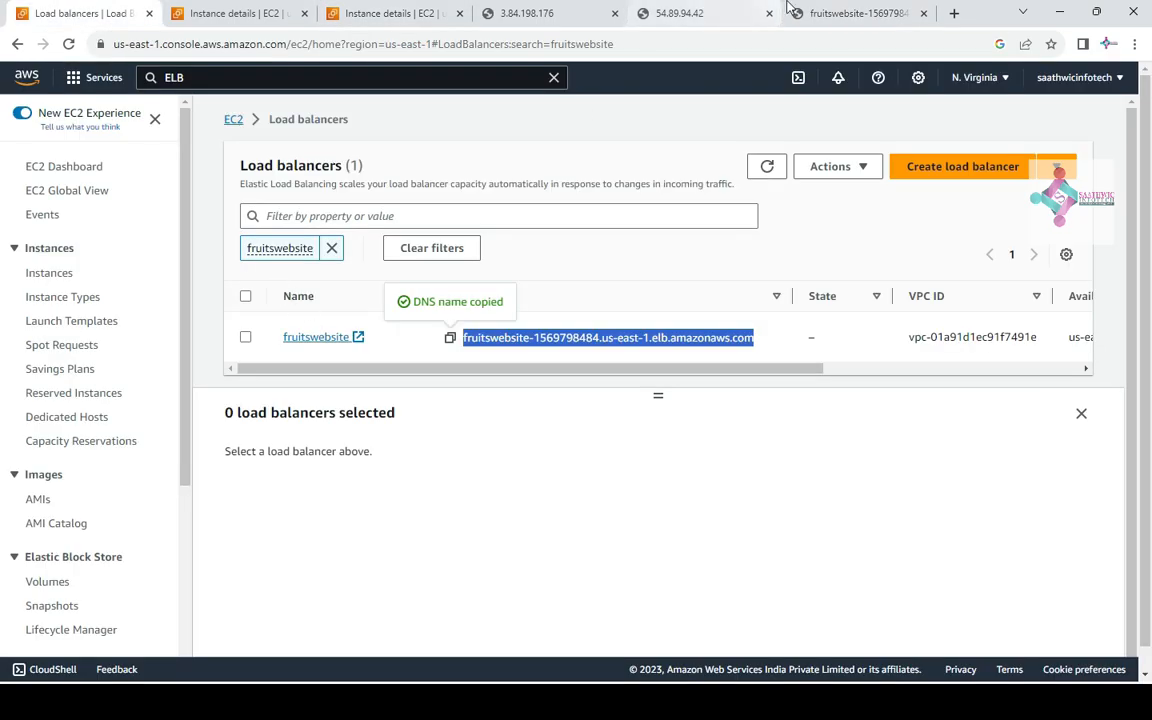
{"action": "left_click", "coordinate": [838, 18]}
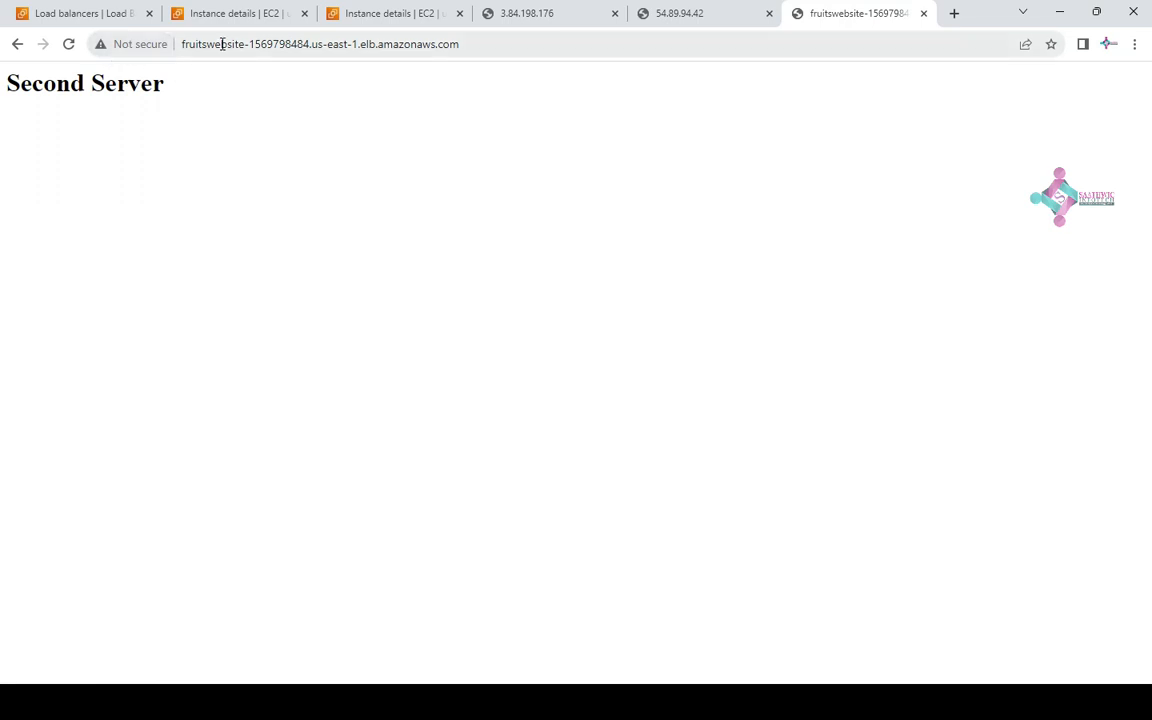
{"action": "left_click", "coordinate": [69, 45]}
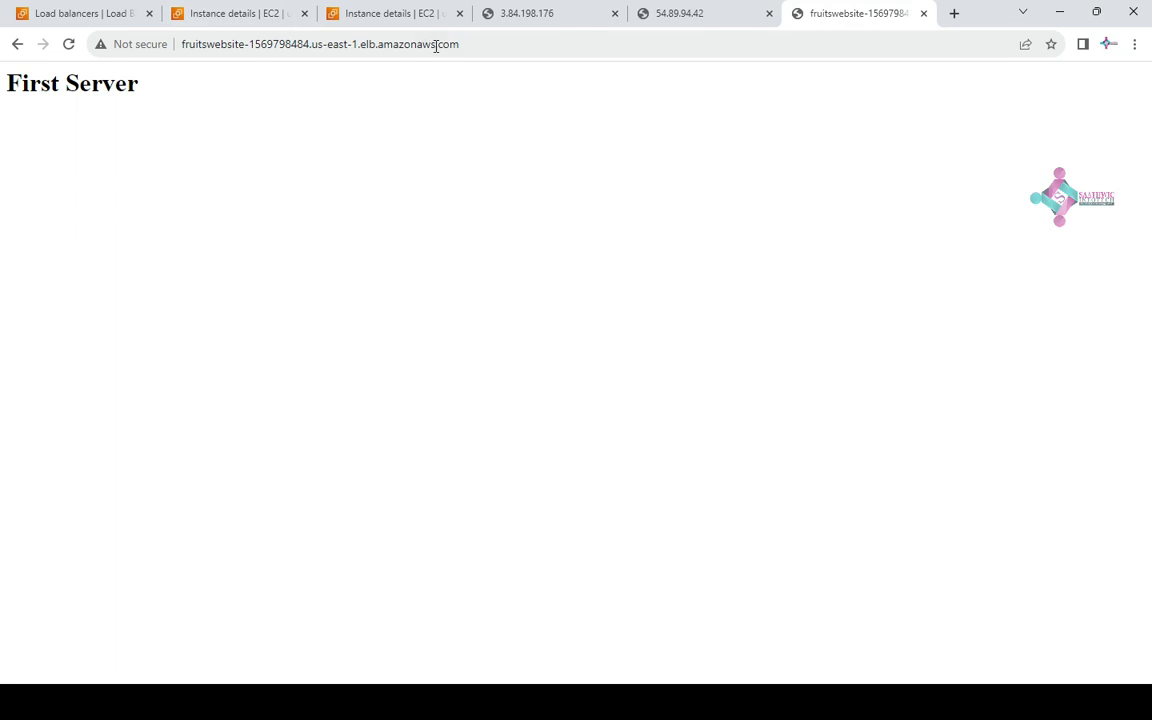
{"action": "left_click_drag", "start_coordinate": [474, 51], "coordinate": [175, 68]}
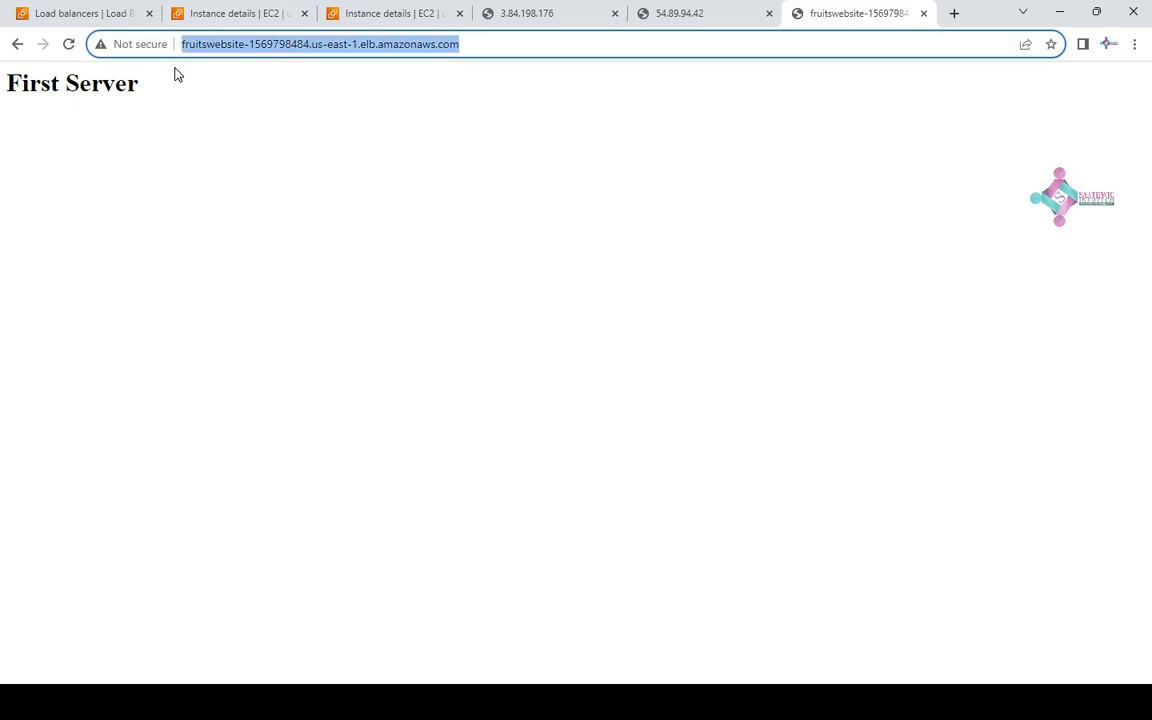
Open the details of the fruitswebsite load balancer and review its basic, port and security configuration
{"action": "left_click", "coordinate": [371, 16]}
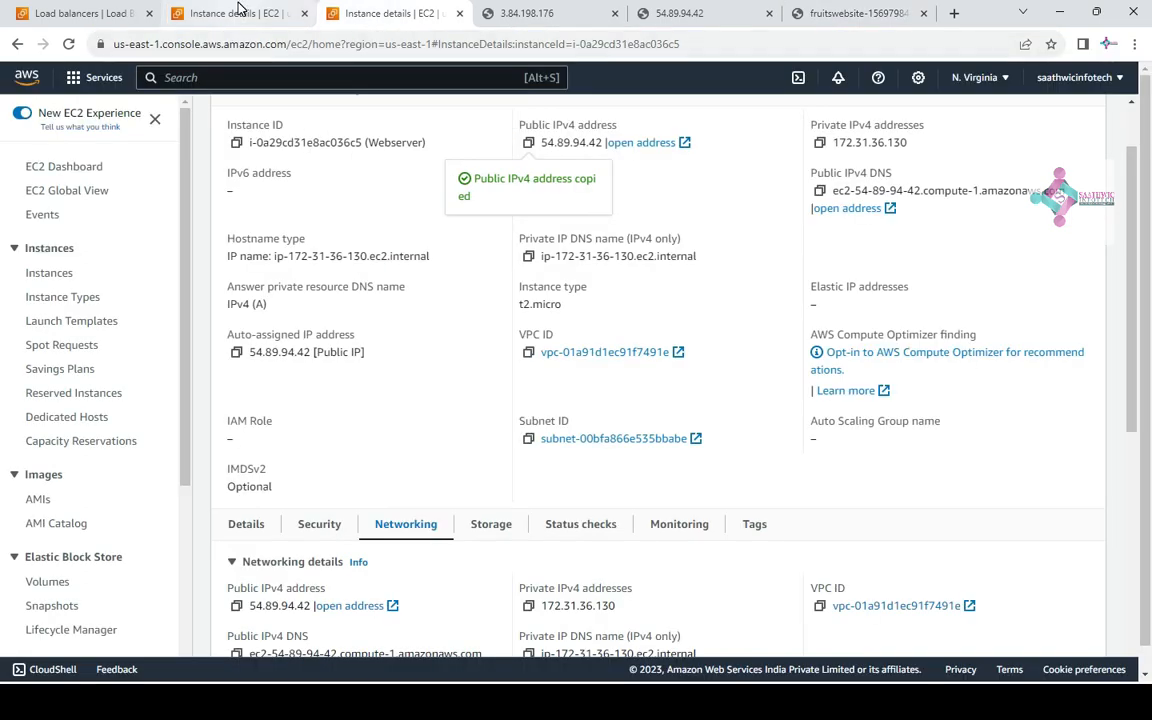
{"action": "left_click", "coordinate": [100, 9]}
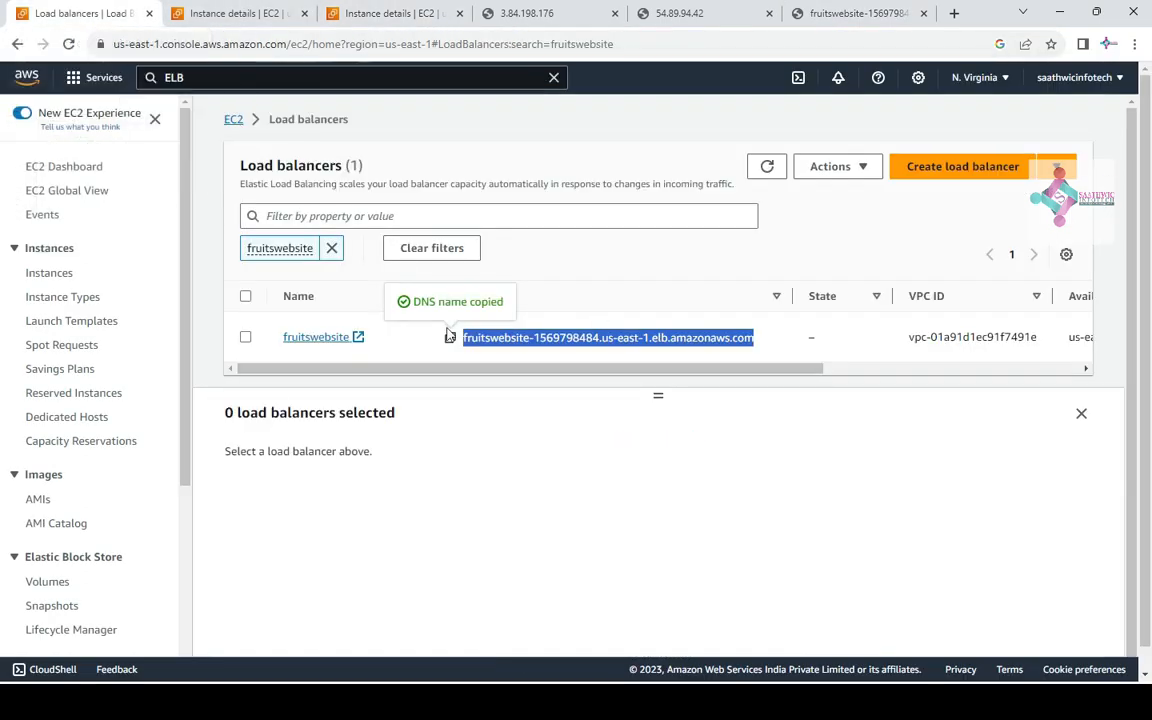
{"action": "left_click", "coordinate": [245, 337]}
{"action": "left_click", "coordinate": [833, 166]}
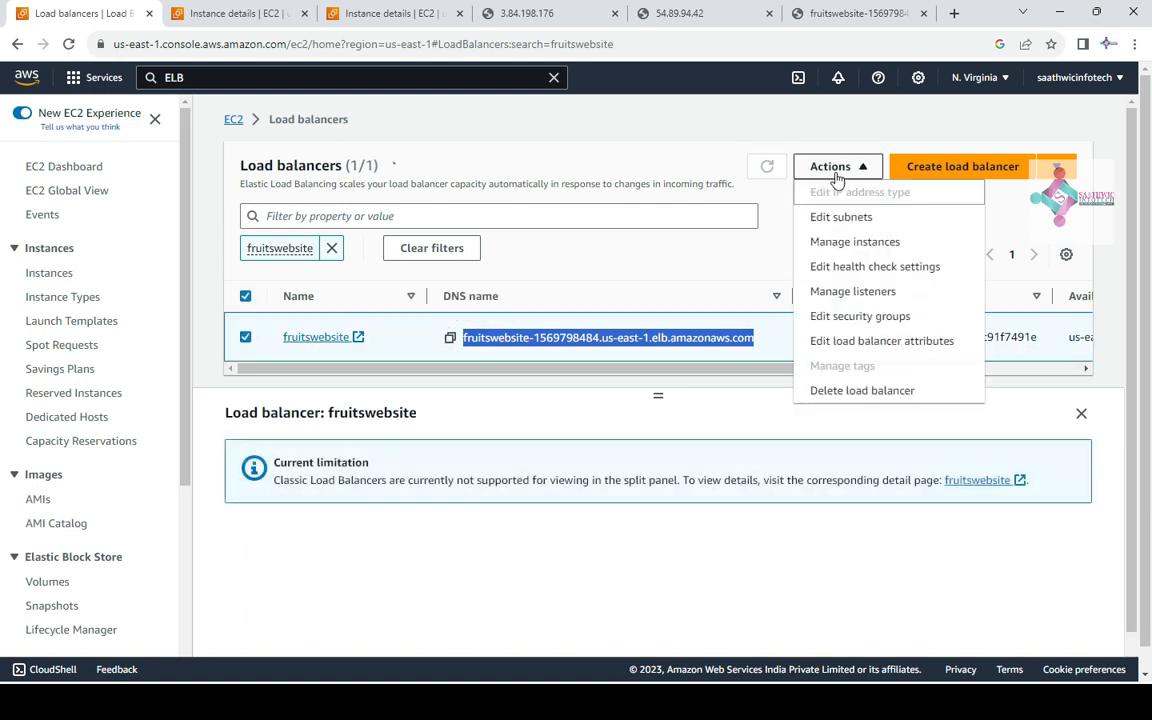
{"action": "left_click", "coordinate": [832, 296]}
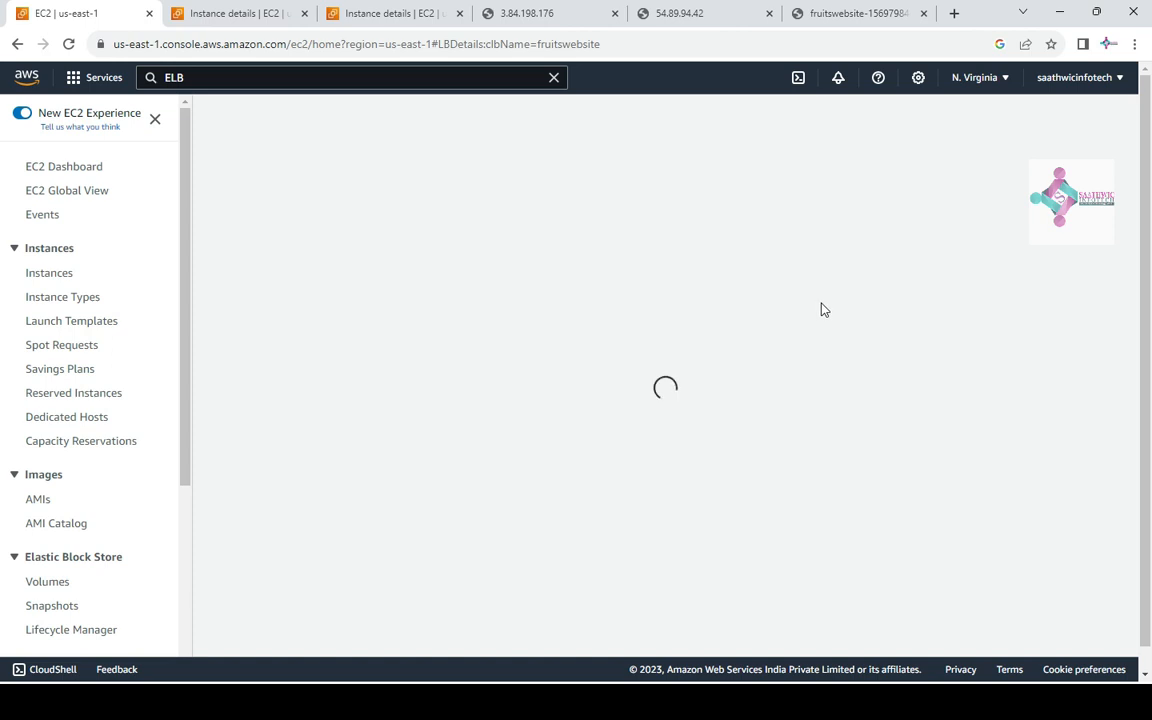
{"action": "scroll", "coordinate": [272, 376], "scroll_direction": "down", "scroll_amount": 2}
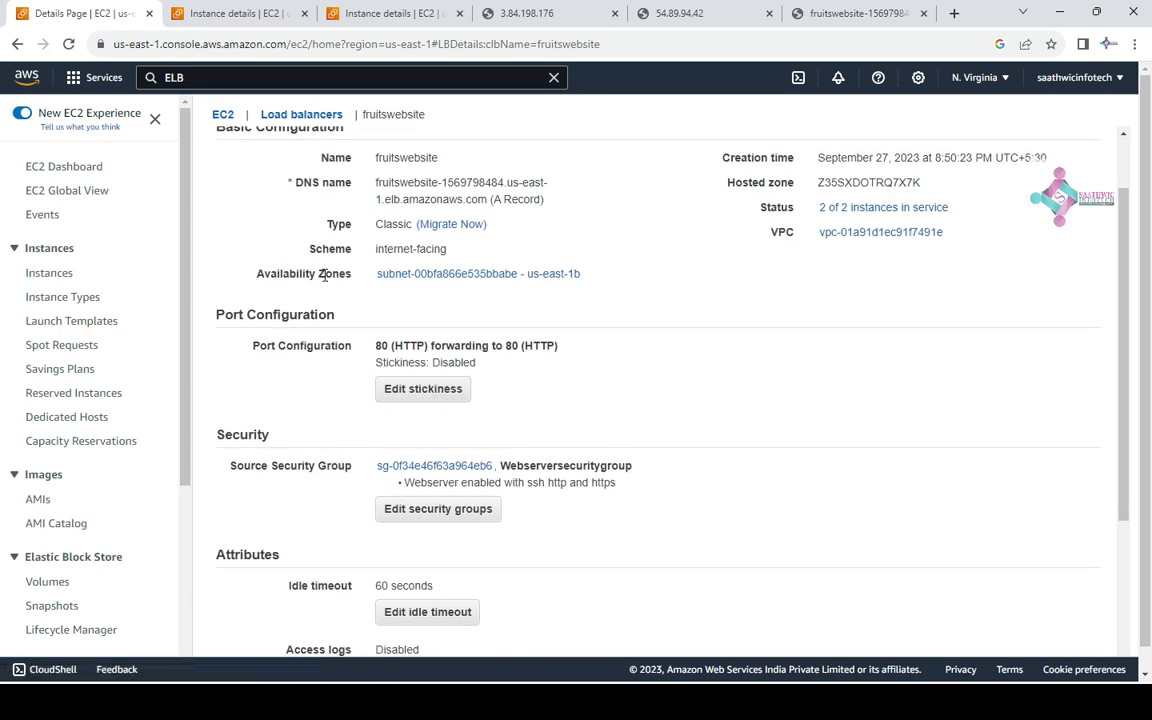
{"action": "scroll", "coordinate": [283, 429], "scroll_direction": "down", "scroll_amount": 5}
{"action": "scroll", "coordinate": [283, 431], "scroll_direction": "up", "scroll_amount": 6}
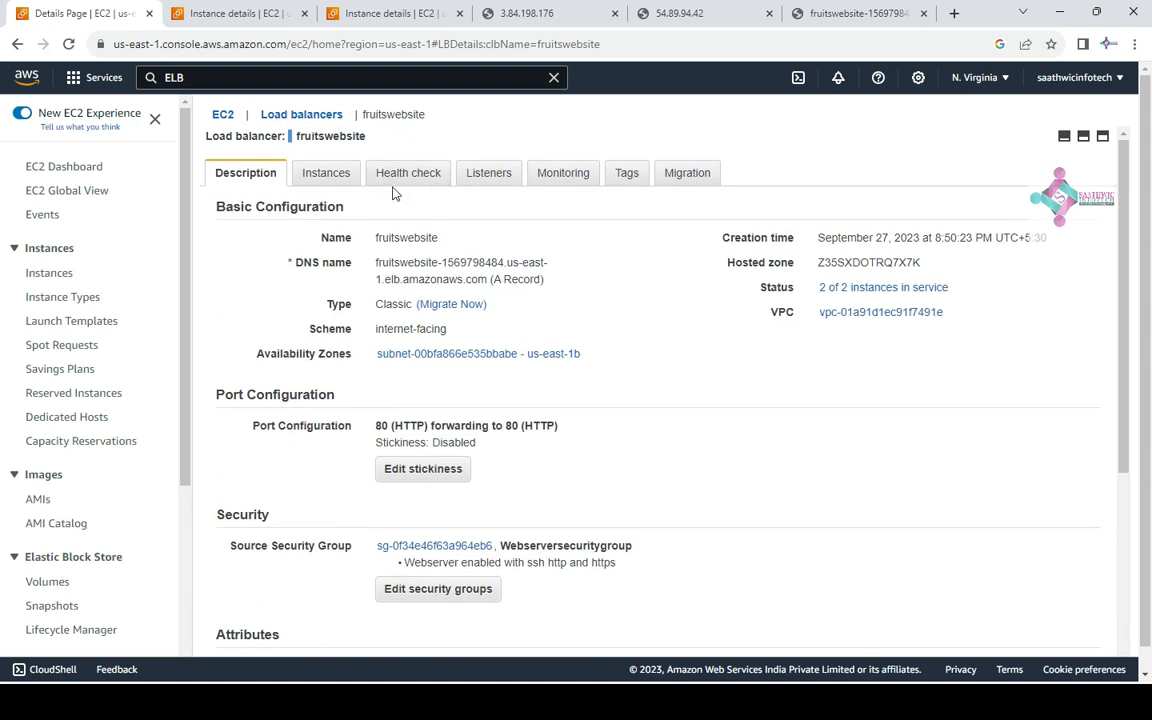
Examine the listener protocols, ports and SSL certificate of fruitswebsite, and view the page it serves
{"action": "left_click", "coordinate": [490, 173]}
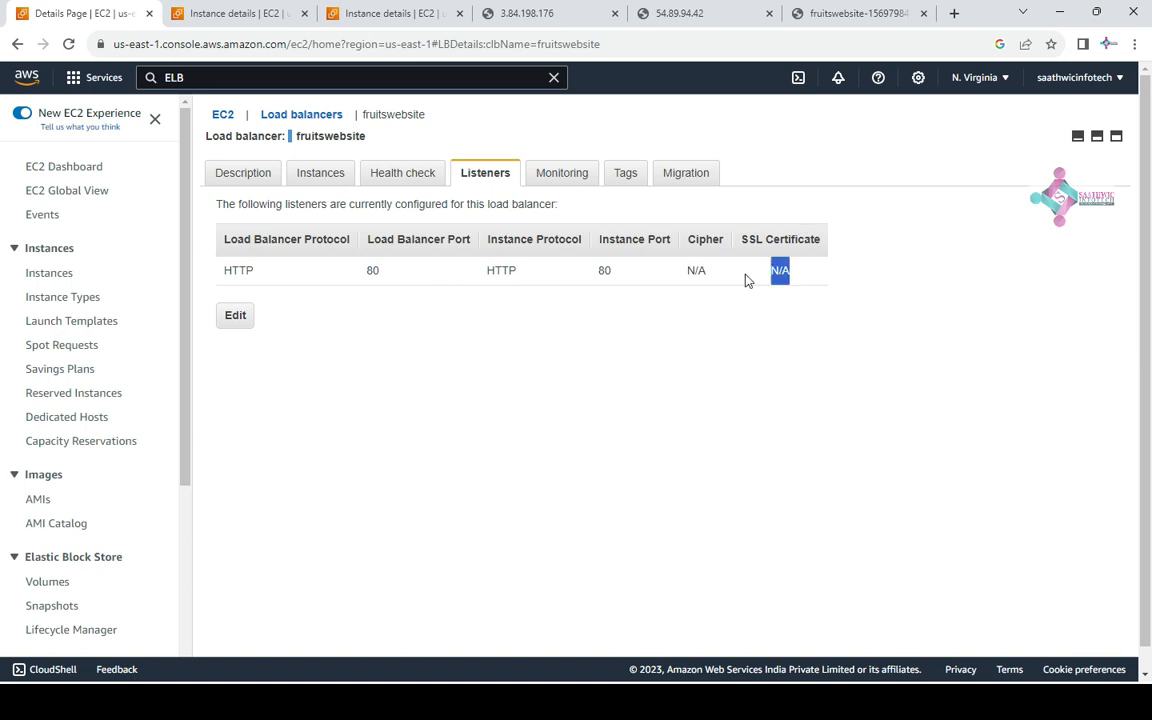
{"action": "left_click_drag", "start_coordinate": [745, 281], "coordinate": [663, 278]}
{"action": "left_click", "coordinate": [712, 357]}
{"action": "left_click", "coordinate": [850, 14]}
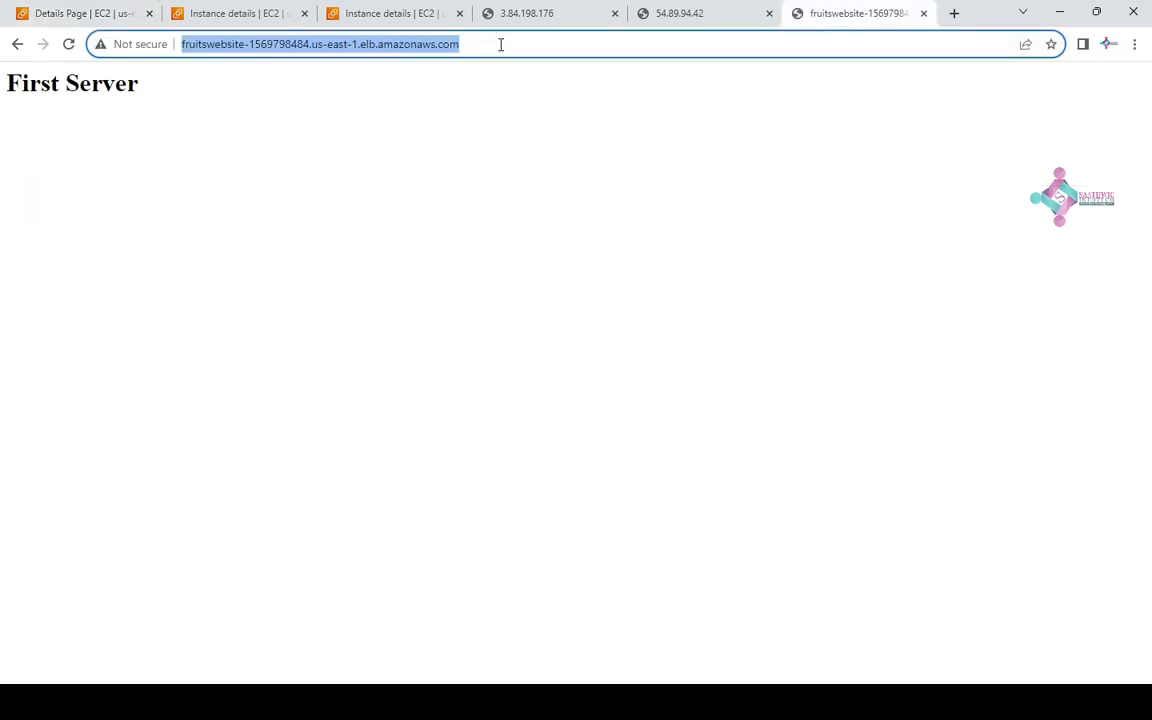
Delete the fruitswebsite load balancer from the load balancers list, entering "confirm" as consent
{"action": "left_click", "coordinate": [108, 12]}
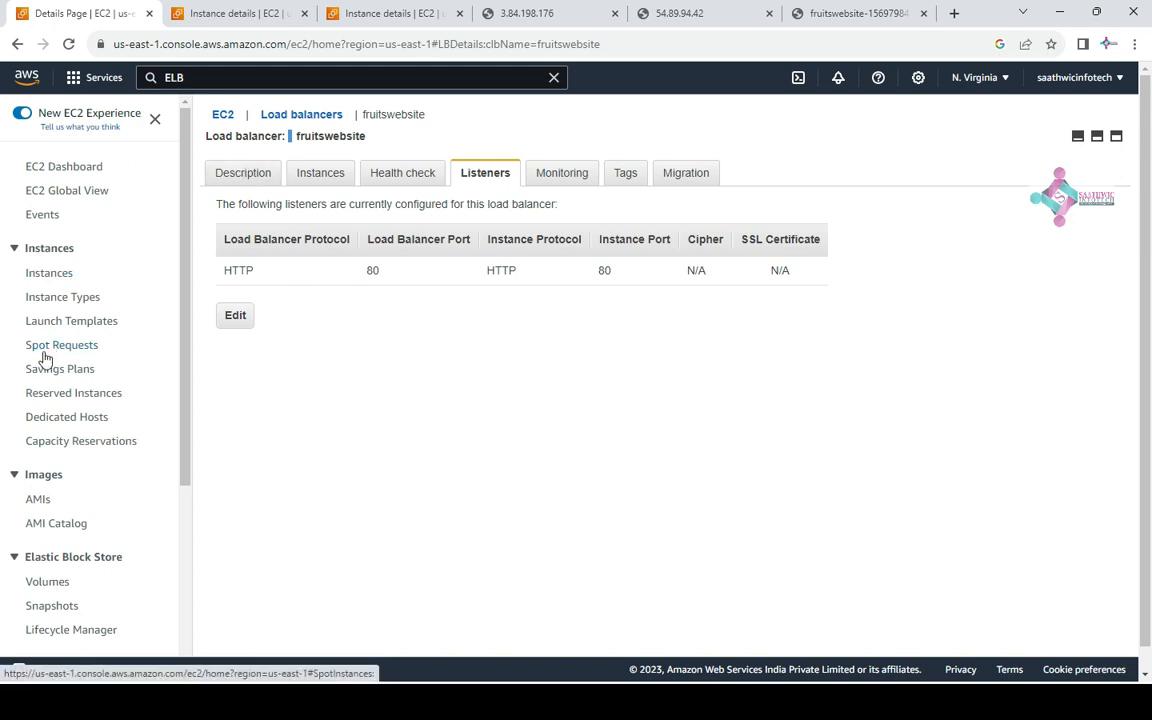
{"action": "scroll", "coordinate": [48, 538], "scroll_direction": "down", "scroll_amount": 3}
{"action": "scroll", "coordinate": [48, 538], "scroll_direction": "down", "scroll_amount": 2}
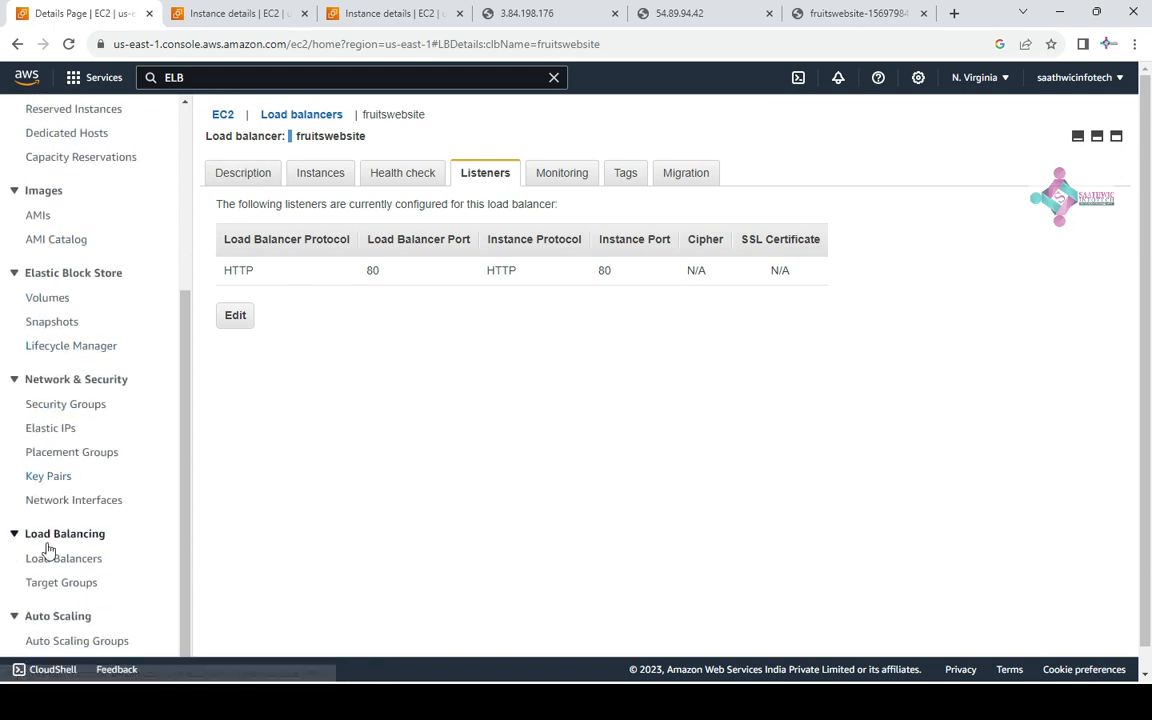
{"action": "left_click", "coordinate": [45, 558]}
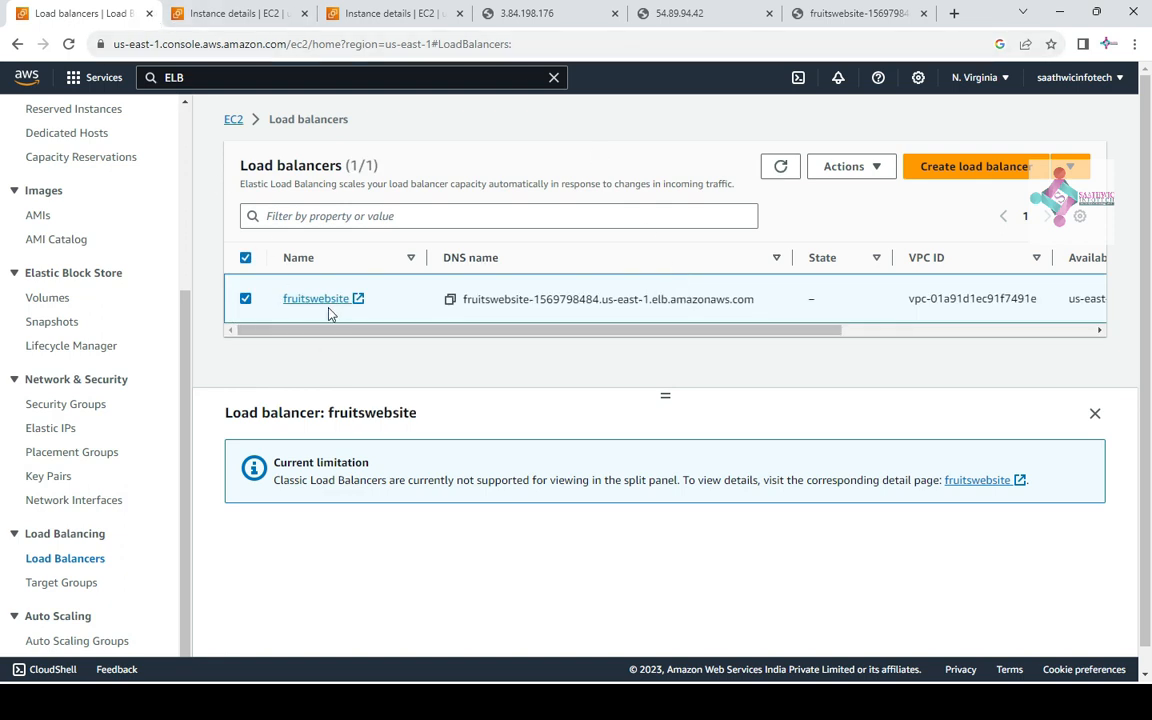
{"action": "left_click", "coordinate": [864, 168]}
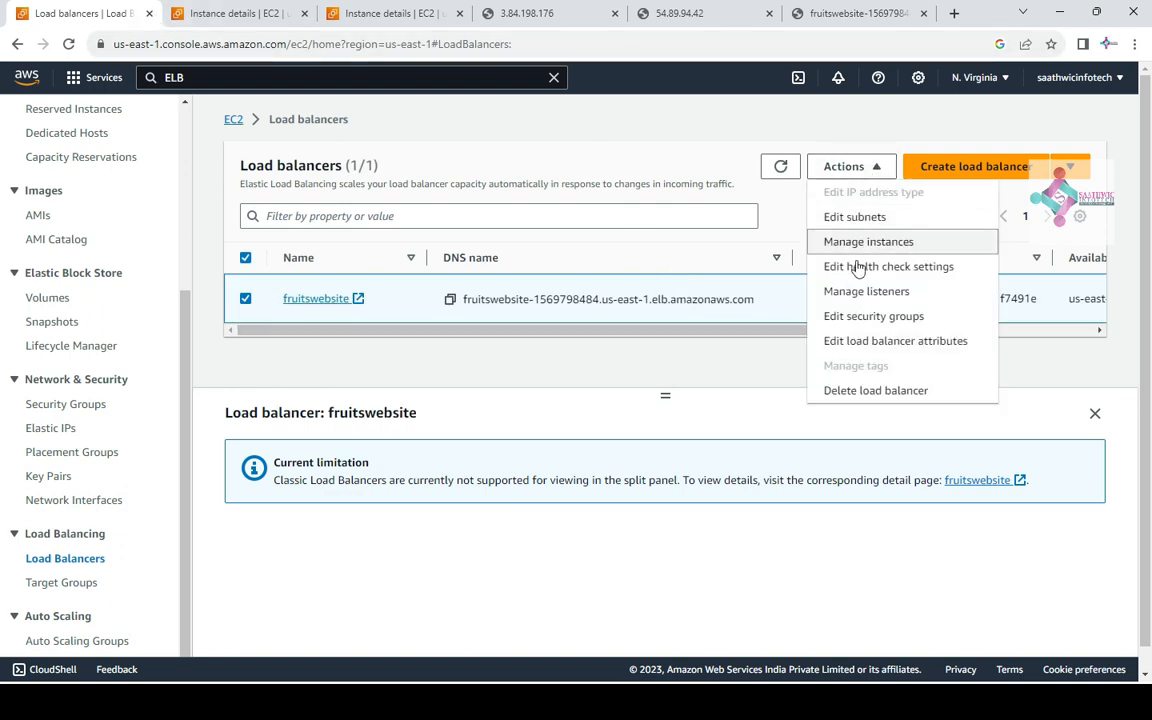
{"action": "left_click", "coordinate": [850, 391]}
{"action": "left_click", "coordinate": [502, 461]}
{"action": "type", "text": "confirm"}
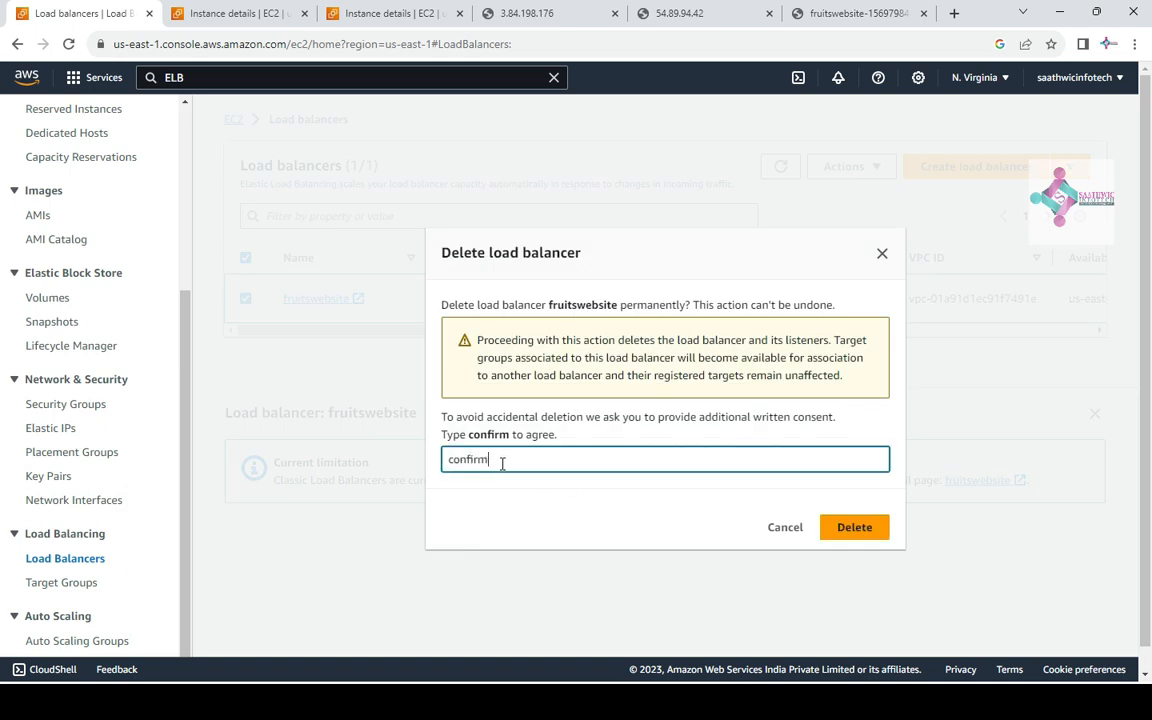
{"action": "left_click", "coordinate": [855, 528]}
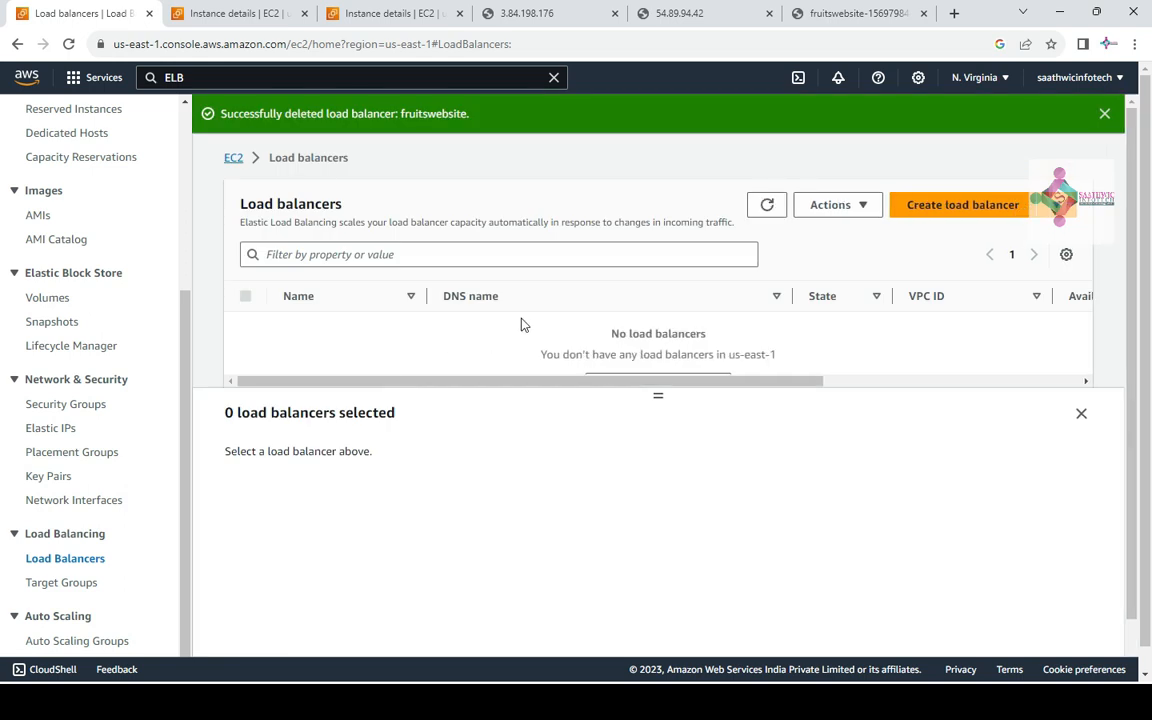
Go to the EC2 dashboard and close the page served by the deleted load balancer
{"action": "scroll", "coordinate": [743, 357], "scroll_direction": "down", "scroll_amount": 2}
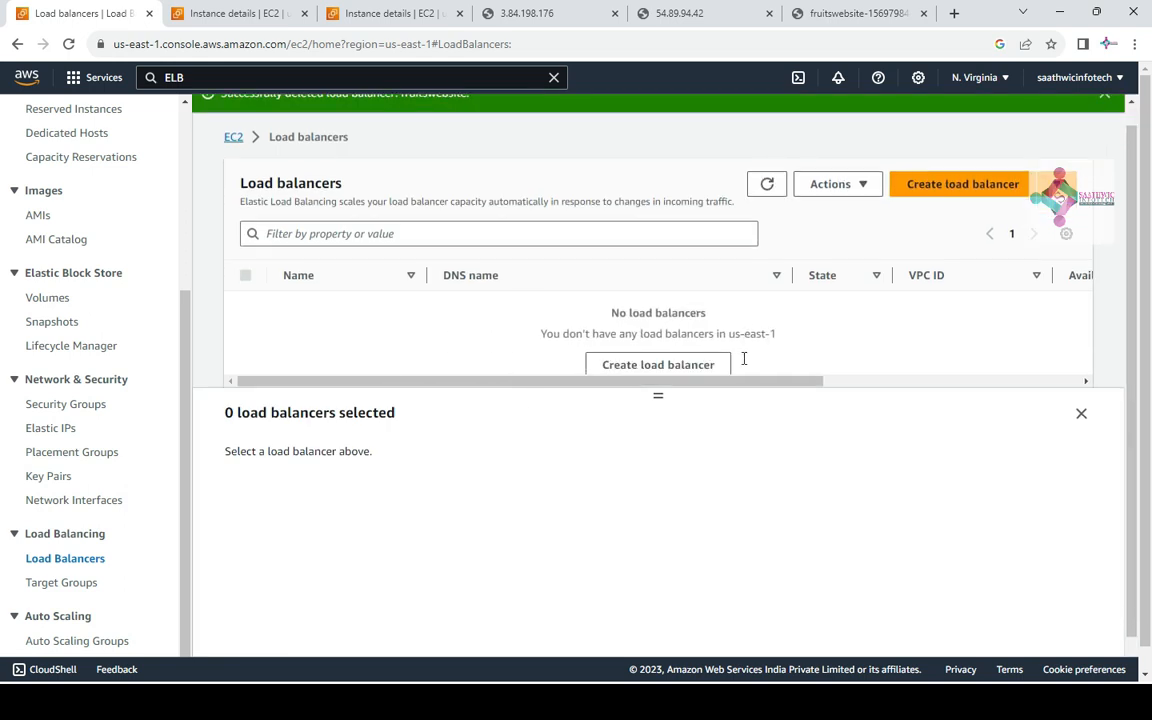
{"action": "scroll", "coordinate": [743, 357], "scroll_direction": "up", "scroll_amount": 2}
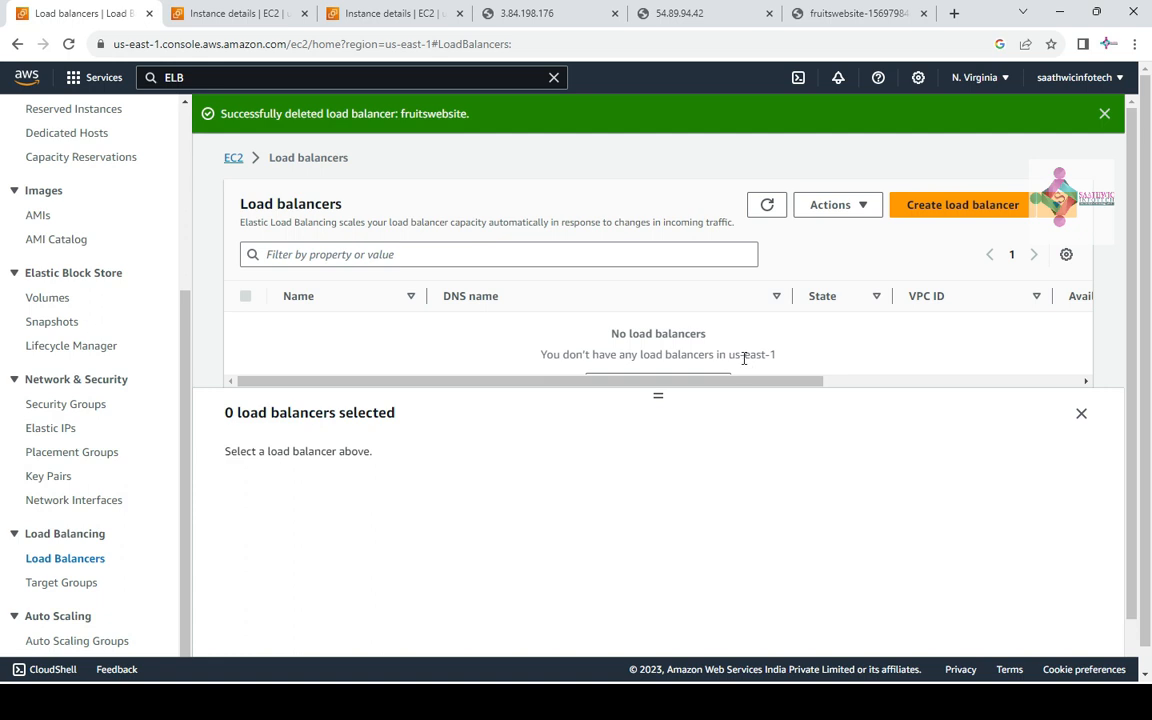
{"action": "left_click", "coordinate": [233, 158]}
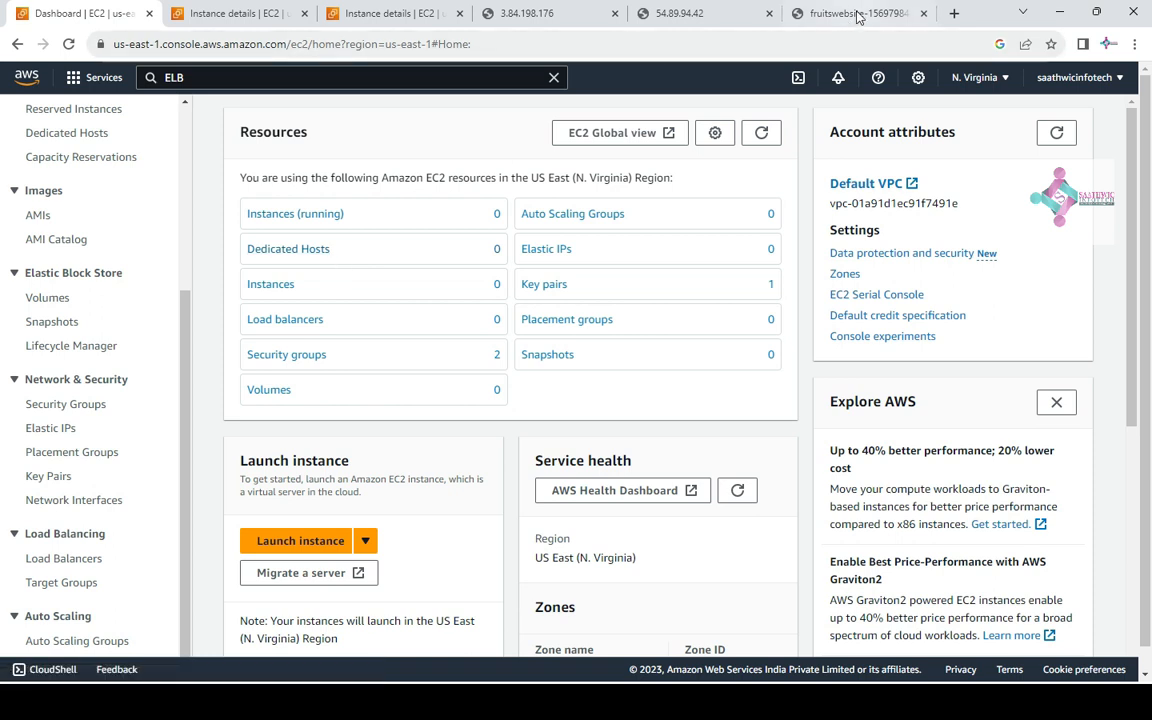
{"action": "left_click", "coordinate": [922, 16]}
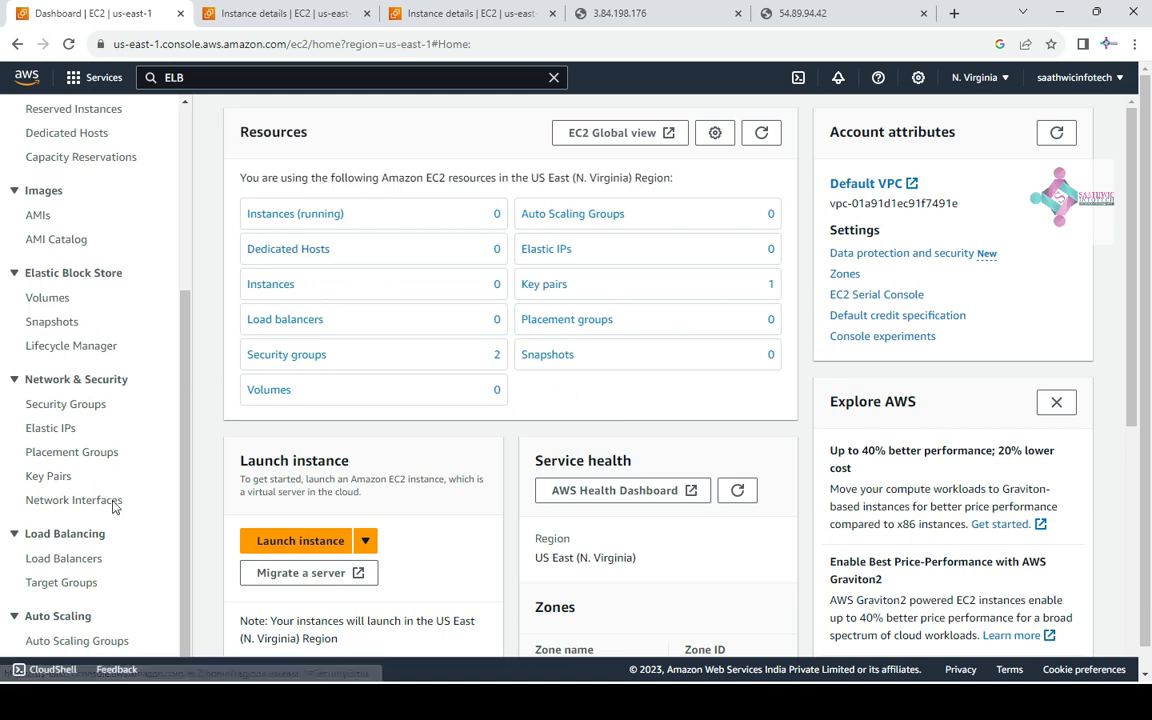
Start creating an Application Load Balancer and name it fruitswebsite
{"action": "left_click", "coordinate": [78, 562]}
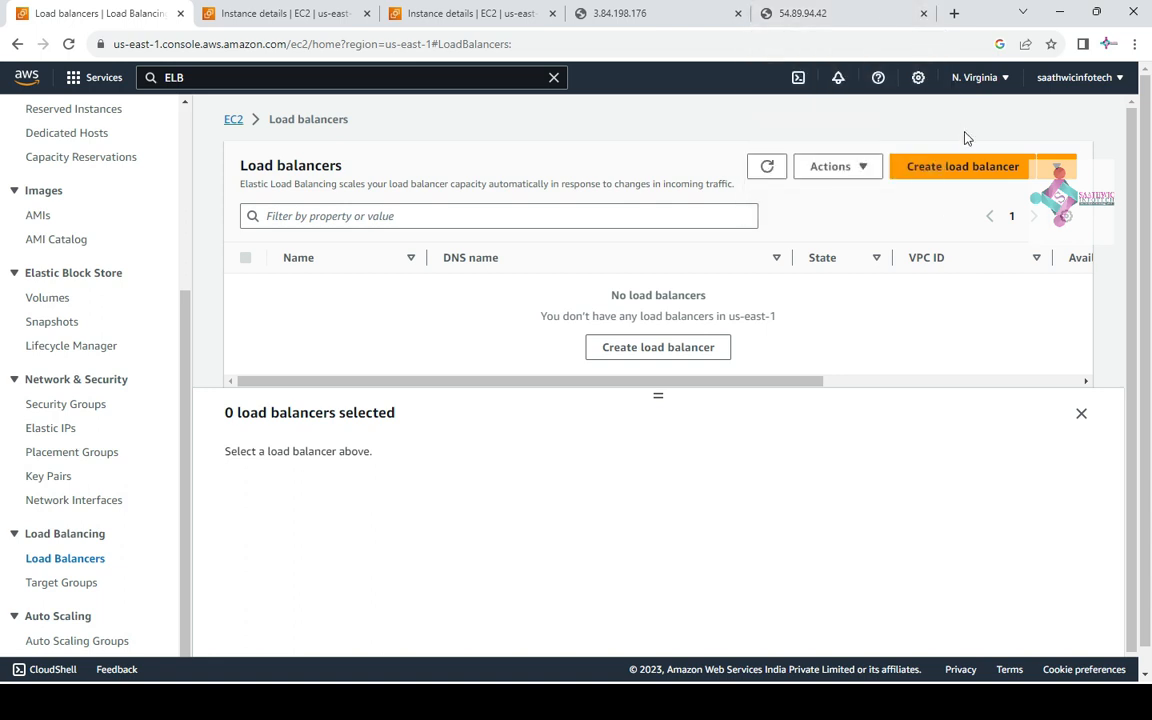
{"action": "left_click", "coordinate": [957, 170]}
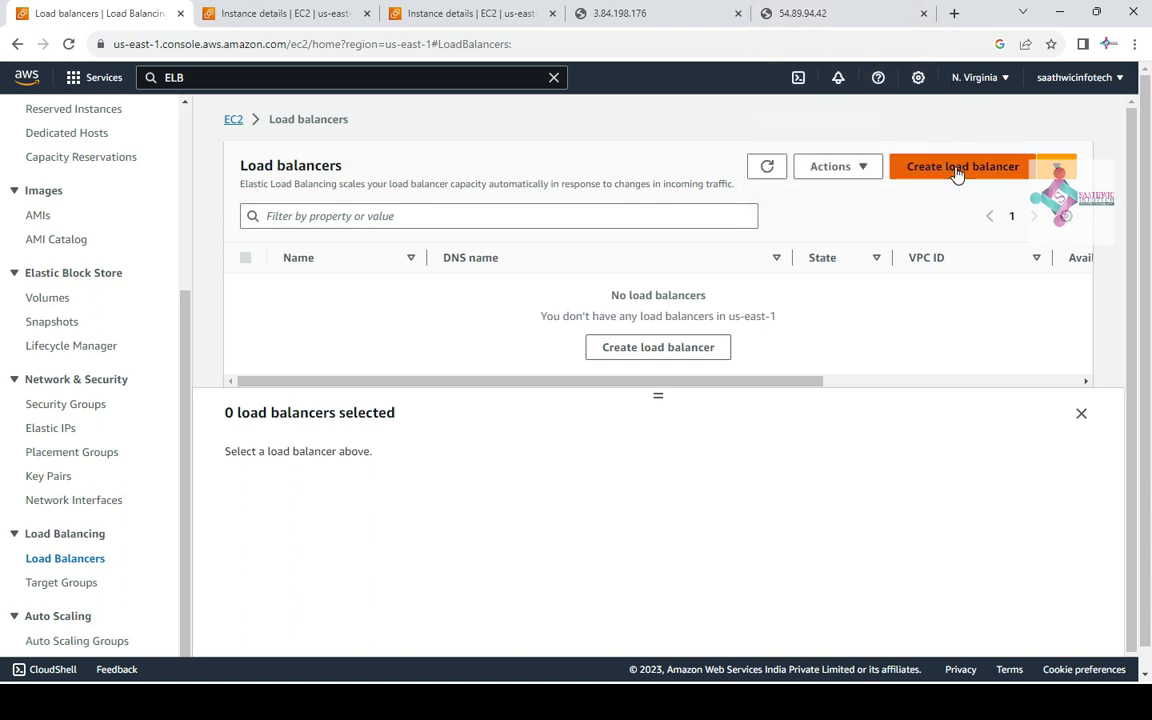
{"action": "scroll", "coordinate": [214, 397], "scroll_direction": "down", "scroll_amount": 3}
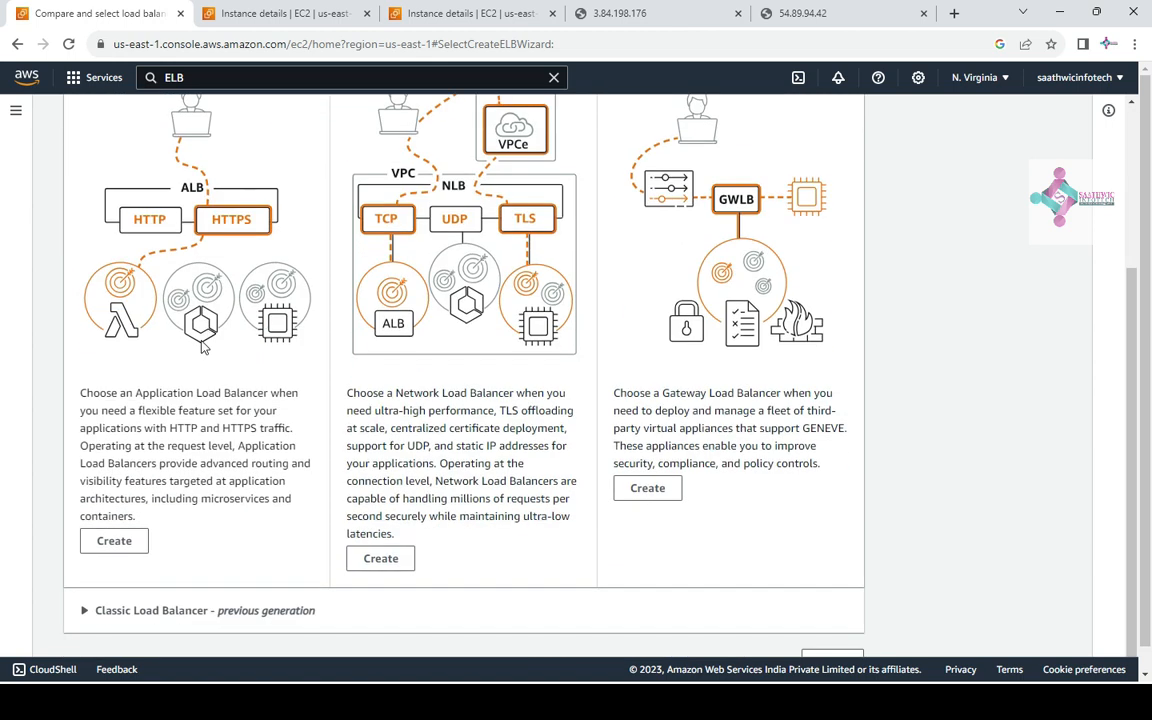
{"action": "left_click", "coordinate": [134, 540]}
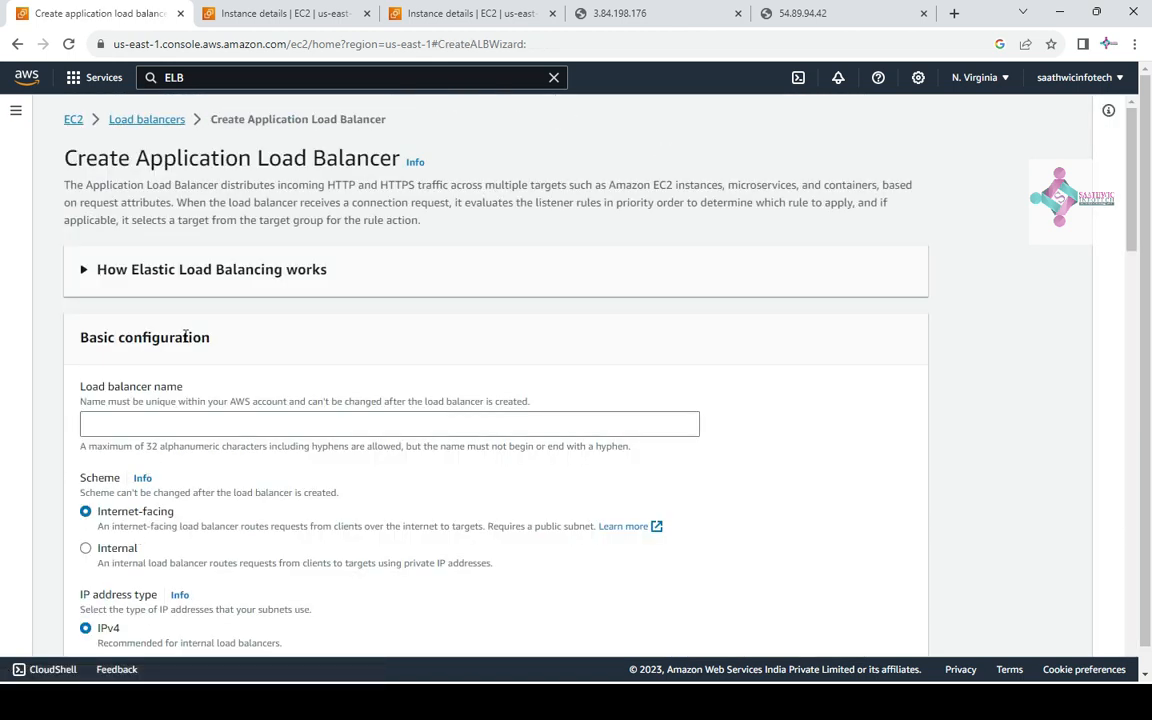
{"action": "scroll", "coordinate": [193, 332], "scroll_direction": "down", "scroll_amount": 2}
{"action": "left_click", "coordinate": [194, 264]}
{"action": "type", "text": "fruitswebsite"}
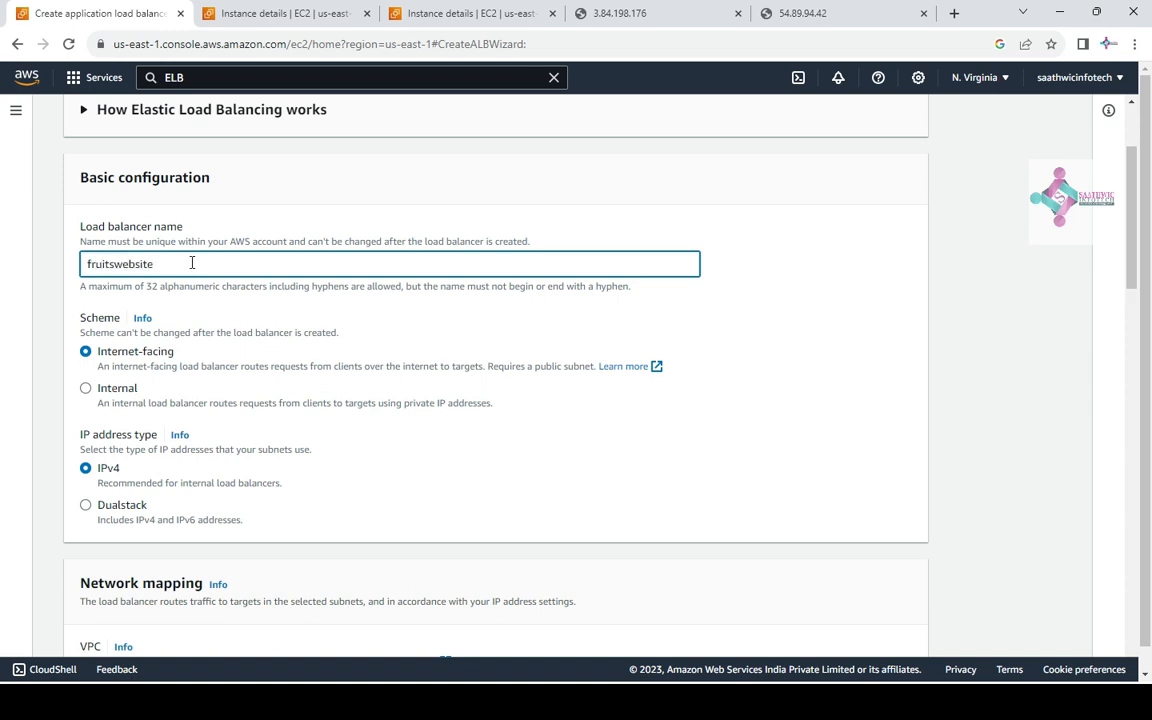
Keep the Internet-facing scheme and IPv4 address type, and map the load balancer to the us-east-1b zone
{"action": "left_click_drag", "start_coordinate": [176, 353], "coordinate": [94, 357]}
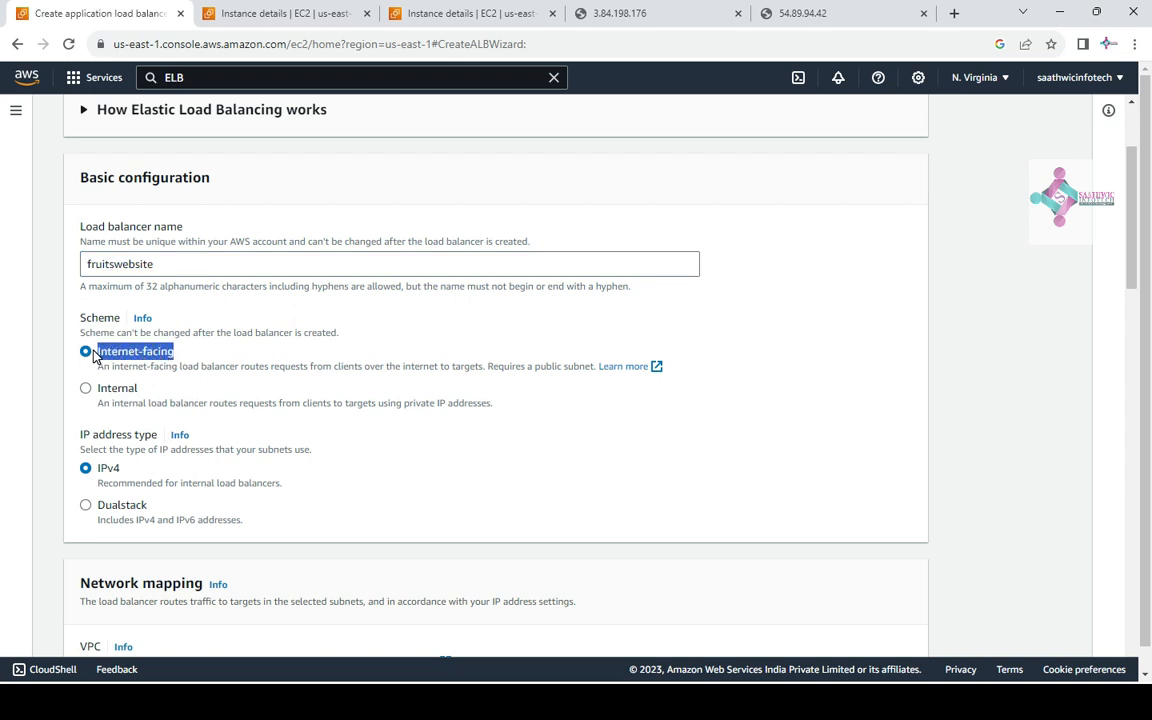
{"action": "scroll", "coordinate": [172, 337], "scroll_direction": "down", "scroll_amount": 2}
{"action": "left_click_drag", "start_coordinate": [127, 393], "coordinate": [80, 390]}
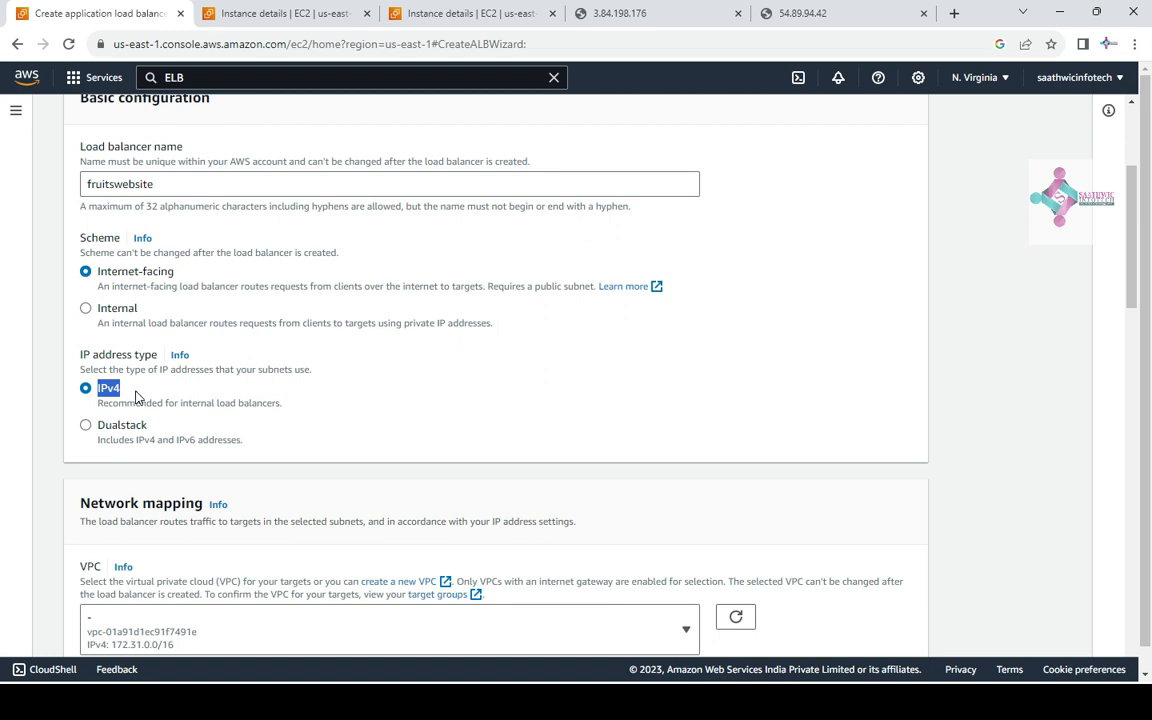
{"action": "scroll", "coordinate": [285, 396], "scroll_direction": "down", "scroll_amount": 2}
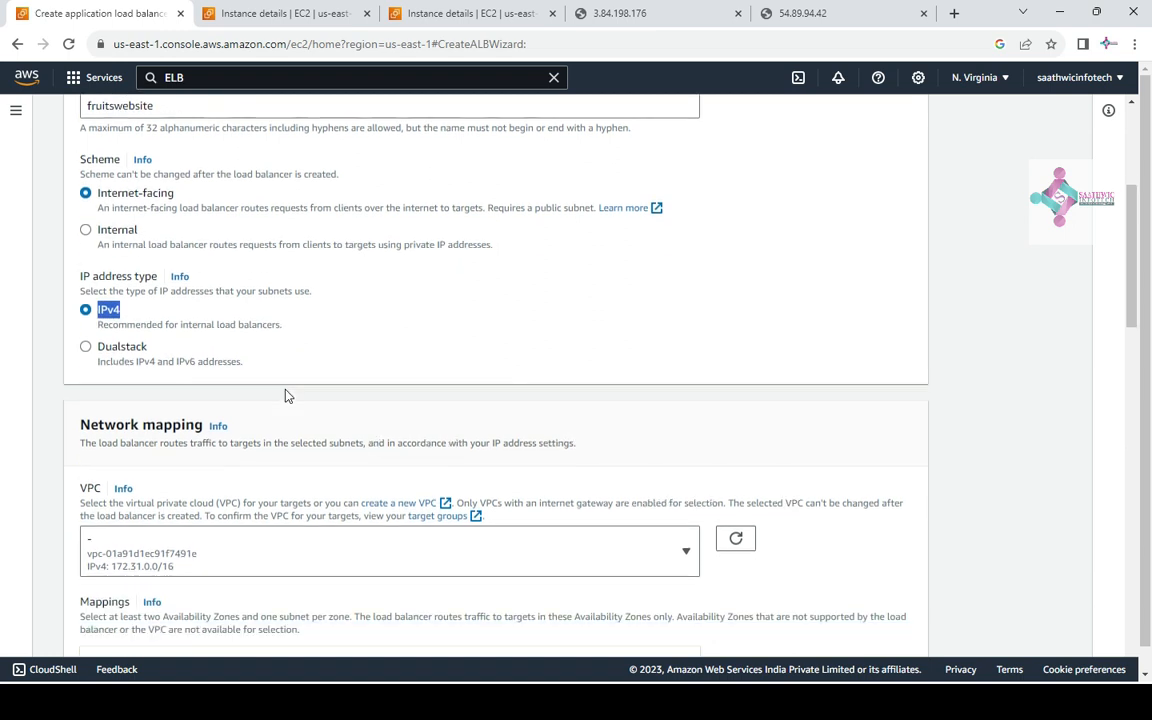
{"action": "scroll", "coordinate": [285, 396], "scroll_direction": "down", "scroll_amount": 3}
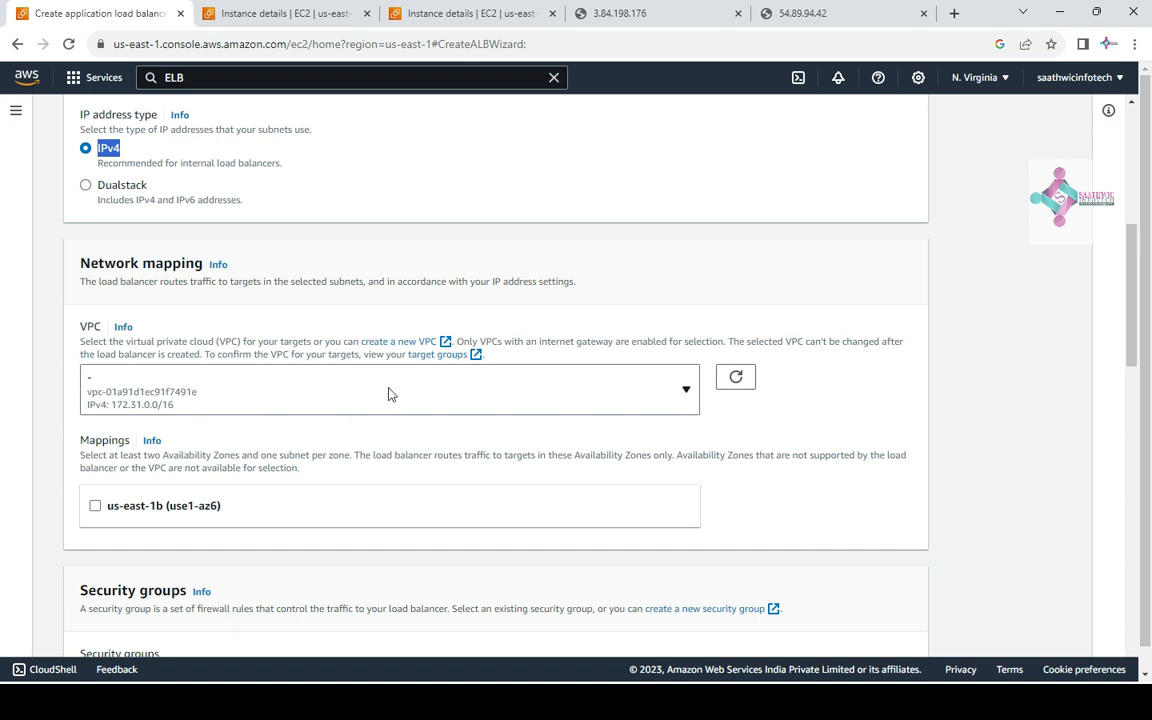
{"action": "left_click", "coordinate": [95, 506]}
{"action": "scroll", "coordinate": [263, 443], "scroll_direction": "down", "scroll_amount": 3}
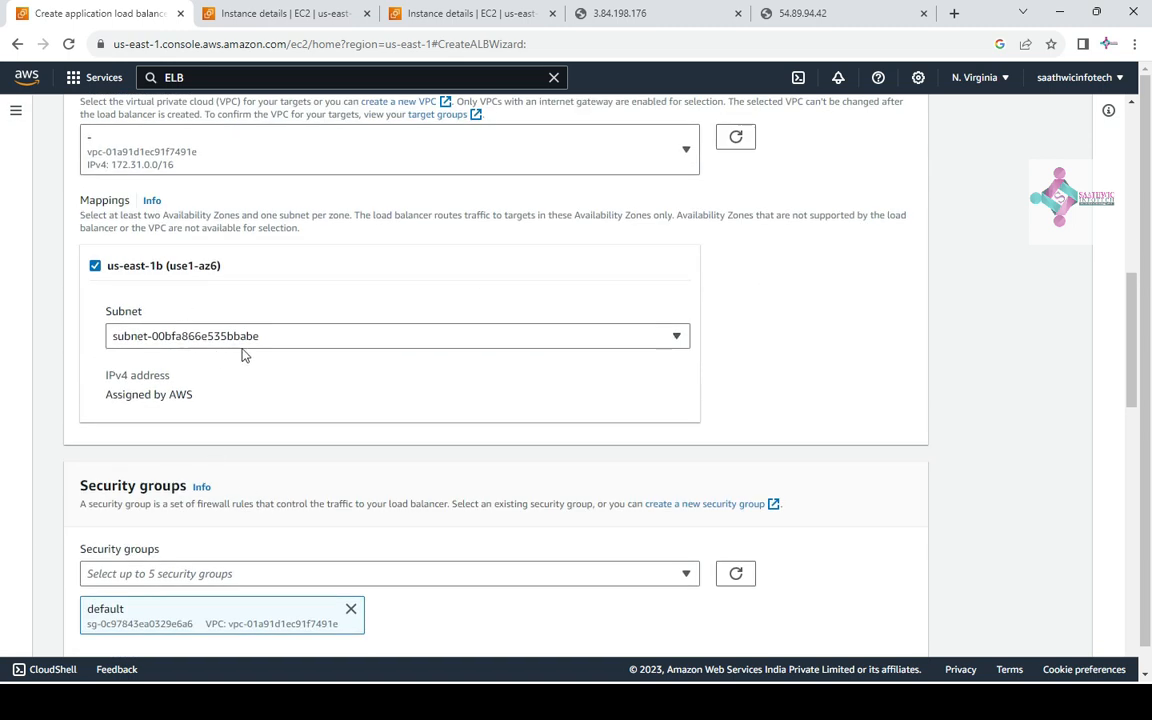
Replace the default security group with Webserversecuritygroup for the load balancer
{"action": "scroll", "coordinate": [270, 380], "scroll_direction": "down", "scroll_amount": 3}
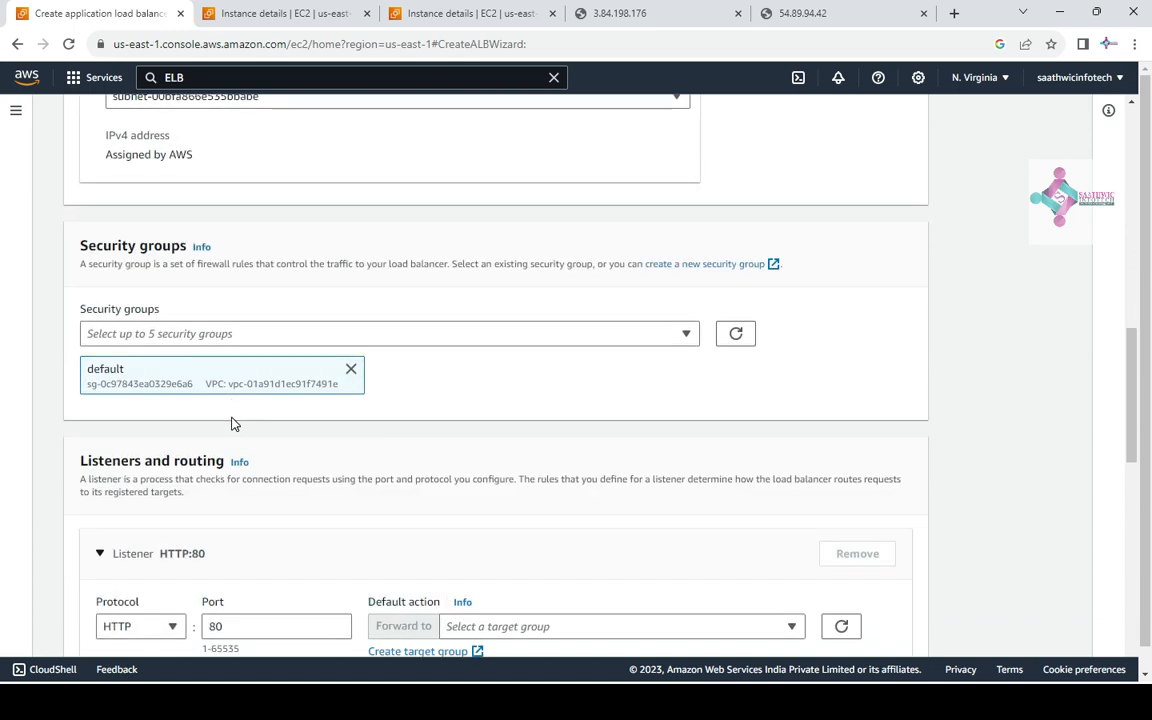
{"action": "left_click", "coordinate": [226, 334]}
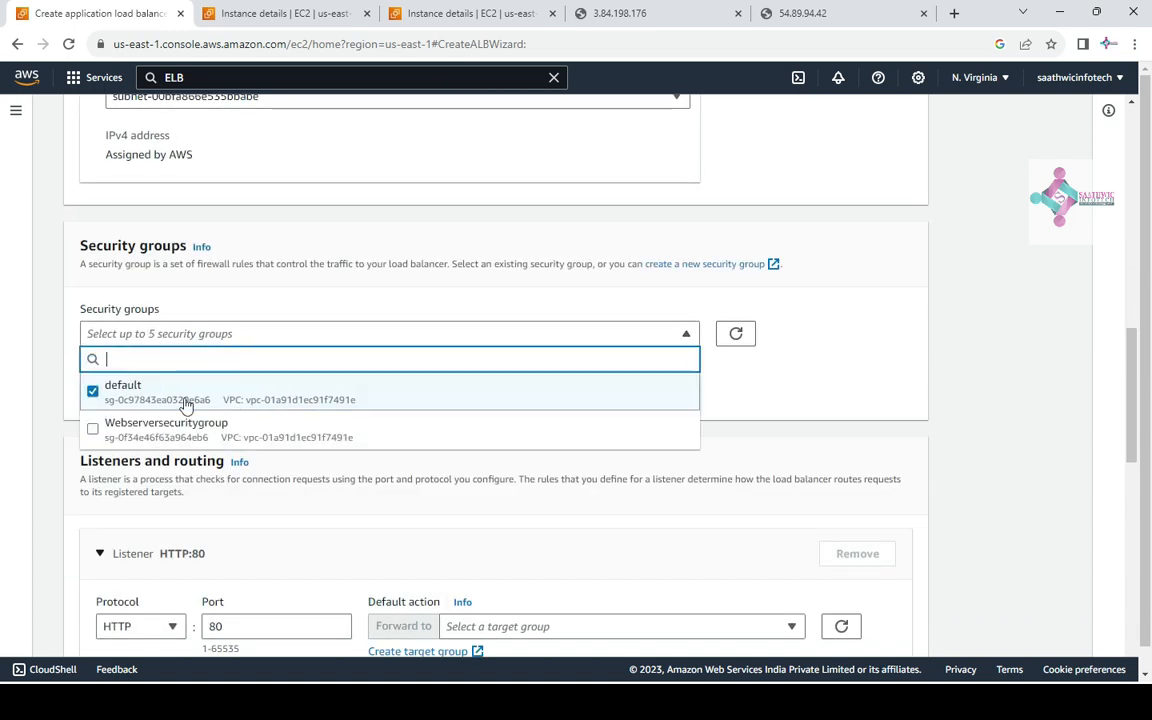
{"action": "left_click", "coordinate": [92, 430]}
{"action": "left_click", "coordinate": [93, 392]}
{"action": "left_click", "coordinate": [798, 396]}
Check the target groups available to the HTTP:80 listener and start creating a target group for it
{"action": "scroll", "coordinate": [466, 427], "scroll_direction": "down", "scroll_amount": 3}
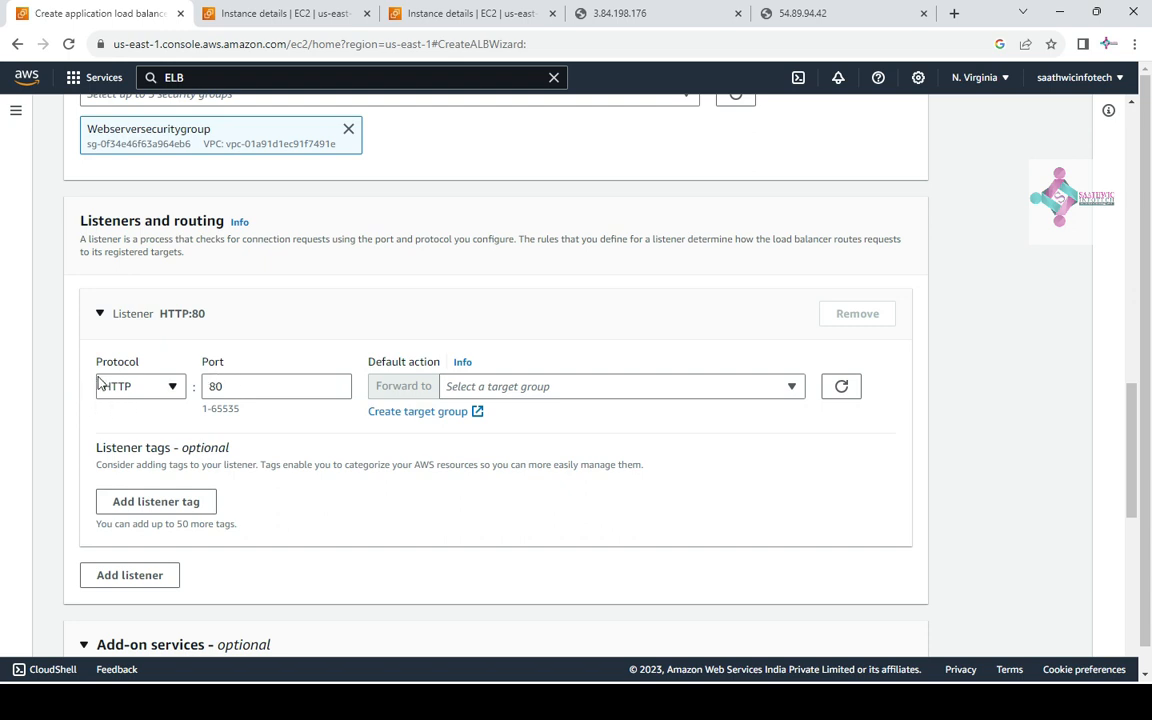
{"action": "left_click", "coordinate": [794, 390]}
{"action": "left_click", "coordinate": [795, 390]}
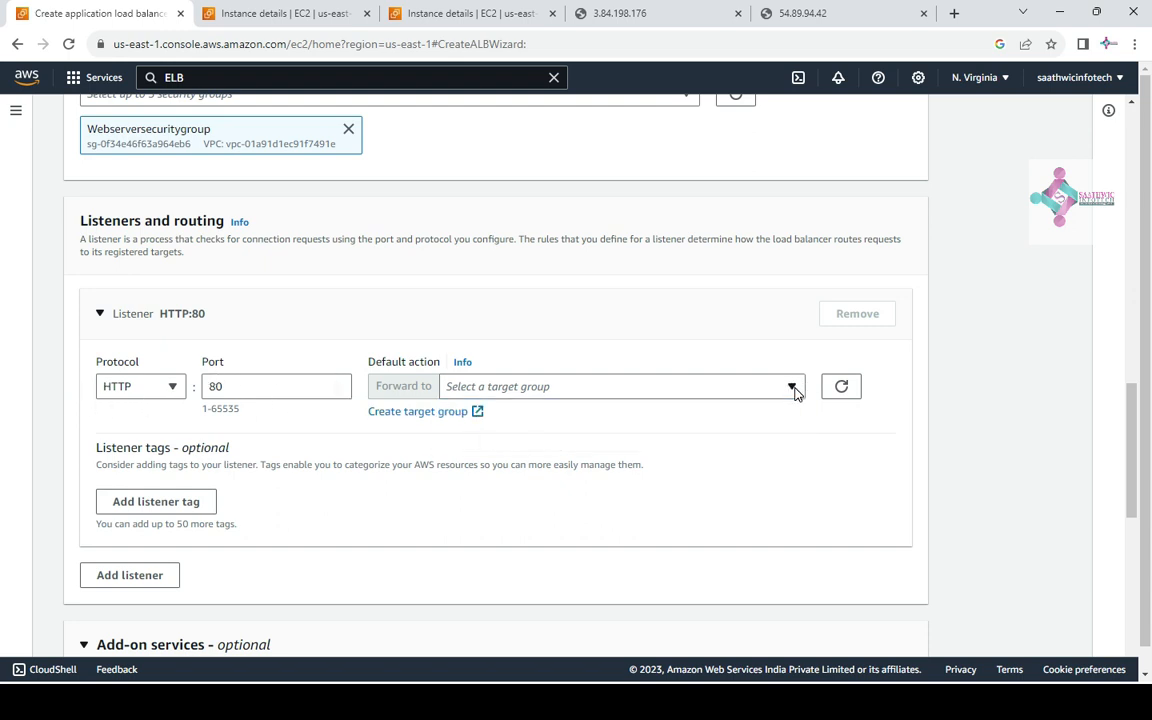
{"action": "left_click", "coordinate": [416, 412]}
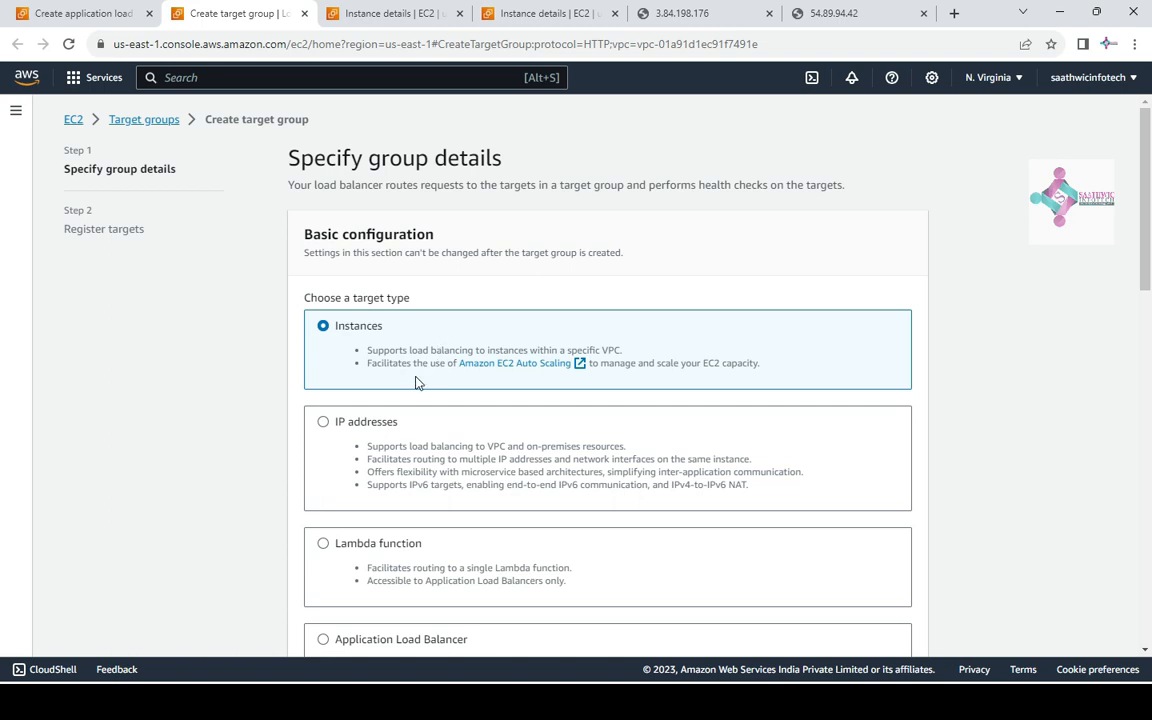
Examine the target types offered for the new target group, particularly Instances
{"action": "left_click_drag", "start_coordinate": [390, 371], "coordinate": [852, 375]}
{"action": "left_click", "coordinate": [864, 373]}
{"action": "scroll", "coordinate": [368, 323], "scroll_direction": "down", "scroll_amount": 3}
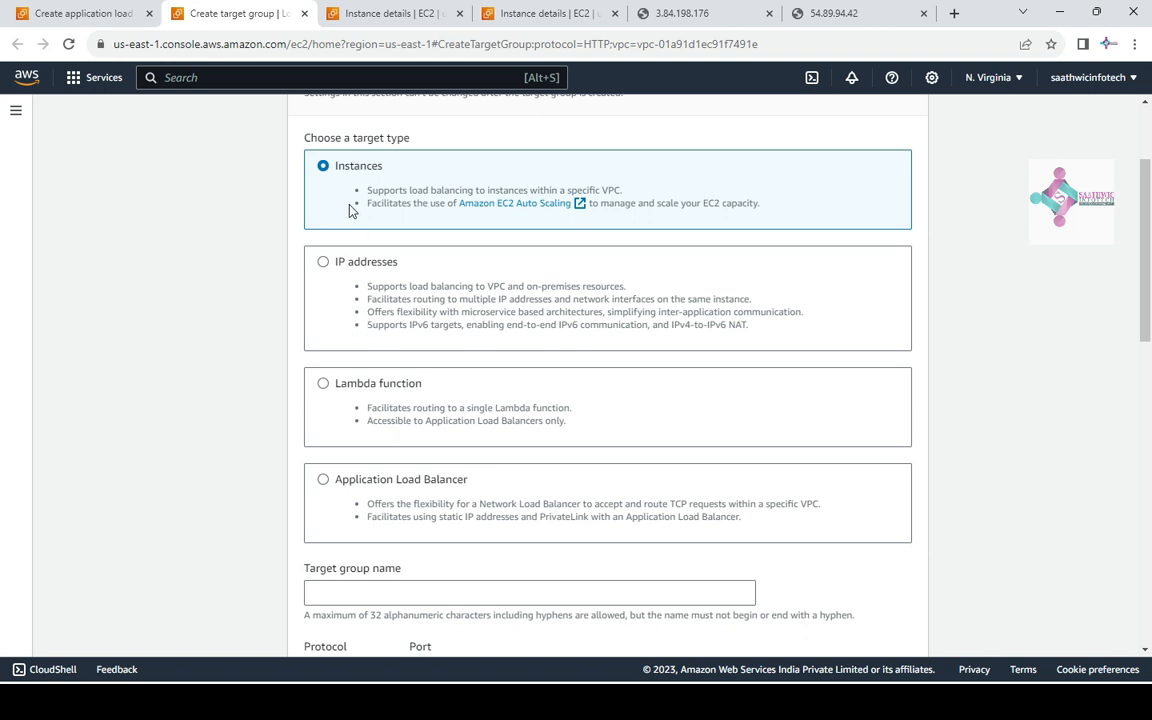
{"action": "scroll", "coordinate": [296, 255], "scroll_direction": "up", "scroll_amount": 3}
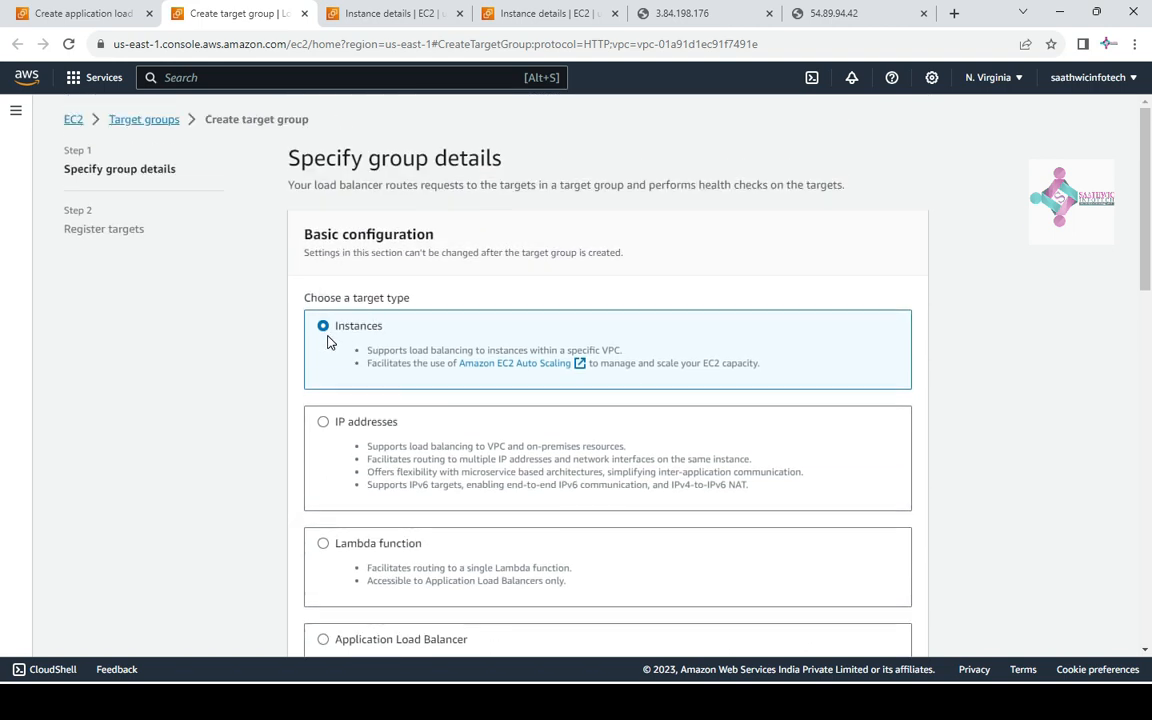
Name the target group tg_webservers, keeping the Instances type, HTTP protocol on port 80, the existing VPC and HTTP1
{"action": "scroll", "coordinate": [375, 442], "scroll_direction": "down", "scroll_amount": 6}
{"action": "left_click", "coordinate": [399, 428]}
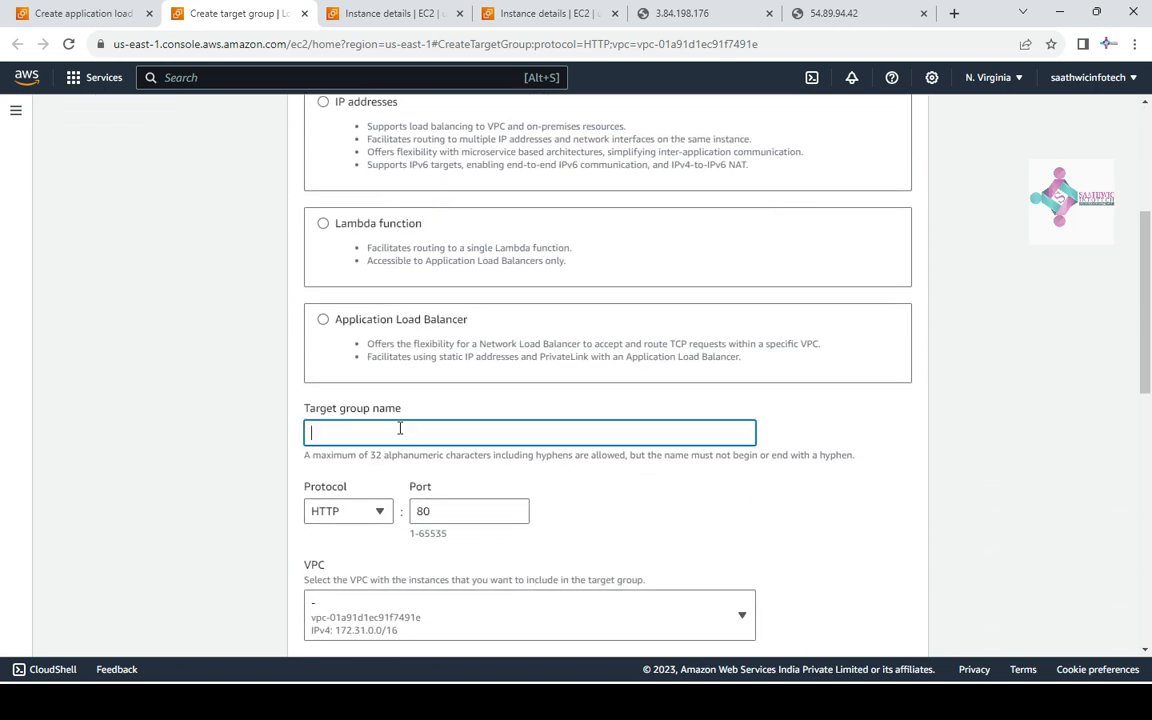
{"action": "type", "text": "tgt"}
{"action": "type", "text": "_webservers"}
{"action": "scroll", "coordinate": [399, 440], "scroll_direction": "down", "scroll_amount": 3}
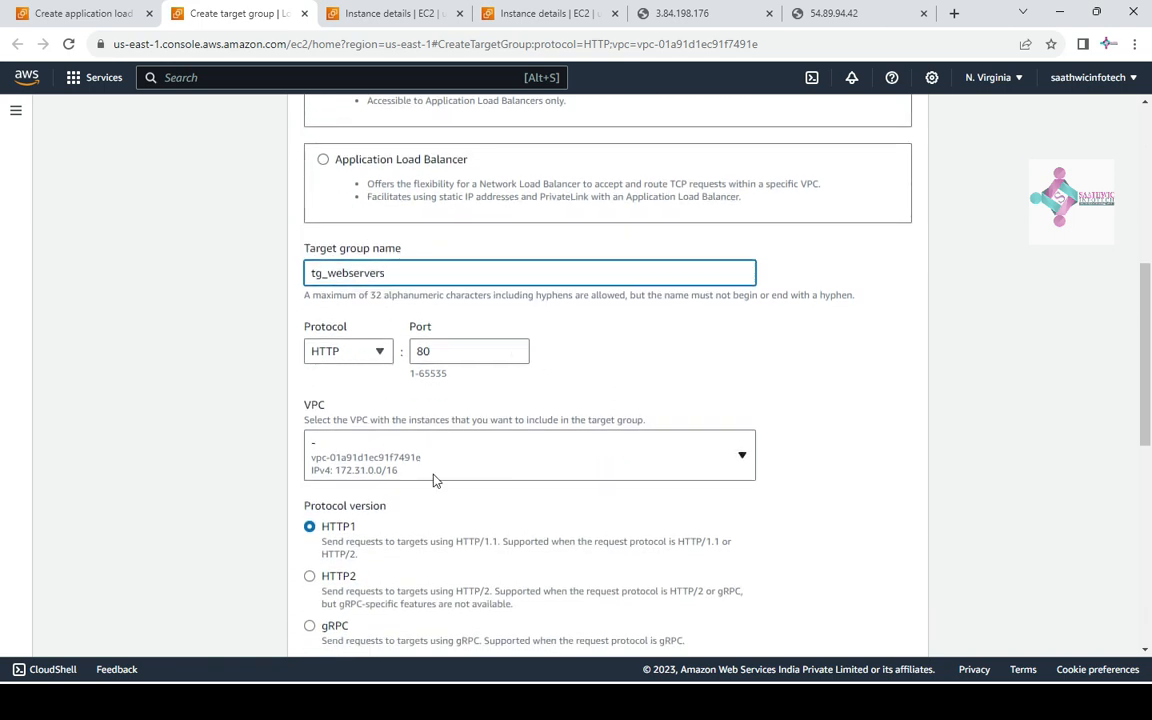
{"action": "scroll", "coordinate": [427, 505], "scroll_direction": "down", "scroll_amount": 3}
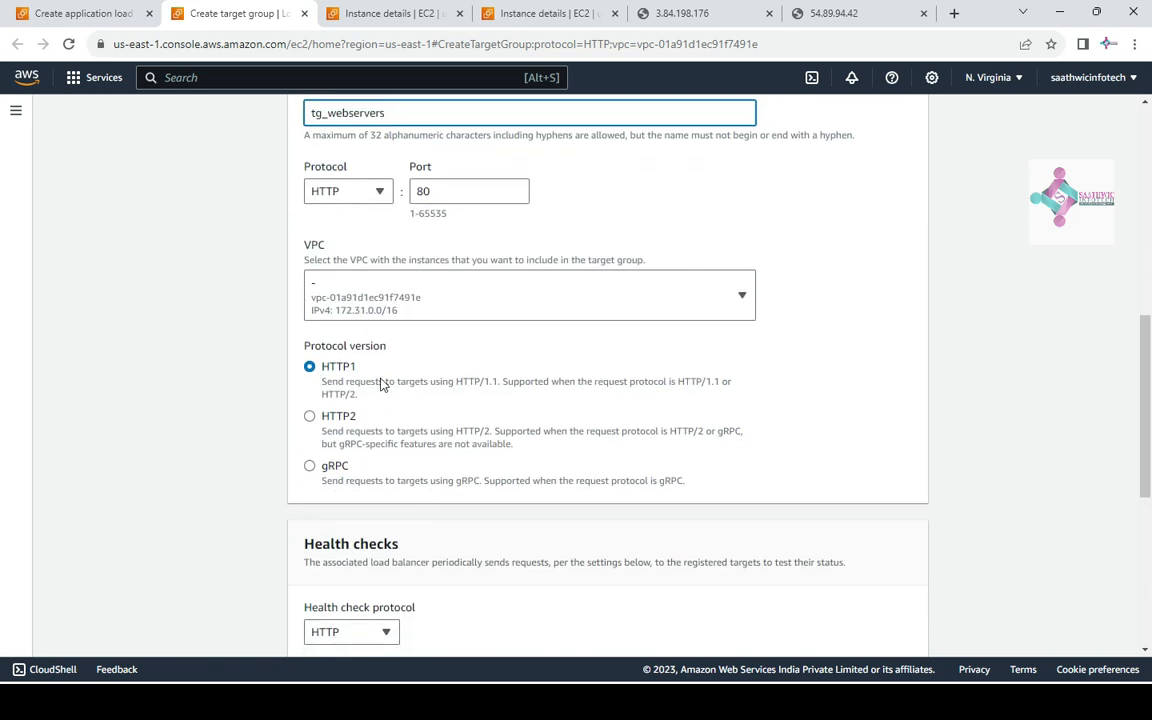
{"action": "scroll", "coordinate": [340, 462], "scroll_direction": "down", "scroll_amount": 4}
{"action": "left_click", "coordinate": [355, 467]}
{"action": "type", "text": "index"}
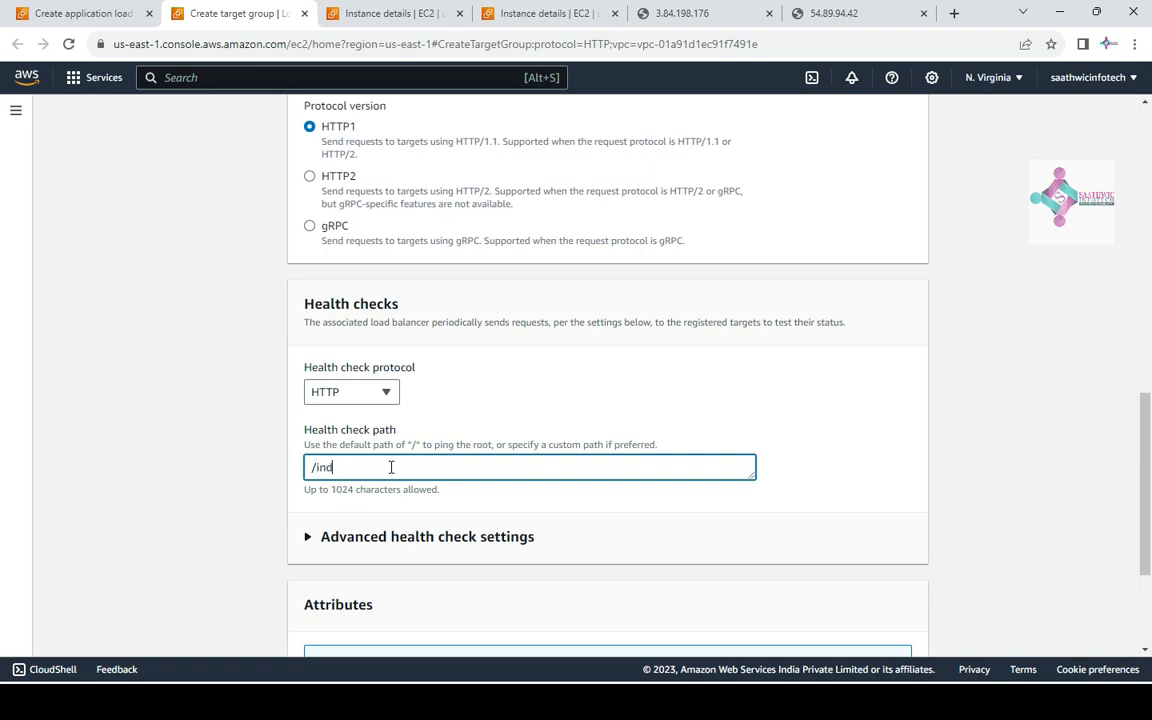
{"action": "key", "text": "BackSpace"}
{"action": "key", "text": "BackSpace"}
{"action": "key", "text": "BackSpace"}
{"action": "key", "text": "BackSpace"}
{"action": "key", "text": "BackSpace"}
Rename the target group as tgwebservers without the underscore and continue to registering its targets
{"action": "scroll", "coordinate": [375, 448], "scroll_direction": "down", "scroll_amount": 3}
{"action": "left_click", "coordinate": [895, 627]}
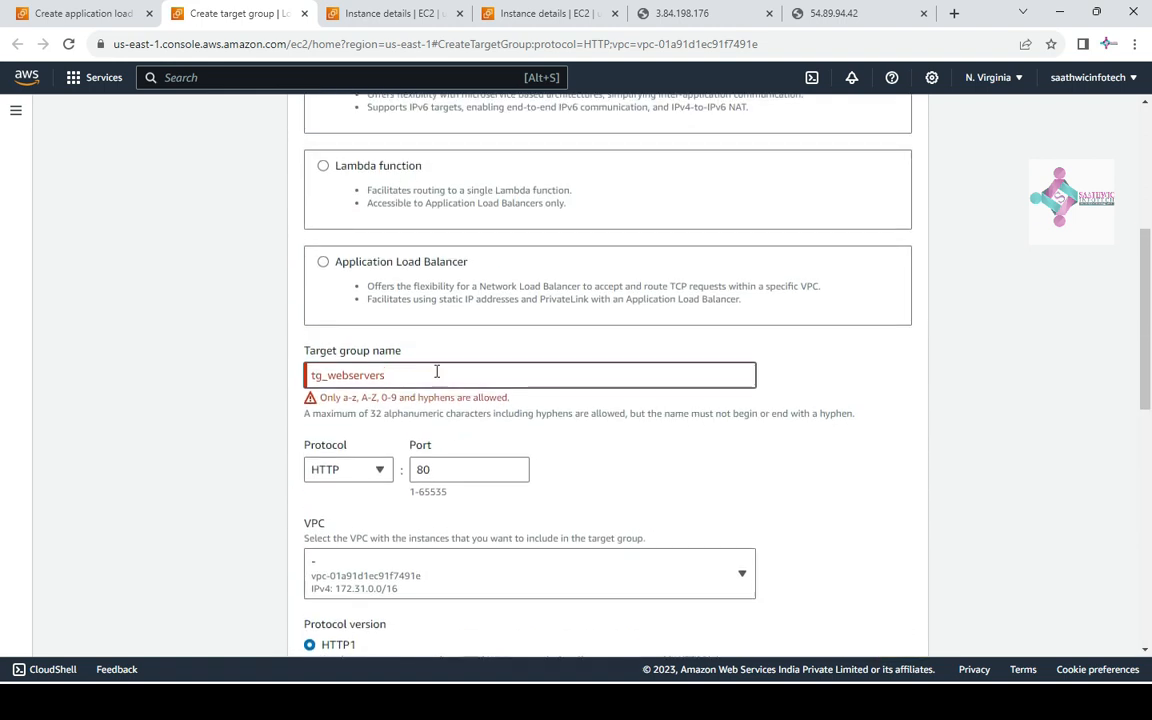
{"action": "left_click", "coordinate": [327, 375]}
{"action": "key", "text": "BackSpace"}
{"action": "scroll", "coordinate": [705, 558], "scroll_direction": "down", "scroll_amount": 7}
{"action": "left_click", "coordinate": [897, 628]}
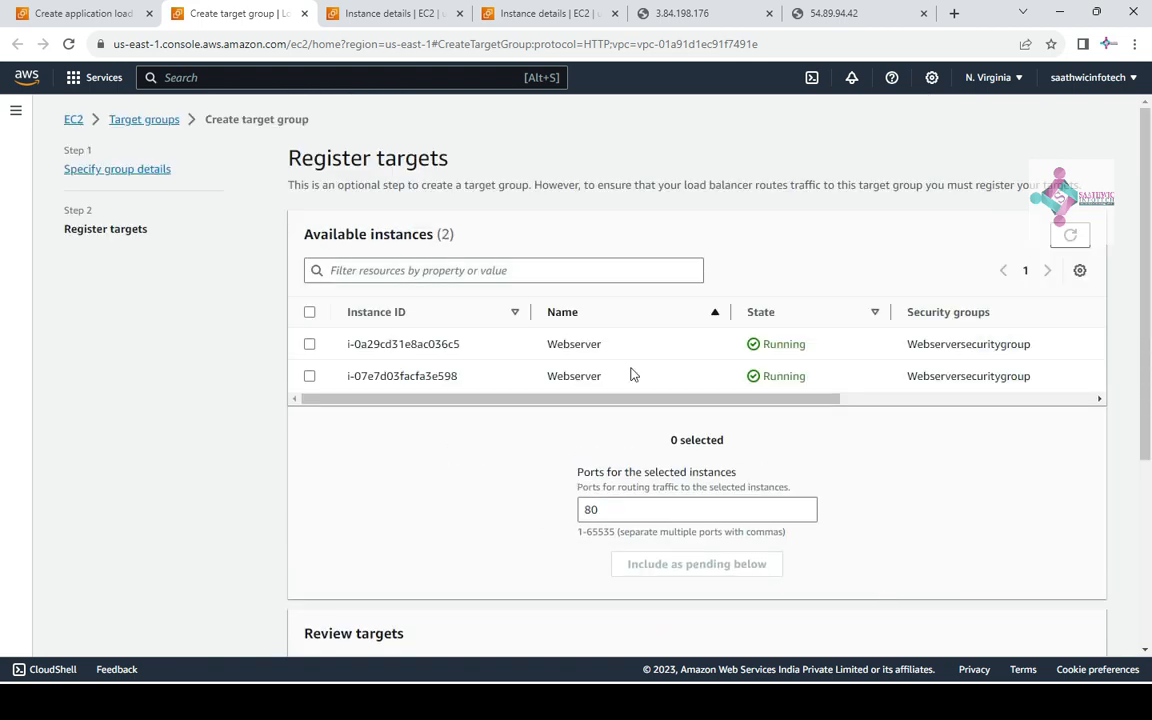
Include both Webserver instances as pending targets on port 80 and create the target group
{"action": "left_click", "coordinate": [309, 312]}
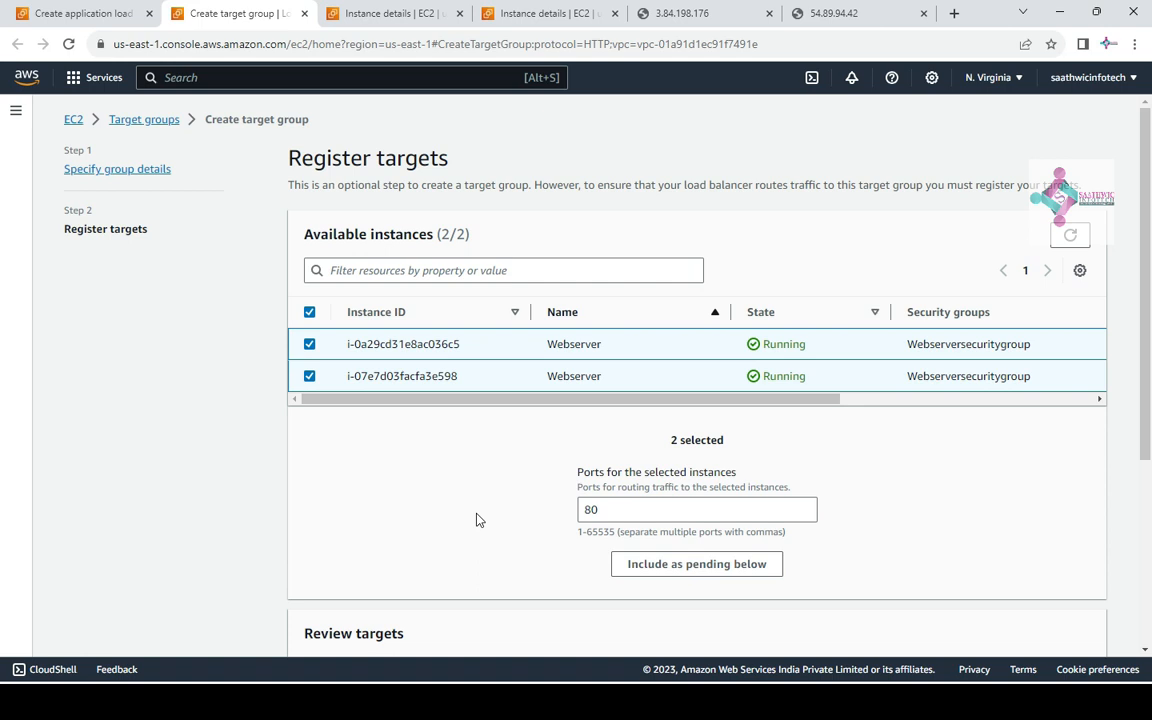
{"action": "scroll", "coordinate": [476, 519], "scroll_direction": "down", "scroll_amount": 1}
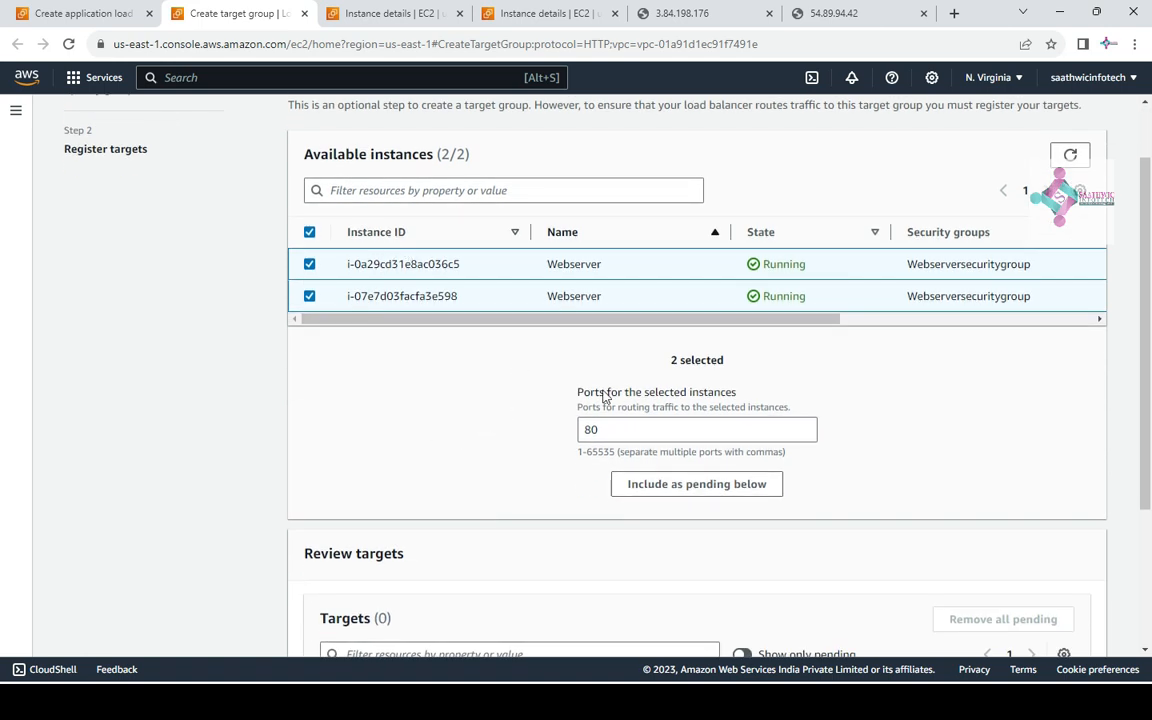
{"action": "left_click", "coordinate": [729, 488]}
{"action": "scroll", "coordinate": [805, 442], "scroll_direction": "down", "scroll_amount": 3}
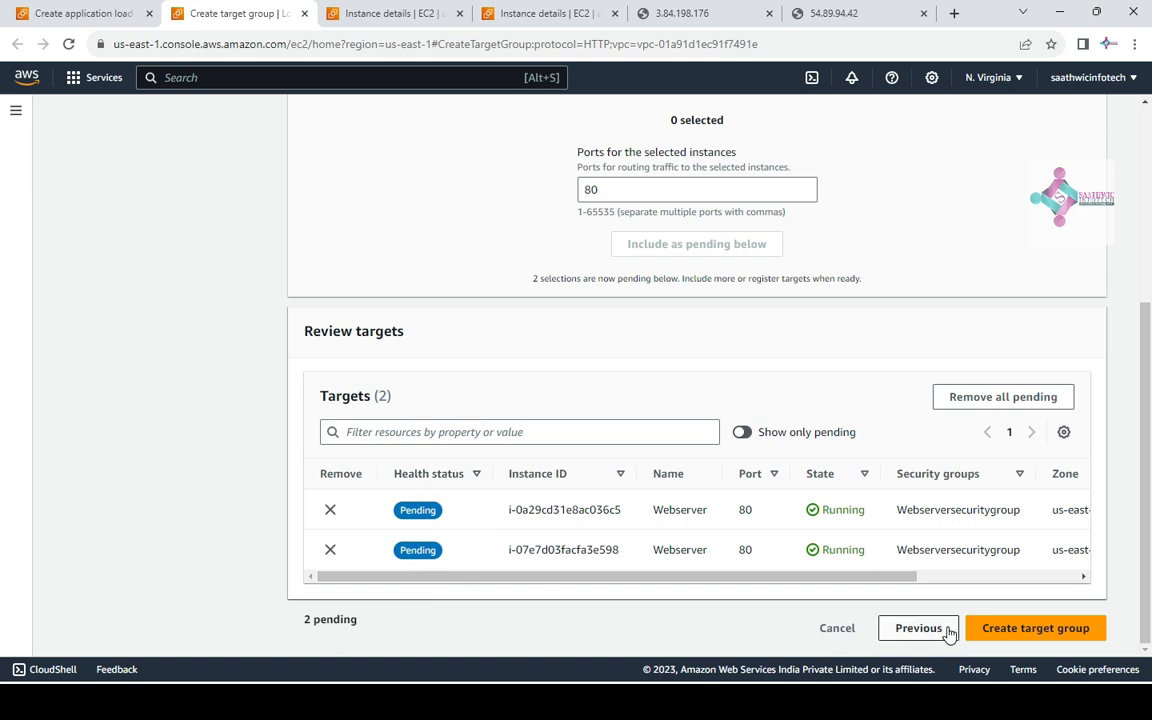
{"action": "left_click", "coordinate": [1056, 639]}
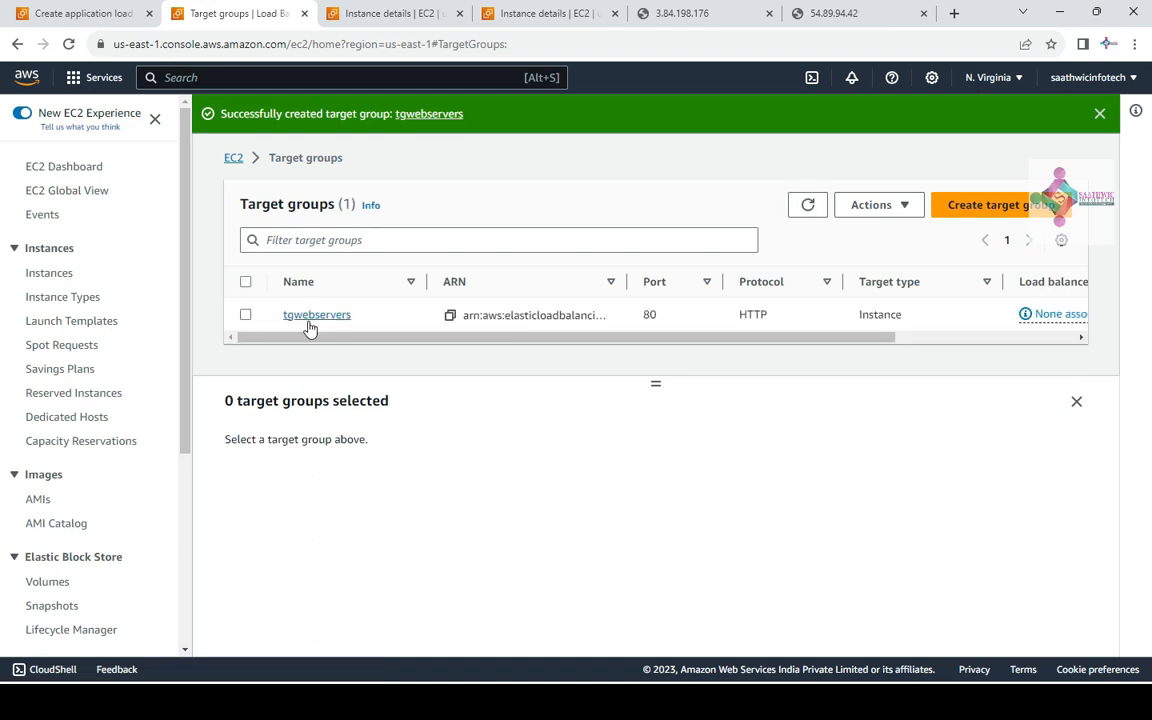
Open the tgwebservers target group, reload it and examine the health status of its registered targets
{"action": "left_click", "coordinate": [310, 316]}
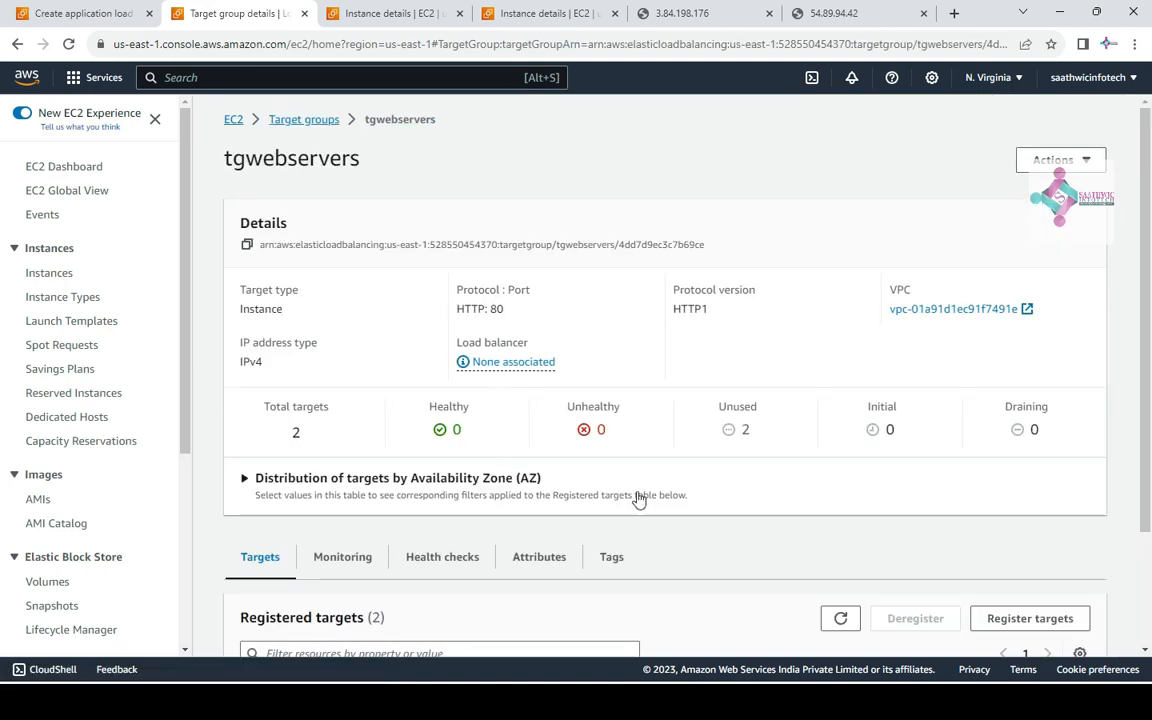
{"action": "scroll", "coordinate": [640, 500], "scroll_direction": "down", "scroll_amount": 3}
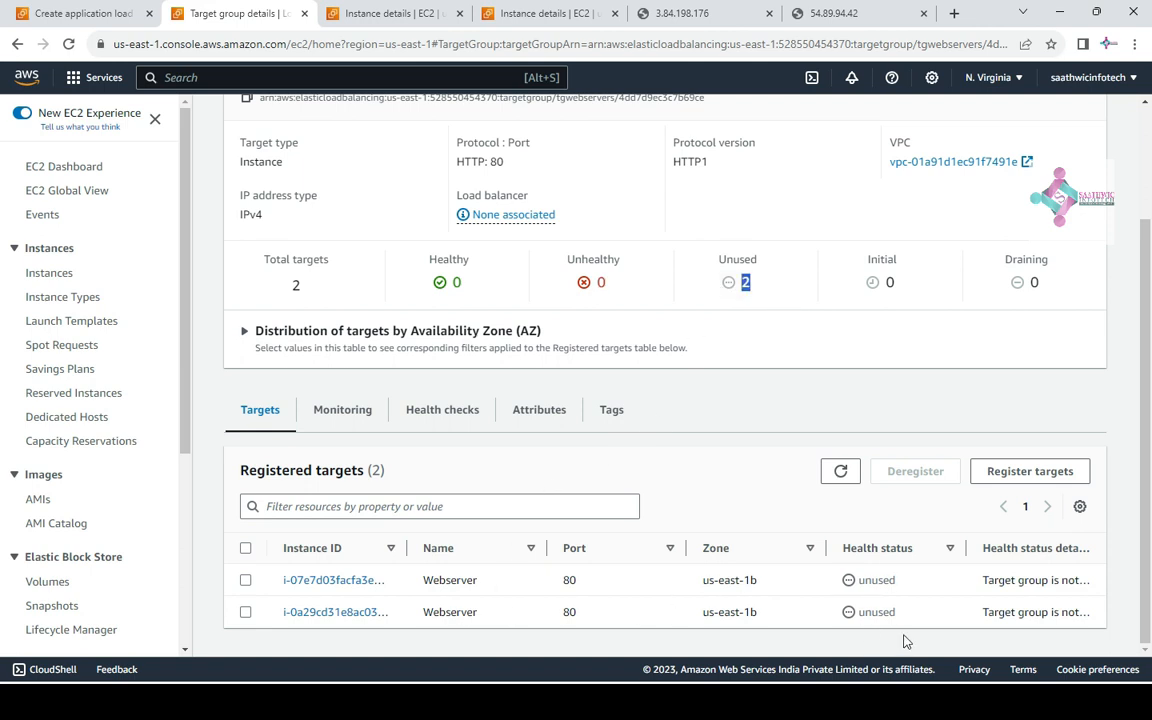
{"action": "scroll", "coordinate": [753, 206], "scroll_direction": "up", "scroll_amount": 2}
{"action": "left_click", "coordinate": [68, 44]}
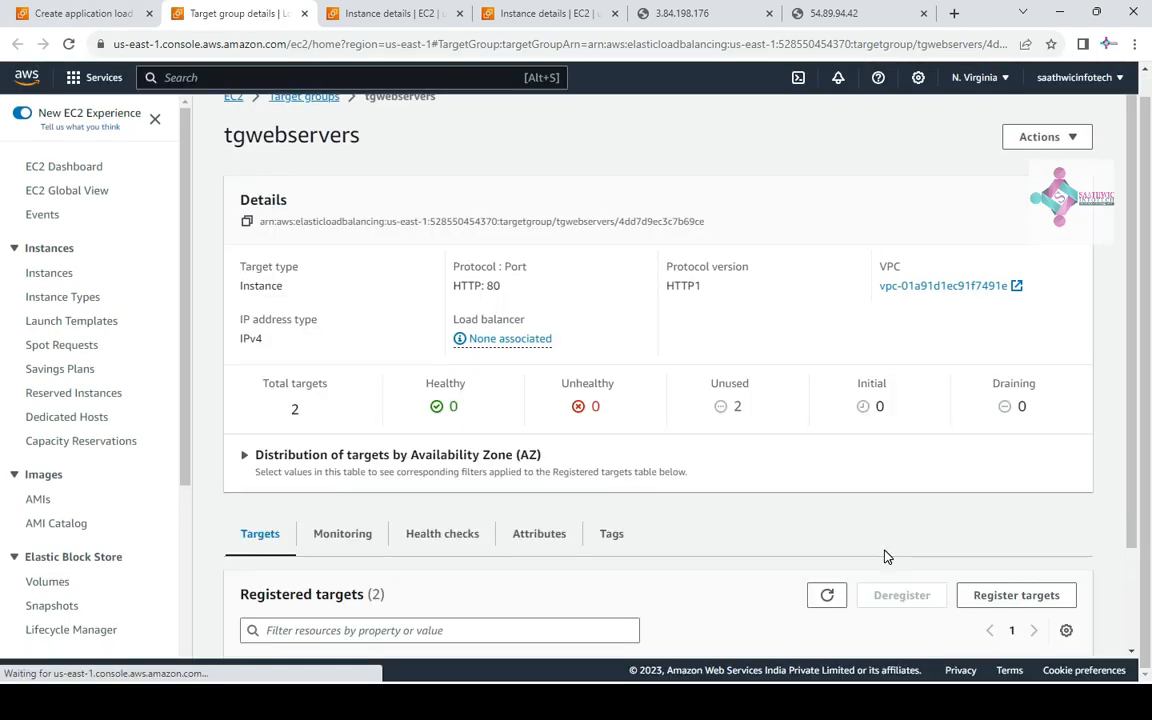
{"action": "scroll", "coordinate": [885, 555], "scroll_direction": "down", "scroll_amount": 2}
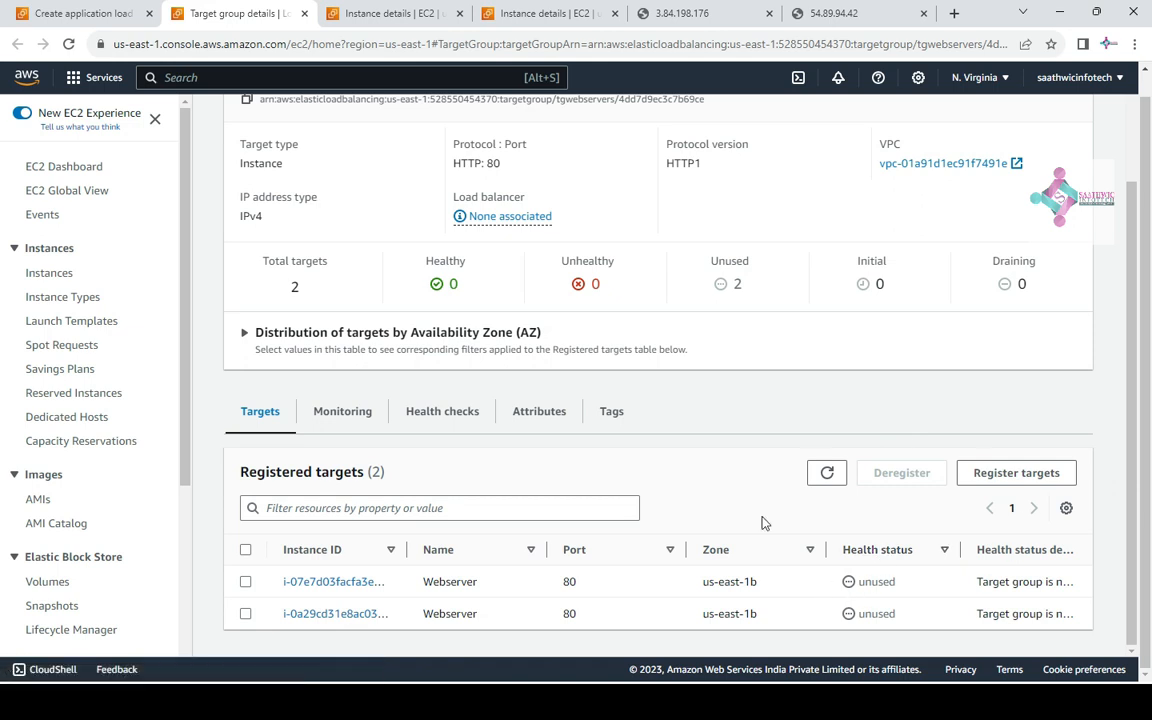
Return to the load balancer form, refresh the target group list and forward the HTTP:80 listener to tgwebservers
{"action": "left_click", "coordinate": [60, 14]}
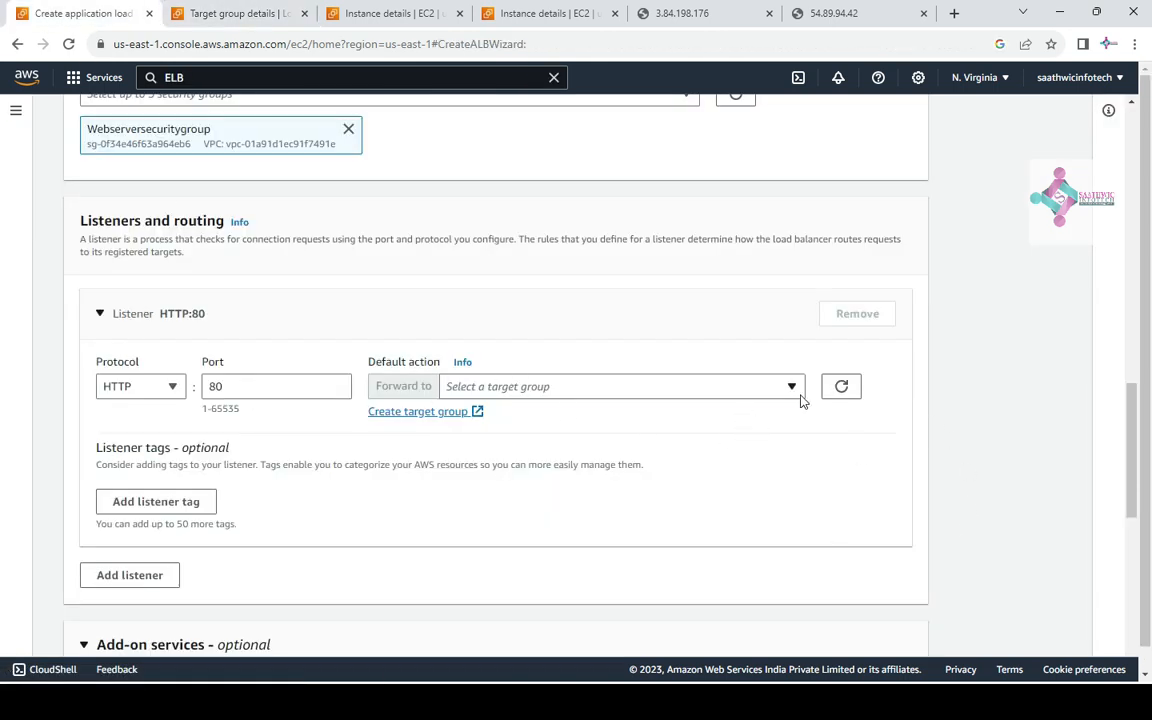
{"action": "left_click", "coordinate": [856, 391]}
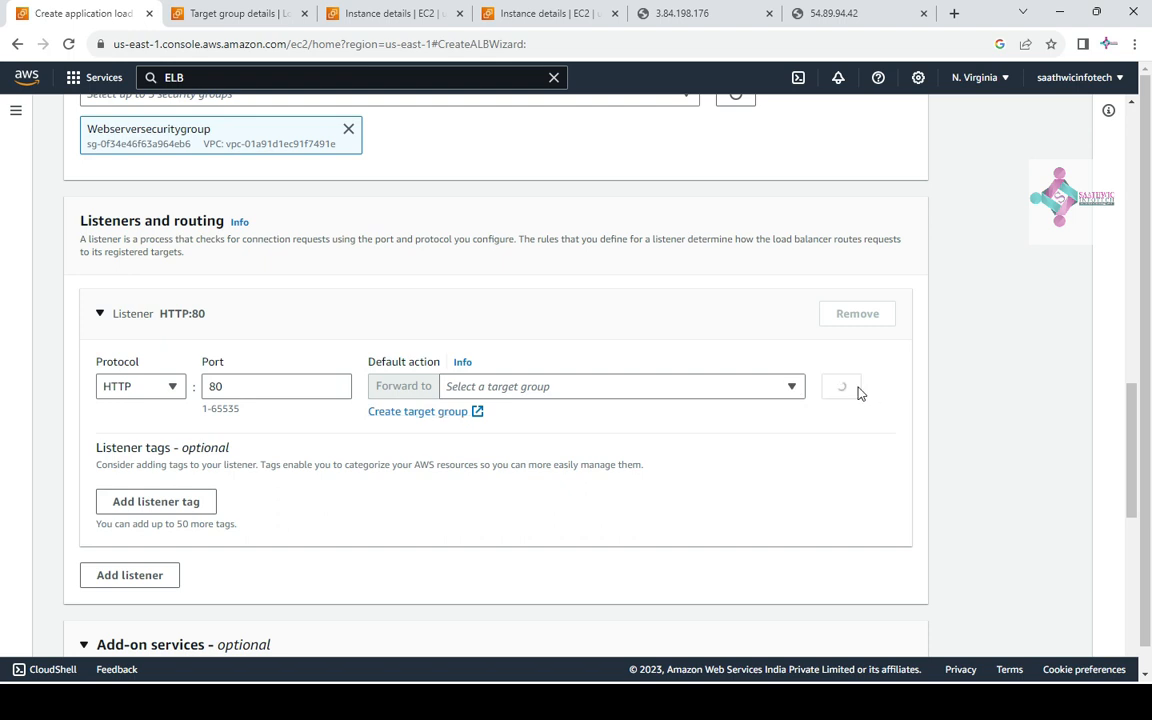
{"action": "left_click", "coordinate": [793, 390]}
{"action": "left_click", "coordinate": [557, 455]}
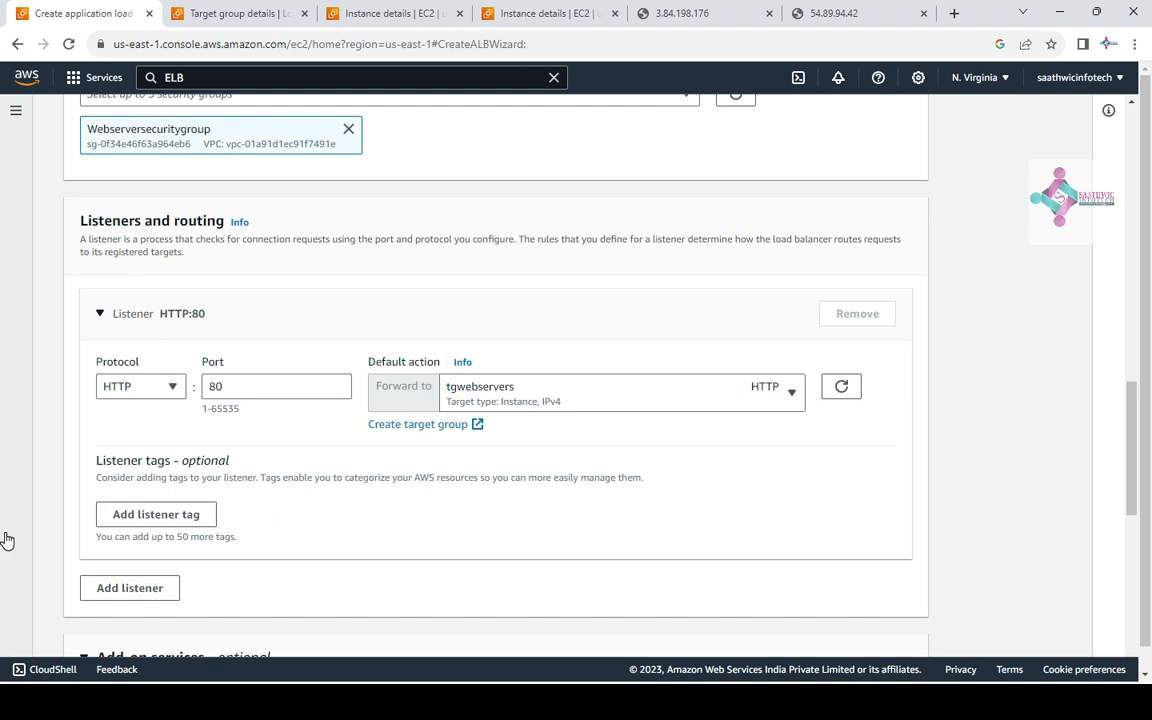
Review the load balancer's add-on services, tags and configuration summary, and try to create it
{"action": "scroll", "coordinate": [180, 496], "scroll_direction": "down", "scroll_amount": 2}
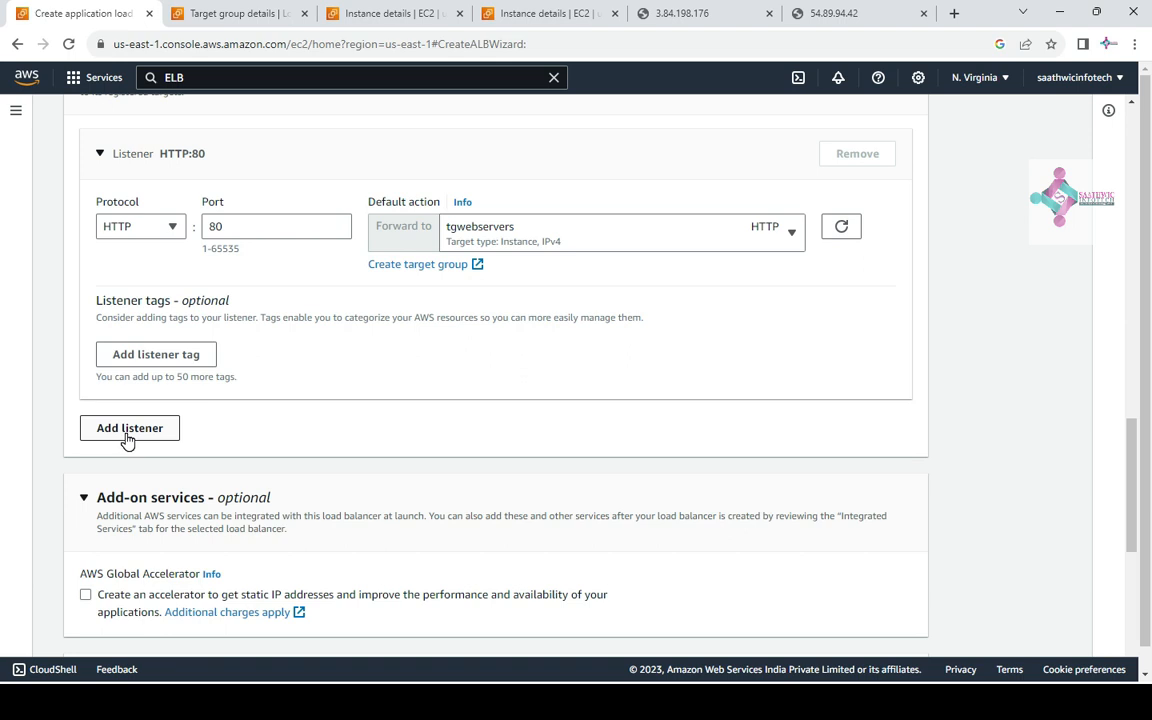
{"action": "scroll", "coordinate": [127, 440], "scroll_direction": "down", "scroll_amount": 4}
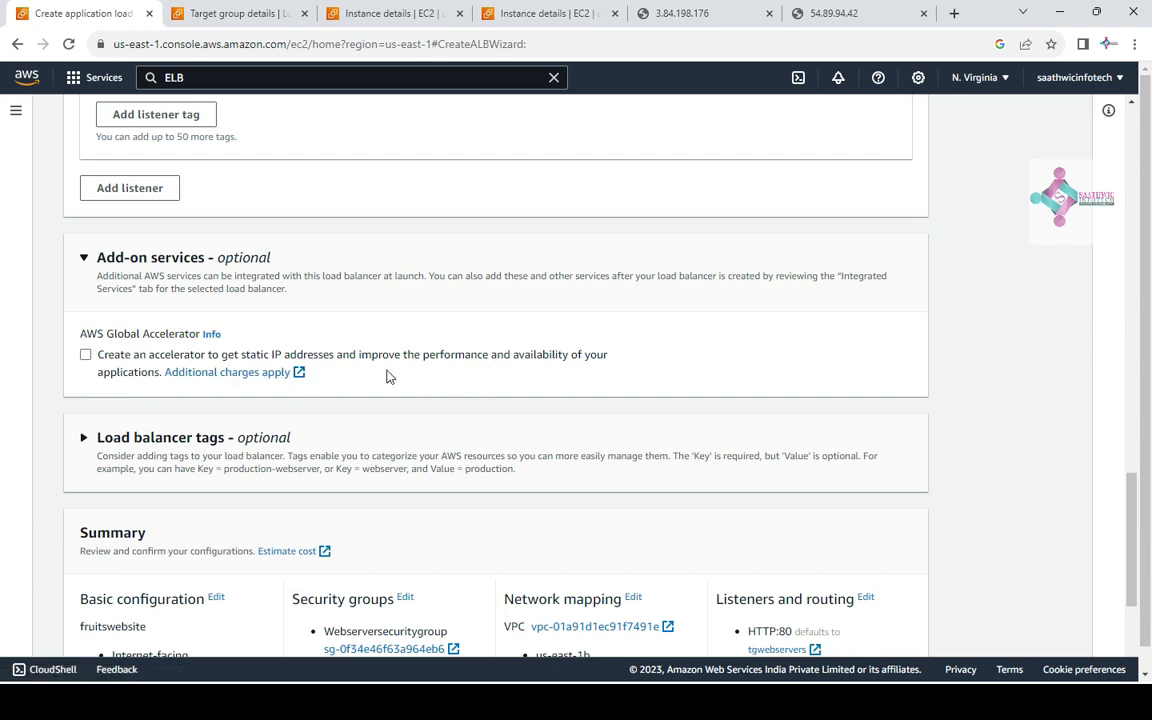
{"action": "scroll", "coordinate": [432, 365], "scroll_direction": "down", "scroll_amount": 2}
{"action": "scroll", "coordinate": [434, 366], "scroll_direction": "down", "scroll_amount": 3}
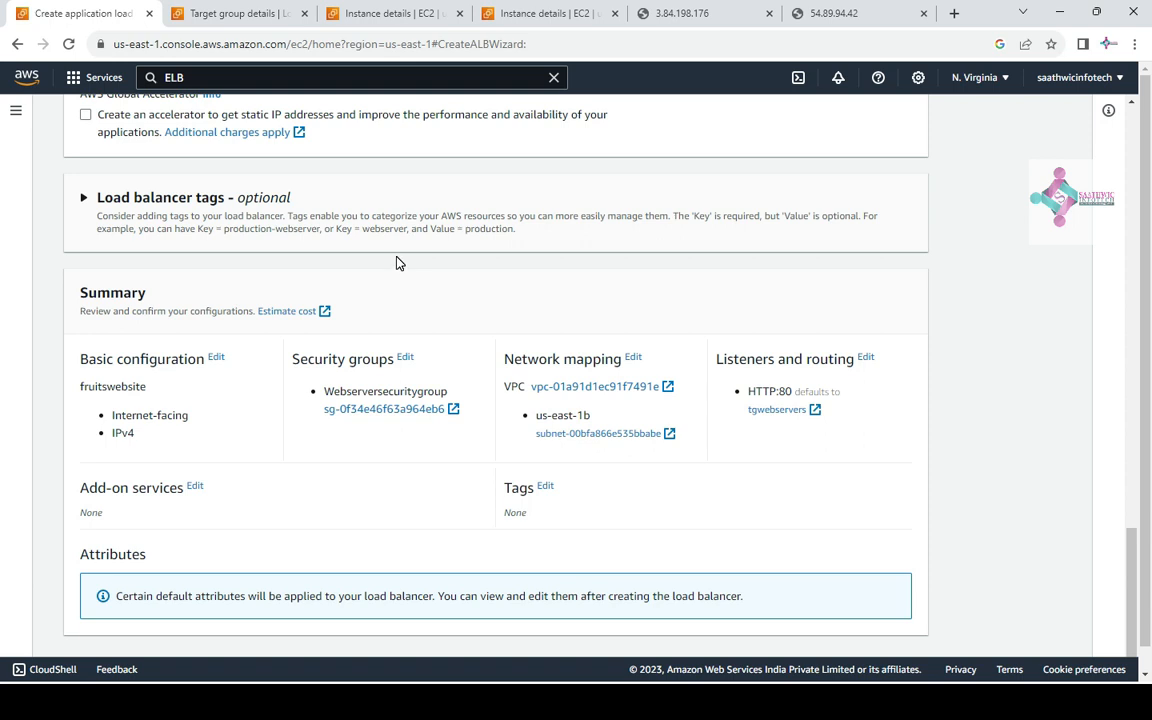
{"action": "scroll", "coordinate": [329, 355], "scroll_direction": "down", "scroll_amount": 1}
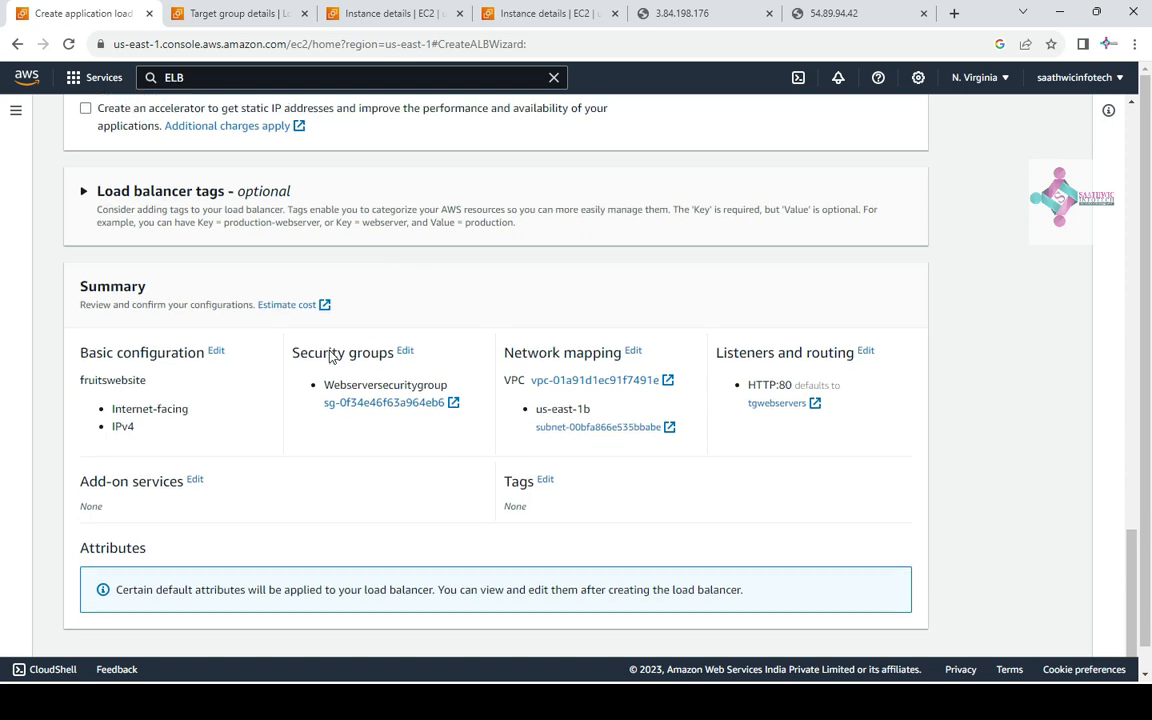
{"action": "left_click", "coordinate": [845, 652]}
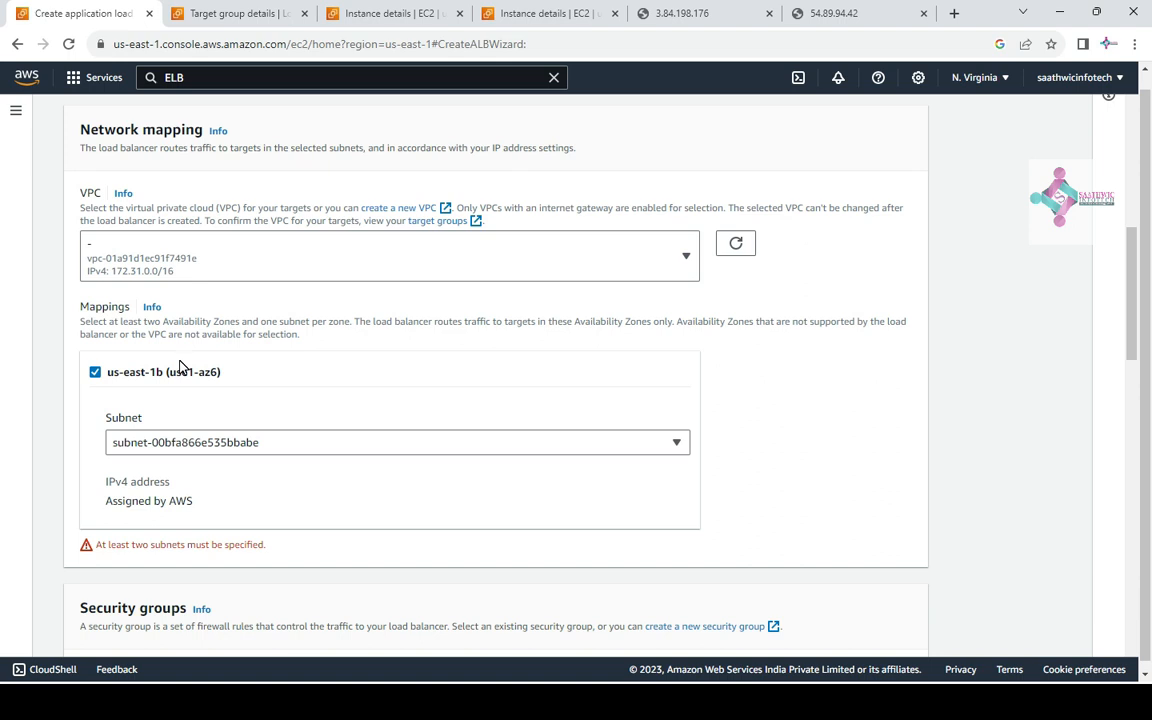
Start launching a new EC2 instance from the Instances list and name it webserver3
{"action": "left_click", "coordinate": [495, 11]}
{"action": "scroll", "coordinate": [440, 230], "scroll_direction": "up", "scroll_amount": 1}
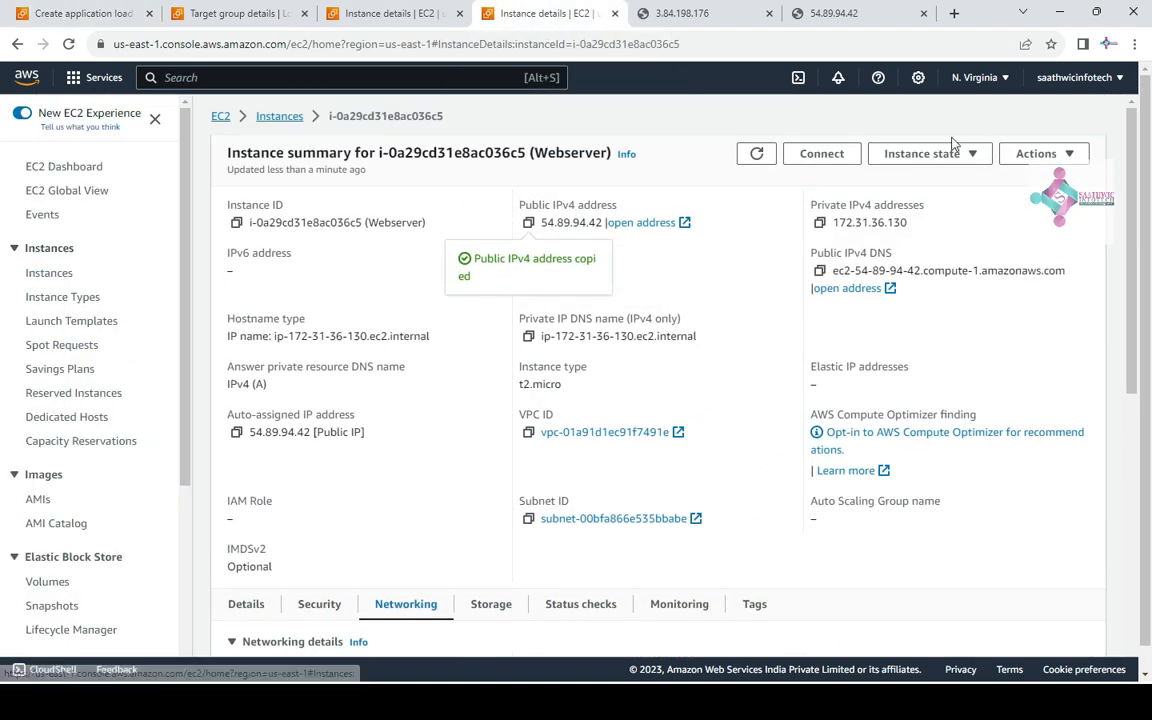
{"action": "left_click", "coordinate": [281, 115]}
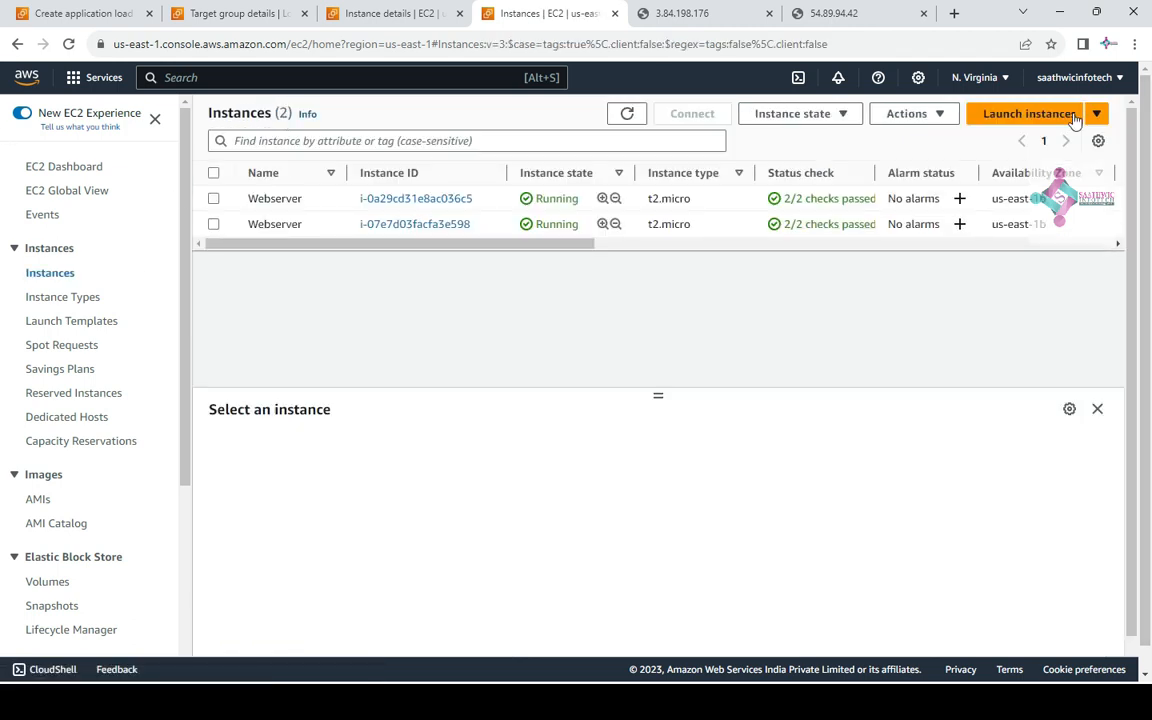
{"action": "left_click", "coordinate": [1016, 115]}
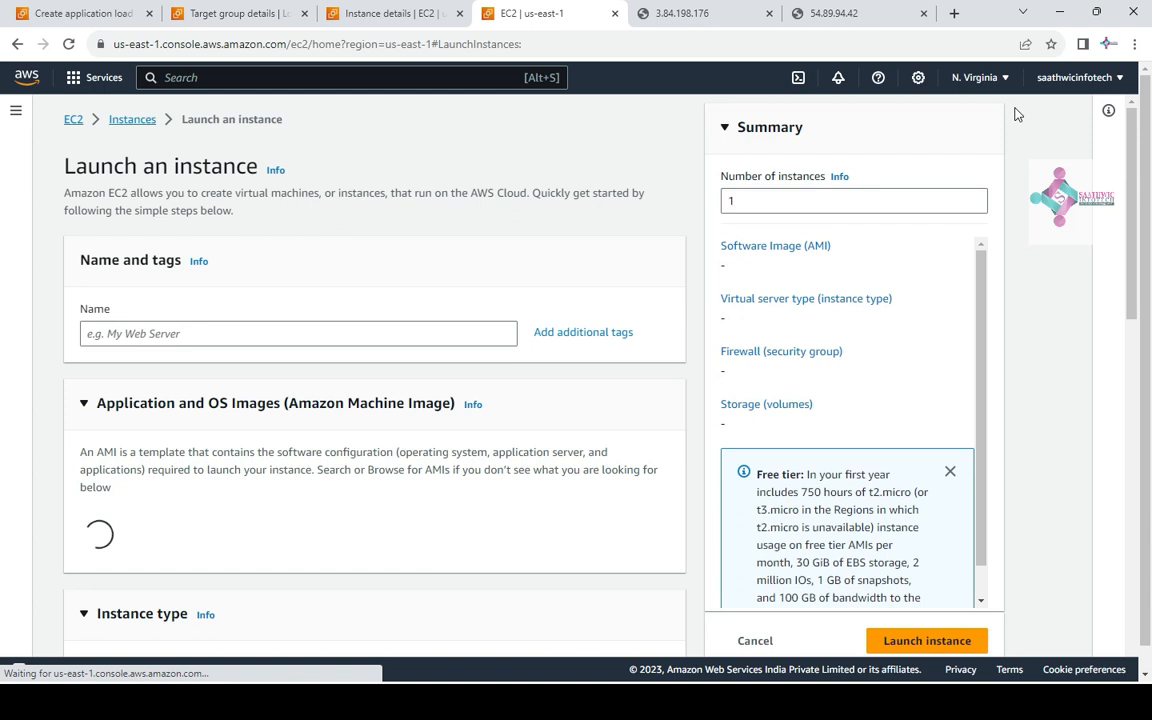
{"action": "left_click", "coordinate": [242, 333]}
{"action": "type", "text": "web"}
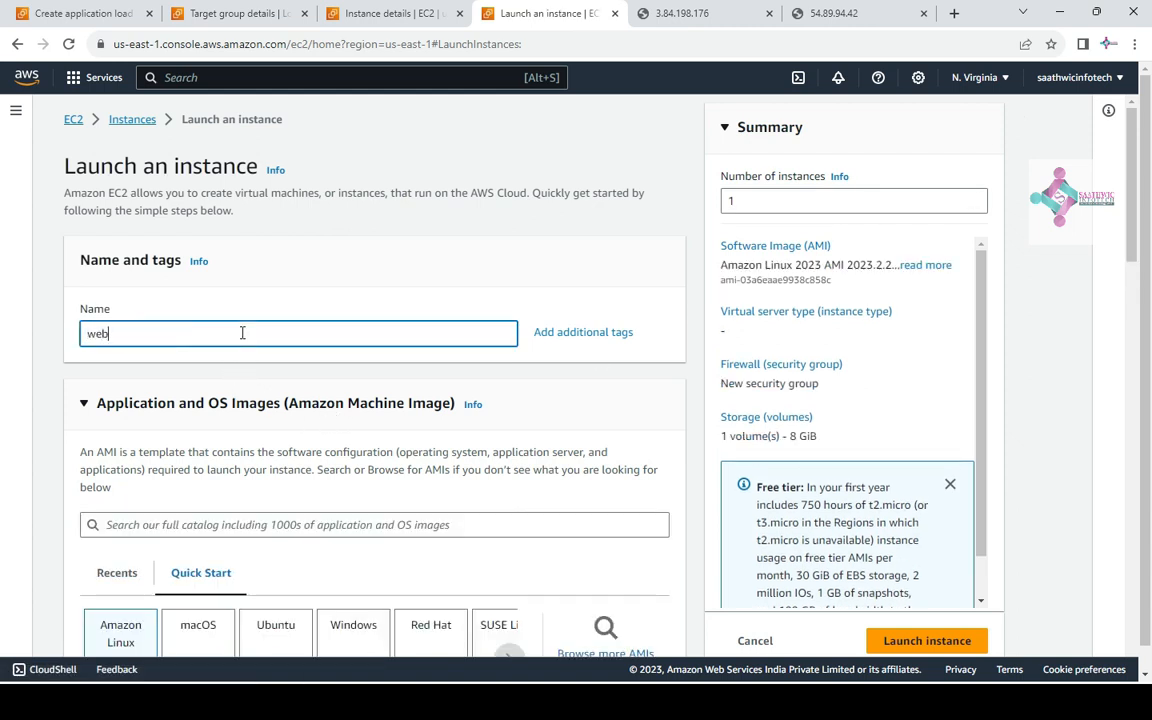
{"action": "type", "text": "server3"}
Choose the Red Hat Enterprise Linux 9 image and mykeypair key pair for the new instance, keeping type t2.micro
{"action": "scroll", "coordinate": [242, 333], "scroll_direction": "down", "scroll_amount": 3}
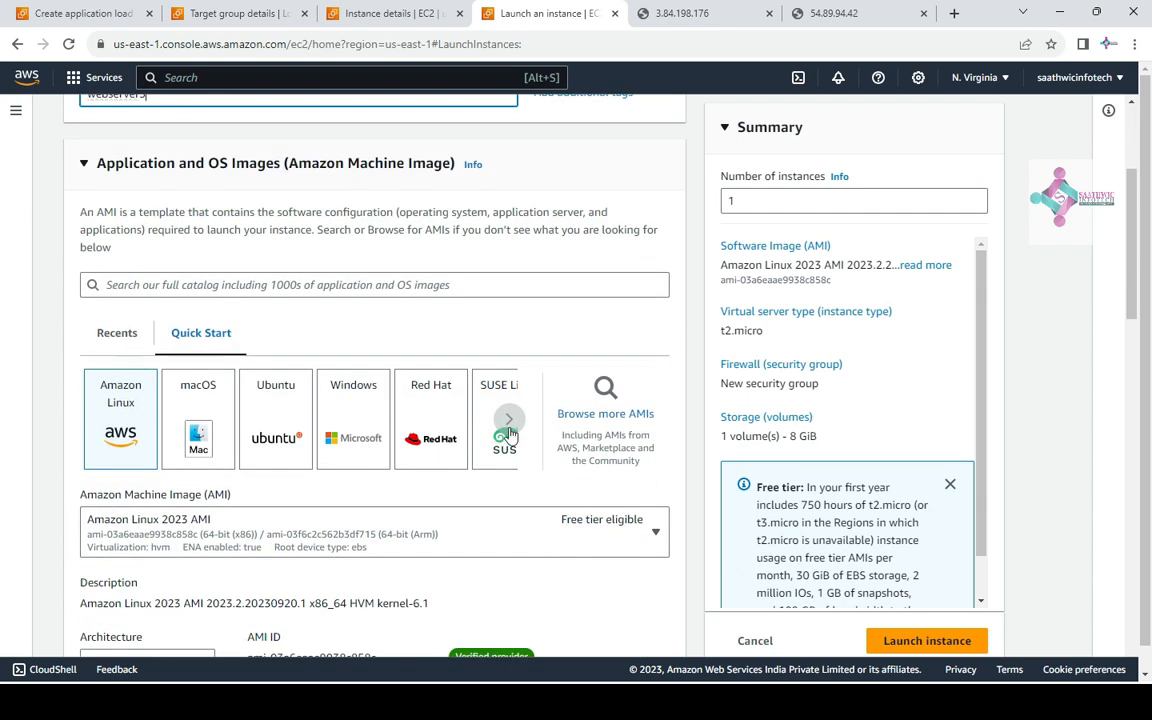
{"action": "left_click", "coordinate": [425, 445]}
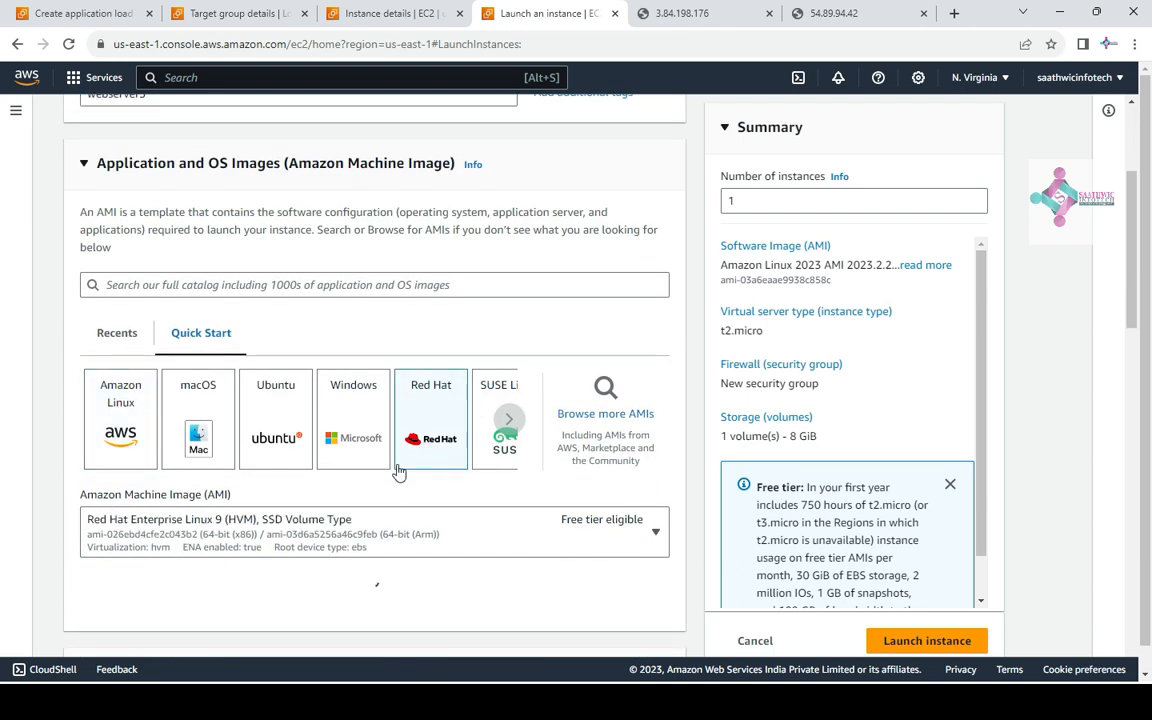
{"action": "scroll", "coordinate": [413, 473], "scroll_direction": "down", "scroll_amount": 4}
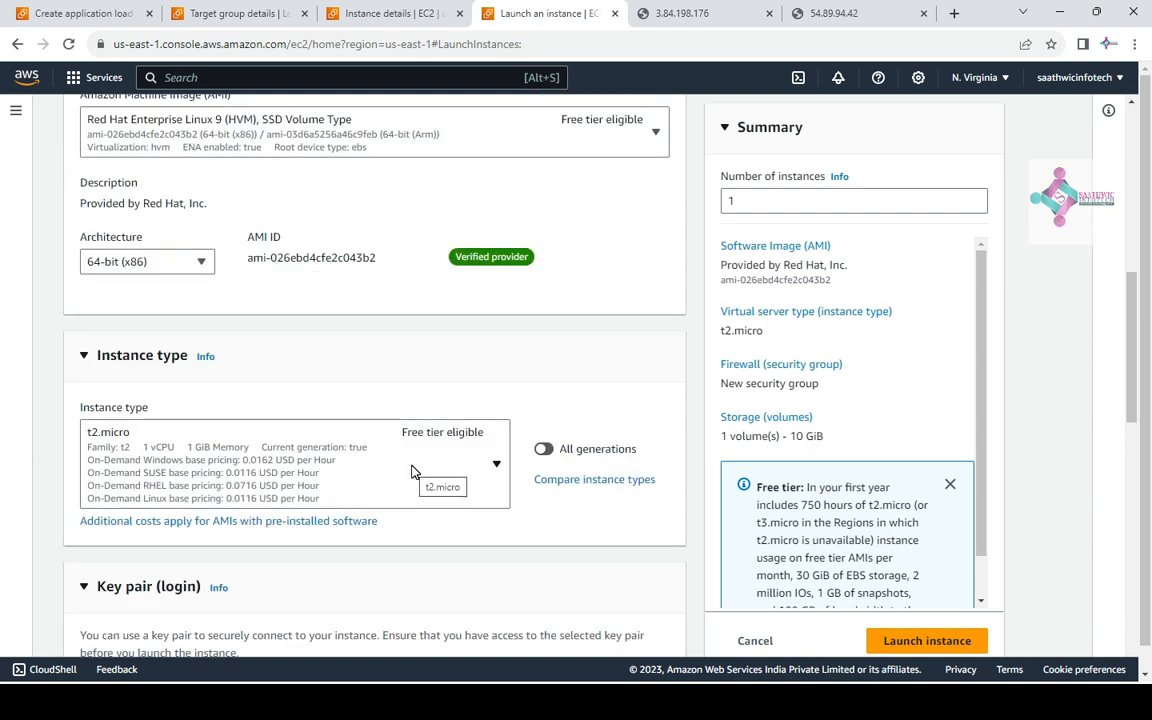
{"action": "scroll", "coordinate": [413, 473], "scroll_direction": "down", "scroll_amount": 4}
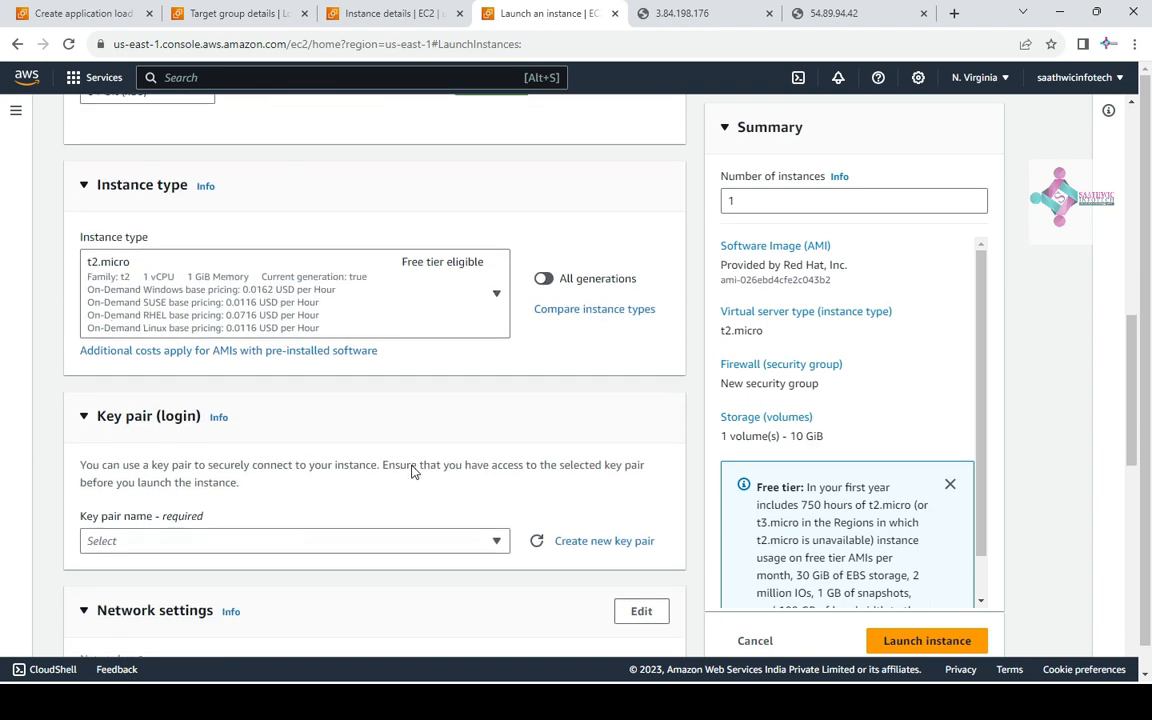
{"action": "left_click", "coordinate": [155, 311]}
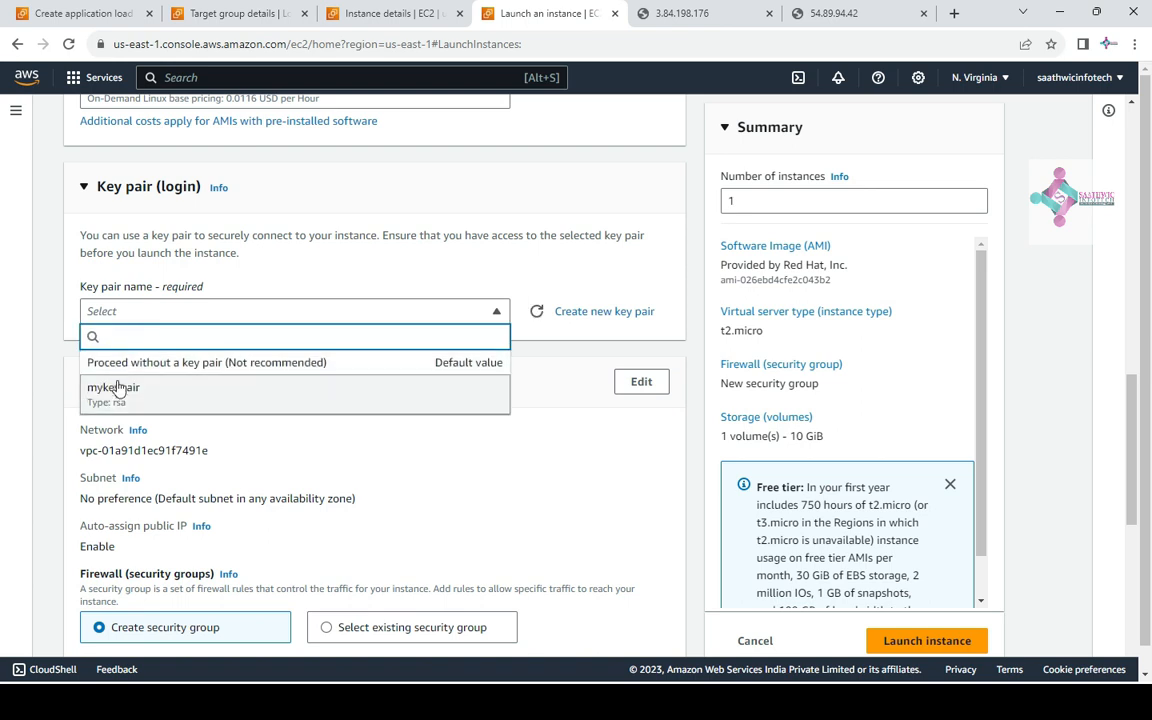
{"action": "left_click", "coordinate": [154, 397]}
Edit the instance's network settings, check the available subnets and start creating a new subnet
{"action": "scroll", "coordinate": [232, 370], "scroll_direction": "down", "scroll_amount": 2}
{"action": "scroll", "coordinate": [232, 370], "scroll_direction": "down", "scroll_amount": 1}
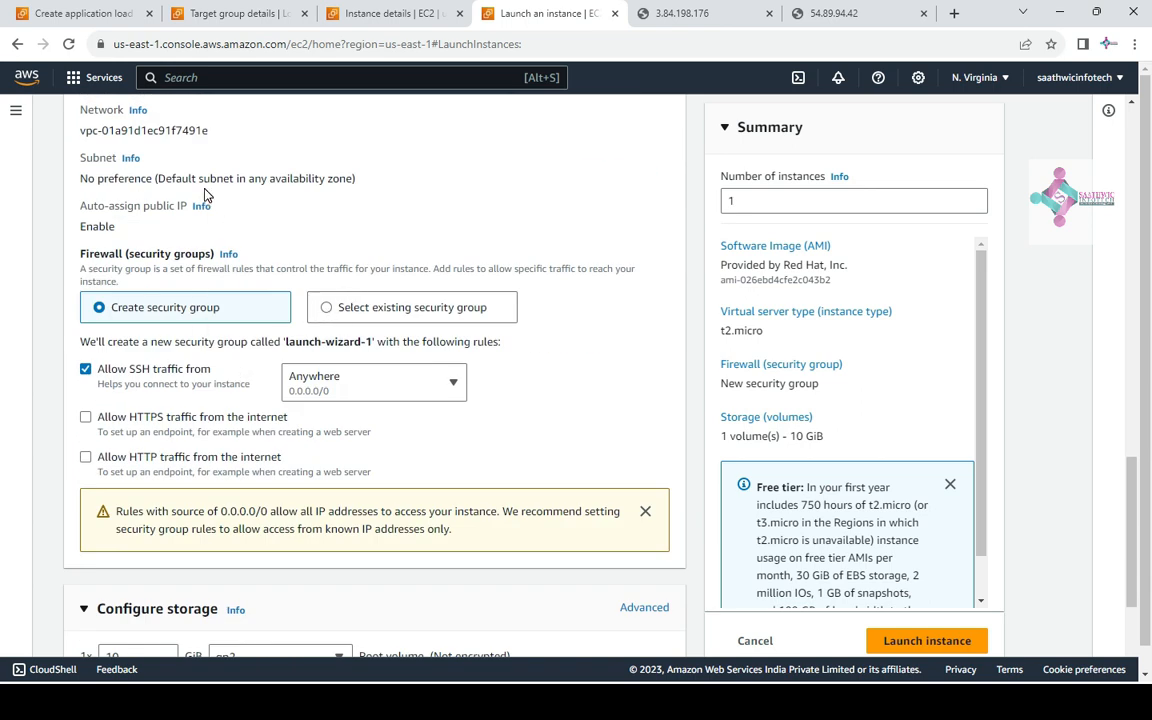
{"action": "scroll", "coordinate": [158, 226], "scroll_direction": "up", "scroll_amount": 1}
{"action": "left_click_drag", "start_coordinate": [88, 260], "coordinate": [355, 277]}
{"action": "left_click", "coordinate": [78, 268]}
{"action": "left_click_drag", "start_coordinate": [88, 258], "coordinate": [372, 262]}
{"action": "left_click", "coordinate": [624, 148]}
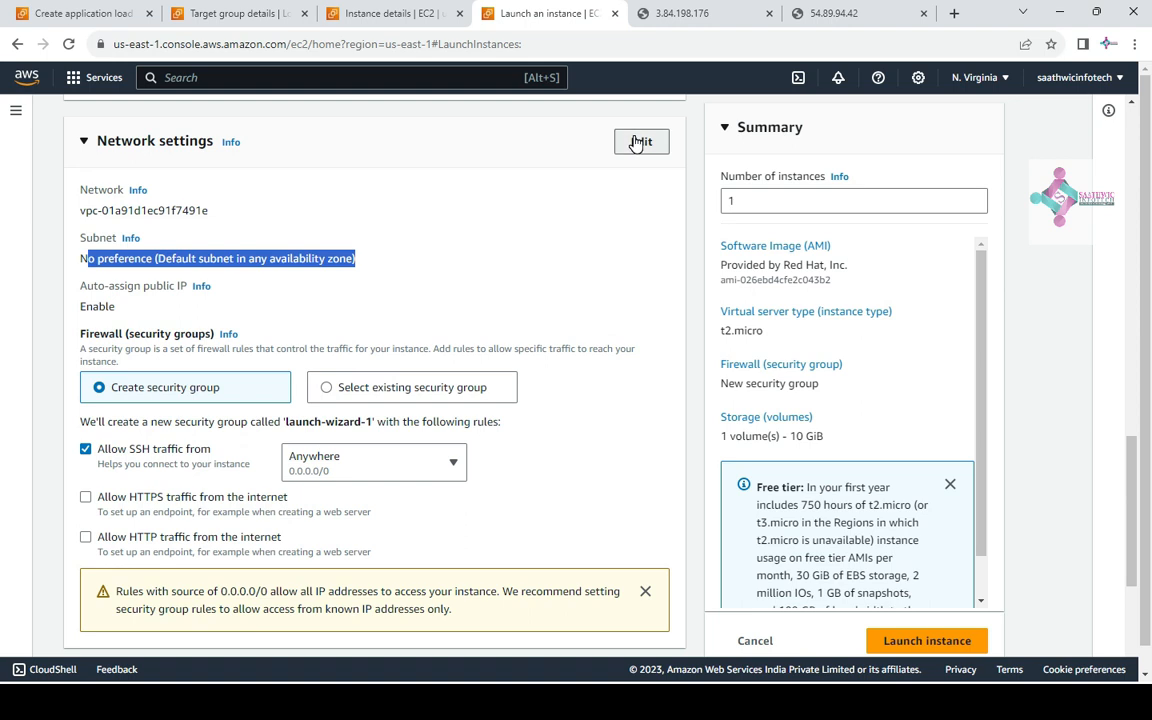
{"action": "left_click", "coordinate": [174, 274]}
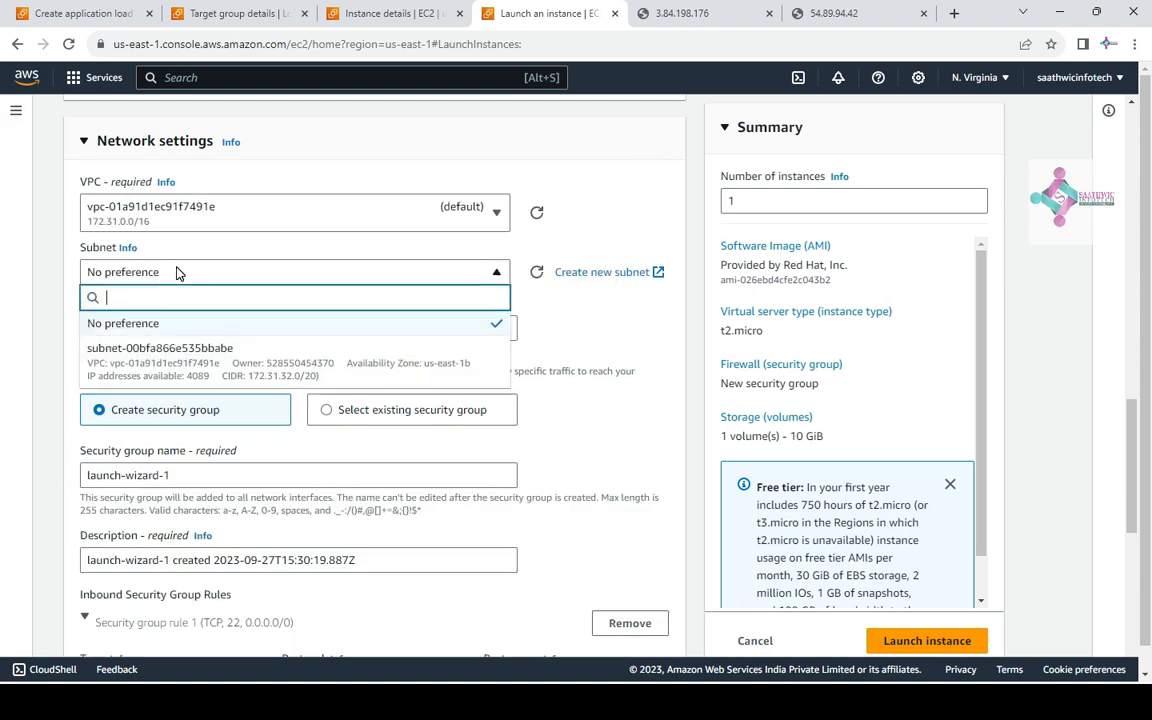
{"action": "left_click", "coordinate": [599, 273]}
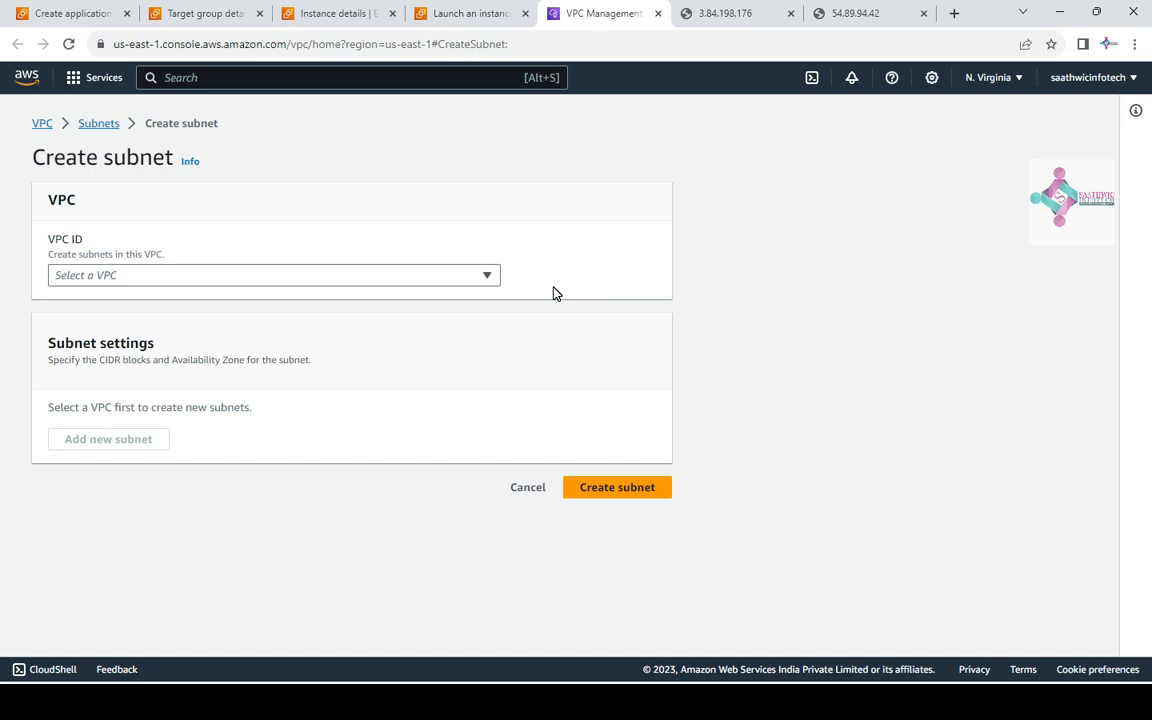
Select the default VPC for the new subnet and name the subnet useast1asubnet
{"action": "left_click", "coordinate": [88, 276]}
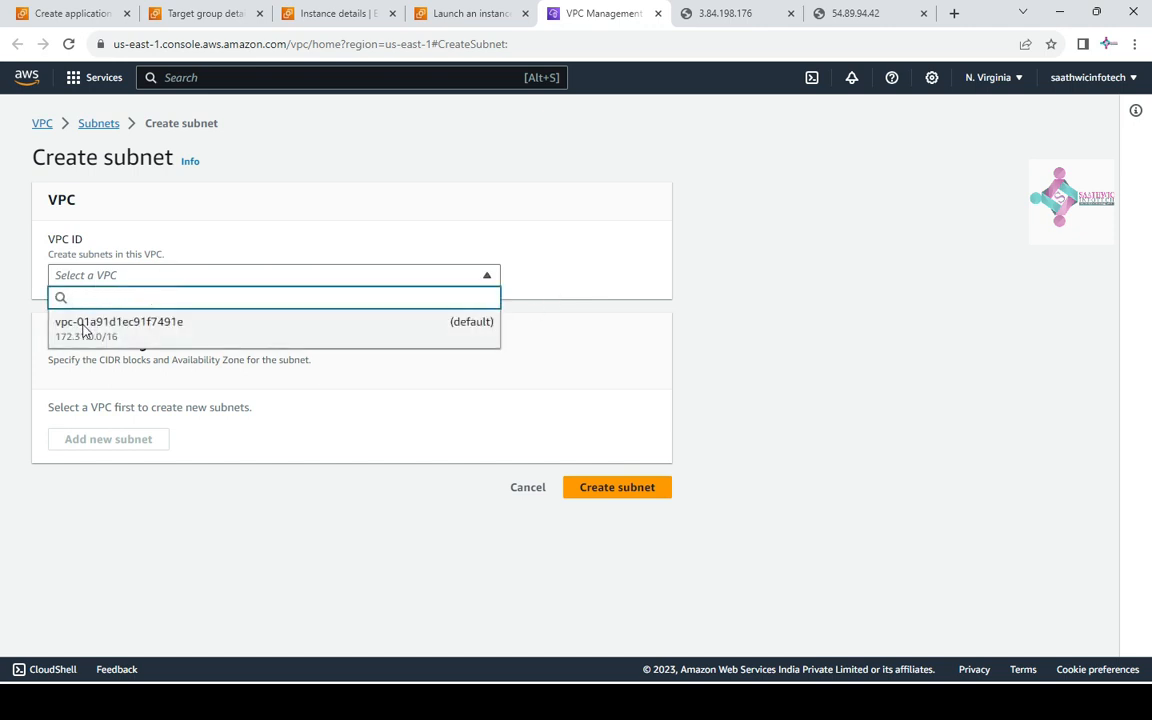
{"action": "left_click", "coordinate": [86, 323]}
{"action": "scroll", "coordinate": [330, 340], "scroll_direction": "down", "scroll_amount": 2}
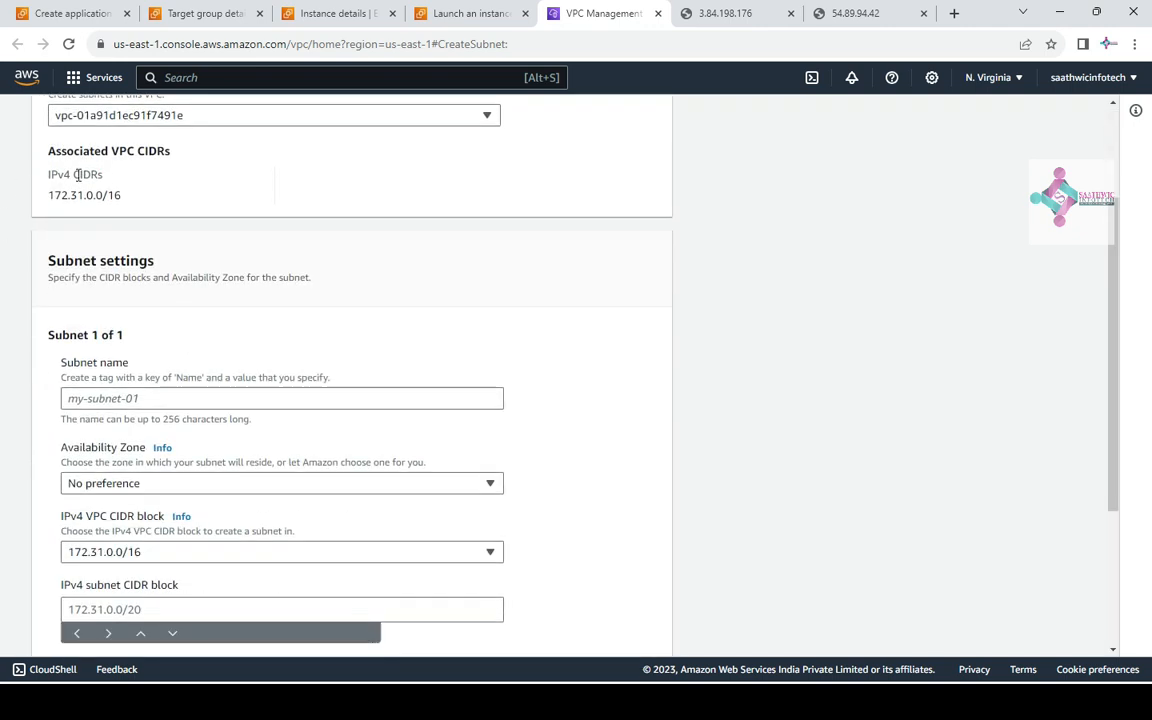
{"action": "left_click_drag", "start_coordinate": [127, 207], "coordinate": [39, 208]}
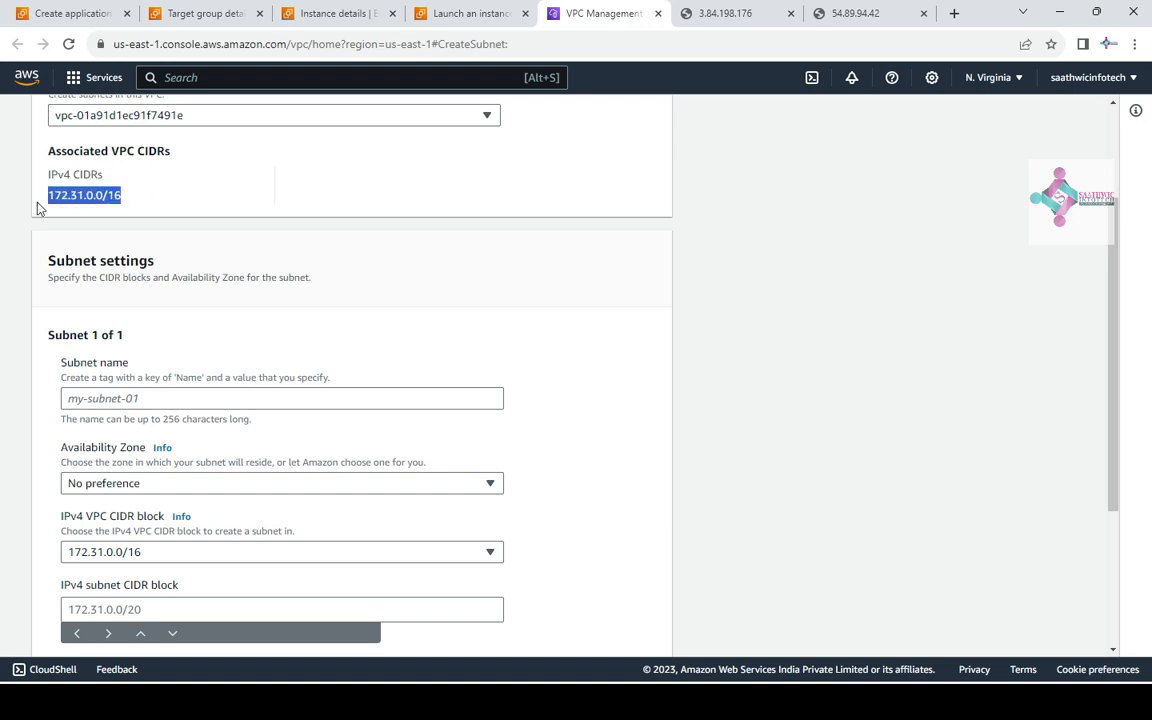
{"action": "left_click_drag", "start_coordinate": [144, 208], "coordinate": [24, 213]}
{"action": "left_click", "coordinate": [105, 398]}
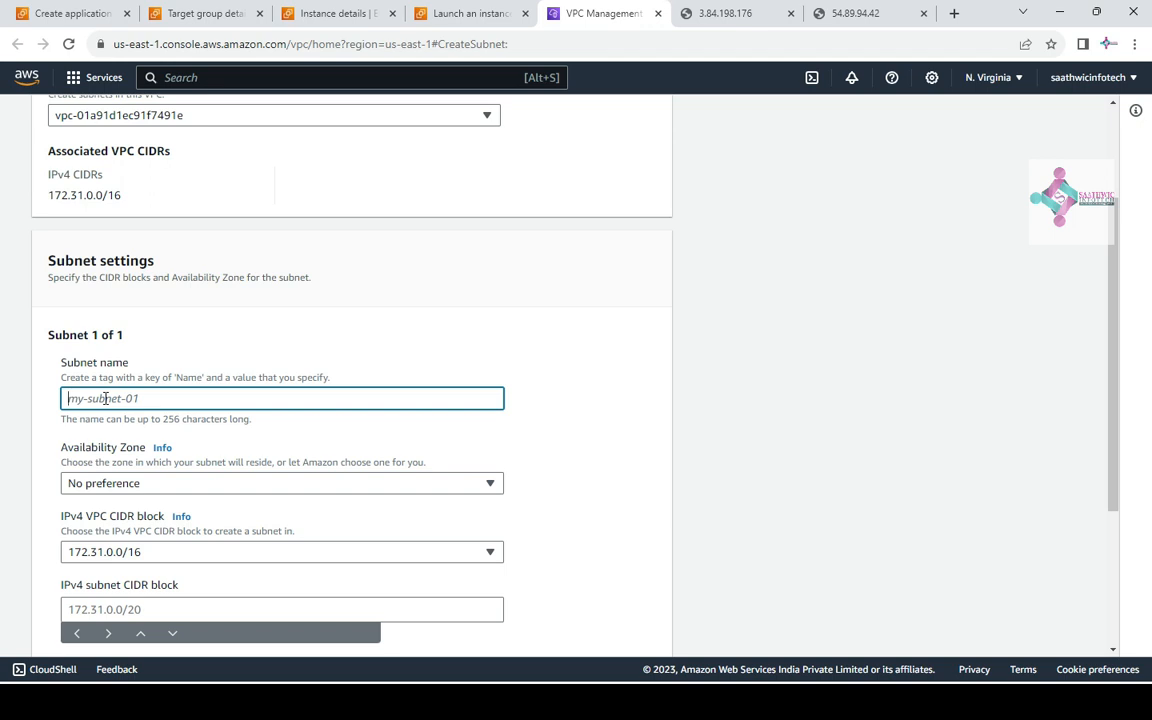
{"action": "type", "text": "us"}
Place the subnet in availability zone us-east-1a and set its IPv4 subnet CIDR block to 172.31.64.0/20
{"action": "scroll", "coordinate": [102, 395], "scroll_direction": "down", "scroll_amount": 2}
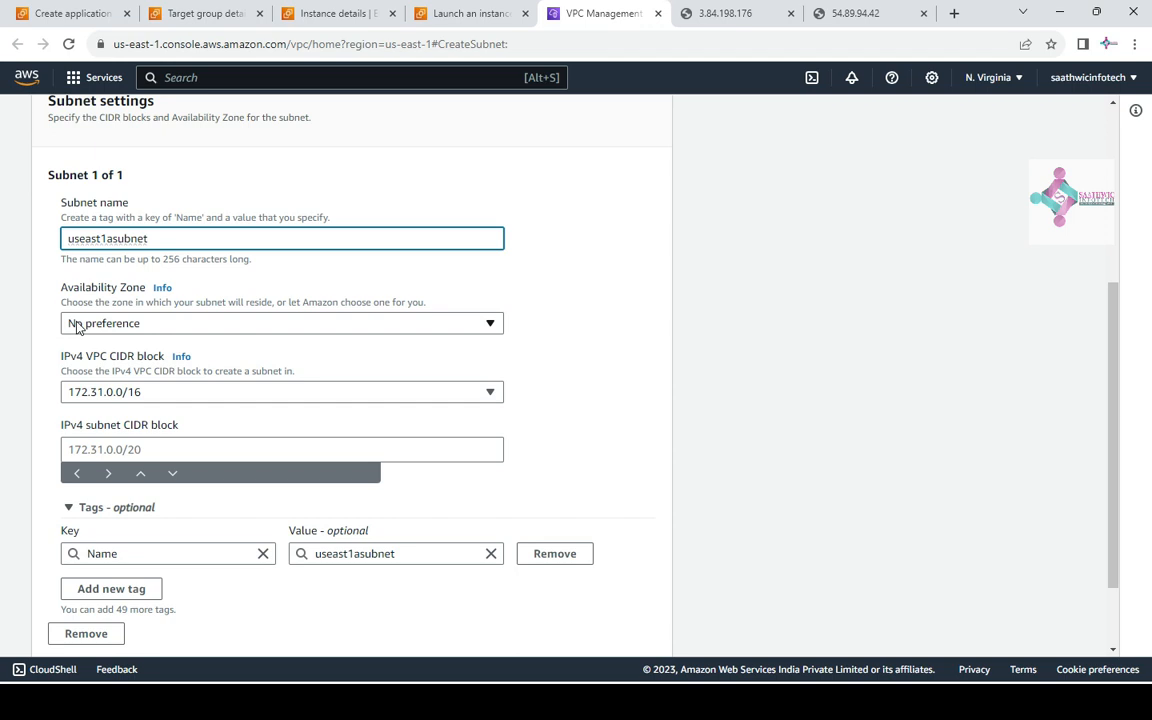
{"action": "left_click", "coordinate": [134, 326]}
{"action": "left_click", "coordinate": [184, 414]}
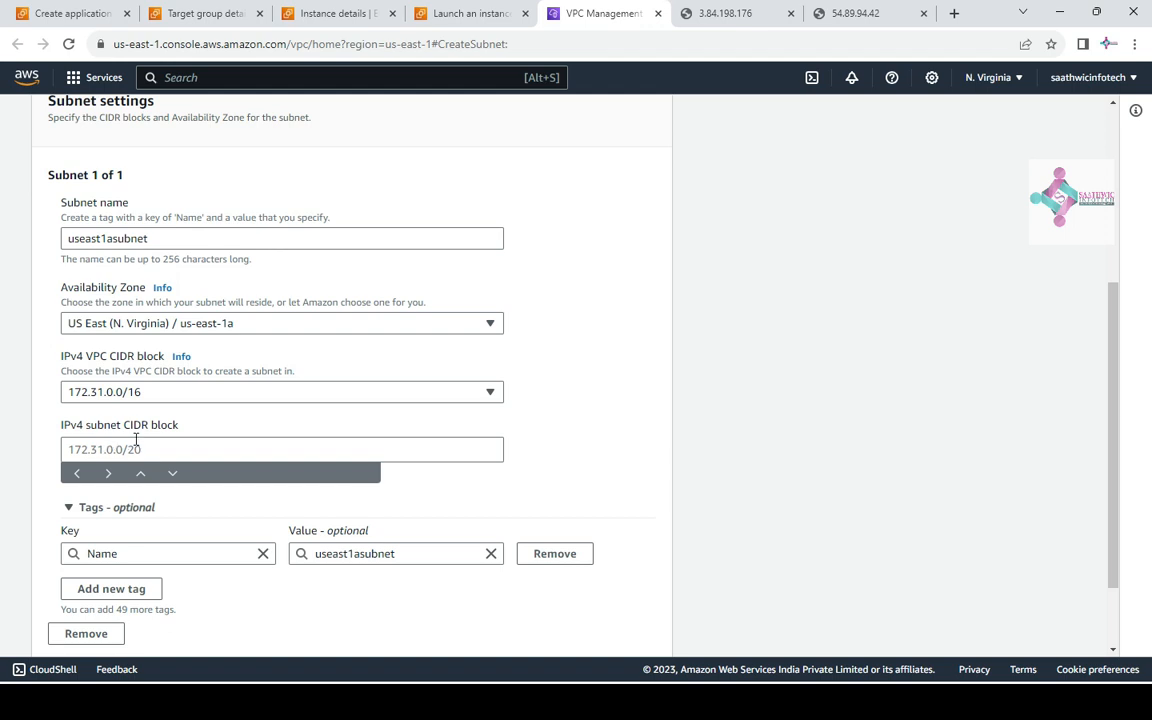
{"action": "scroll", "coordinate": [475, 452], "scroll_direction": "down", "scroll_amount": 2}
{"action": "left_click", "coordinate": [131, 343]}
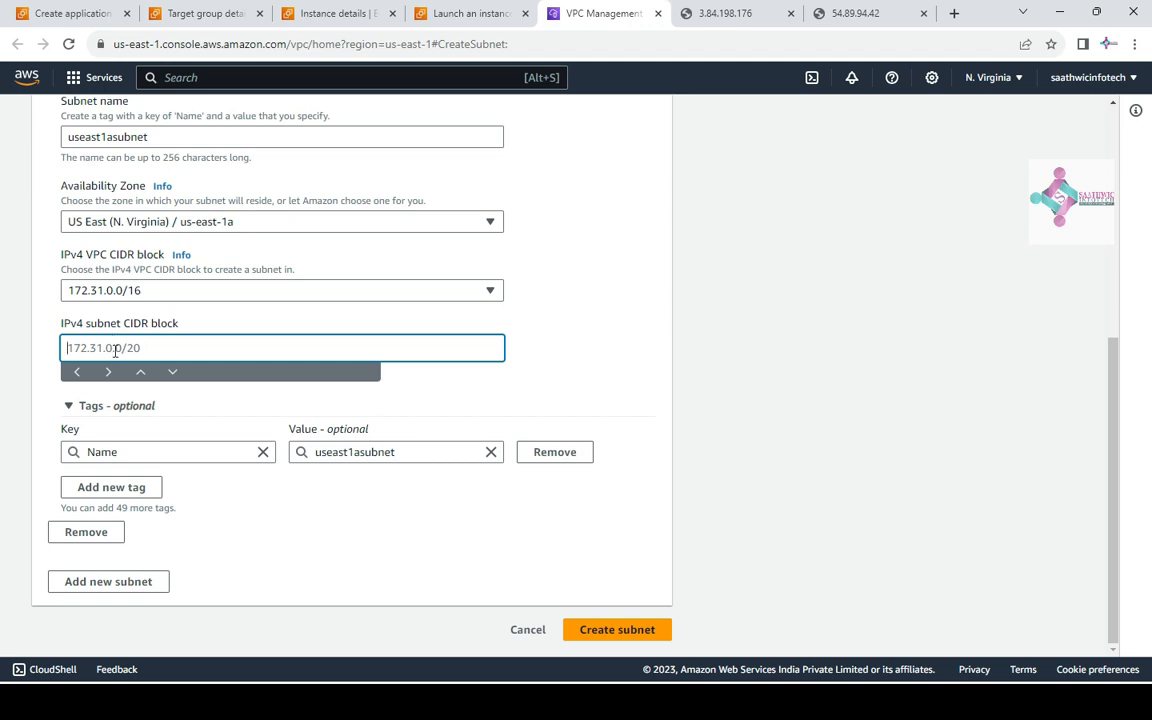
{"action": "type", "text": "172.31.64.0/"}
{"action": "type", "text": "20"}
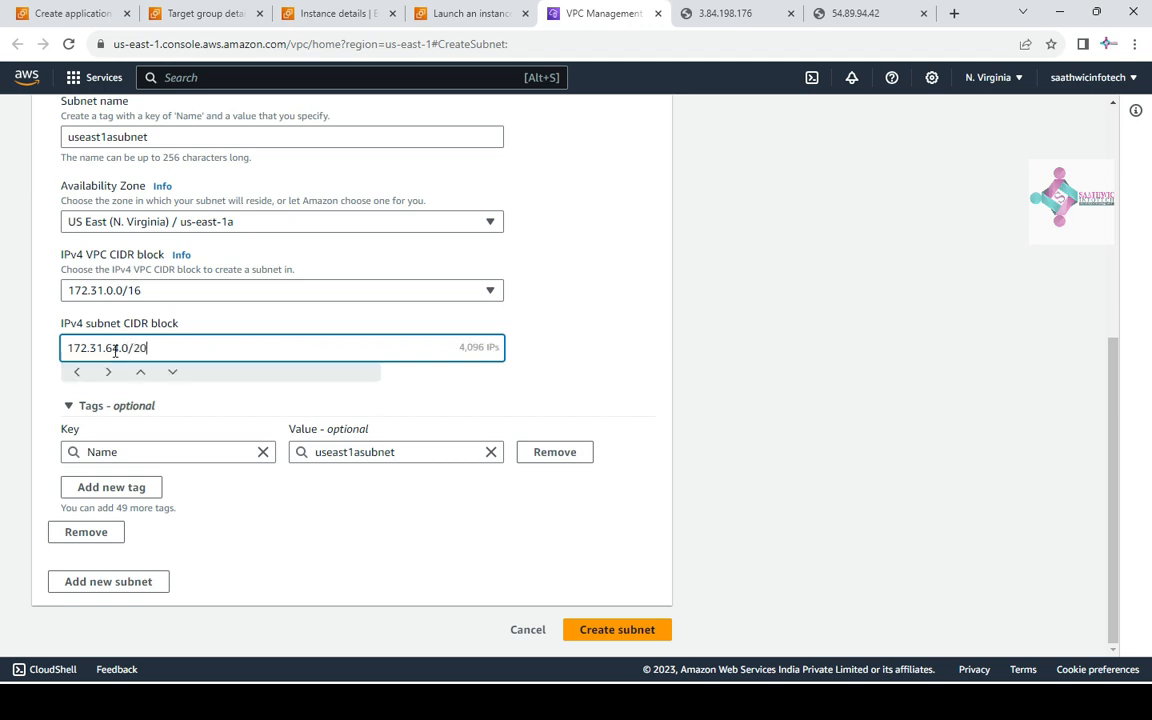
{"action": "left_click", "coordinate": [586, 352]}
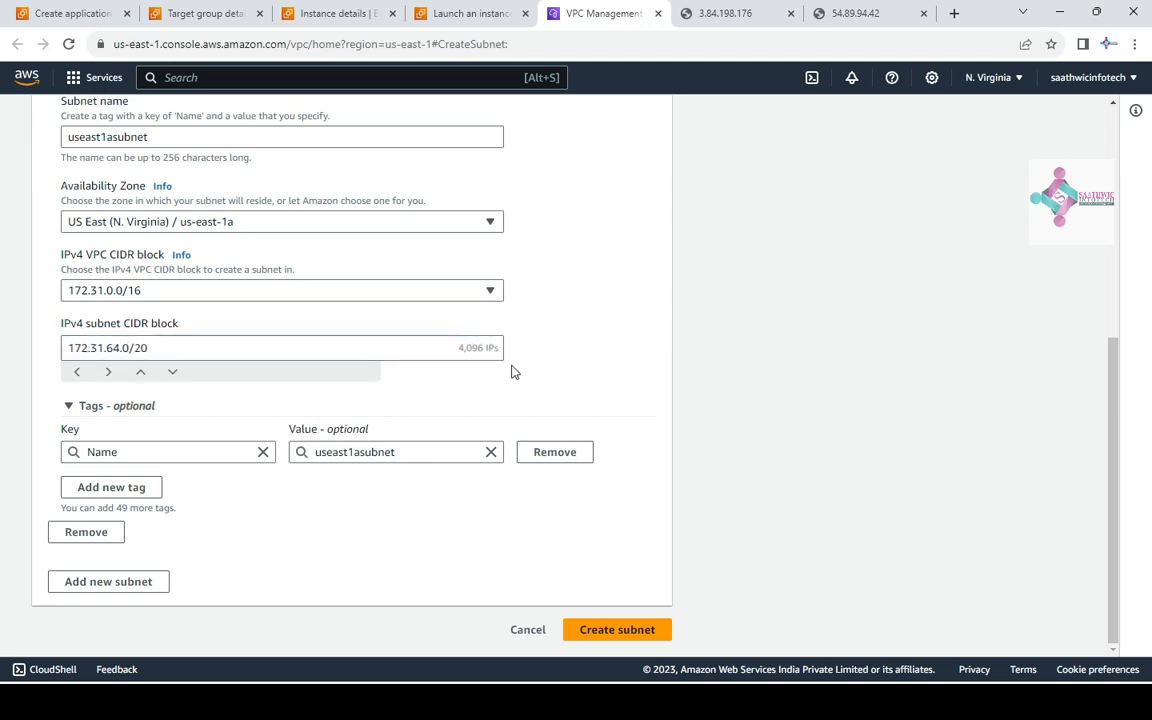
Check the subnet's VPC, availability zone and CIDR block settings, and create the subnet
{"action": "left_click", "coordinate": [172, 347]}
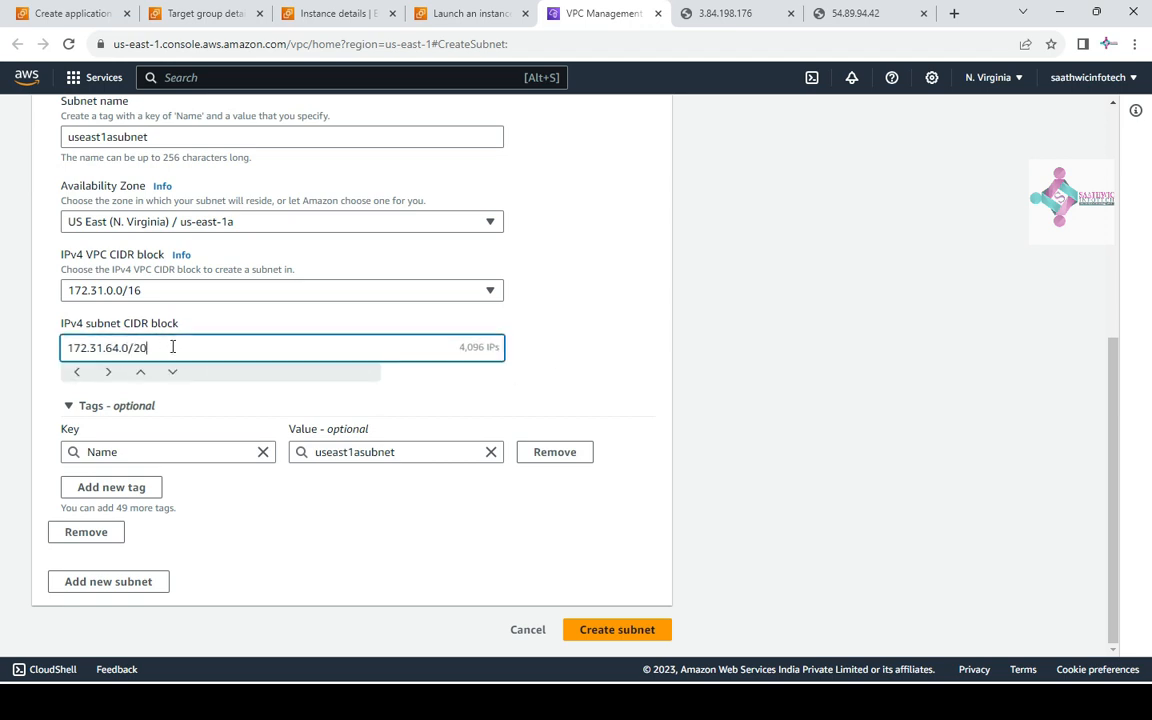
{"action": "left_click_drag", "start_coordinate": [172, 347], "coordinate": [69, 345]}
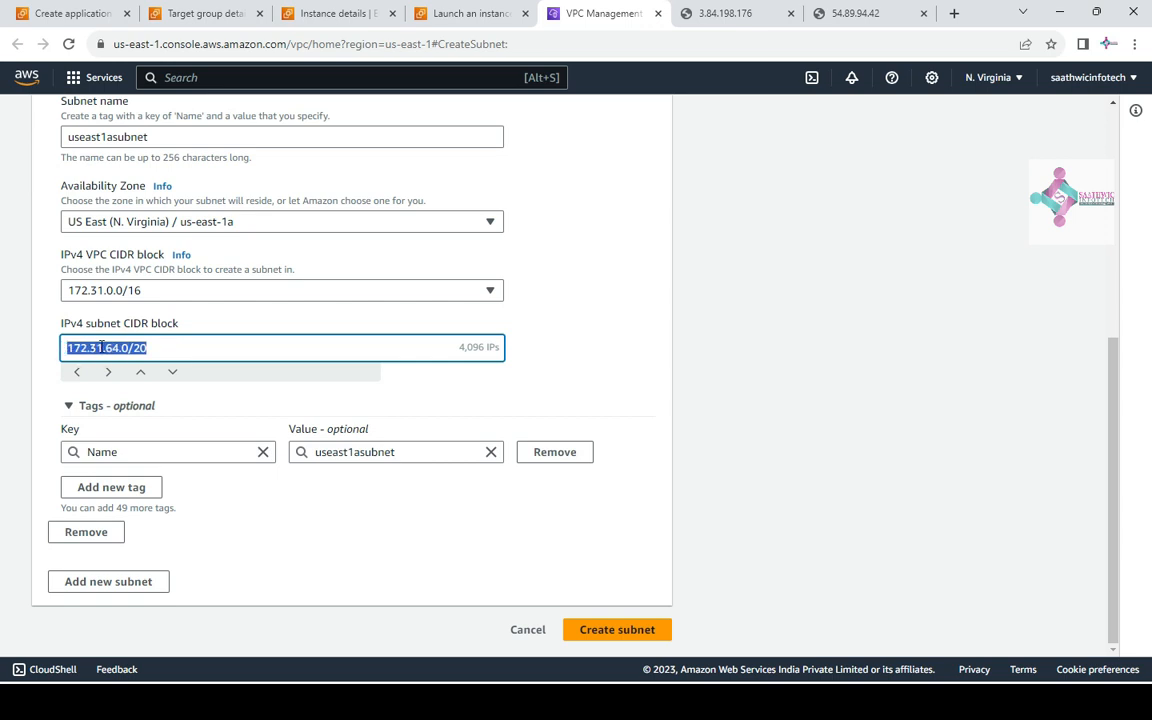
{"action": "left_click_drag", "start_coordinate": [451, 349], "coordinate": [511, 350]}
{"action": "left_click", "coordinate": [558, 363]}
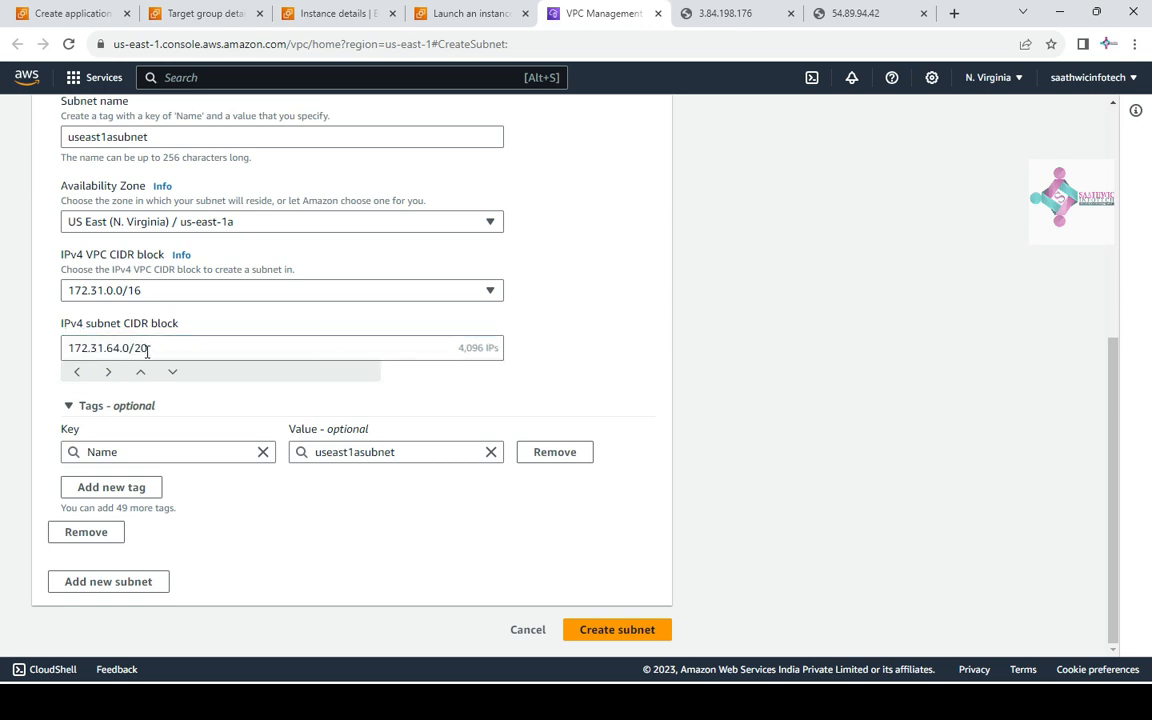
{"action": "left_click_drag", "start_coordinate": [150, 348], "coordinate": [41, 352]}
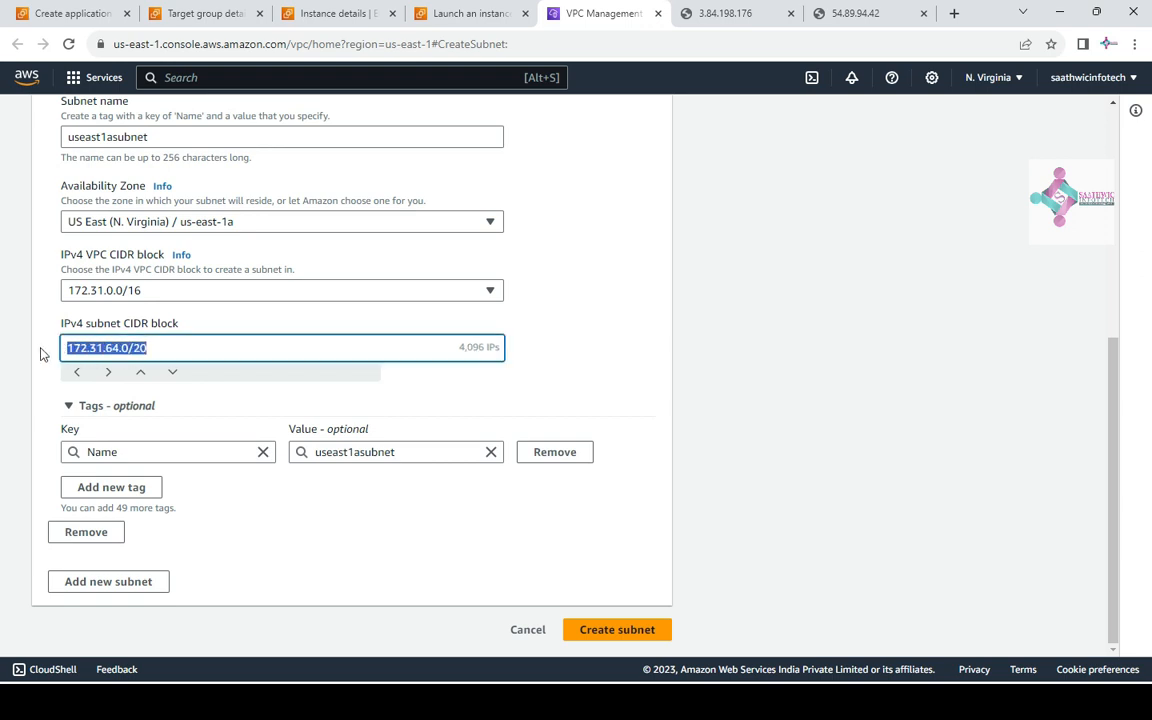
{"action": "left_click", "coordinate": [517, 377]}
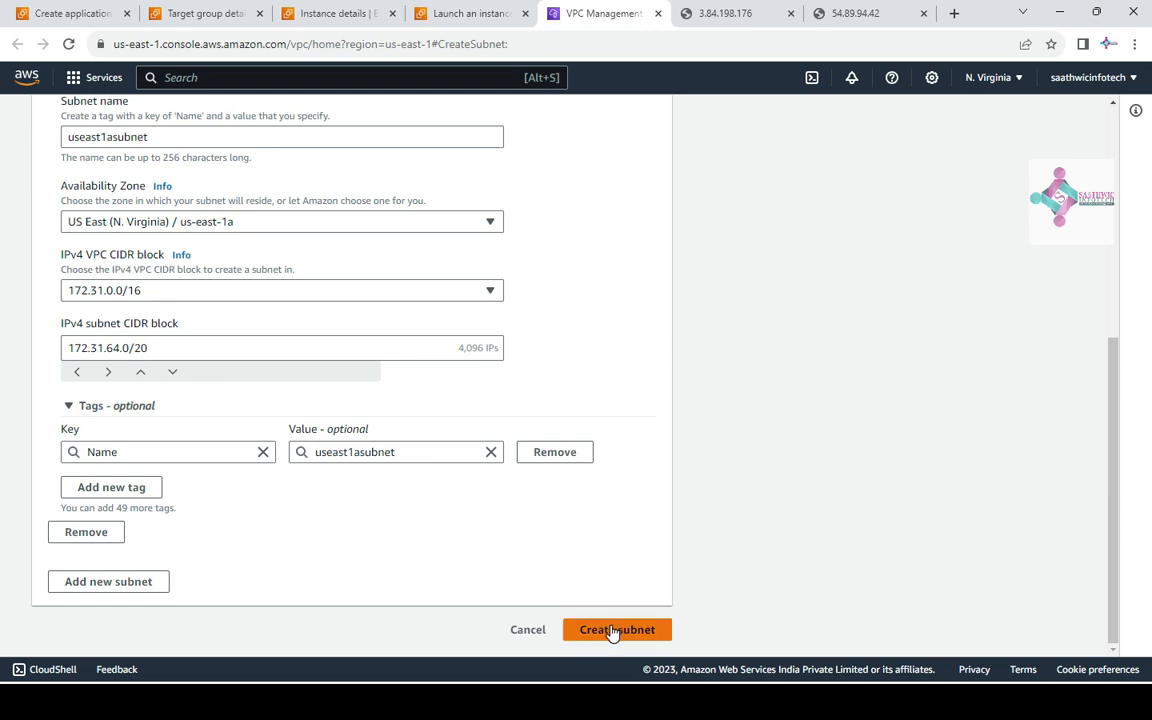
{"action": "scroll", "coordinate": [299, 535], "scroll_direction": "up", "scroll_amount": 3}
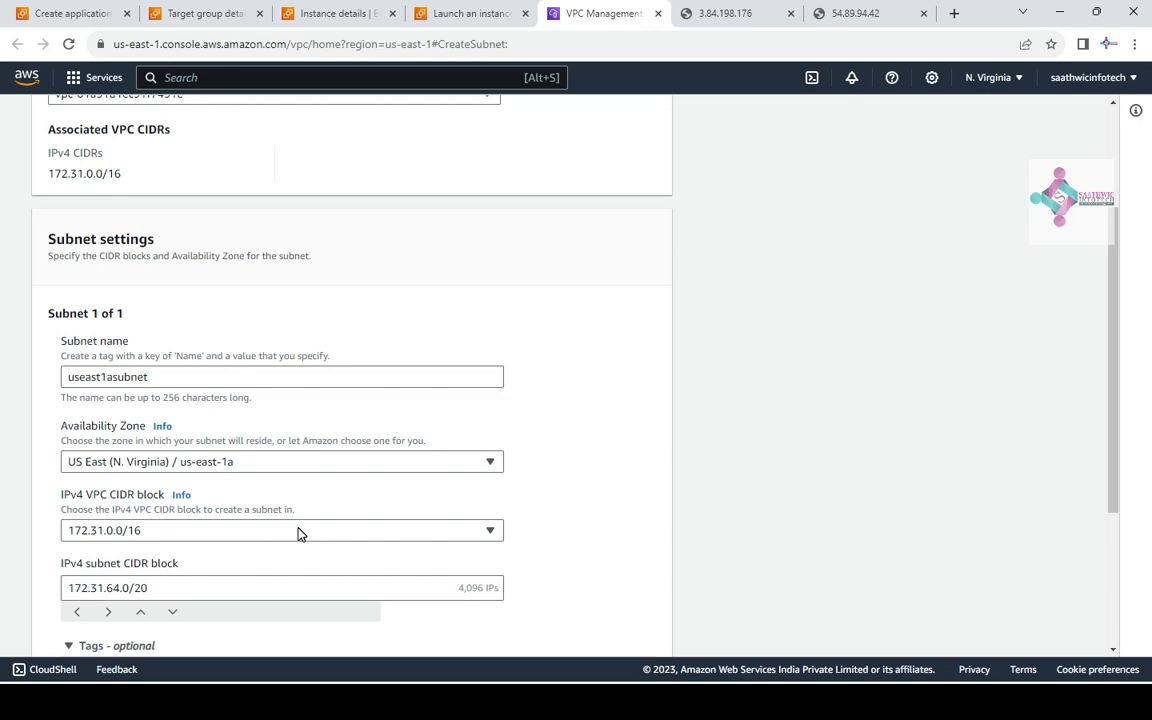
{"action": "scroll", "coordinate": [299, 535], "scroll_direction": "up", "scroll_amount": 2}
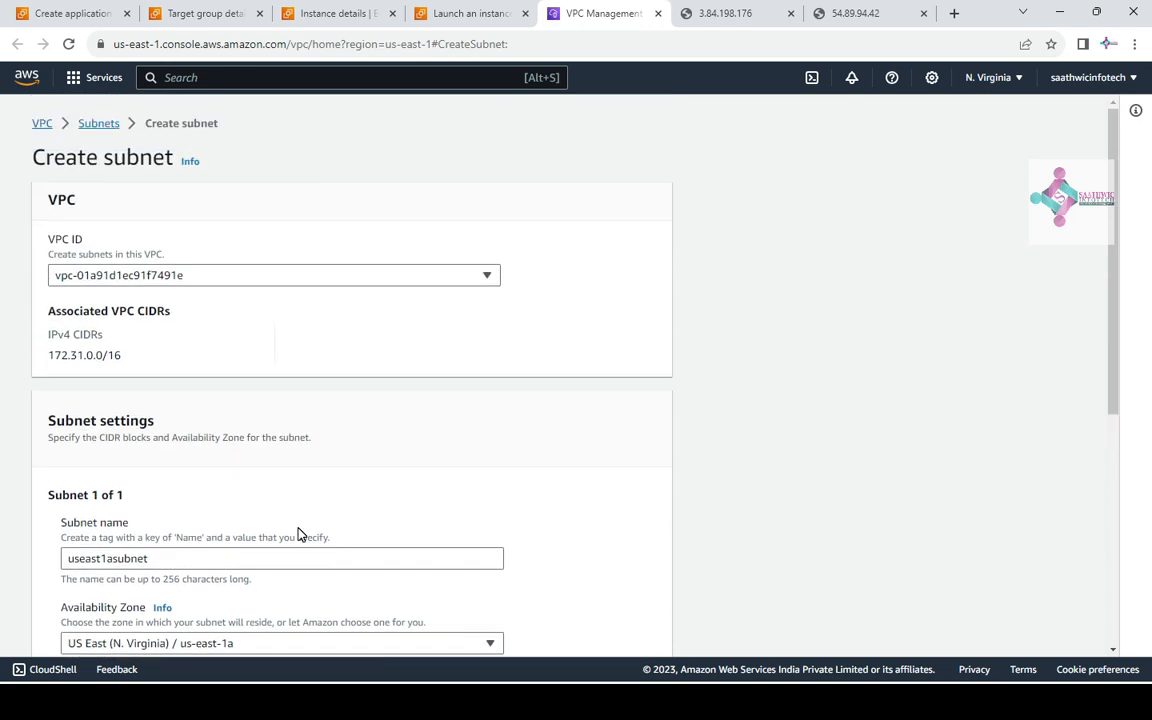
{"action": "scroll", "coordinate": [299, 535], "scroll_direction": "down", "scroll_amount": 1}
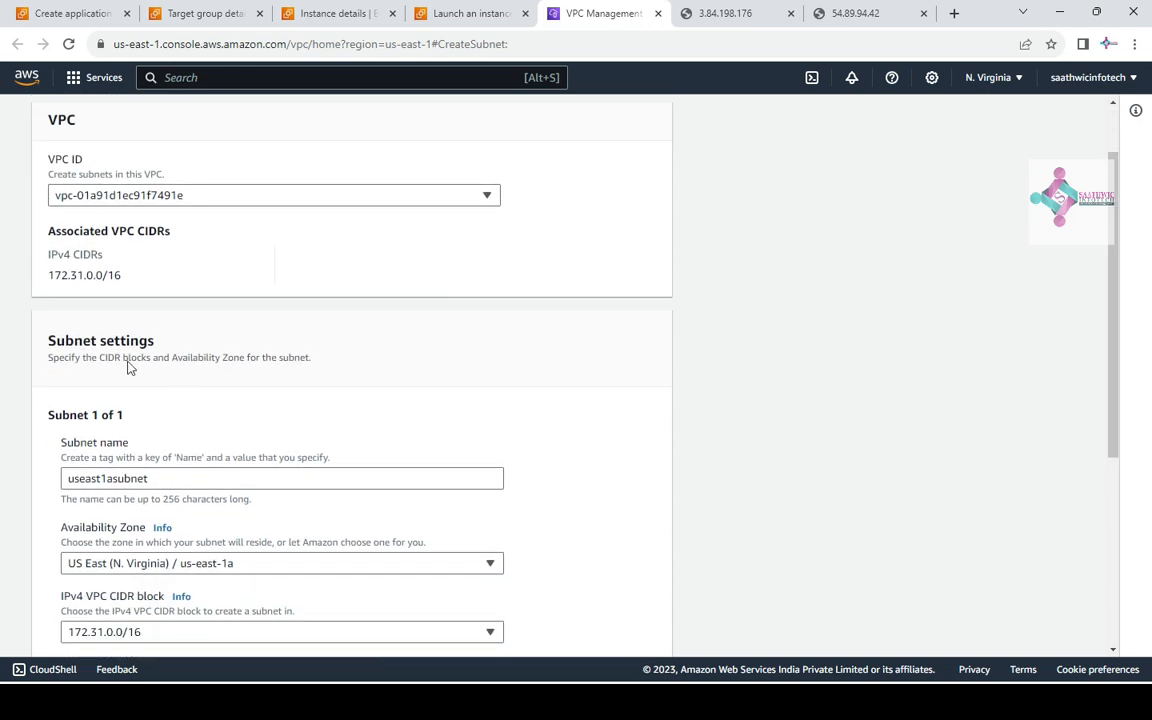
{"action": "scroll", "coordinate": [175, 420], "scroll_direction": "down", "scroll_amount": 2}
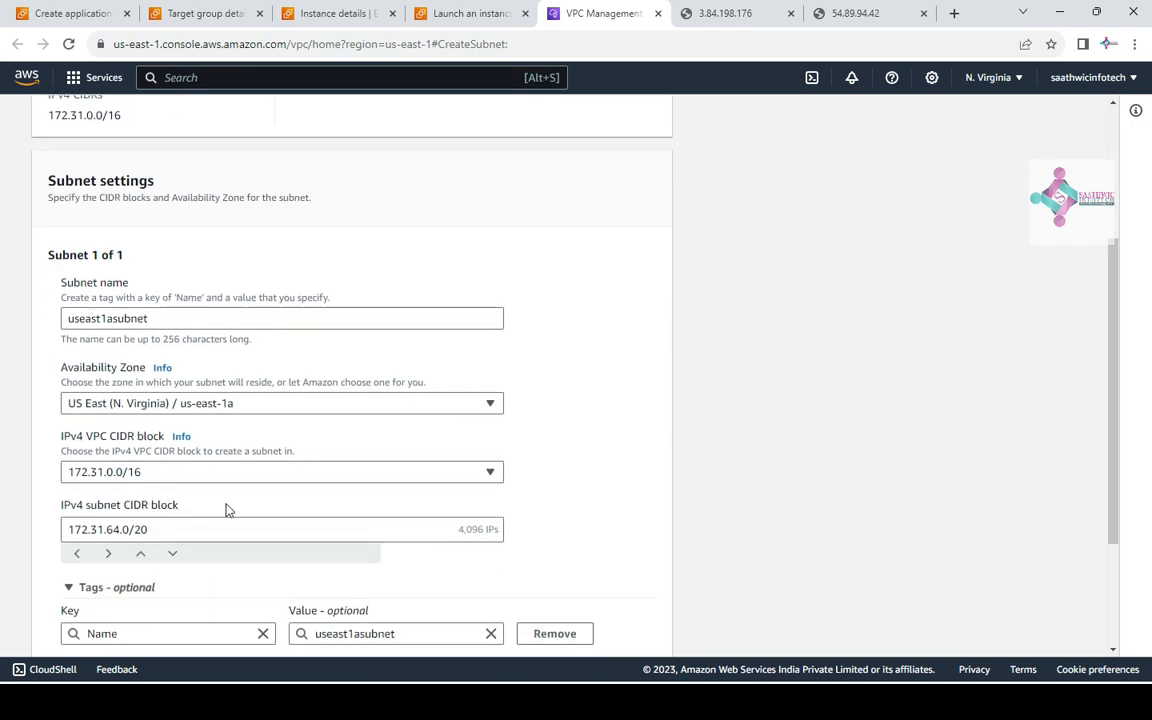
{"action": "scroll", "coordinate": [226, 509], "scroll_direction": "down", "scroll_amount": 1}
{"action": "scroll", "coordinate": [290, 514], "scroll_direction": "down", "scroll_amount": 1}
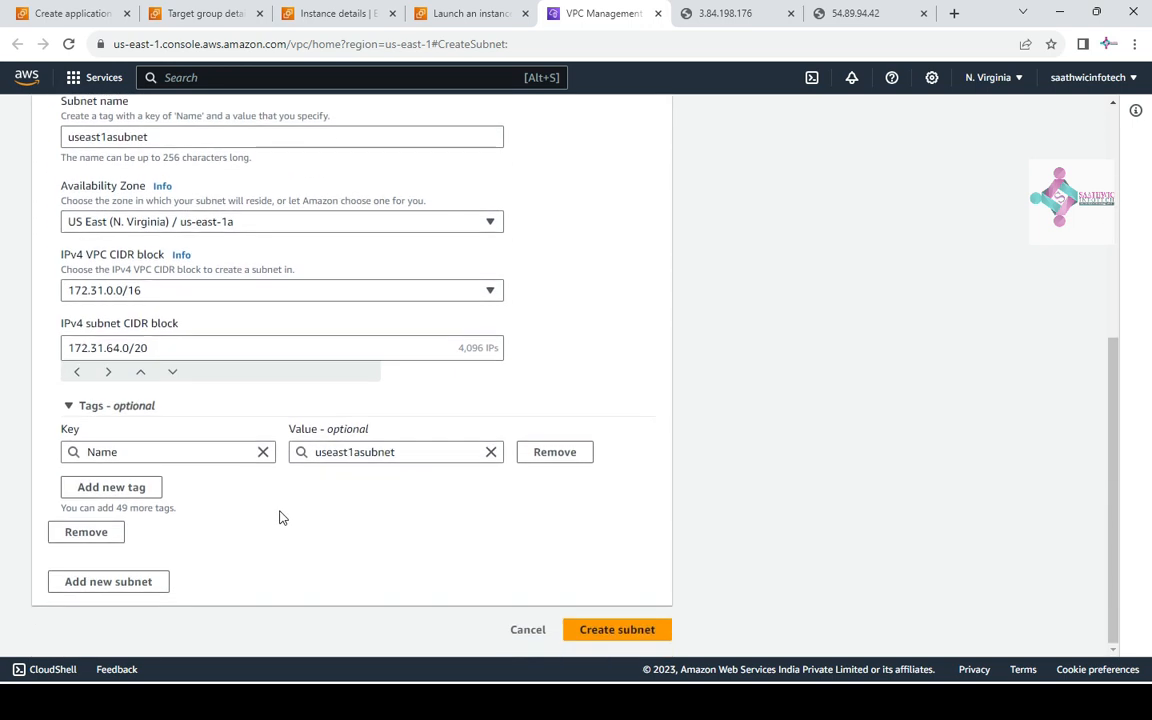
{"action": "left_click", "coordinate": [617, 630]}
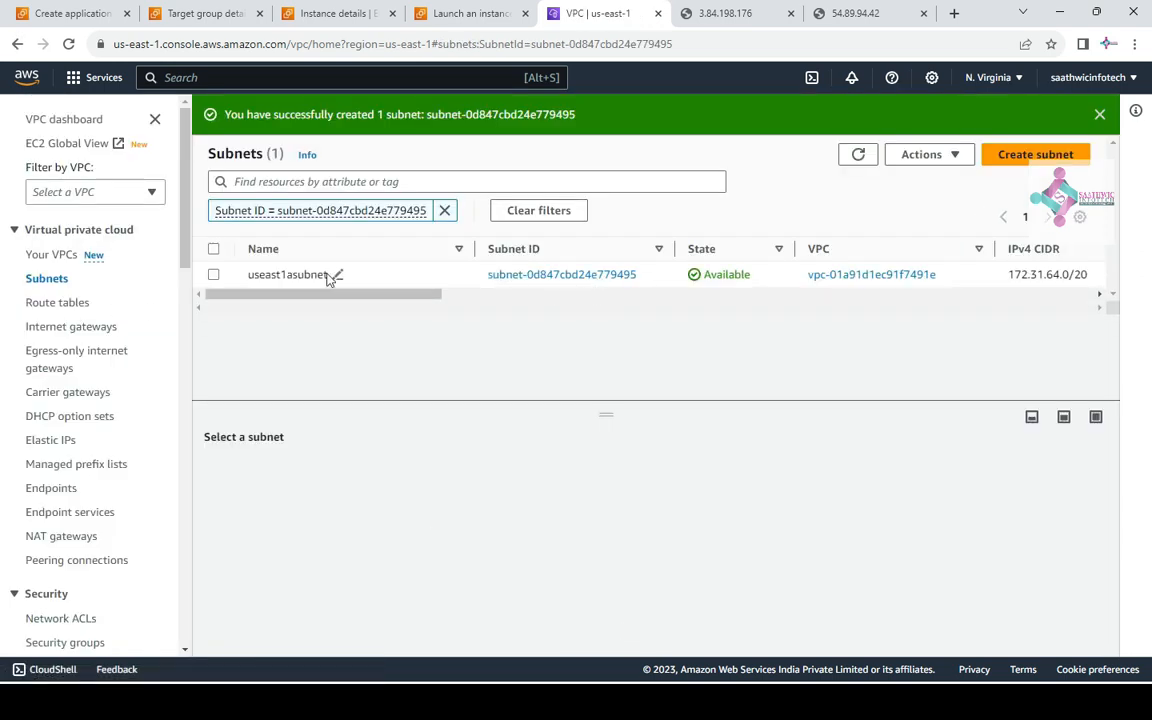
Enable auto-assign public IPv4 address in the settings of useast1asubnet and save them
{"action": "left_click", "coordinate": [543, 280]}
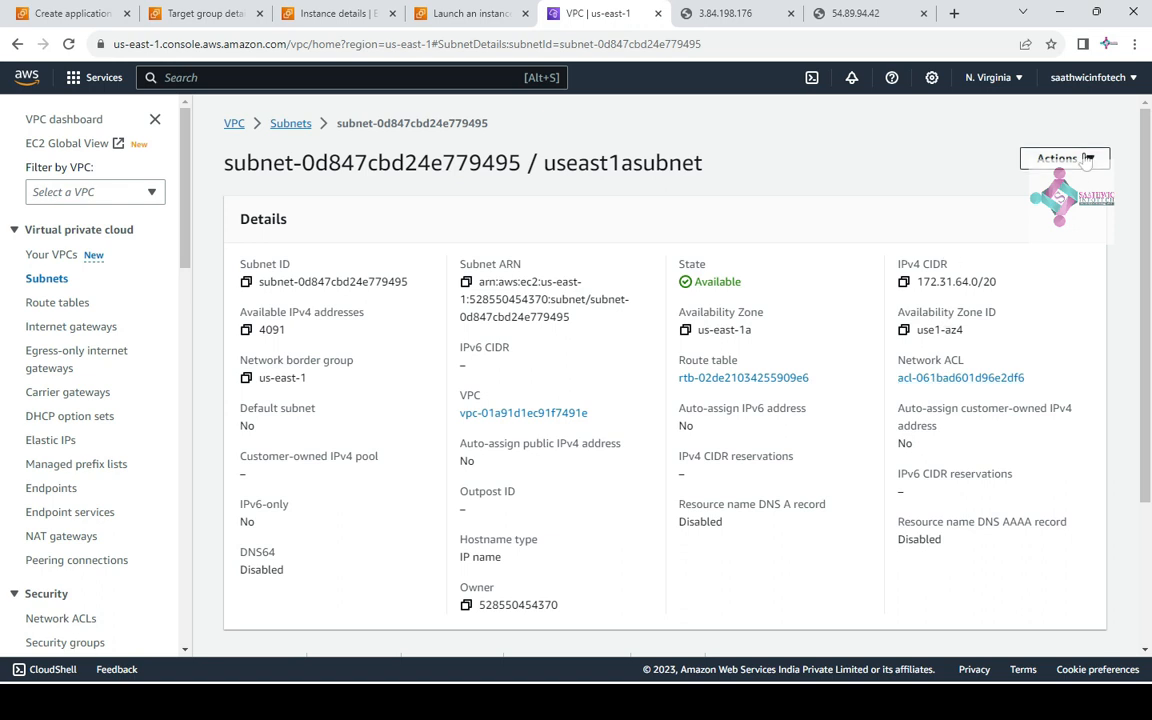
{"action": "left_click", "coordinate": [1055, 158]}
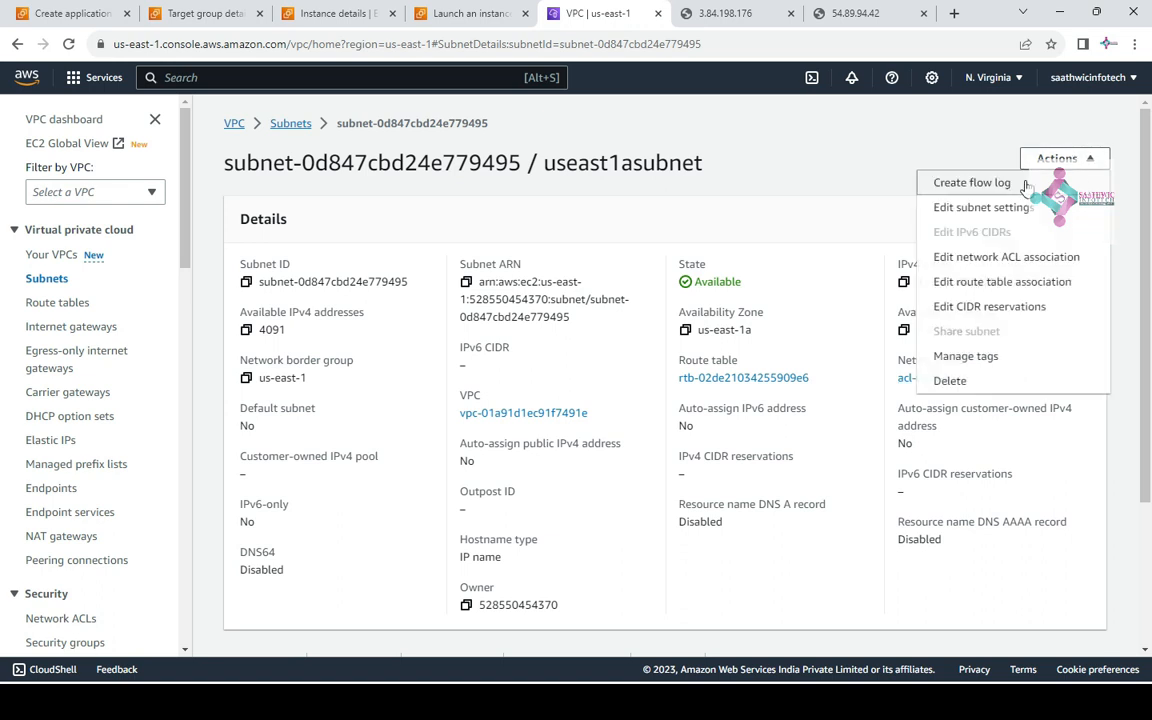
{"action": "left_click", "coordinate": [975, 210]}
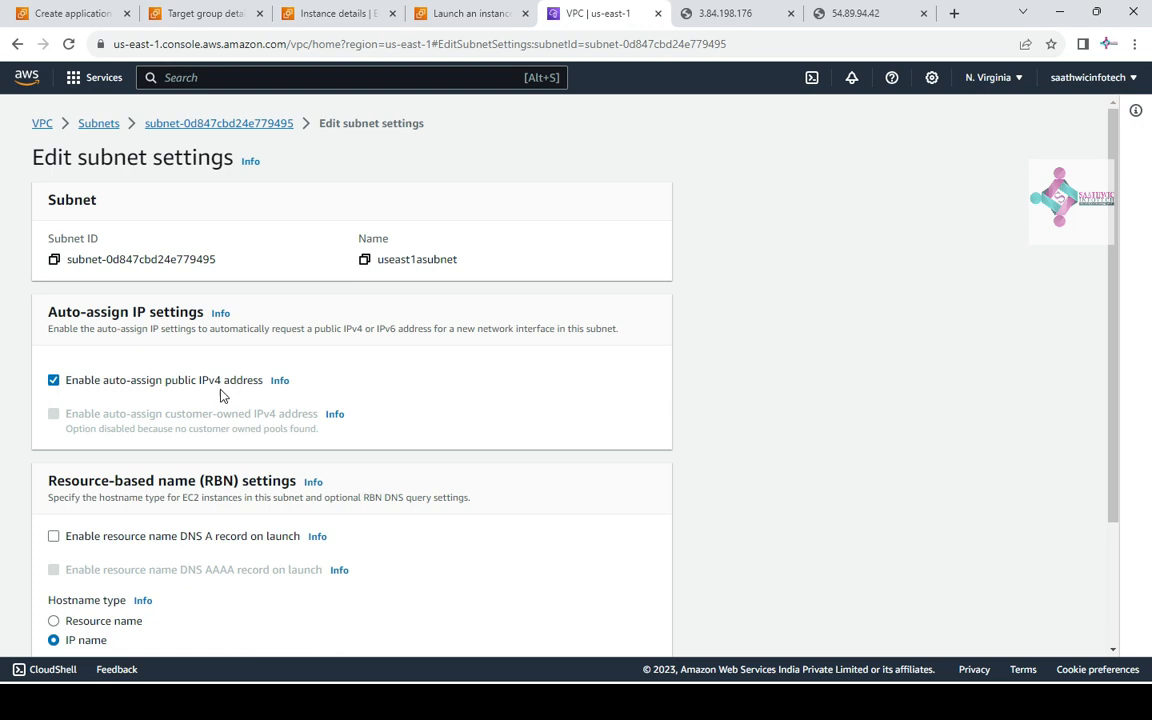
{"action": "scroll", "coordinate": [215, 398], "scroll_direction": "down", "scroll_amount": 3}
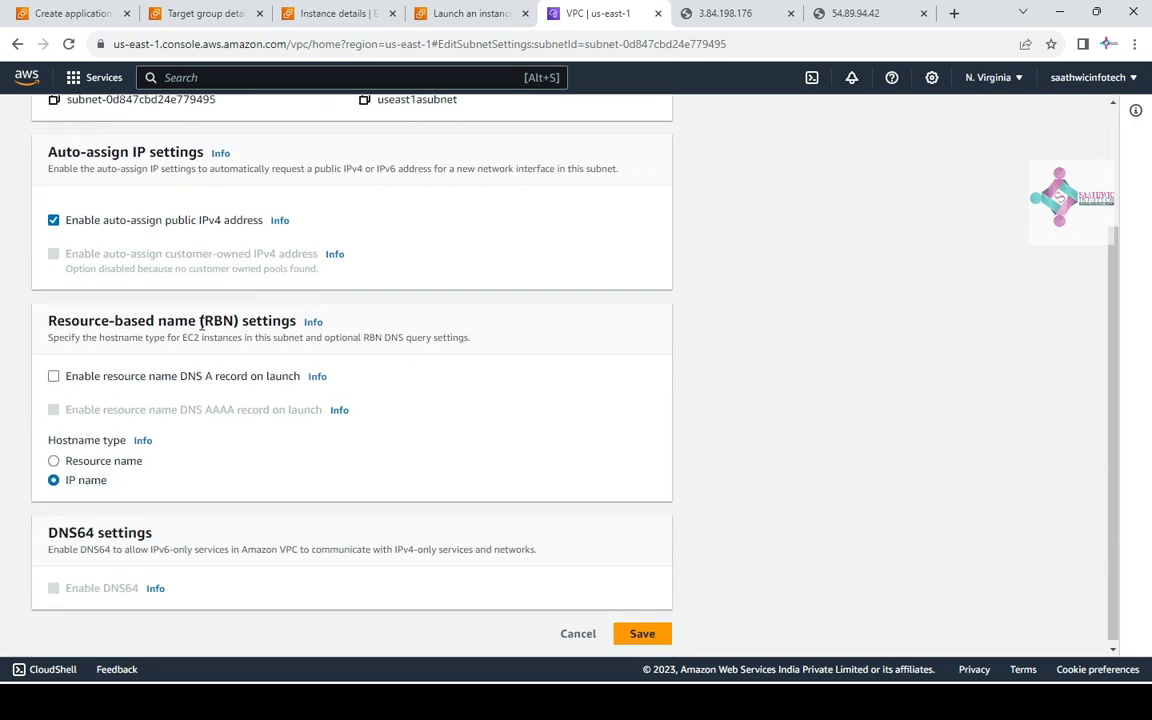
{"action": "scroll", "coordinate": [201, 326], "scroll_direction": "up", "scroll_amount": 3}
{"action": "scroll", "coordinate": [183, 352], "scroll_direction": "down", "scroll_amount": 2}
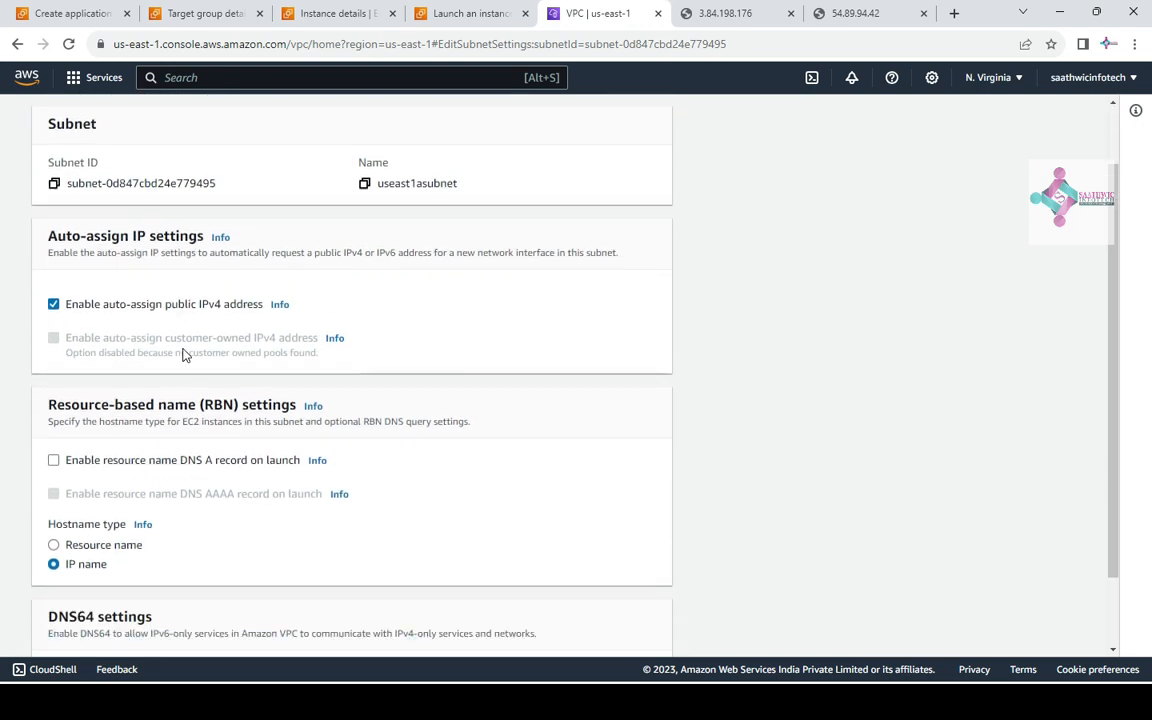
{"action": "scroll", "coordinate": [588, 421], "scroll_direction": "down", "scroll_amount": 2}
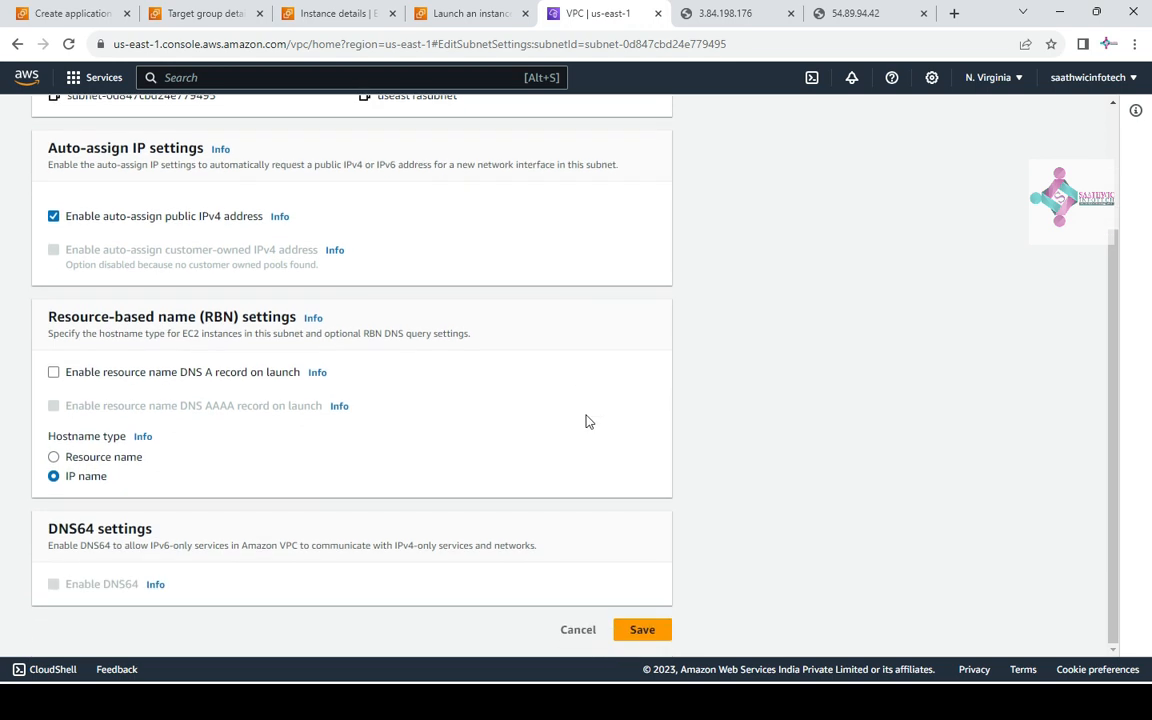
{"action": "left_click", "coordinate": [648, 628]}
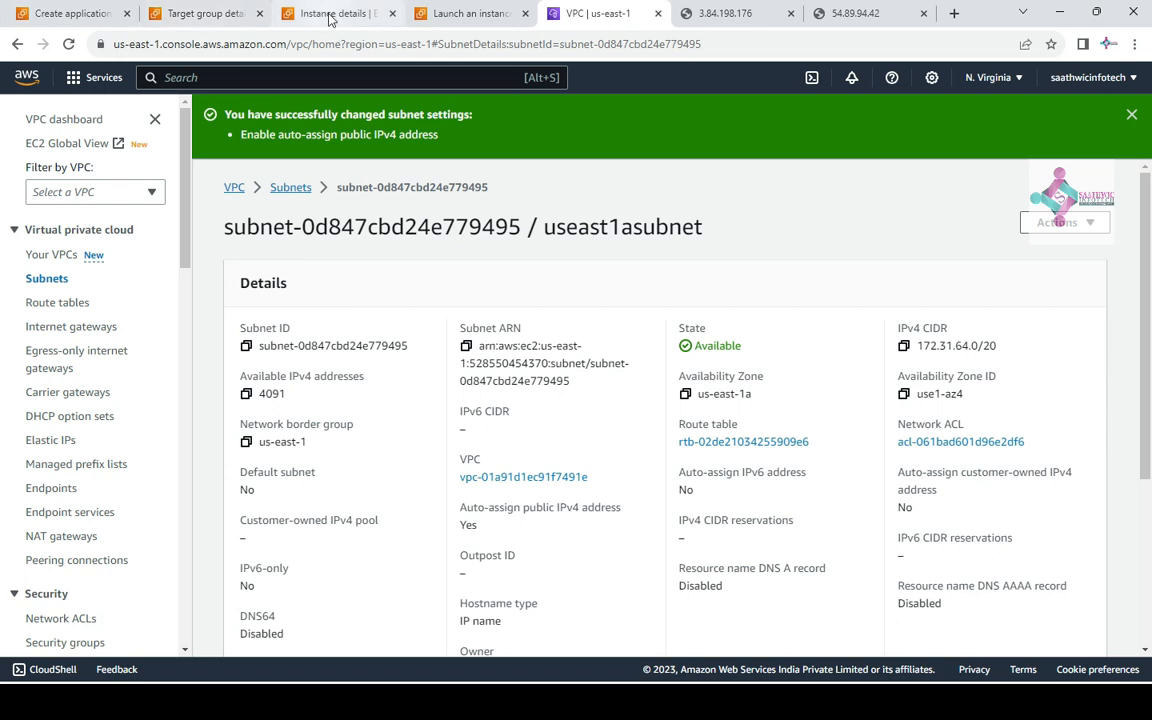
Return to the instance launch form and assign subnet useast1asubnet and the existing security group Webserversecuritygroup
{"action": "left_click", "coordinate": [449, 15]}
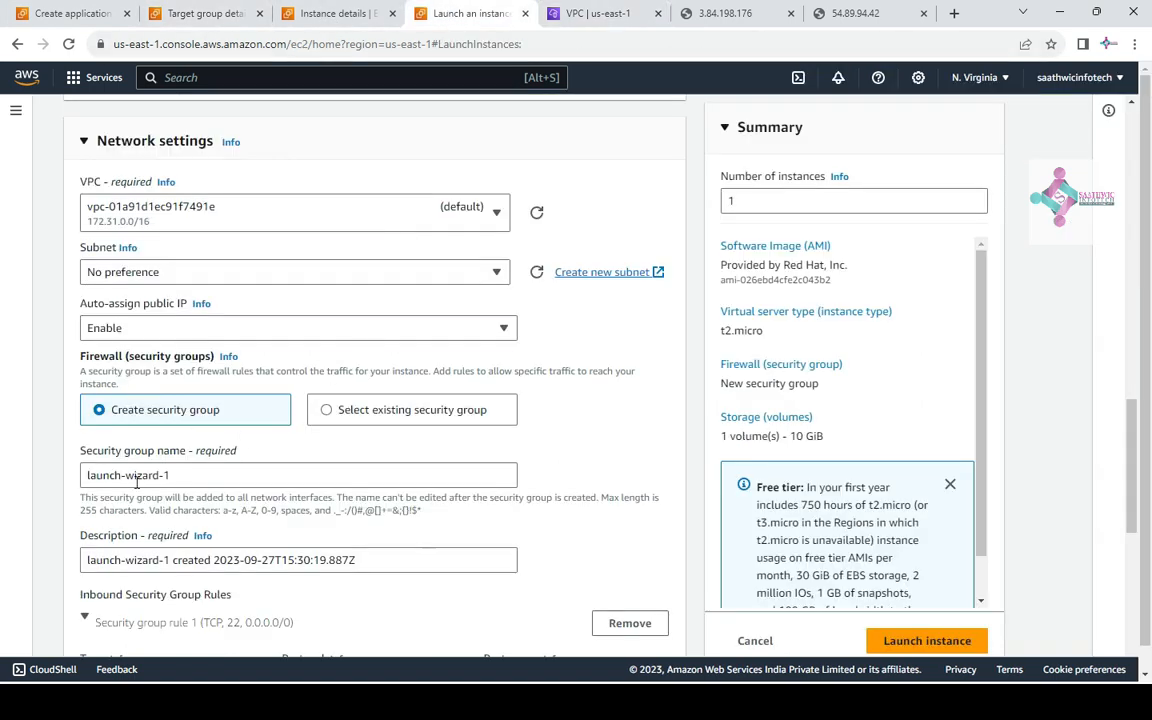
{"action": "left_click", "coordinate": [498, 276]}
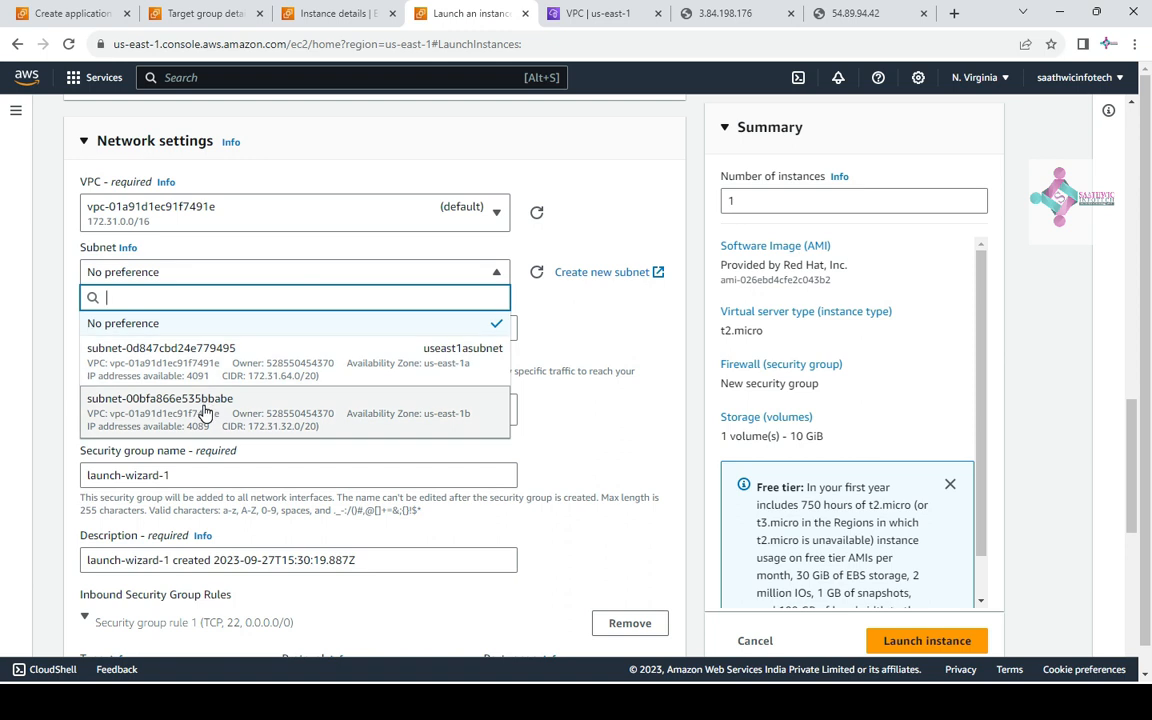
{"action": "left_click", "coordinate": [475, 360]}
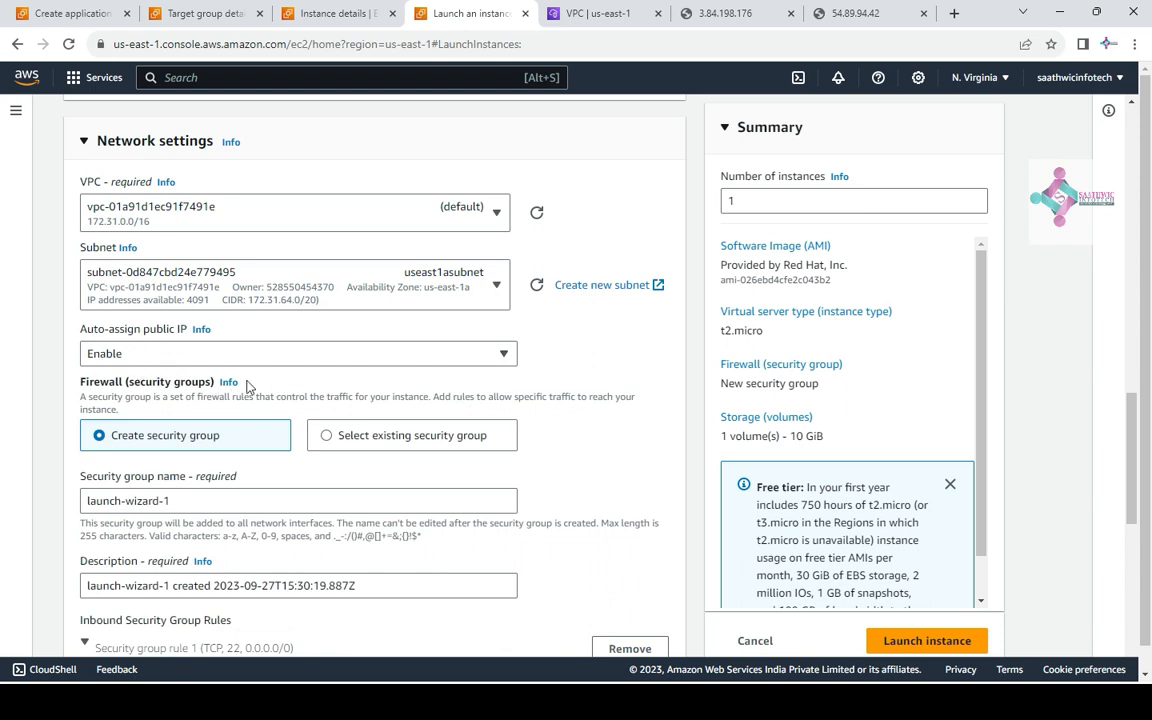
{"action": "scroll", "coordinate": [337, 438], "scroll_direction": "down", "scroll_amount": 2}
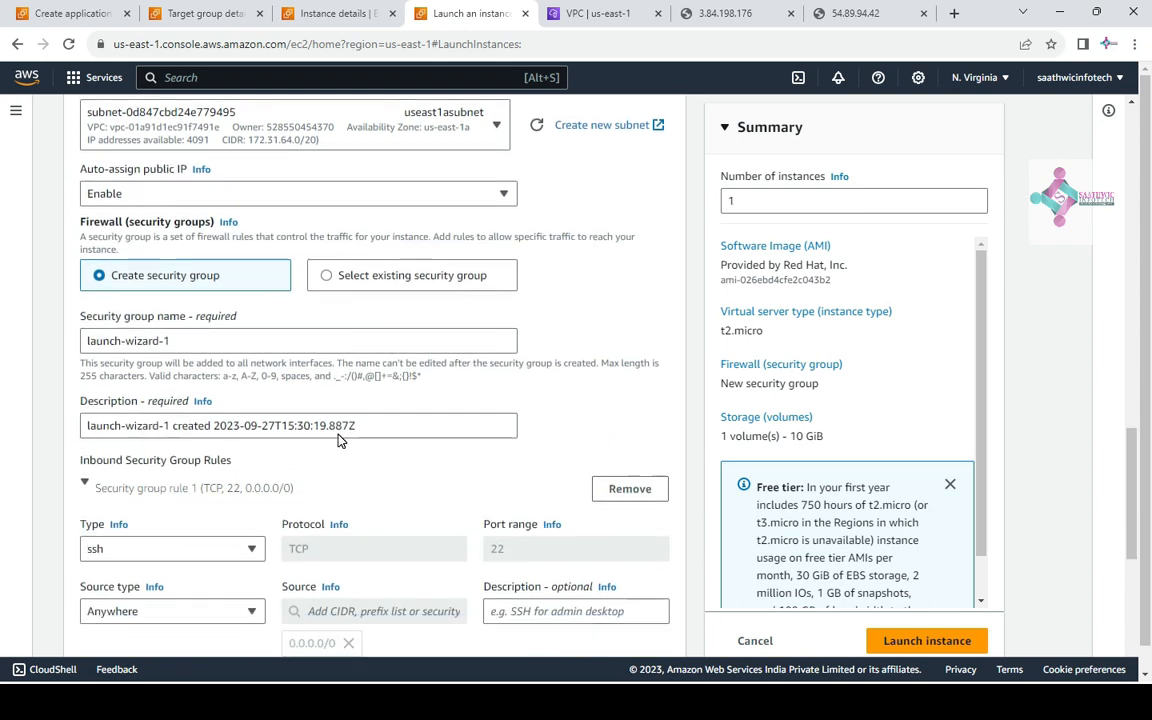
{"action": "left_click", "coordinate": [326, 277]}
{"action": "left_click", "coordinate": [293, 345]}
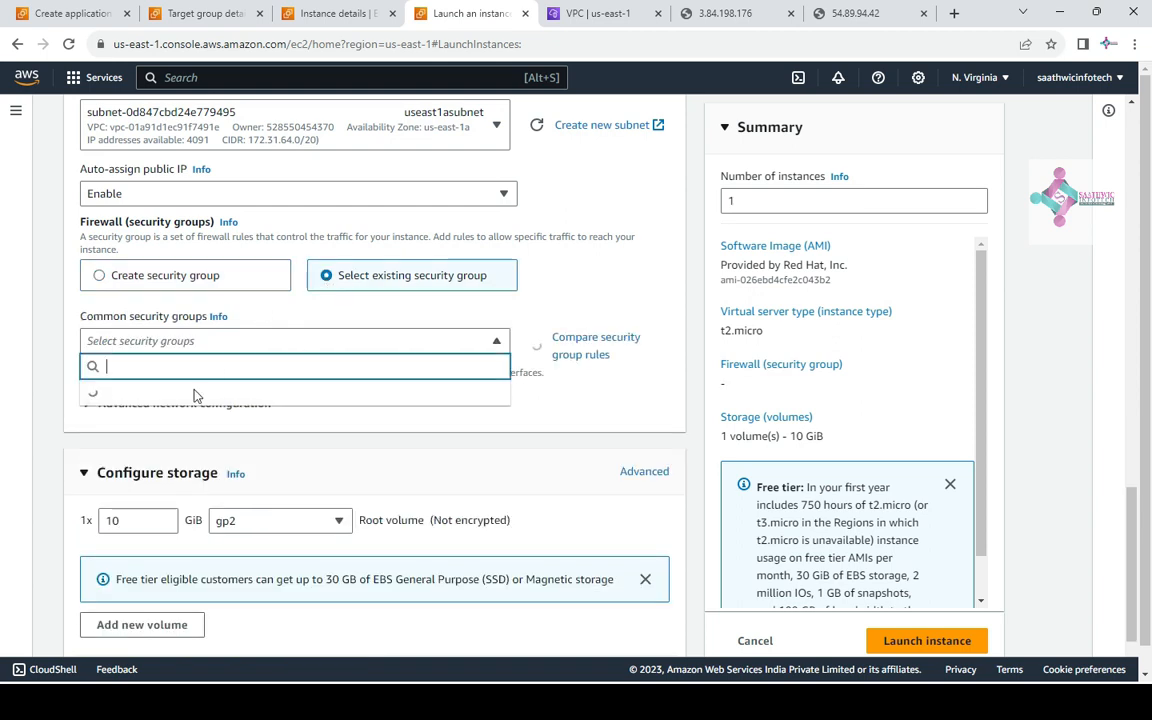
{"action": "left_click", "coordinate": [124, 440]}
Expand the advanced details and enter a bash user data script that runs yum update -y, installs httpd, and starts and enables httpd
{"action": "scroll", "coordinate": [350, 435], "scroll_direction": "down", "scroll_amount": 3}
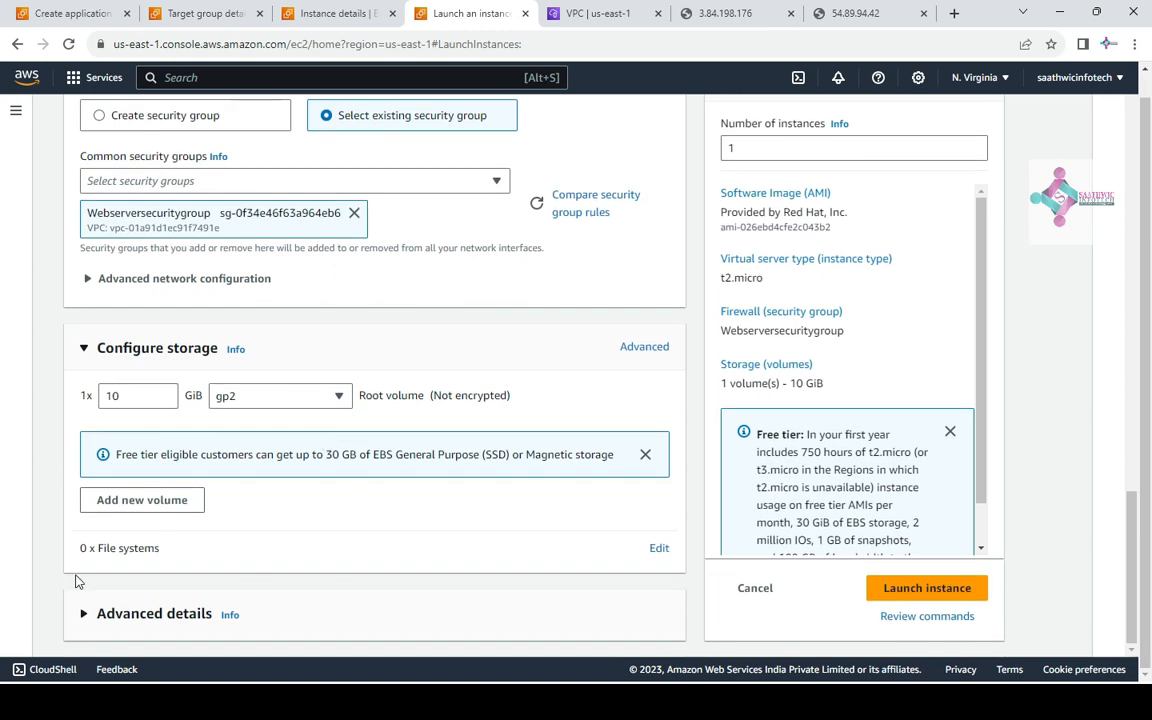
{"action": "left_click", "coordinate": [84, 614]}
{"action": "scroll", "coordinate": [281, 480], "scroll_direction": "down", "scroll_amount": 20}
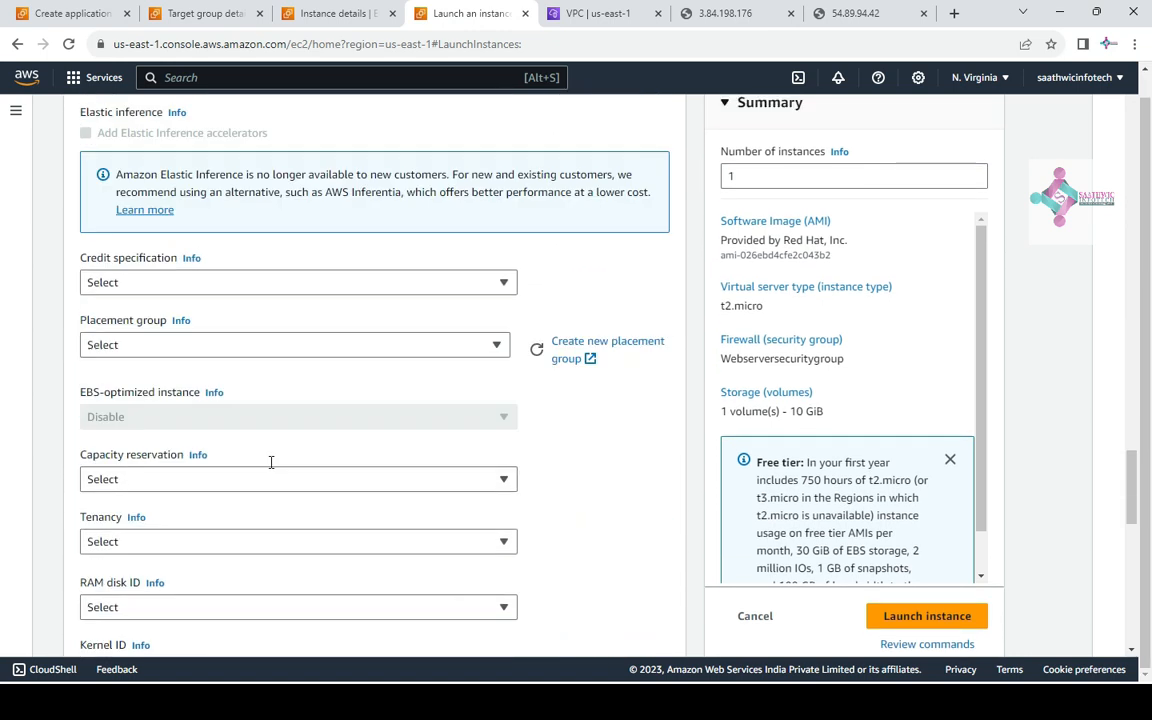
{"action": "scroll", "coordinate": [252, 484], "scroll_direction": "down", "scroll_amount": 2}
{"action": "left_click", "coordinate": [165, 431]}
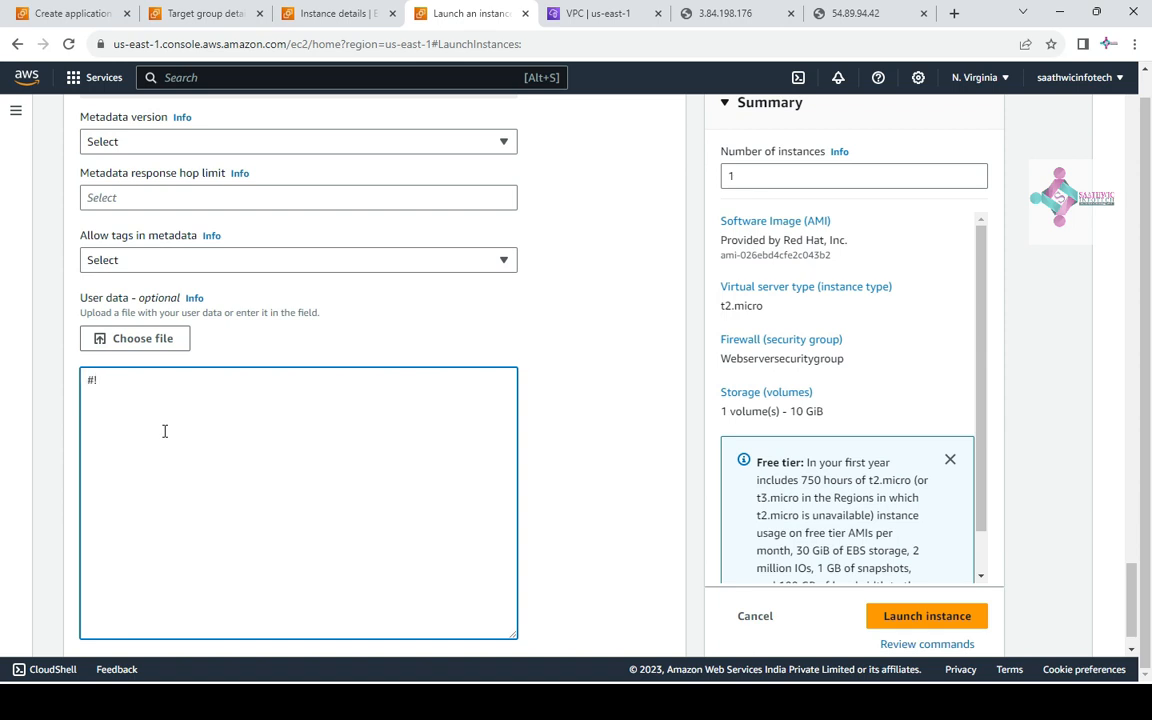
{"action": "type", "text": "#!/bin/bash"}
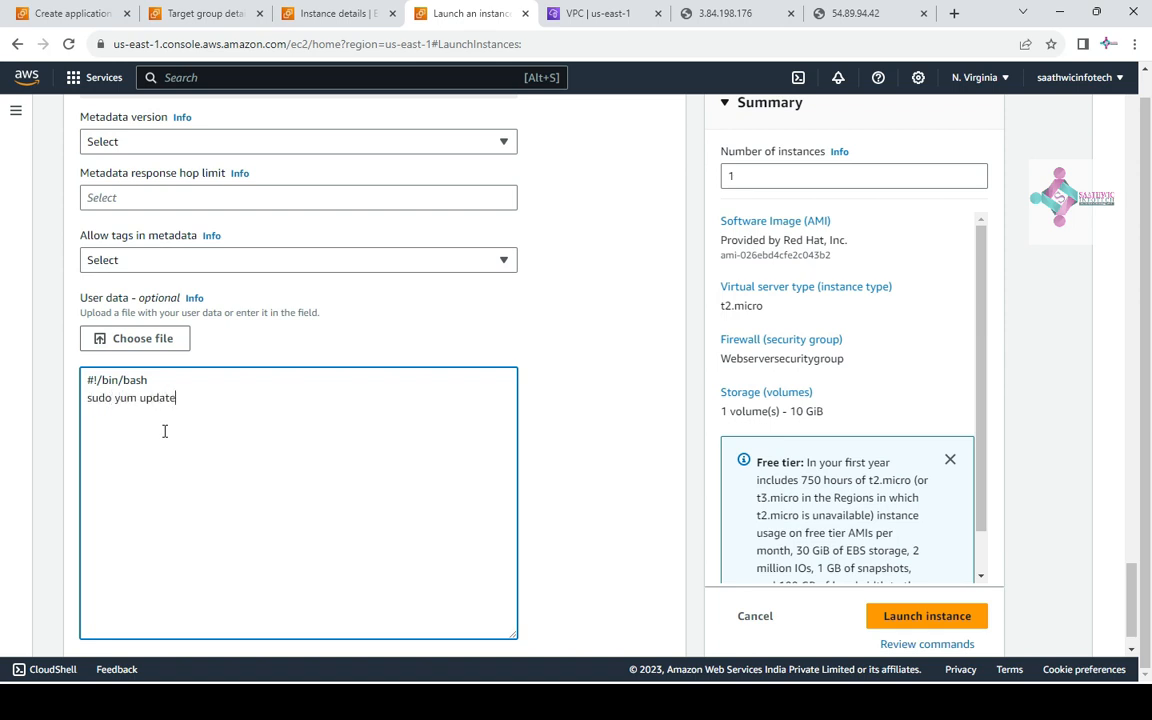
{"action": "type", "text": "udo yum install -y "}
{"action": "type", "text": "httpd"}
{"action": "type", "text": " sudo sys"}
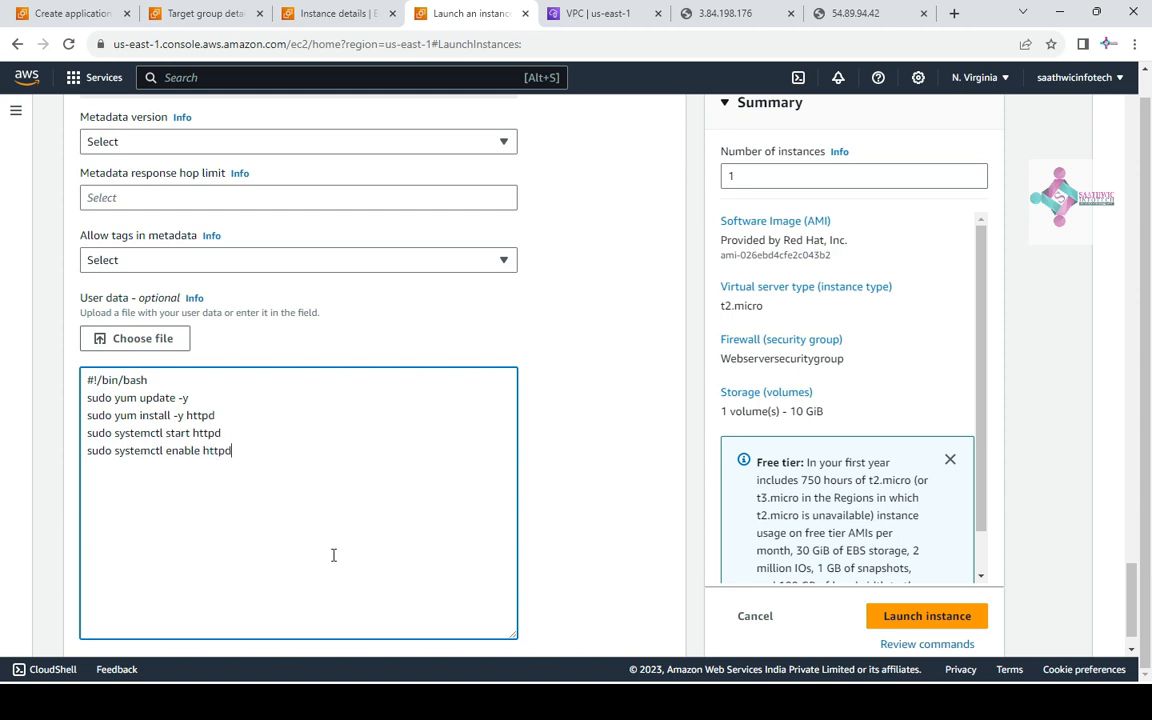
Launch the instance and open the newly launched instance in the instances list
{"action": "scroll", "coordinate": [334, 555], "scroll_direction": "down", "scroll_amount": 1}
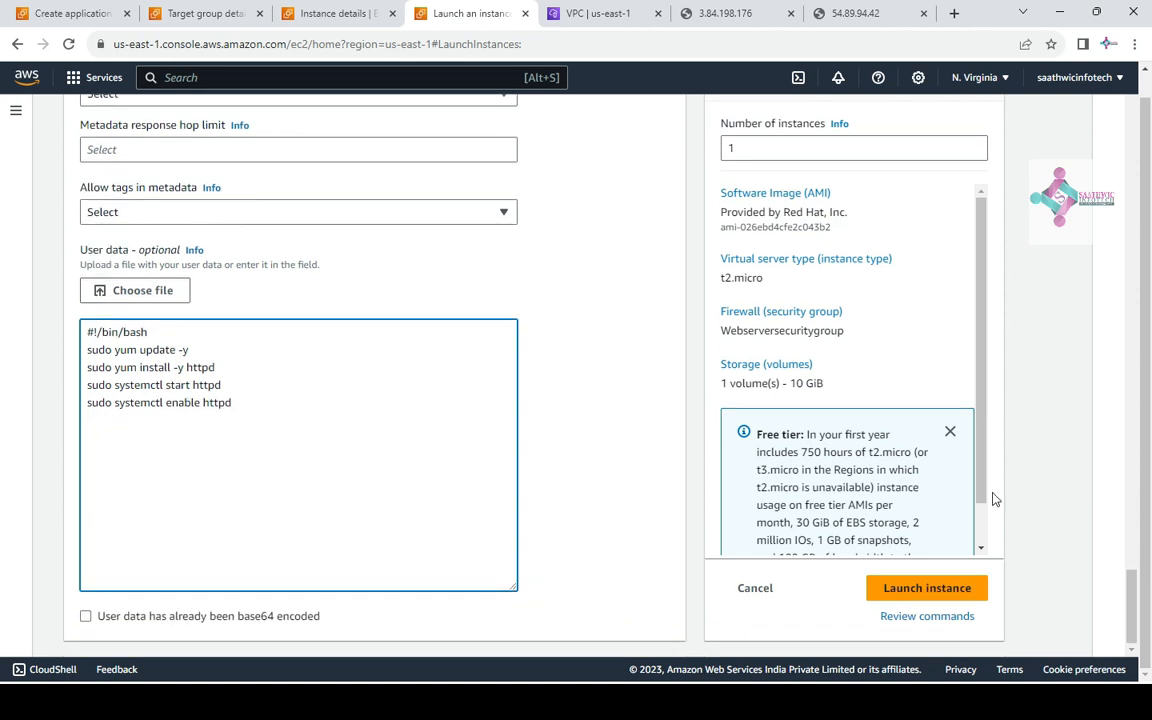
{"action": "left_click", "coordinate": [912, 590]}
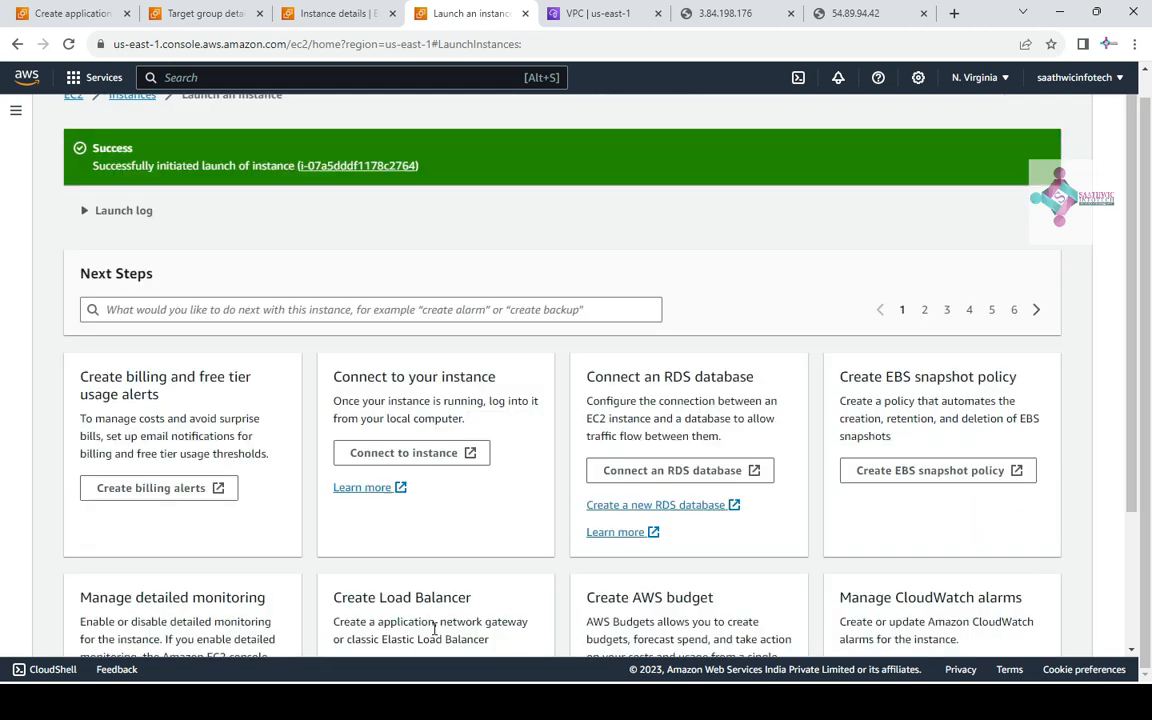
{"action": "left_click", "coordinate": [371, 167]}
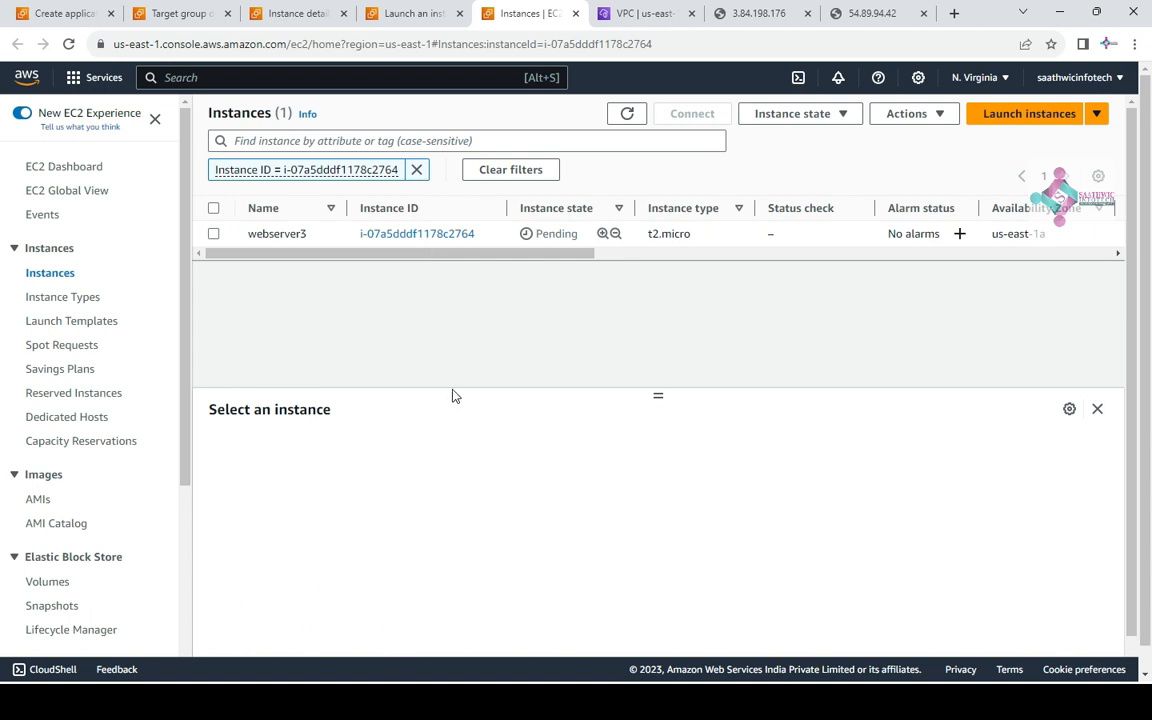
Switch to the PowerPoint slide show to review the ALB architecture diagram, and return to the instances list
{"action": "key", "text": "alt+Tab"}
{"action": "key", "text": "alt+Tab"}
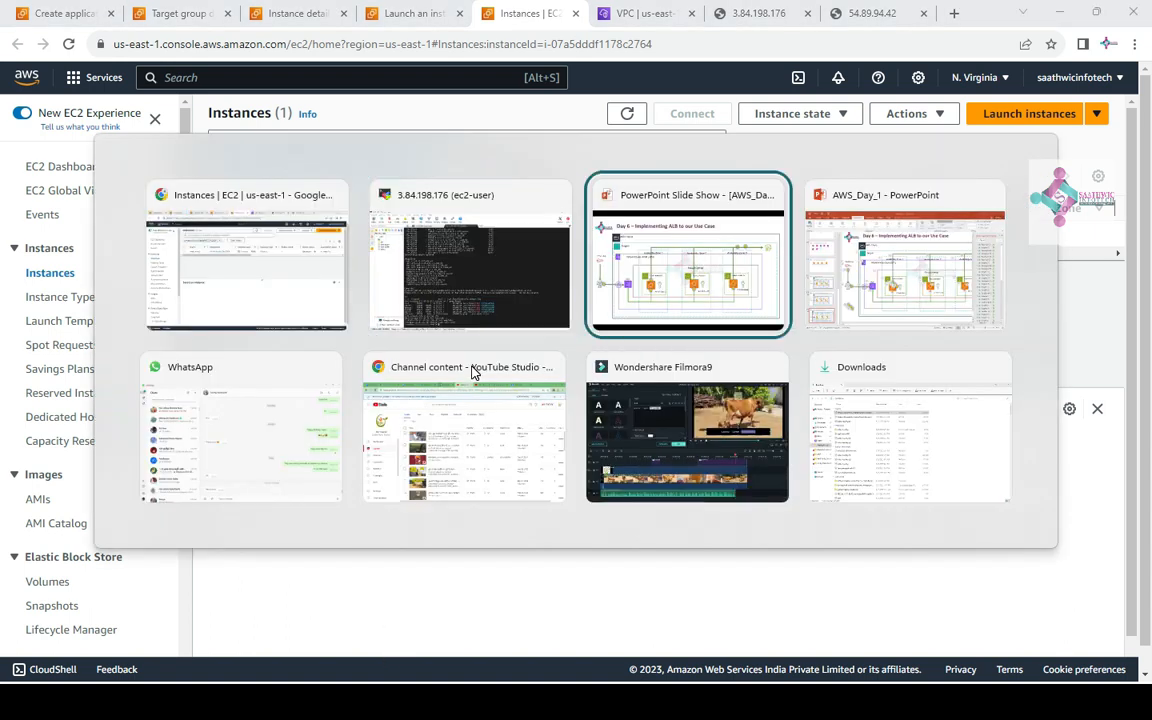
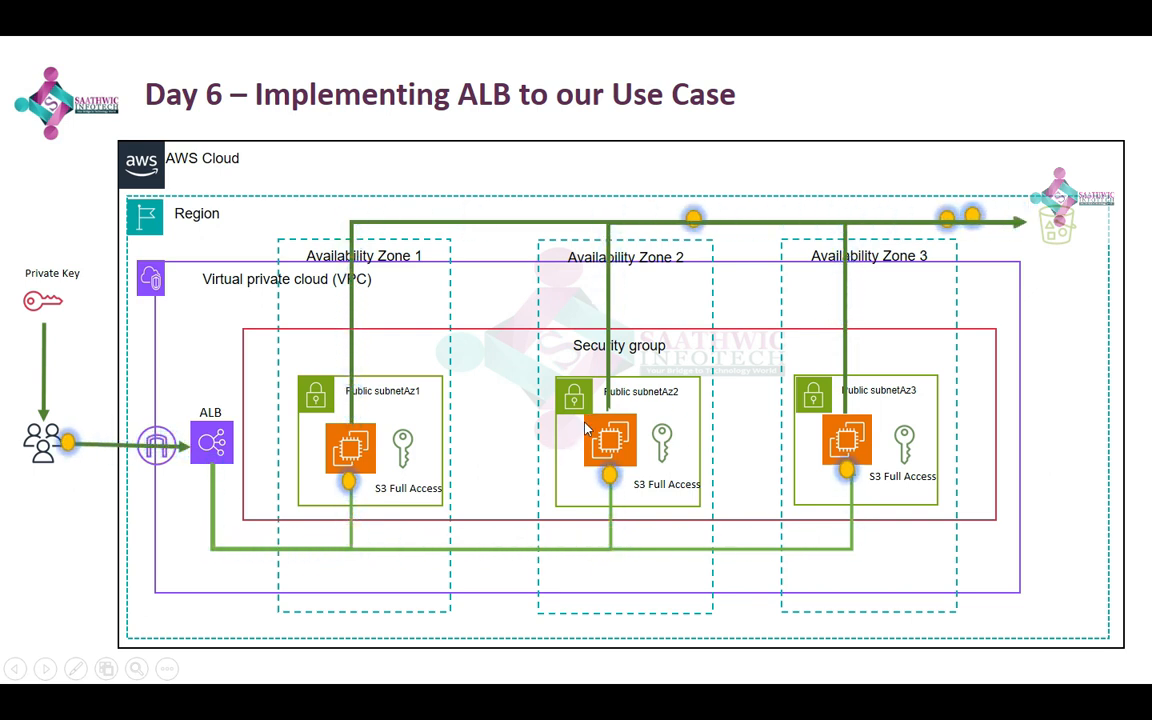
{"action": "key", "text": "alt+Tab"}
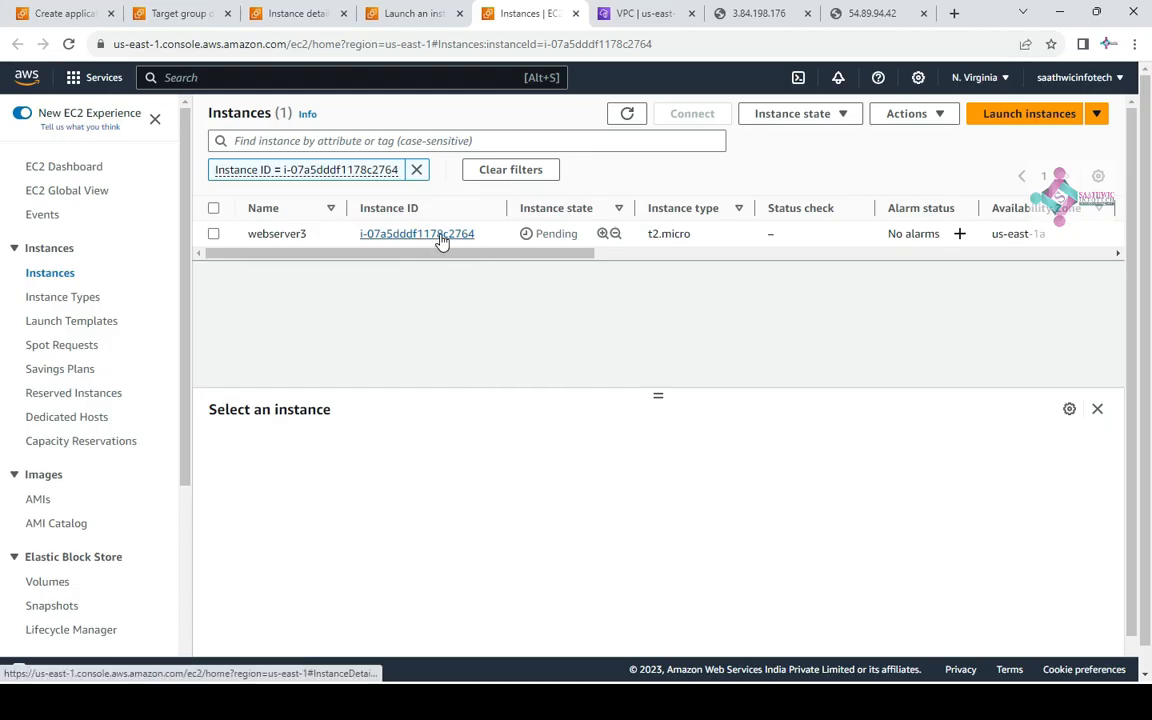
Open webserver3's instance summary, refresh its state and copy its public IPv4 address
{"action": "left_click", "coordinate": [438, 236]}
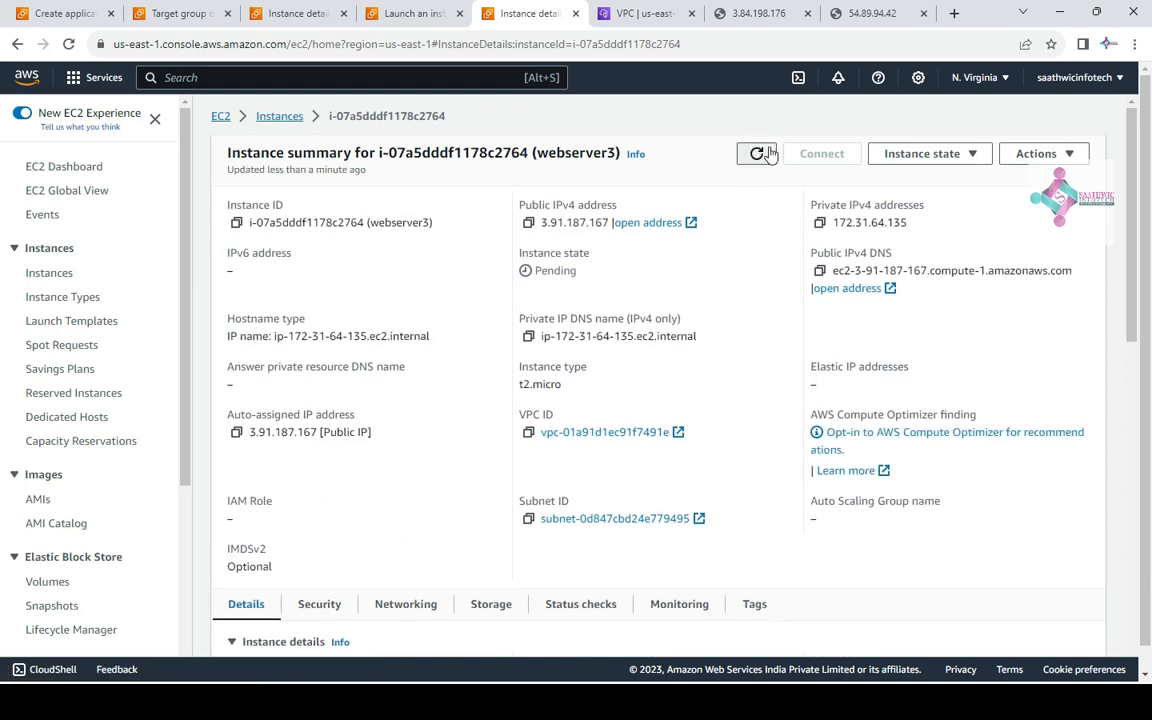
{"action": "left_click", "coordinate": [759, 154]}
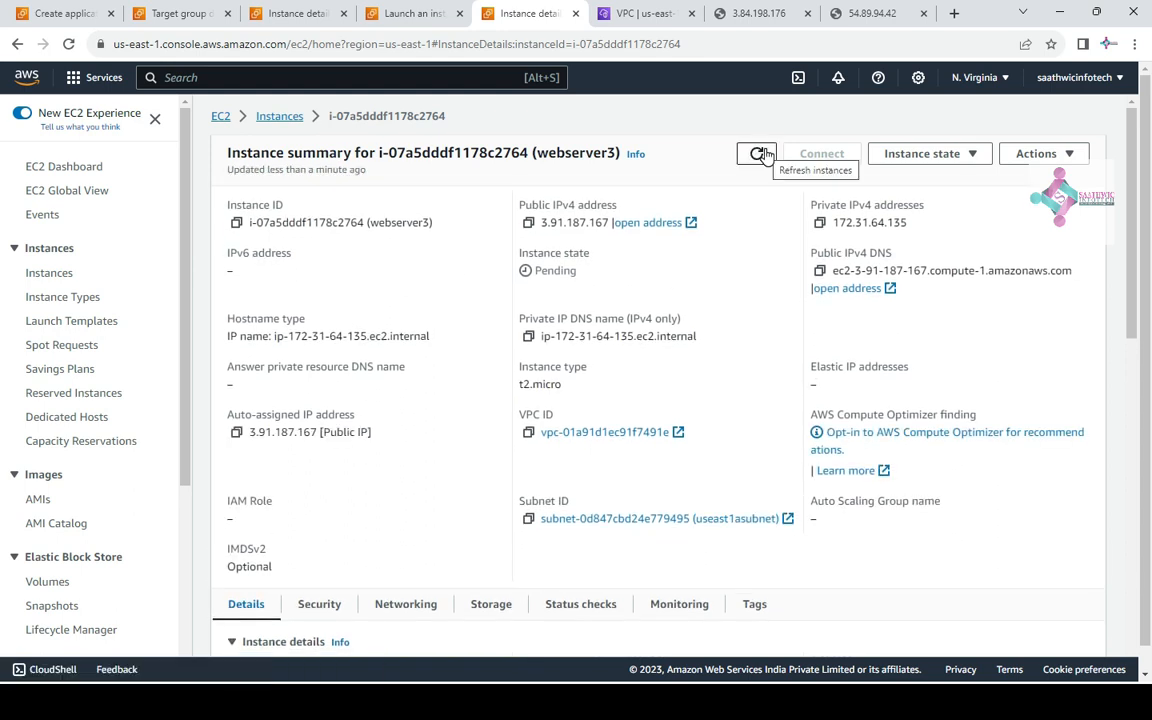
{"action": "left_click", "coordinate": [759, 154]}
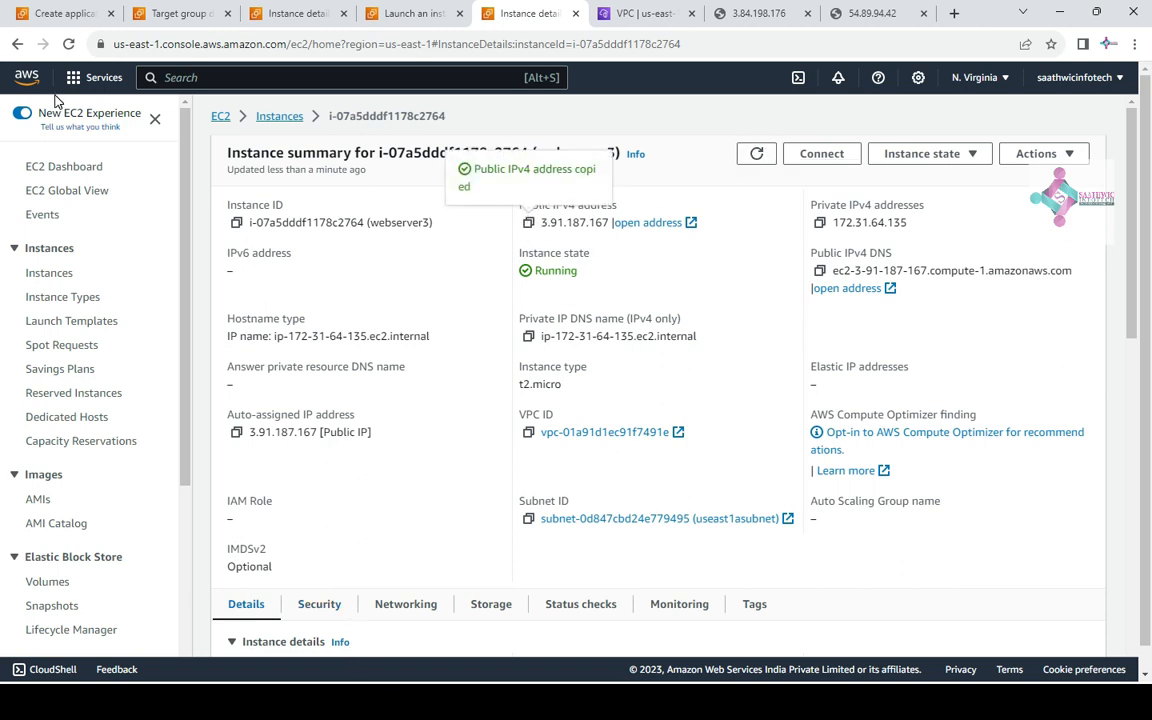
{"action": "left_click", "coordinate": [634, 15]}
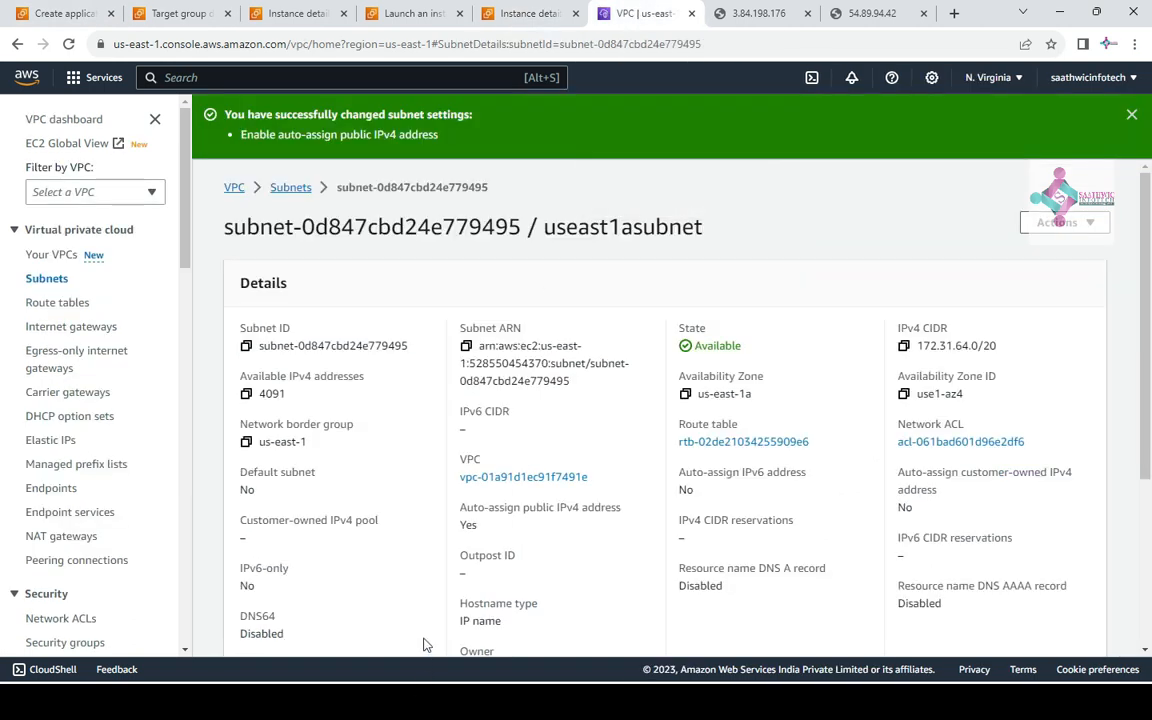
Switch to MobaXterm and set up a new SSH session to 3.91.187.167 with username ec2-user
{"action": "key", "text": "alt+Tab"}
{"action": "key", "text": "alt+Tab"}
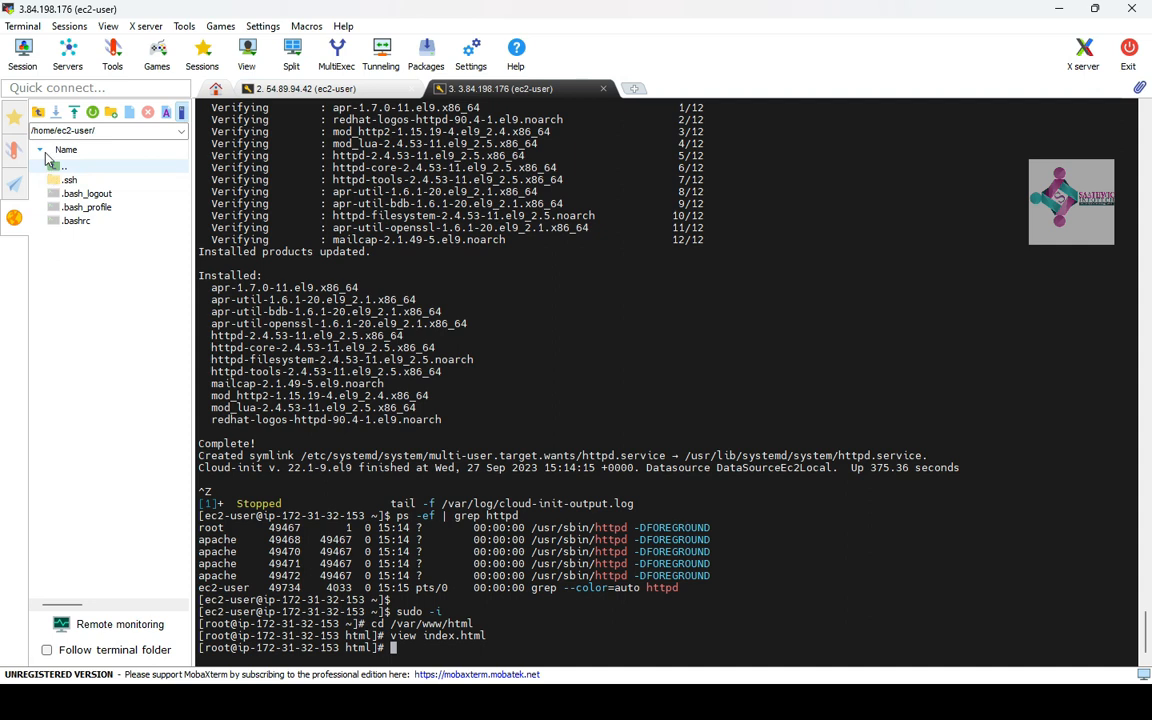
{"action": "left_click", "coordinate": [14, 117]}
{"action": "left_click", "coordinate": [28, 68]}
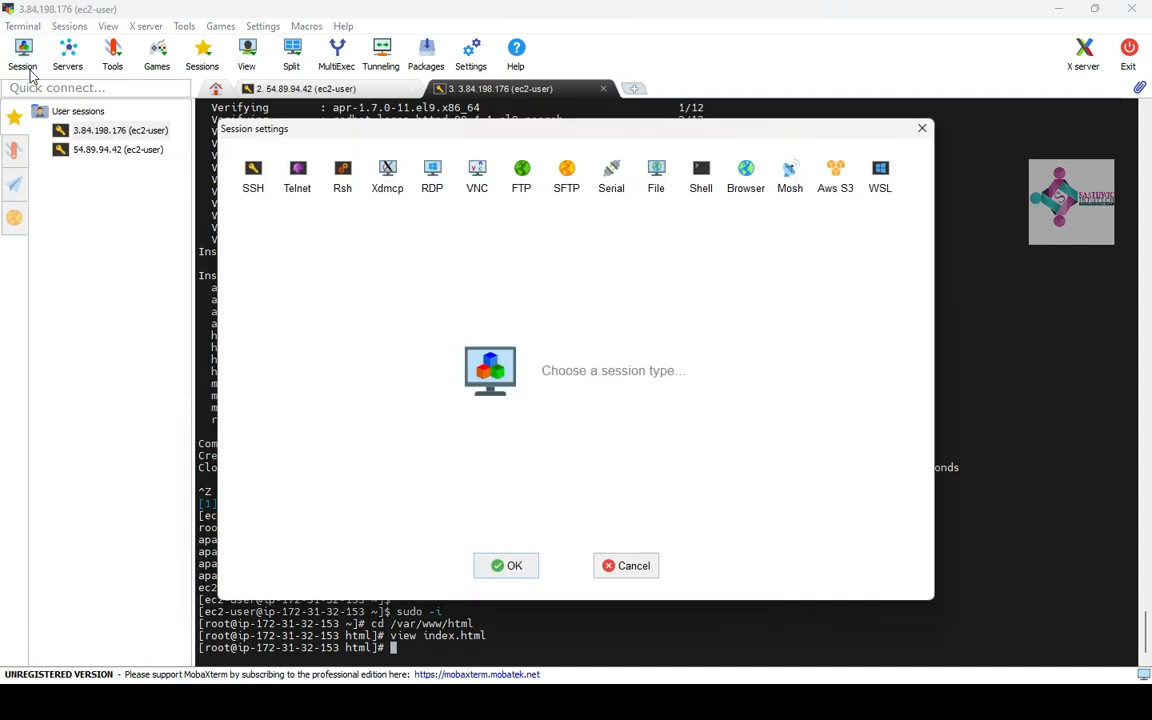
{"action": "left_click", "coordinate": [256, 174]}
{"action": "type", "text": "3.91.187.167"}
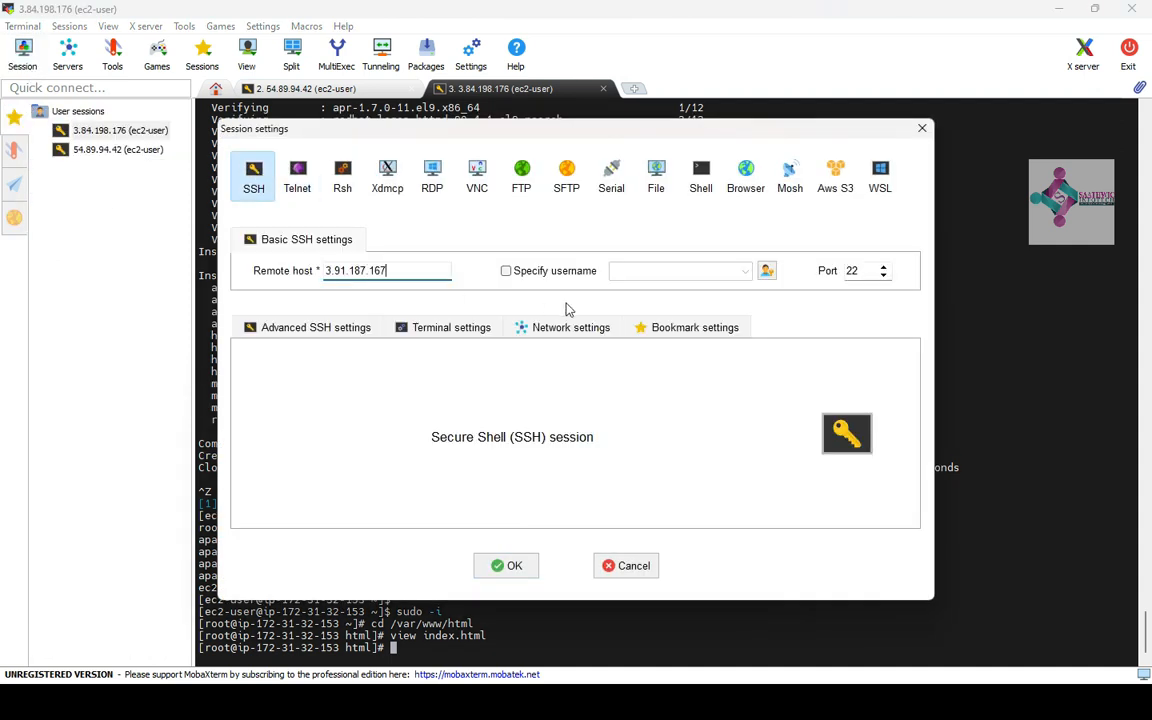
{"action": "left_click", "coordinate": [506, 271]}
{"action": "type", "text": "ec2-user"}
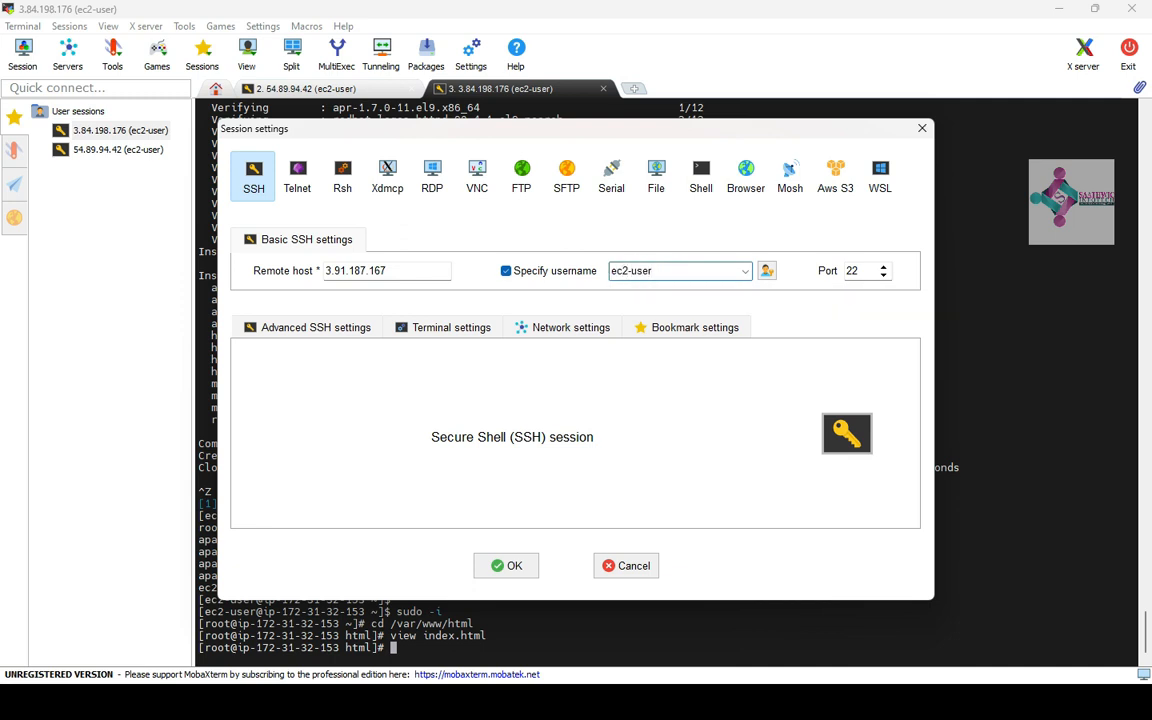
Use mykeypair (1).pem from Downloads as the session's private key, connect, and accept the server's identity
{"action": "left_click", "coordinate": [323, 330]}
{"action": "left_click", "coordinate": [295, 470]}
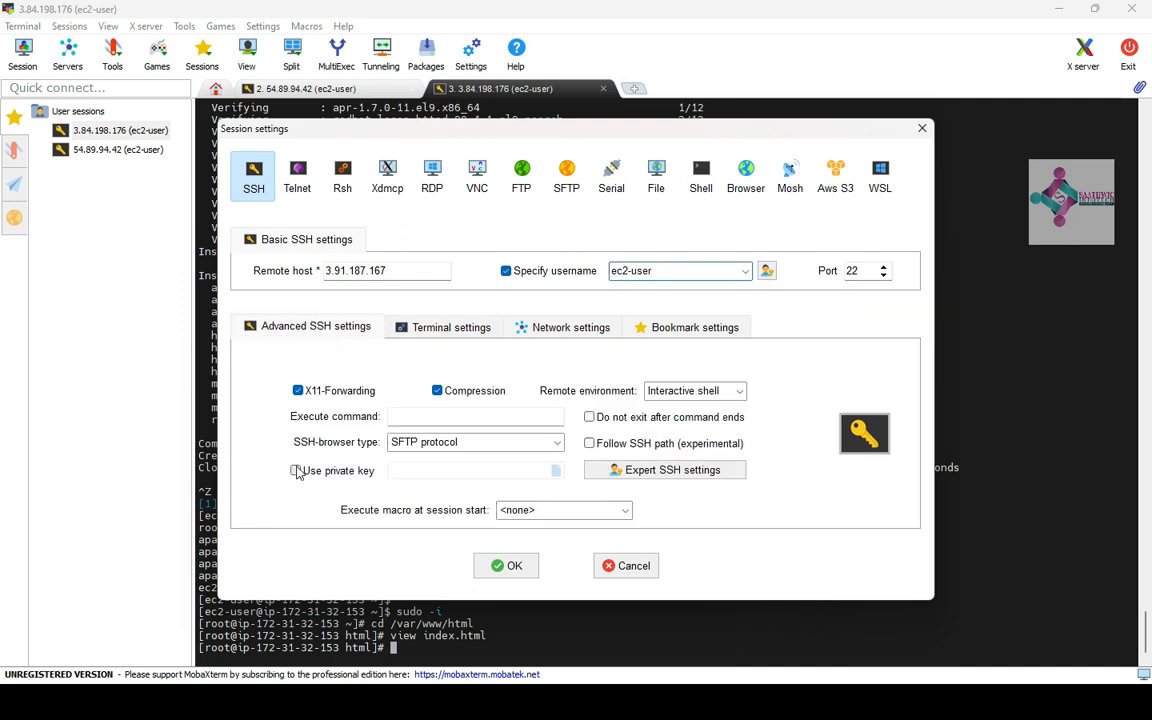
{"action": "left_click", "coordinate": [553, 470]}
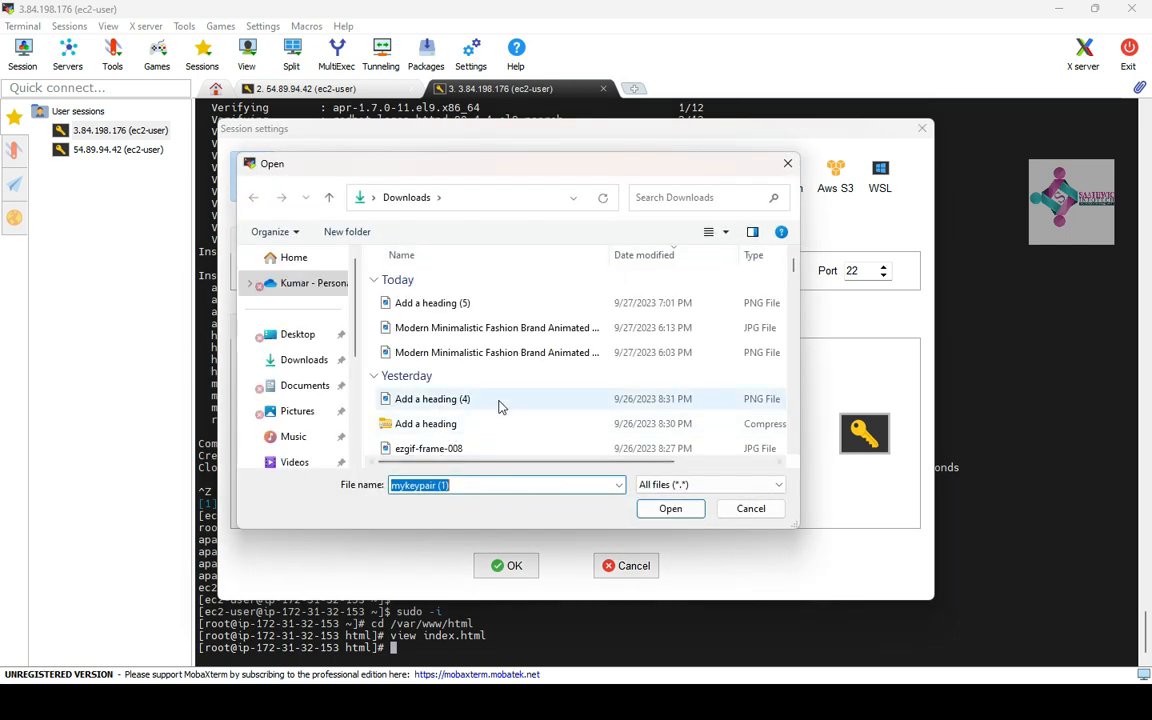
{"action": "scroll", "coordinate": [499, 402], "scroll_direction": "down", "scroll_amount": 3}
{"action": "scroll", "coordinate": [499, 400], "scroll_direction": "down", "scroll_amount": 8}
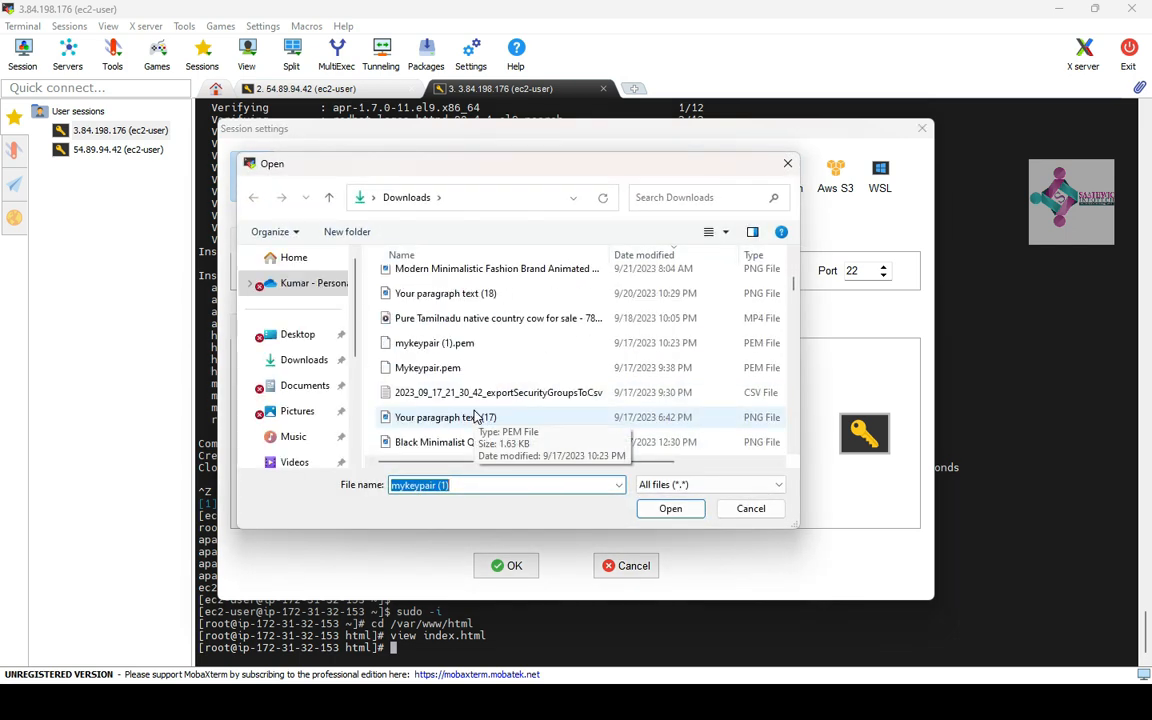
{"action": "left_click", "coordinate": [445, 343]}
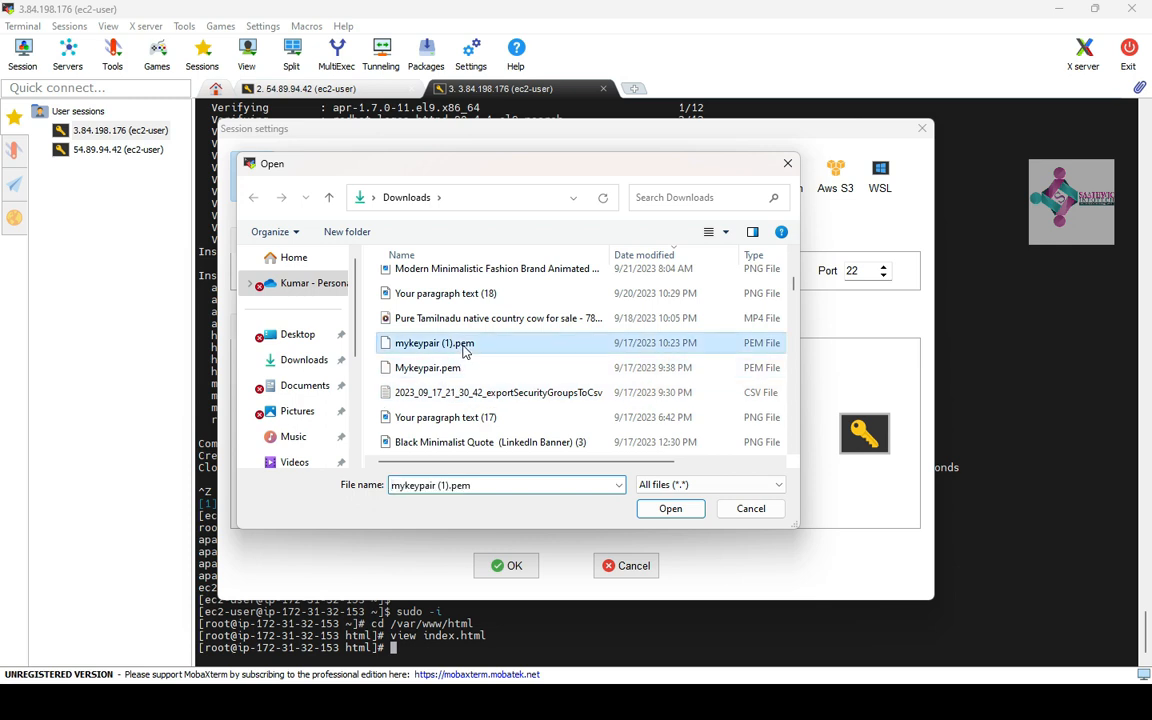
{"action": "left_click", "coordinate": [670, 508]}
{"action": "left_click", "coordinate": [508, 566]}
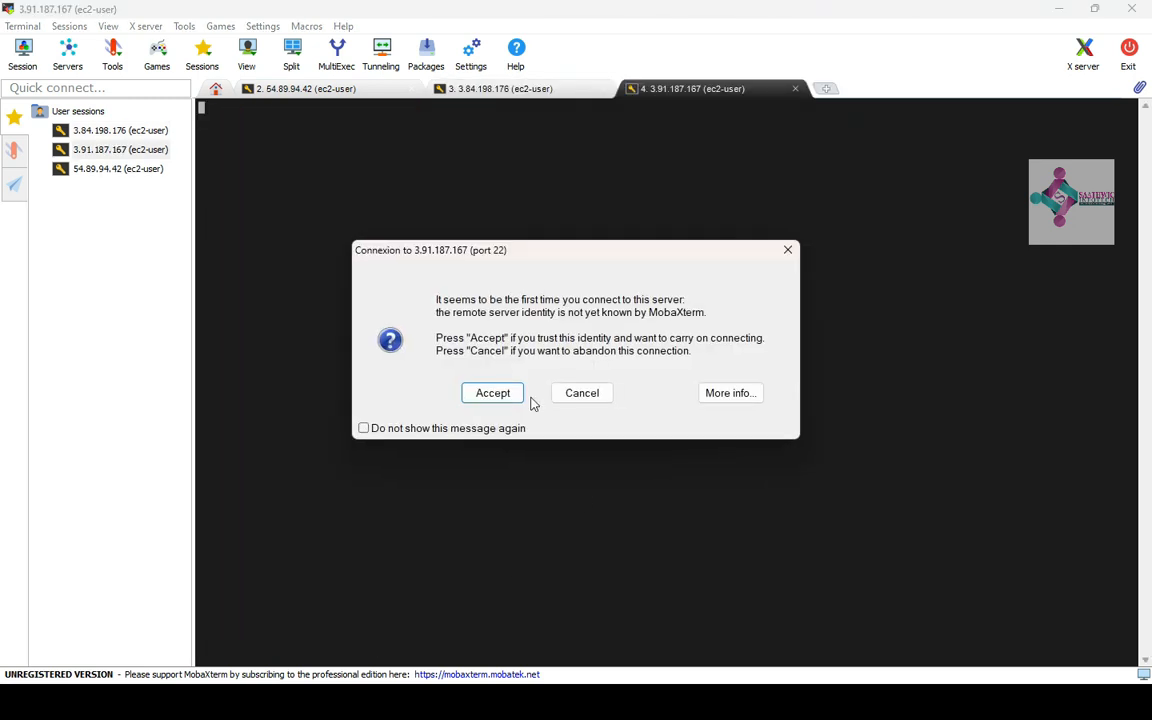
{"action": "left_click", "coordinate": [500, 393]}
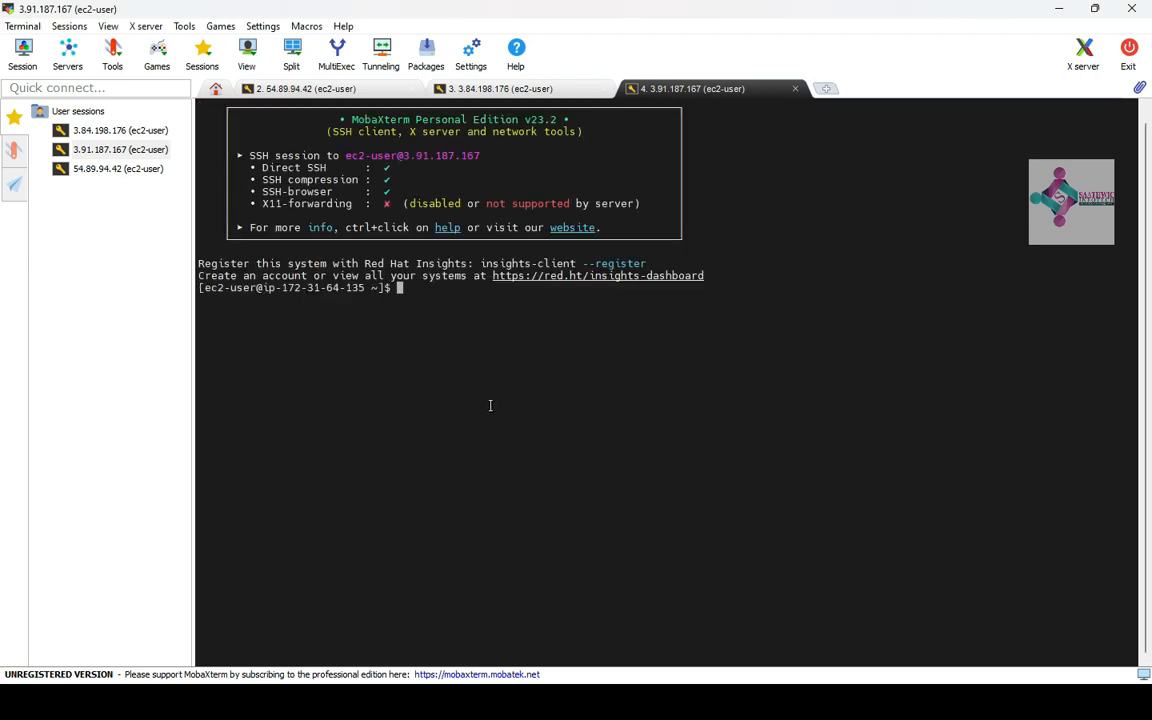
List all running processes on webserver3 with ps -ef
{"action": "type", "text": "ps -ef"}
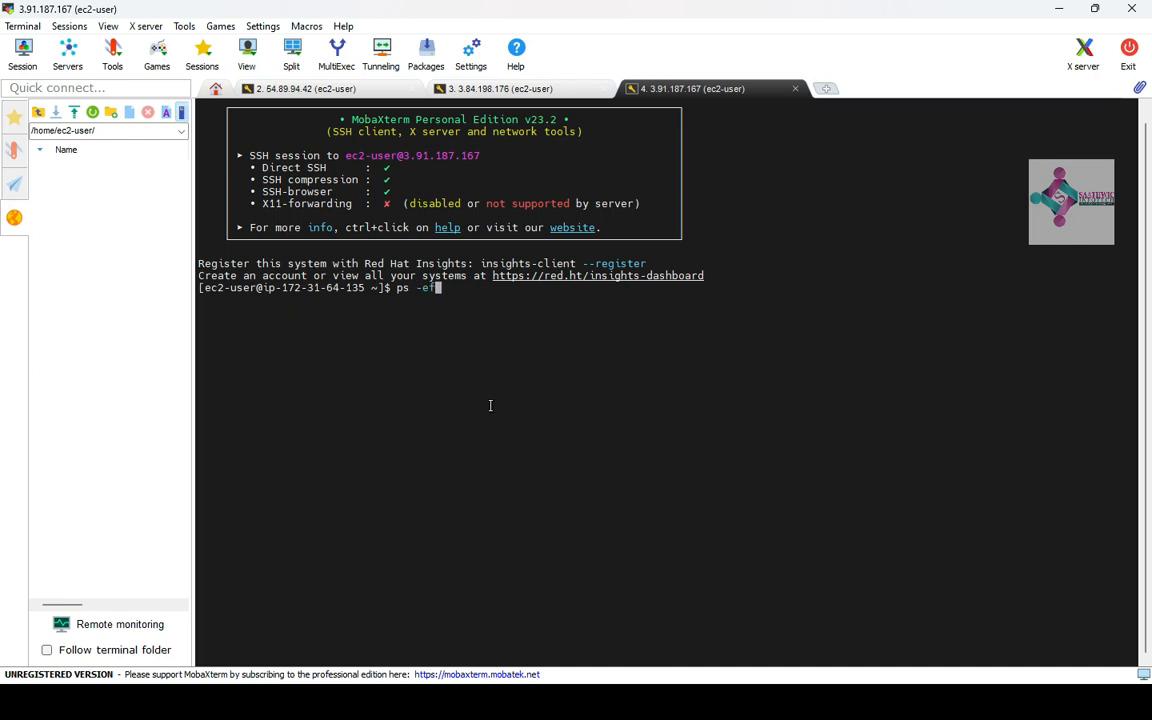
{"action": "type", "text": " | g"}
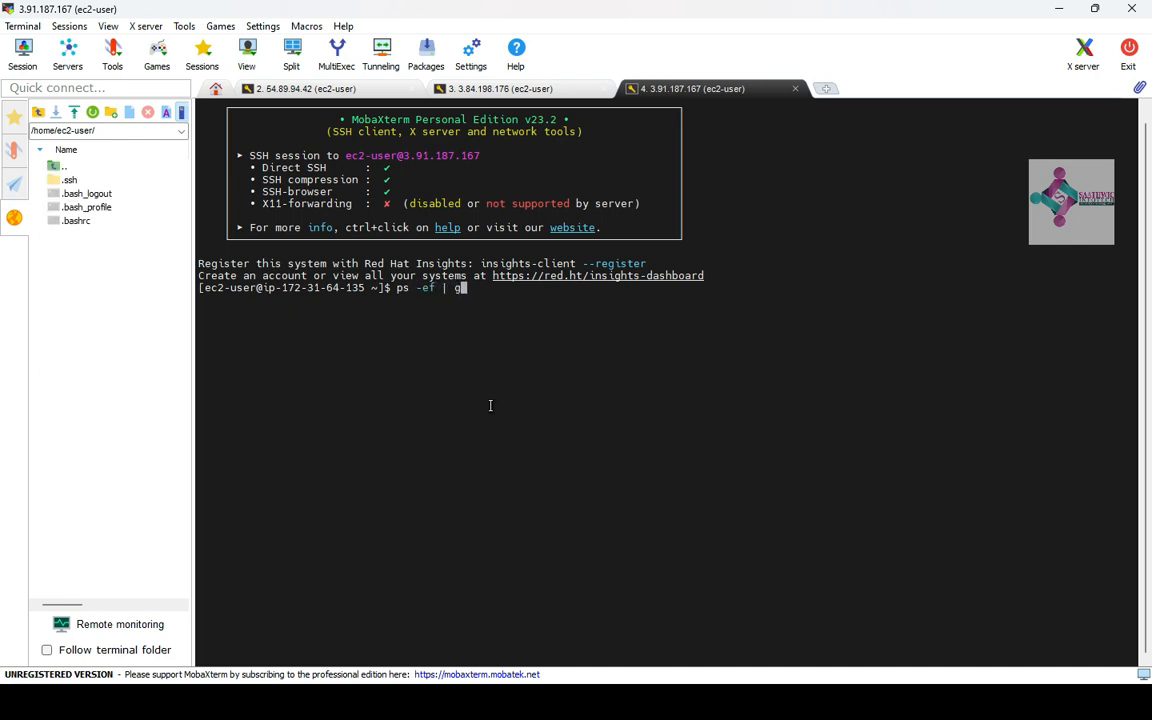
{"action": "key", "text": "BackSpace"}
{"action": "key", "text": "BackSpace"}
{"action": "key", "text": "BackSpace"}
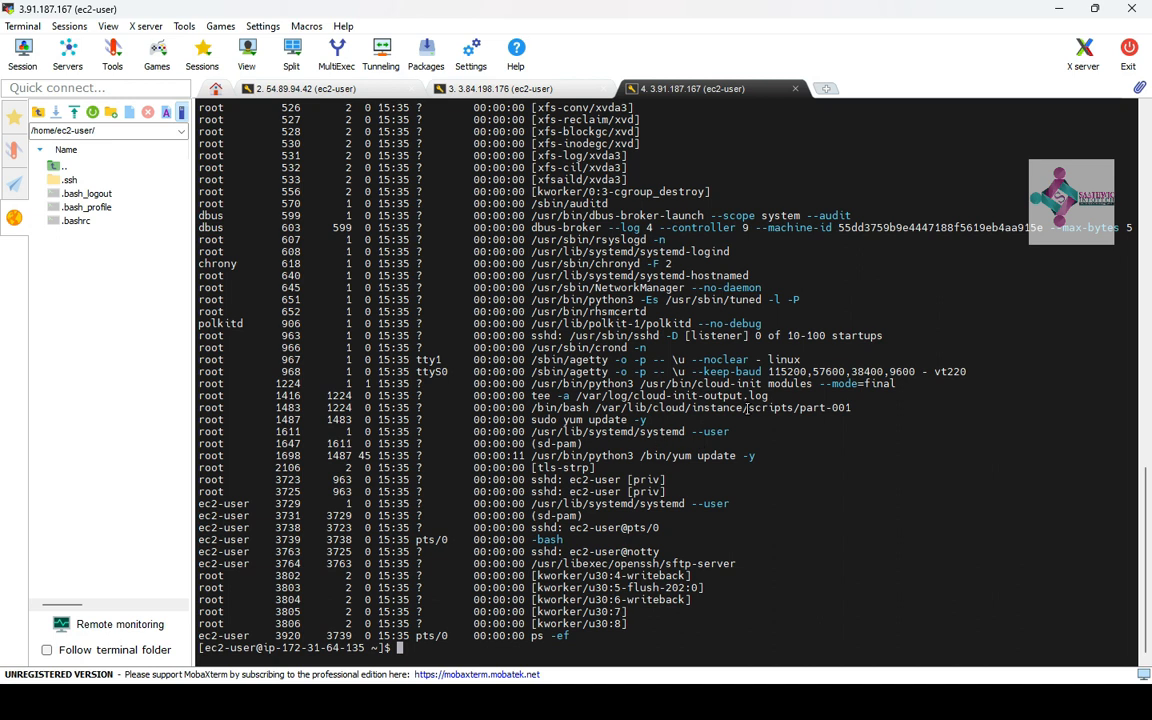
Follow the user data script's progress with tail -f /var/log/cloud-init-output.log, using the log path from the process list
{"action": "double_click", "coordinate": [752, 395]}
{"action": "key", "text": "ctrl+c"}
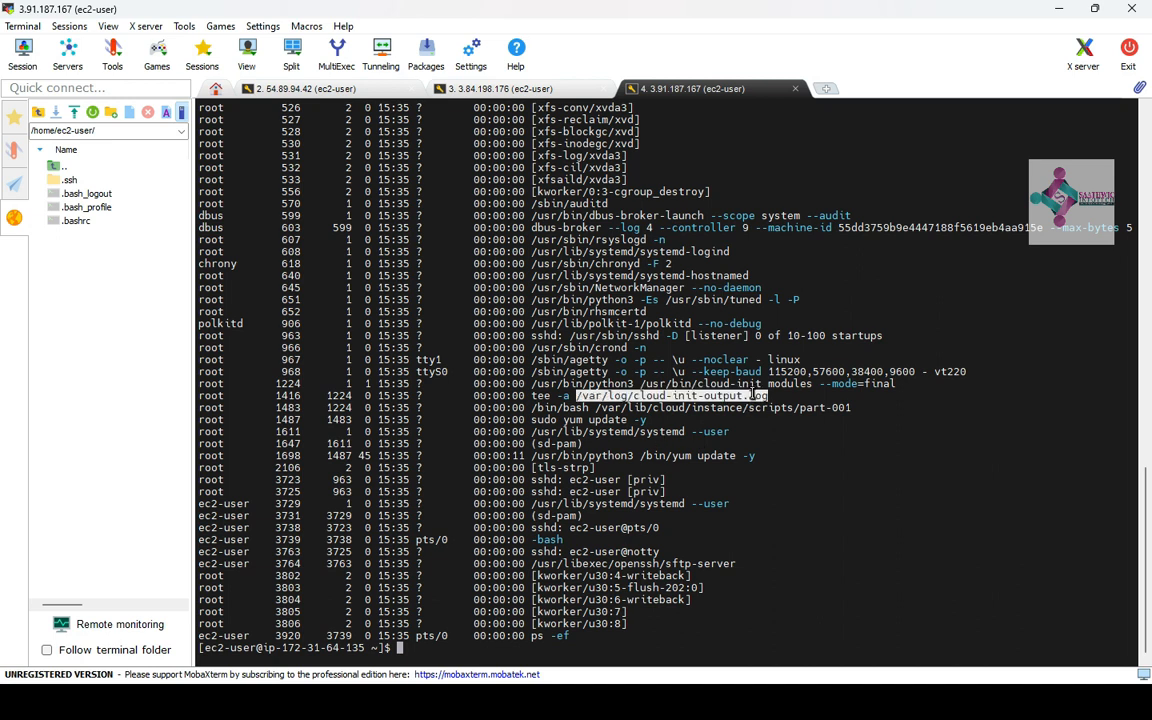
{"action": "type", "text": "tail -f"}
{"action": "right_click", "coordinate": [752, 395]}
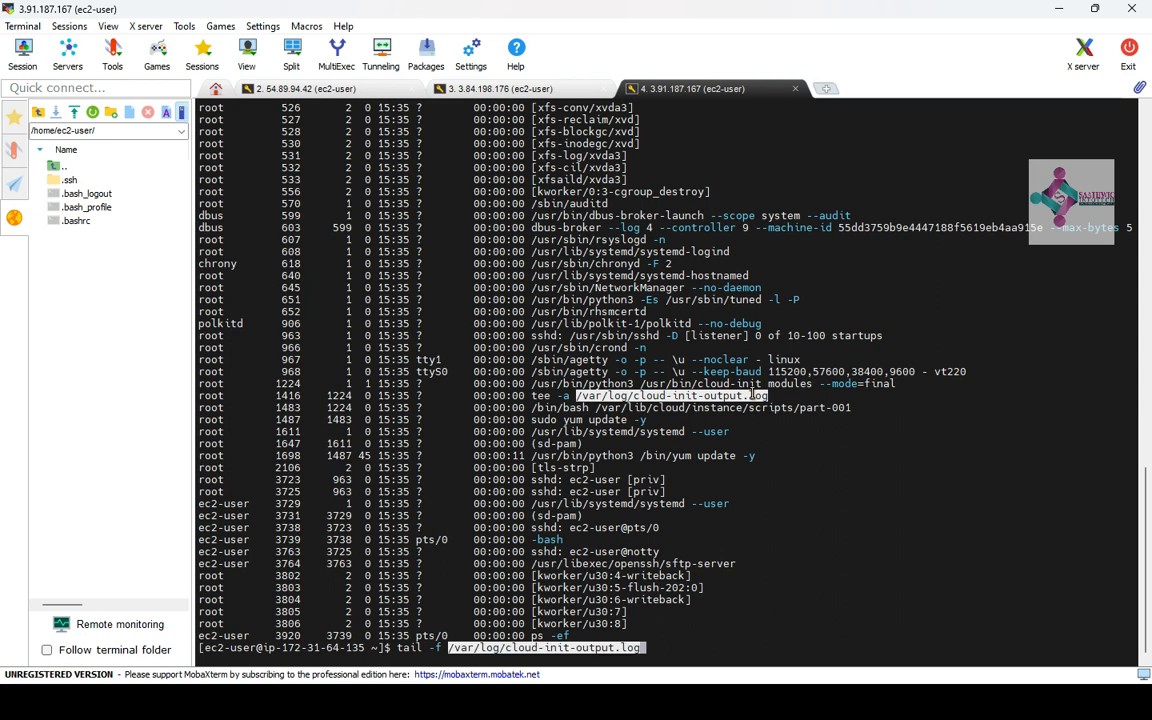
{"action": "key", "text": "Return"}
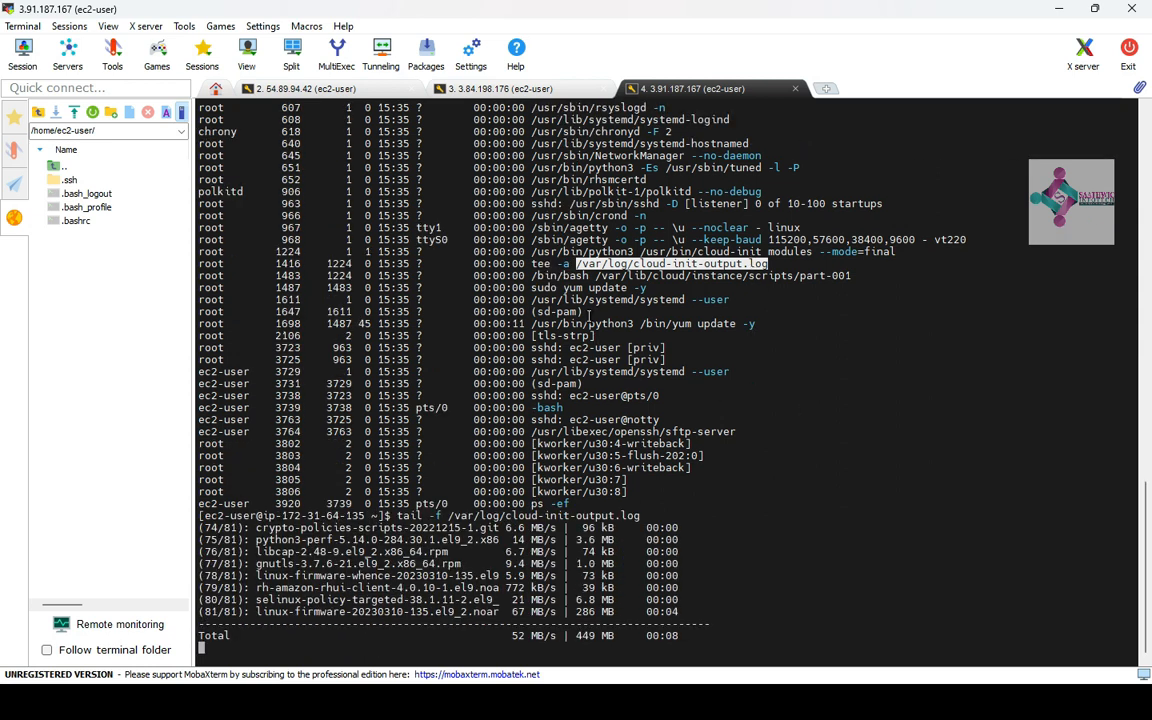
Switch back to Chrome, review target group tgwebservers' details and refresh its registered targets
{"action": "key", "text": "alt+Tab"}
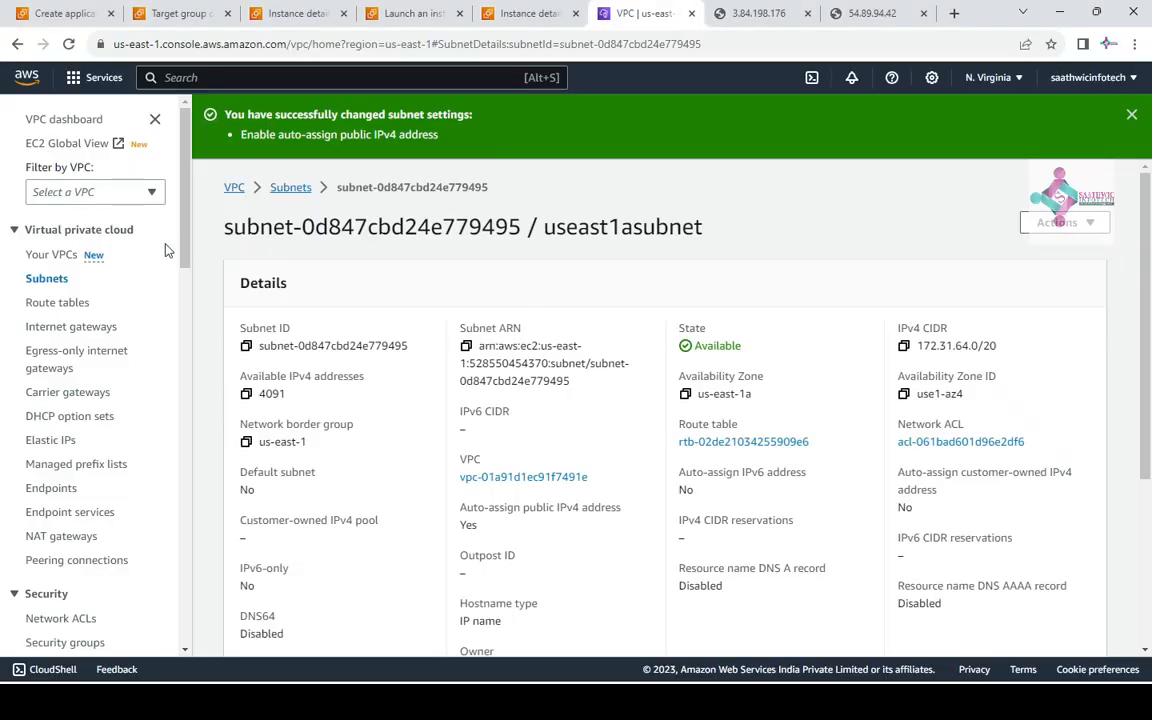
{"action": "left_click", "coordinate": [186, 22]}
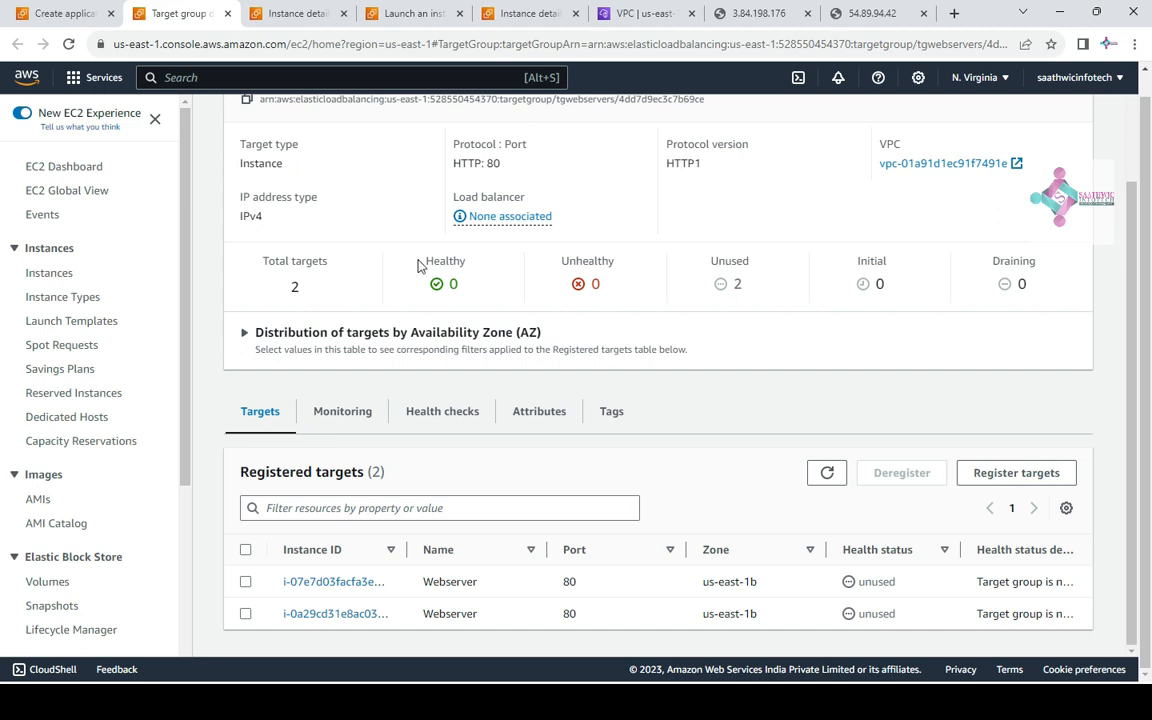
{"action": "scroll", "coordinate": [1021, 309], "scroll_direction": "up", "scroll_amount": 3}
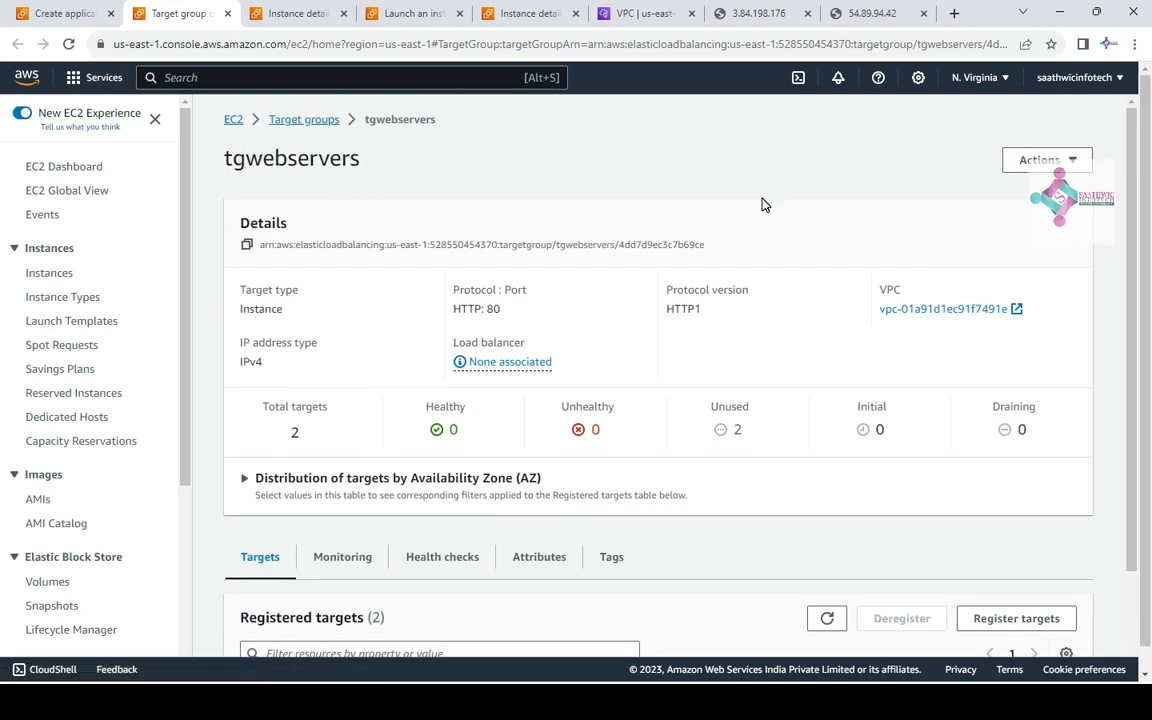
{"action": "scroll", "coordinate": [762, 204], "scroll_direction": "down", "scroll_amount": 2}
{"action": "scroll", "coordinate": [762, 204], "scroll_direction": "down", "scroll_amount": 1}
{"action": "left_click", "coordinate": [814, 496]}
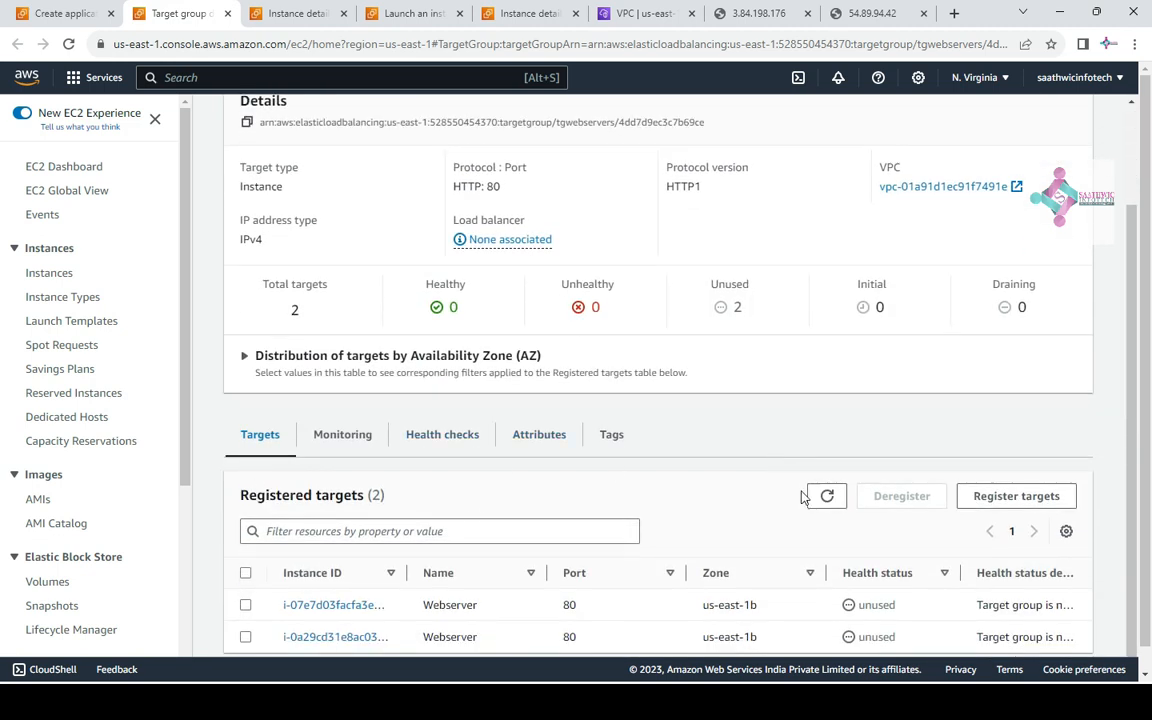
Register webserver3 on port 80 as an additional target in target group tgwebservers
{"action": "left_click", "coordinate": [1014, 497]}
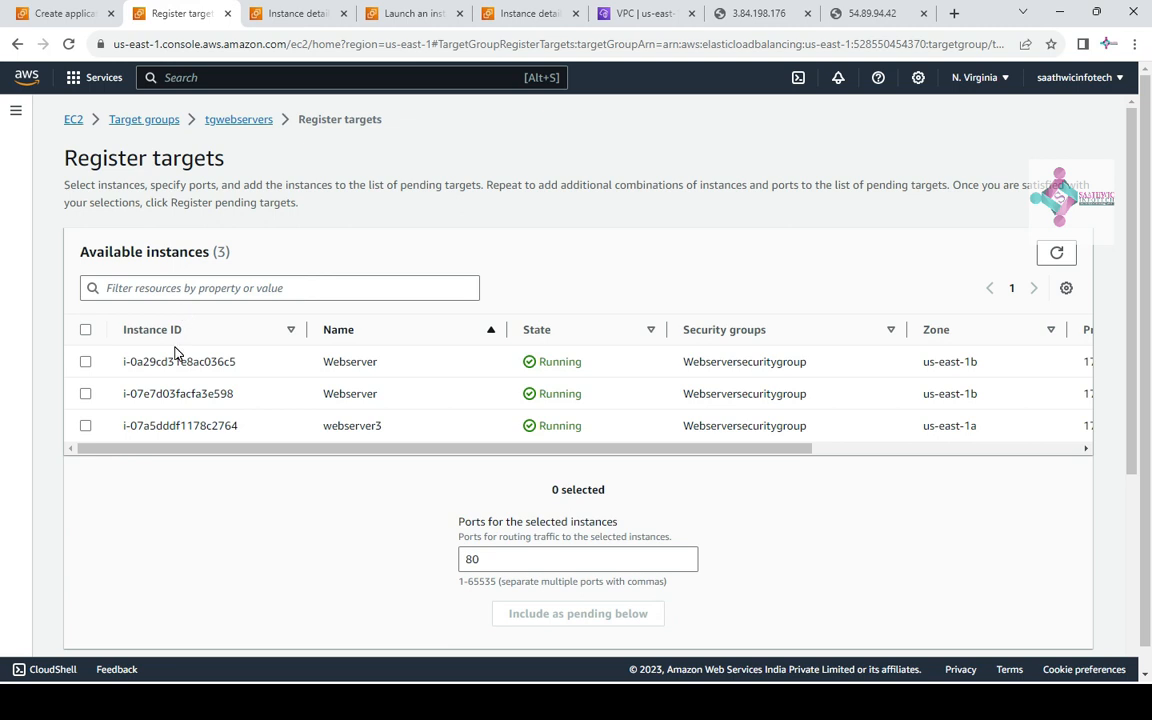
{"action": "left_click", "coordinate": [85, 426]}
{"action": "scroll", "coordinate": [617, 505], "scroll_direction": "down", "scroll_amount": 2}
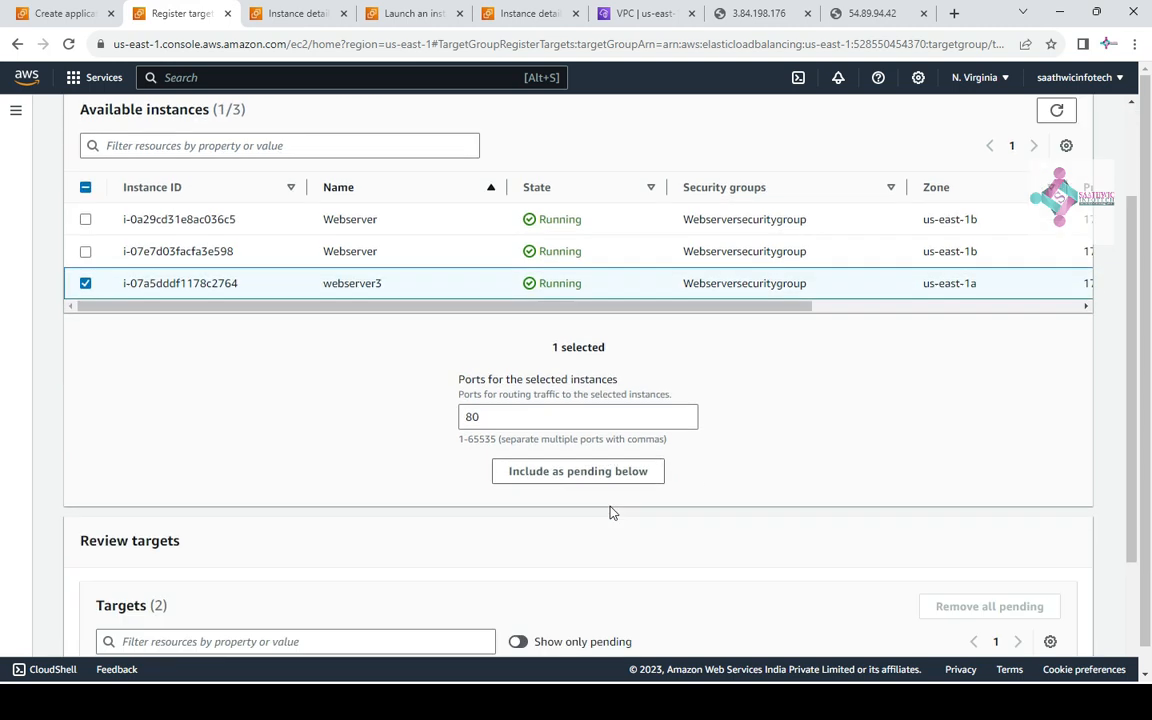
{"action": "left_click", "coordinate": [632, 453]}
{"action": "scroll", "coordinate": [815, 405], "scroll_direction": "down", "scroll_amount": 3}
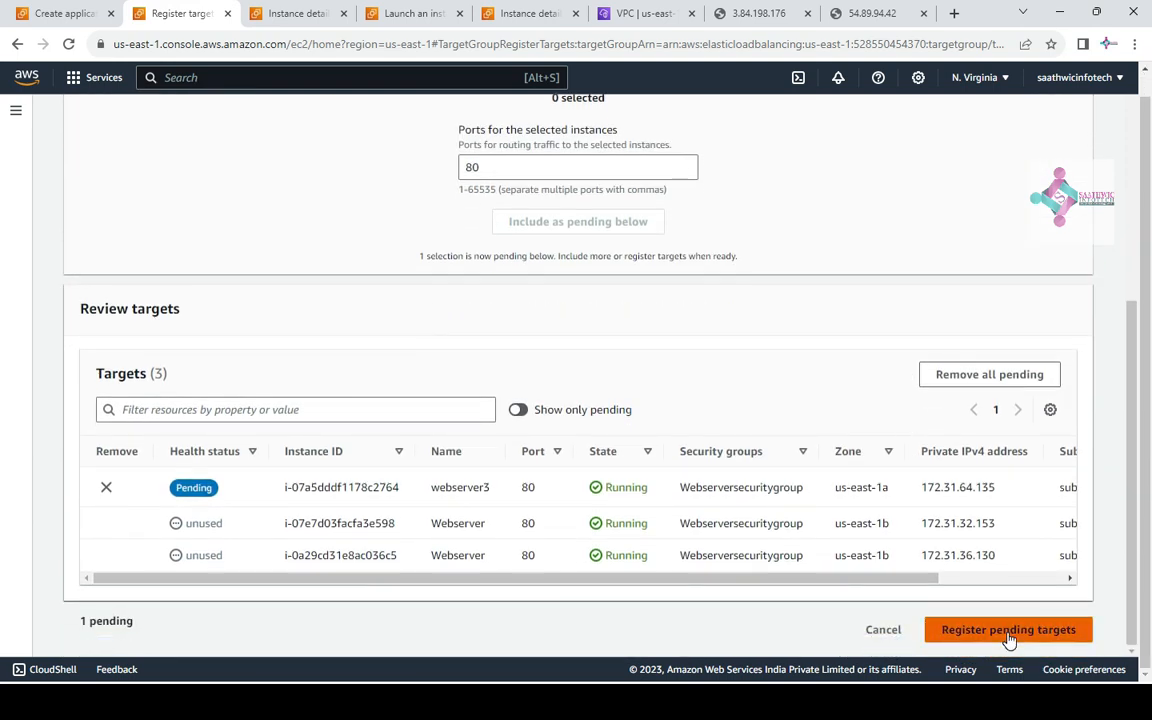
{"action": "left_click", "coordinate": [1008, 632]}
Deregister the us-east-1b Webserver instance i-07e7d03facfa3e598 from target group tgwebservers
{"action": "scroll", "coordinate": [388, 388], "scroll_direction": "down", "scroll_amount": 1}
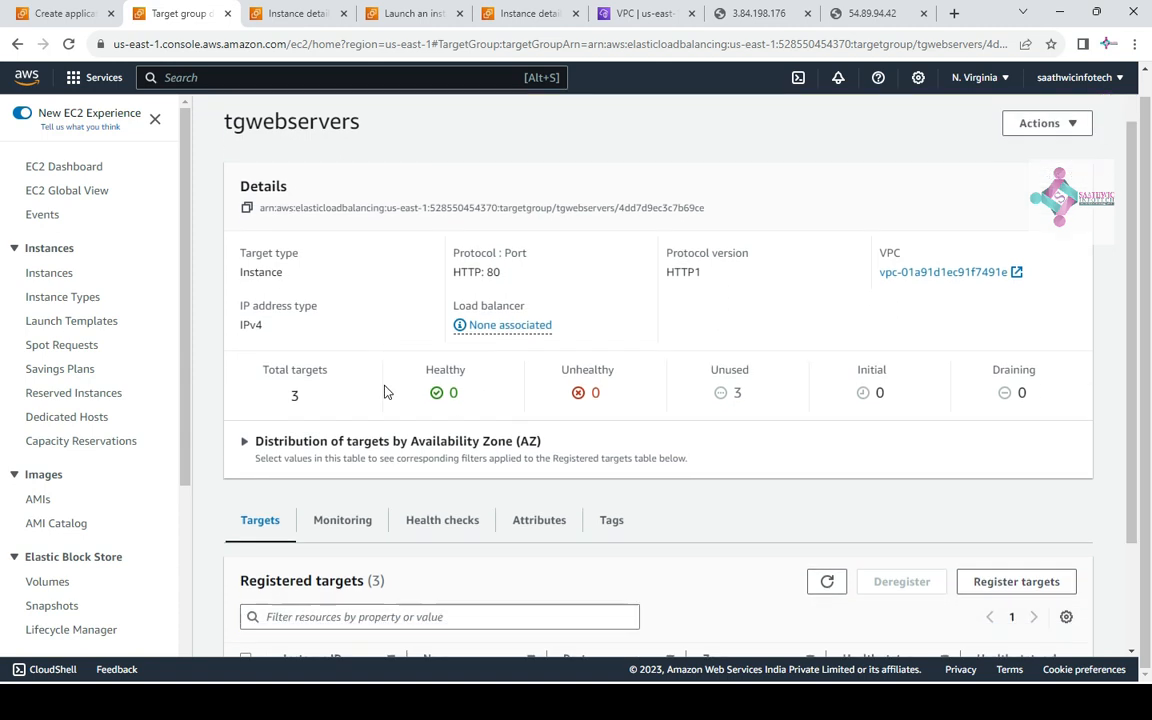
{"action": "left_click_drag", "start_coordinate": [328, 373], "coordinate": [190, 385]}
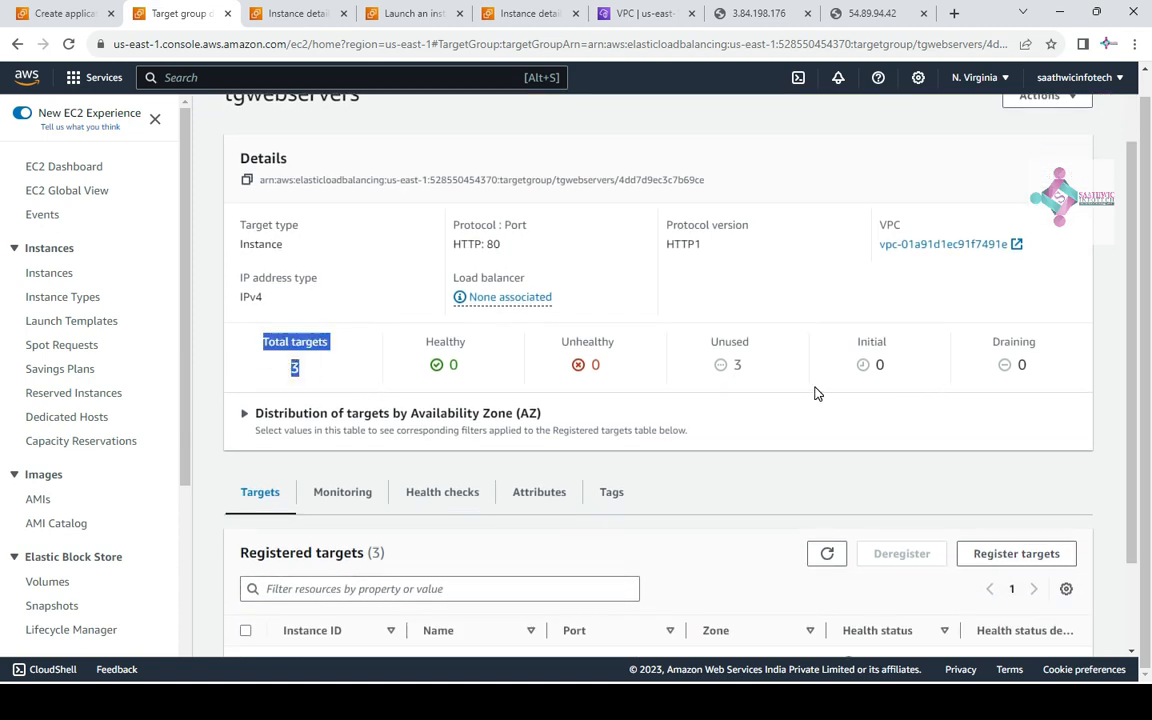
{"action": "scroll", "coordinate": [640, 390], "scroll_direction": "down", "scroll_amount": 1}
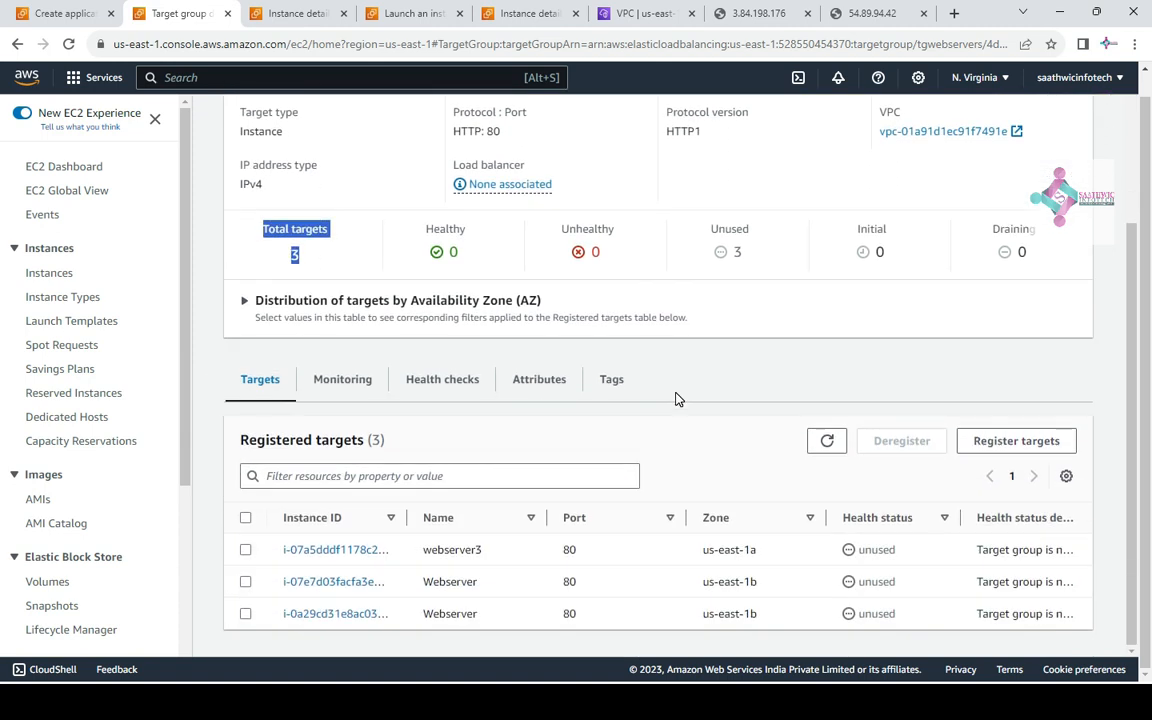
{"action": "left_click", "coordinate": [245, 582]}
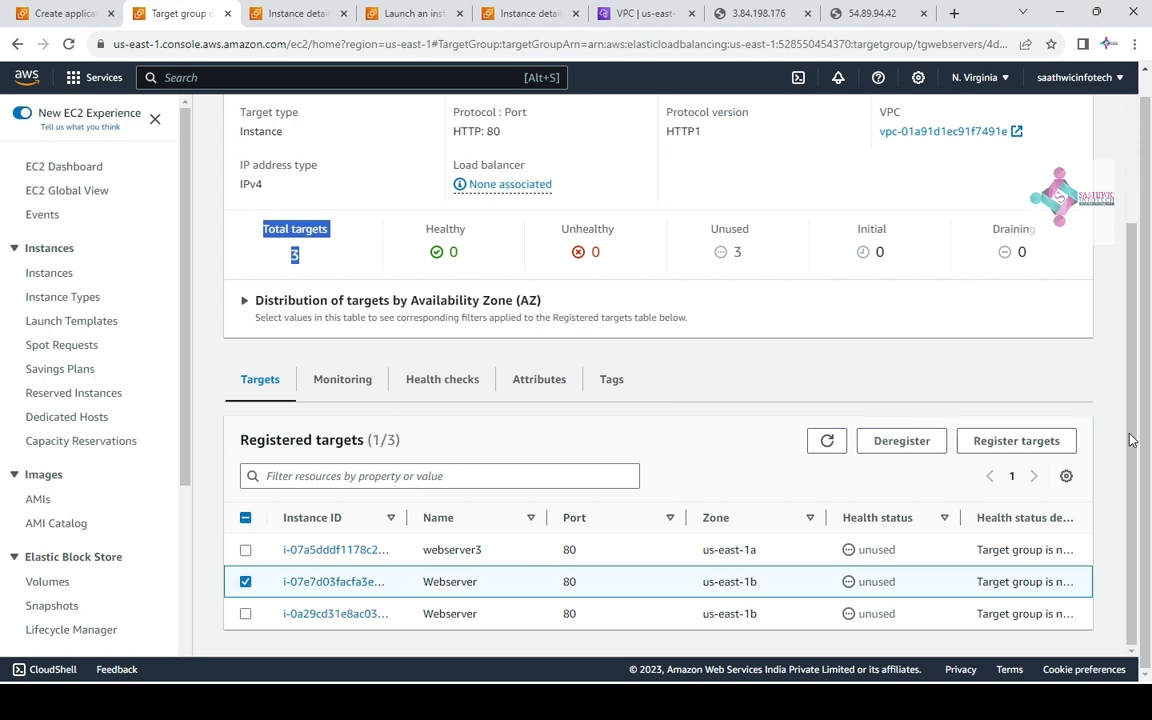
{"action": "left_click", "coordinate": [918, 442]}
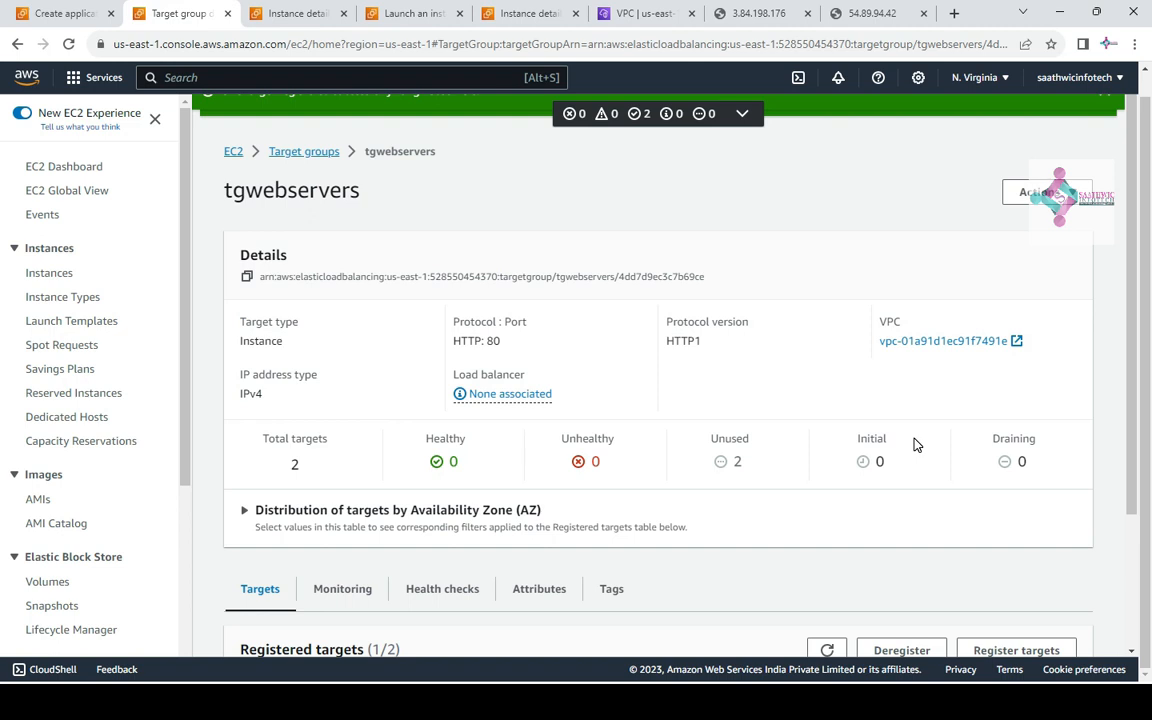
Check the availability zones of tgwebservers' remaining registered targets and dismiss the success notifications
{"action": "scroll", "coordinate": [914, 438], "scroll_direction": "down", "scroll_amount": 2}
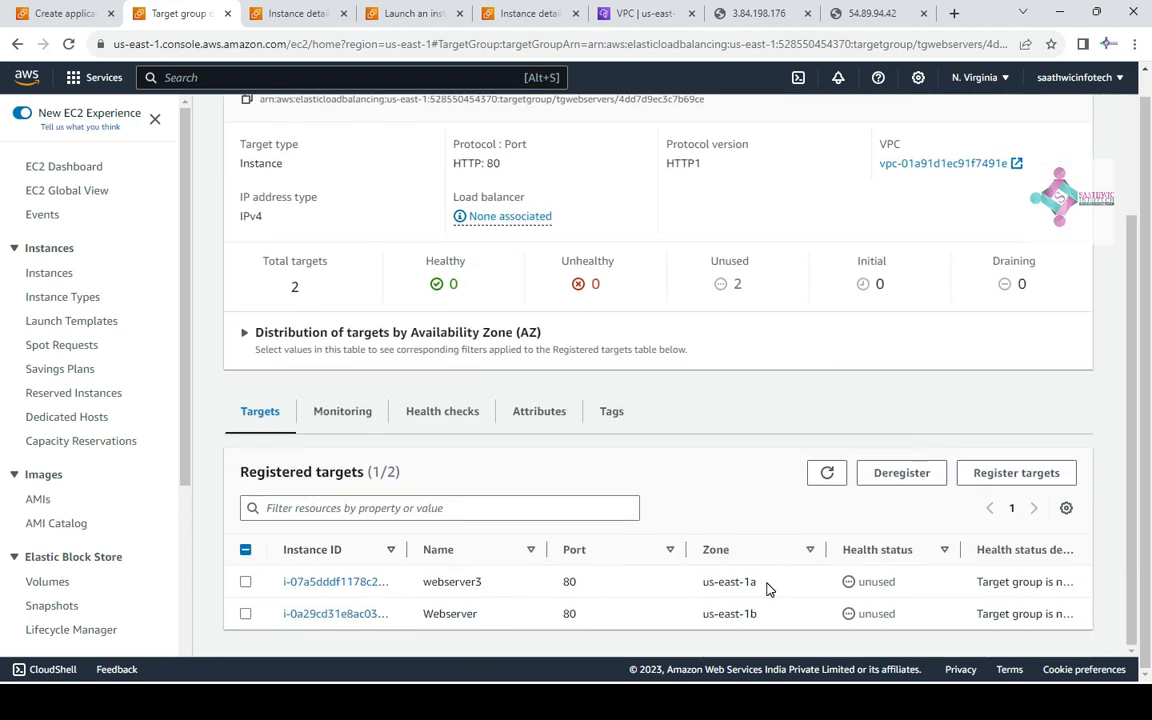
{"action": "left_click_drag", "start_coordinate": [766, 589], "coordinate": [690, 587]}
{"action": "left_click_drag", "start_coordinate": [793, 624], "coordinate": [673, 622]}
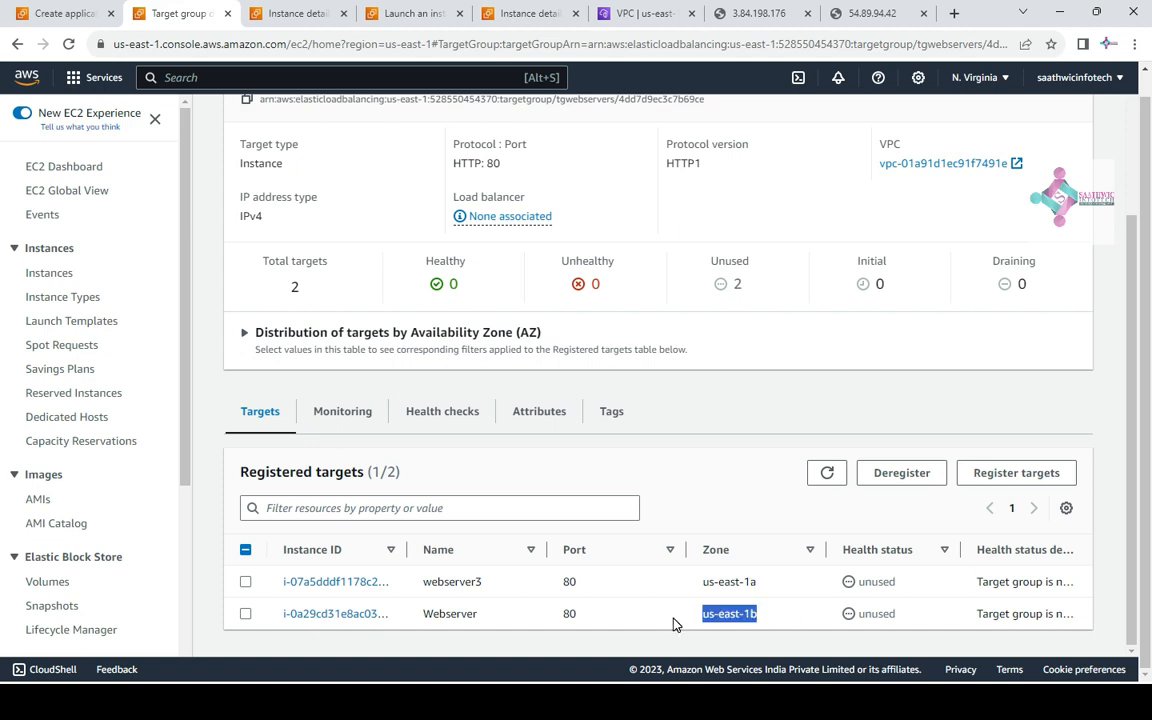
{"action": "scroll", "coordinate": [913, 307], "scroll_direction": "up", "scroll_amount": 2}
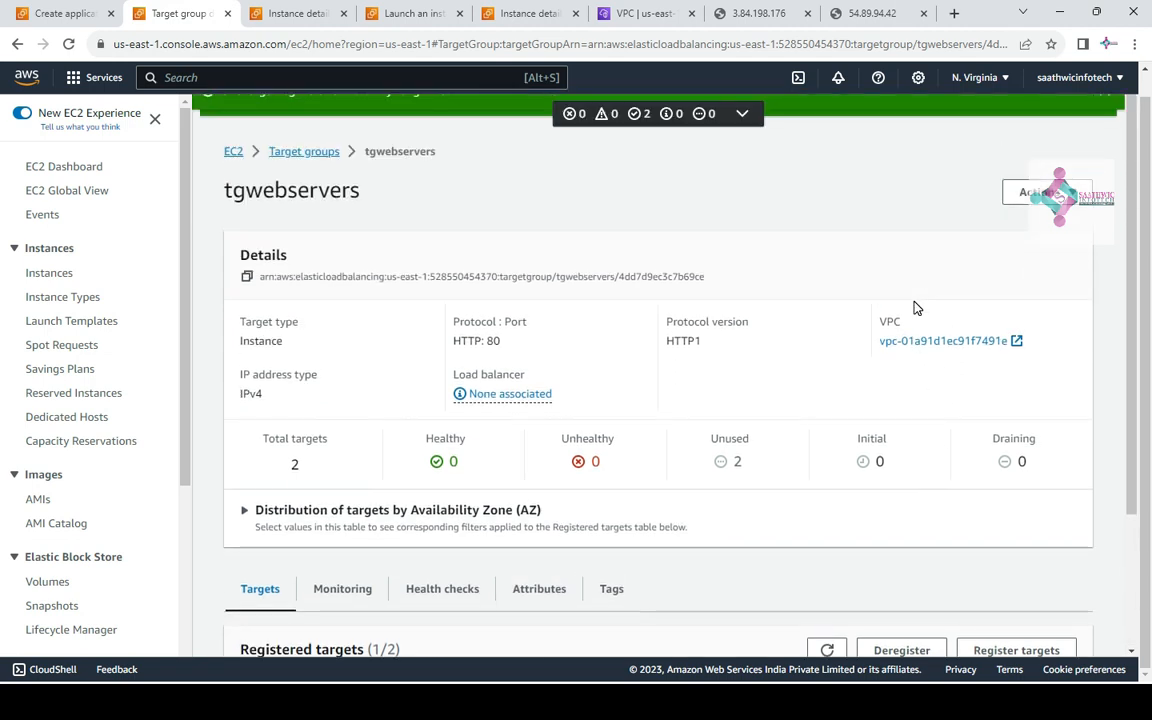
{"action": "scroll", "coordinate": [650, 255], "scroll_direction": "up", "scroll_amount": 1}
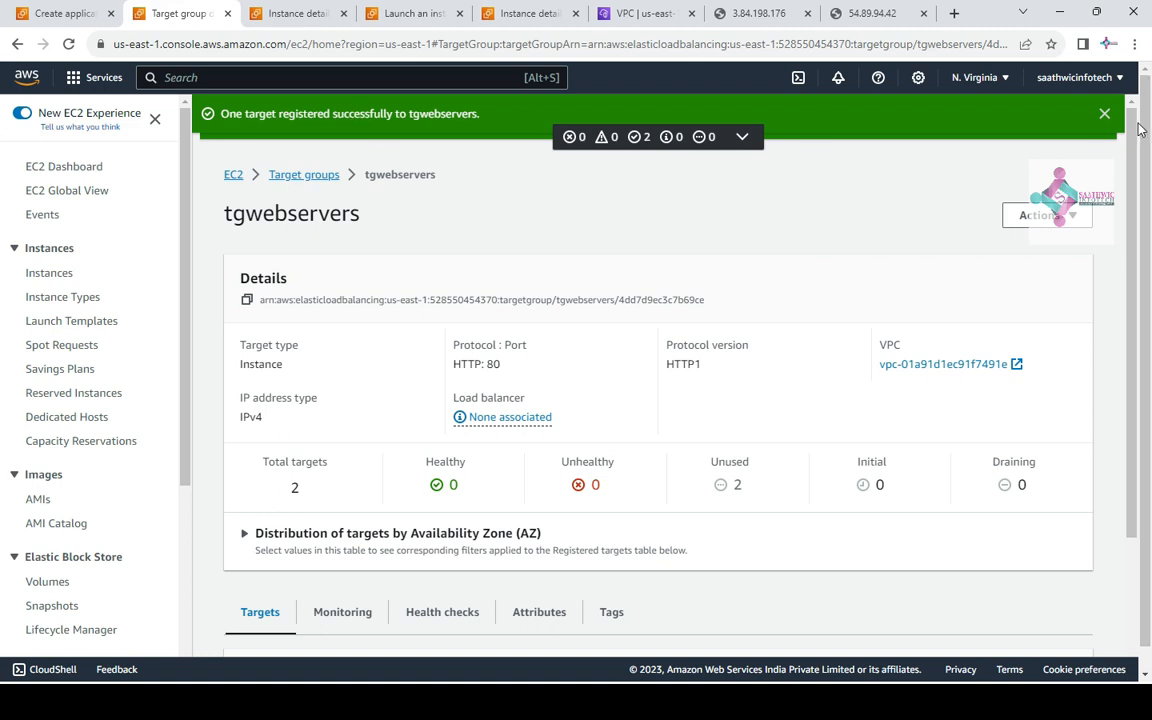
{"action": "left_click", "coordinate": [1103, 115]}
{"action": "left_click", "coordinate": [1102, 116]}
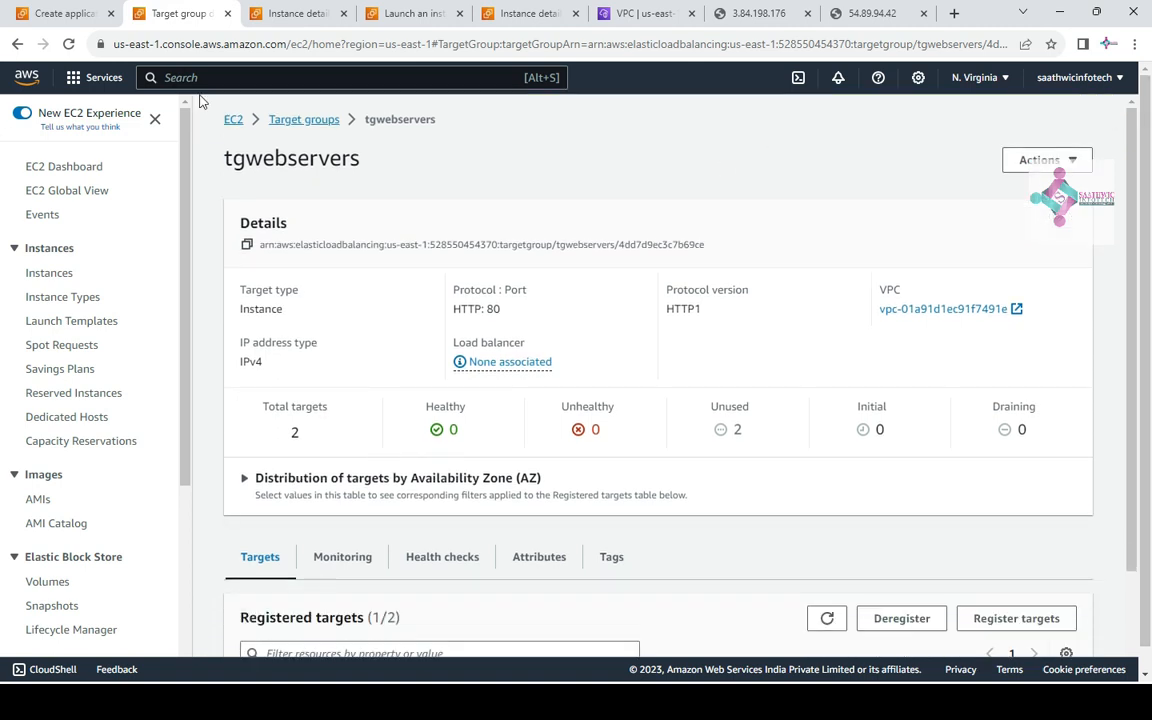
In the load balancer form, refresh the VPC list and map us-east-1a with useast1asubnet and us-east-1b with subnet-00bfa866e535bbabe
{"action": "left_click", "coordinate": [296, 11]}
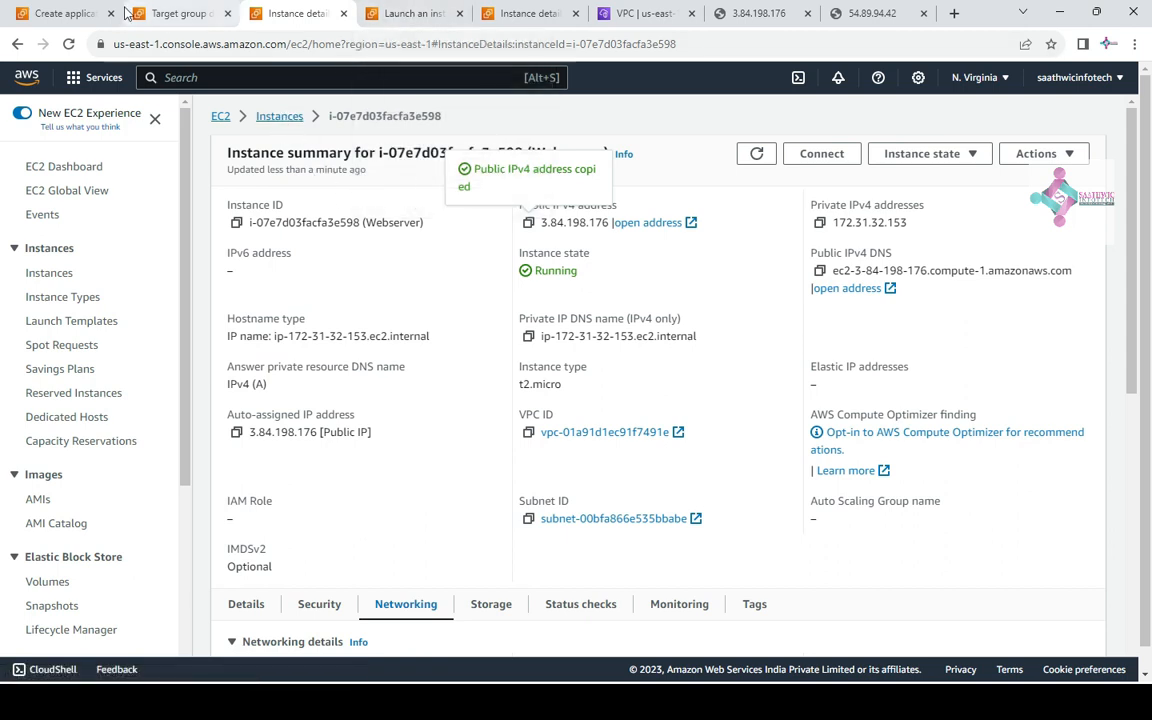
{"action": "left_click", "coordinate": [75, 13]}
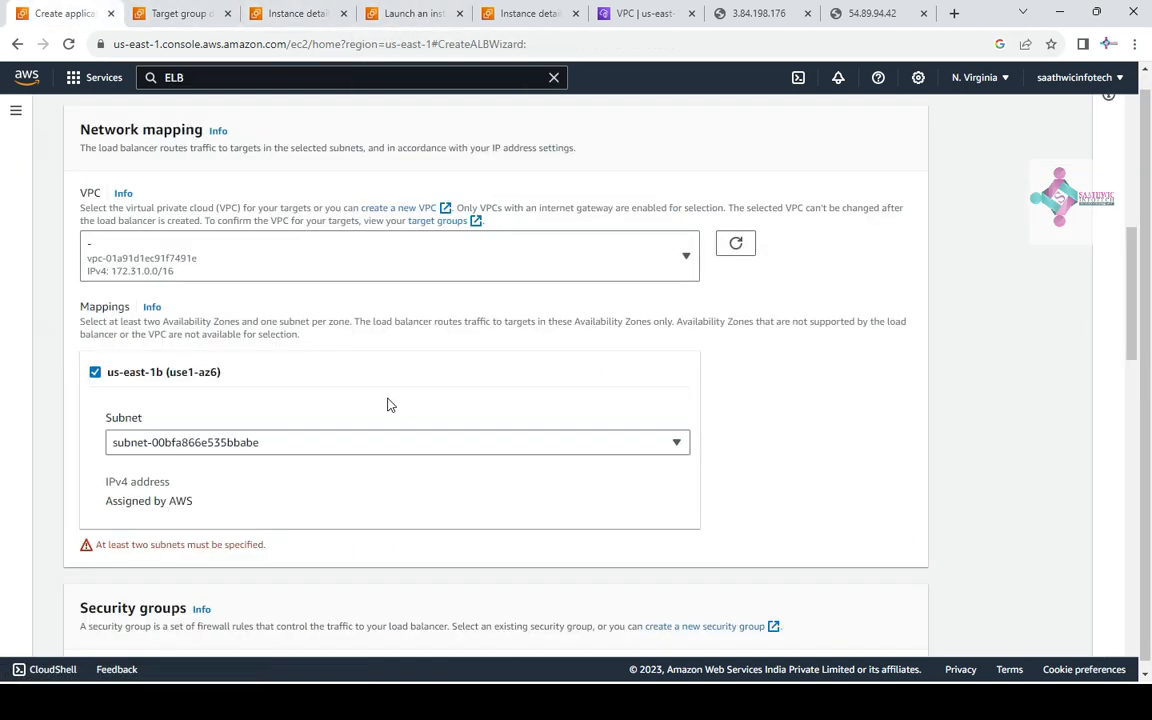
{"action": "left_click", "coordinate": [175, 447]}
{"action": "left_click", "coordinate": [258, 372]}
{"action": "left_click", "coordinate": [748, 248]}
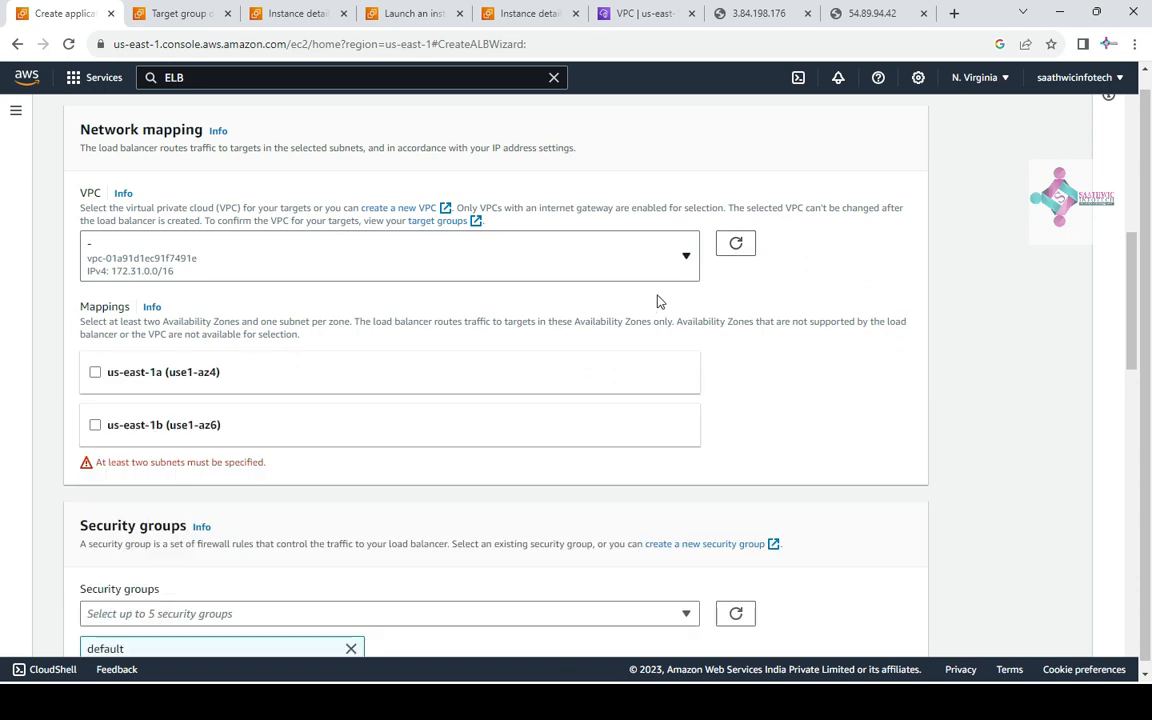
{"action": "left_click", "coordinate": [95, 373]}
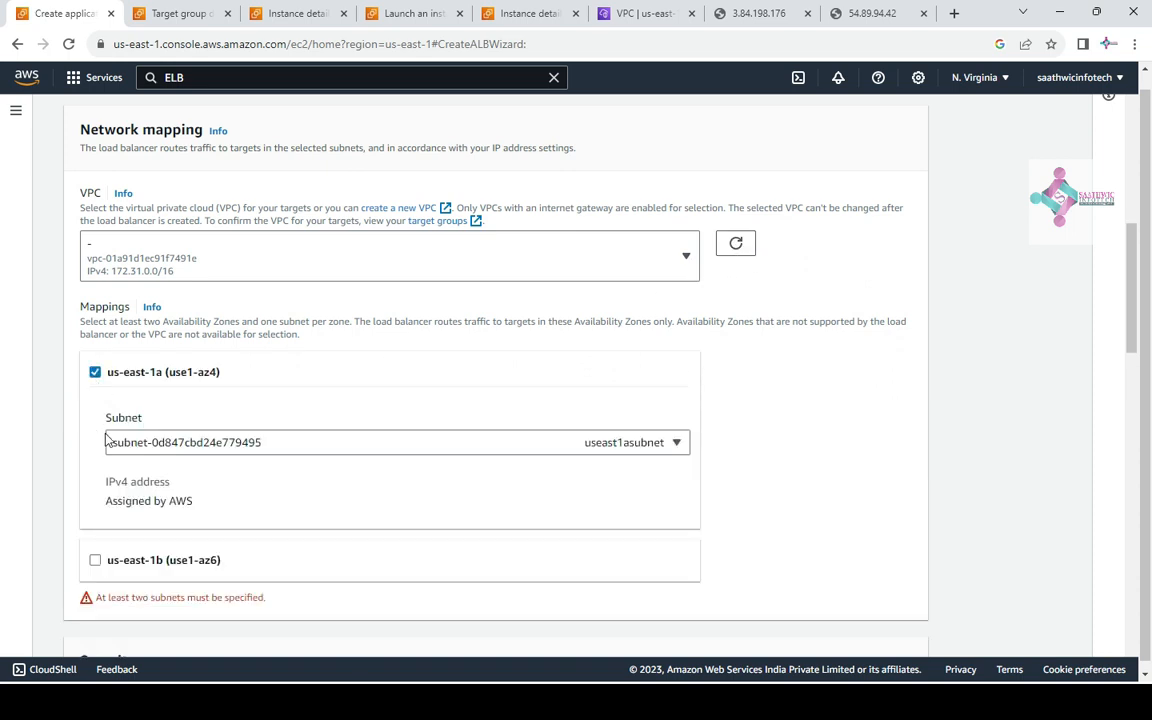
{"action": "left_click", "coordinate": [95, 561]}
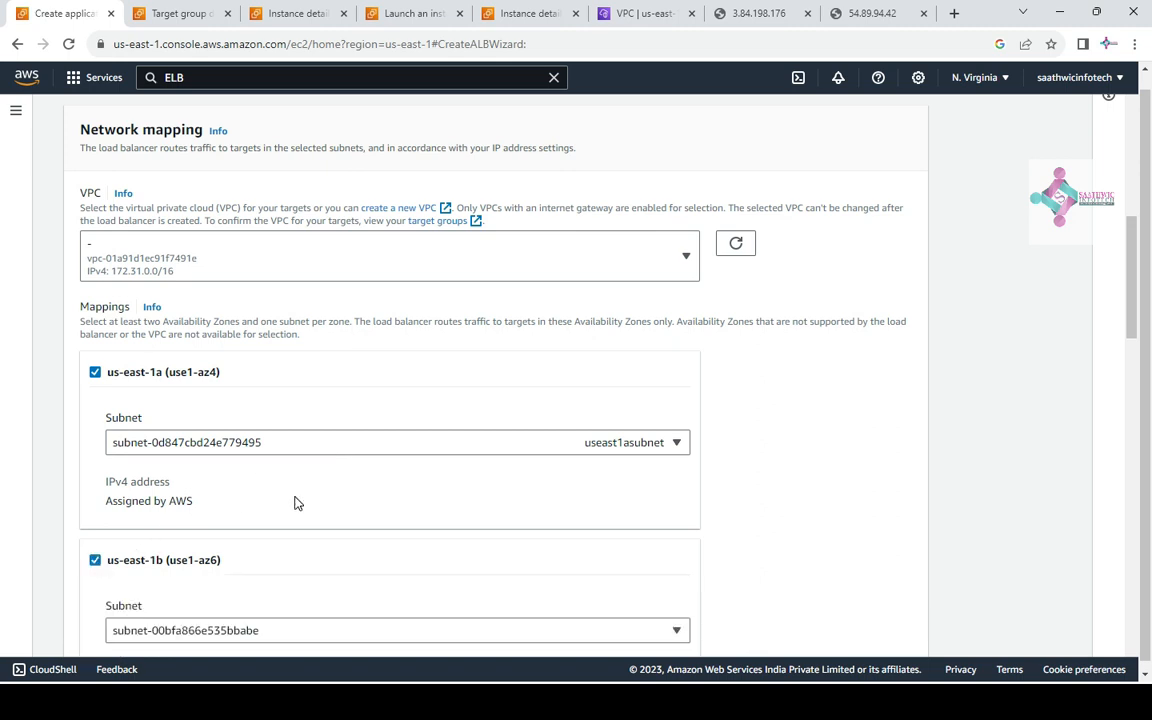
Review the security group, HTTP:80 listener and summary, and create the fruitswebsite Application Load Balancer
{"action": "scroll", "coordinate": [296, 501], "scroll_direction": "down", "scroll_amount": 3}
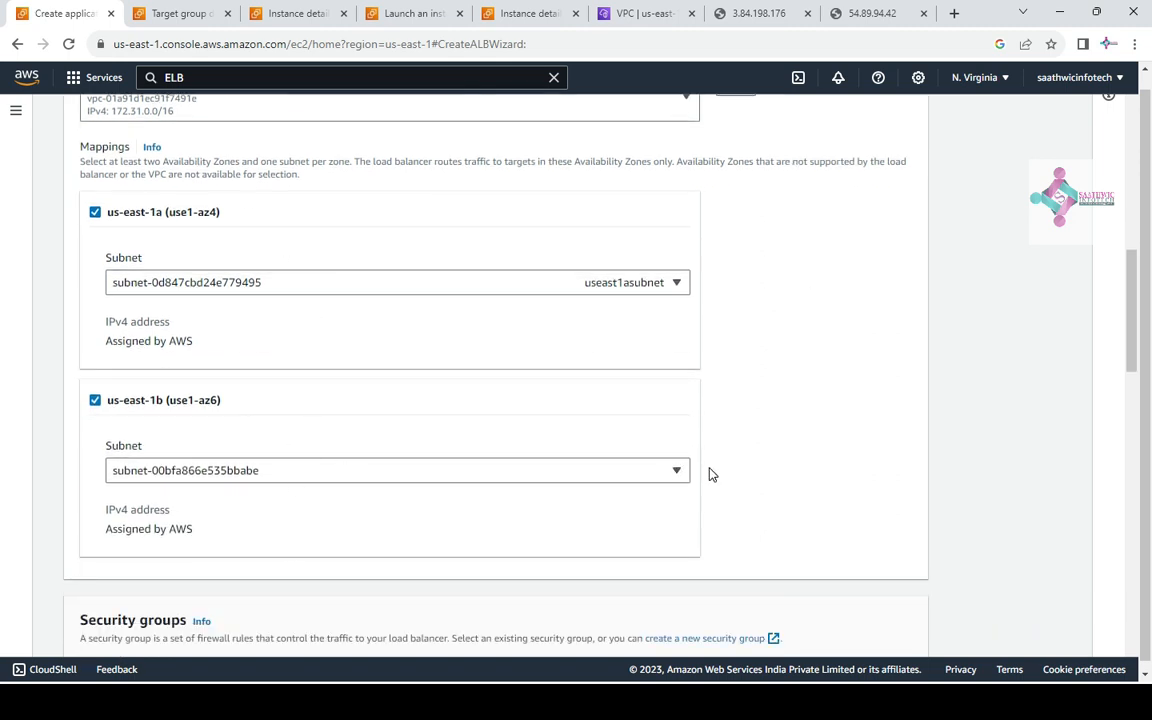
{"action": "scroll", "coordinate": [820, 362], "scroll_direction": "down", "scroll_amount": 5}
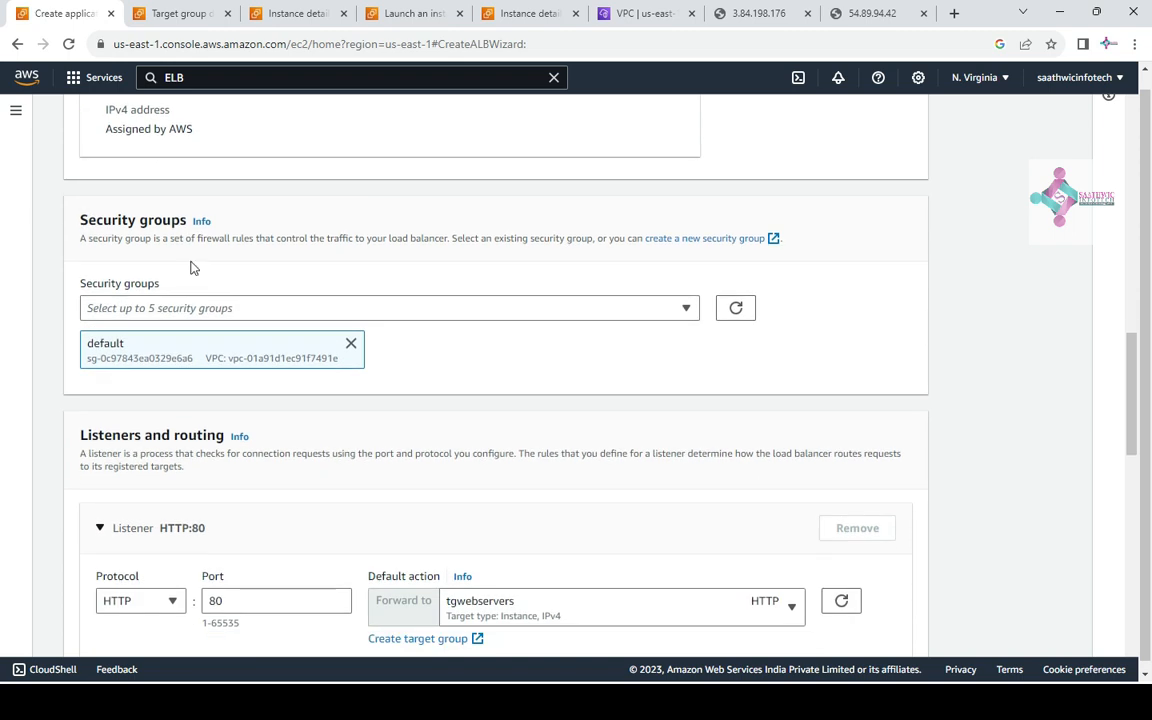
{"action": "scroll", "coordinate": [341, 406], "scroll_direction": "down", "scroll_amount": 3}
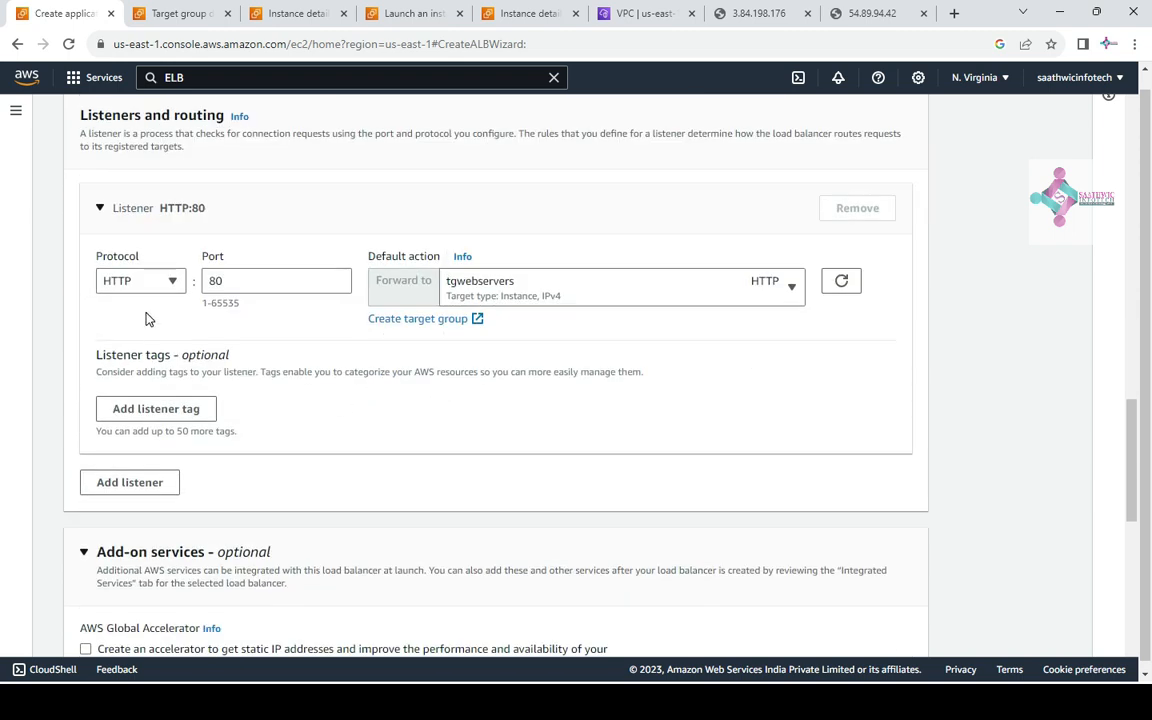
{"action": "scroll", "coordinate": [381, 406], "scroll_direction": "down", "scroll_amount": 5}
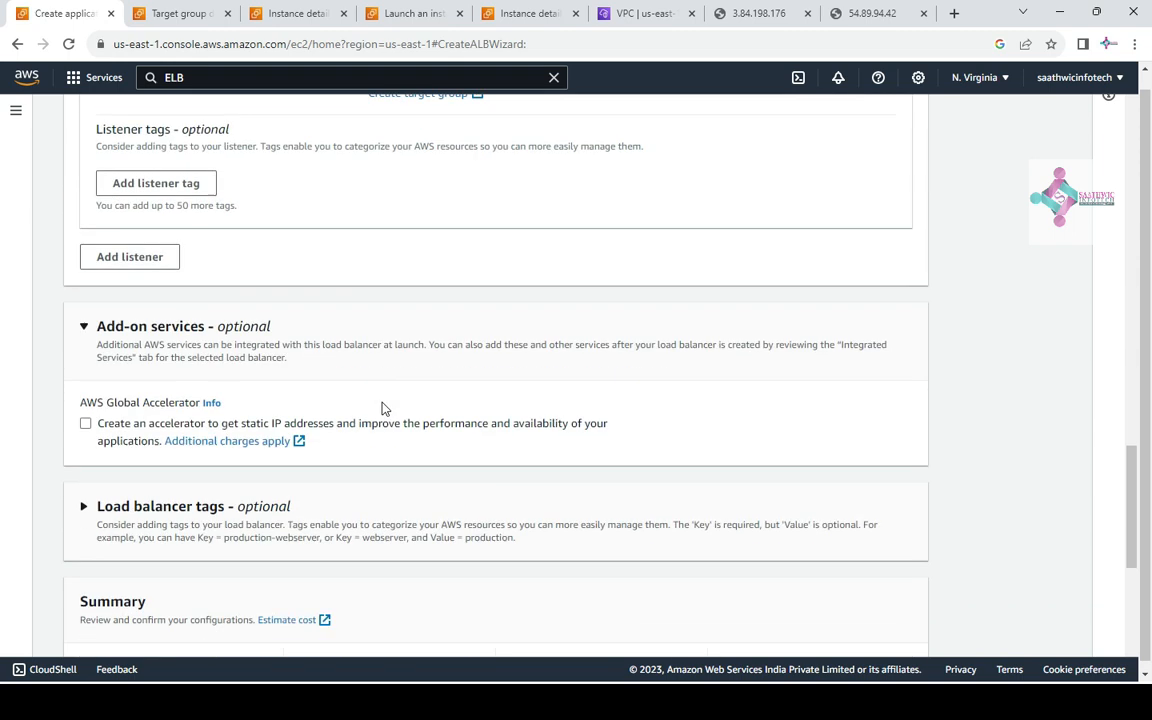
{"action": "scroll", "coordinate": [609, 545], "scroll_direction": "down", "scroll_amount": 2}
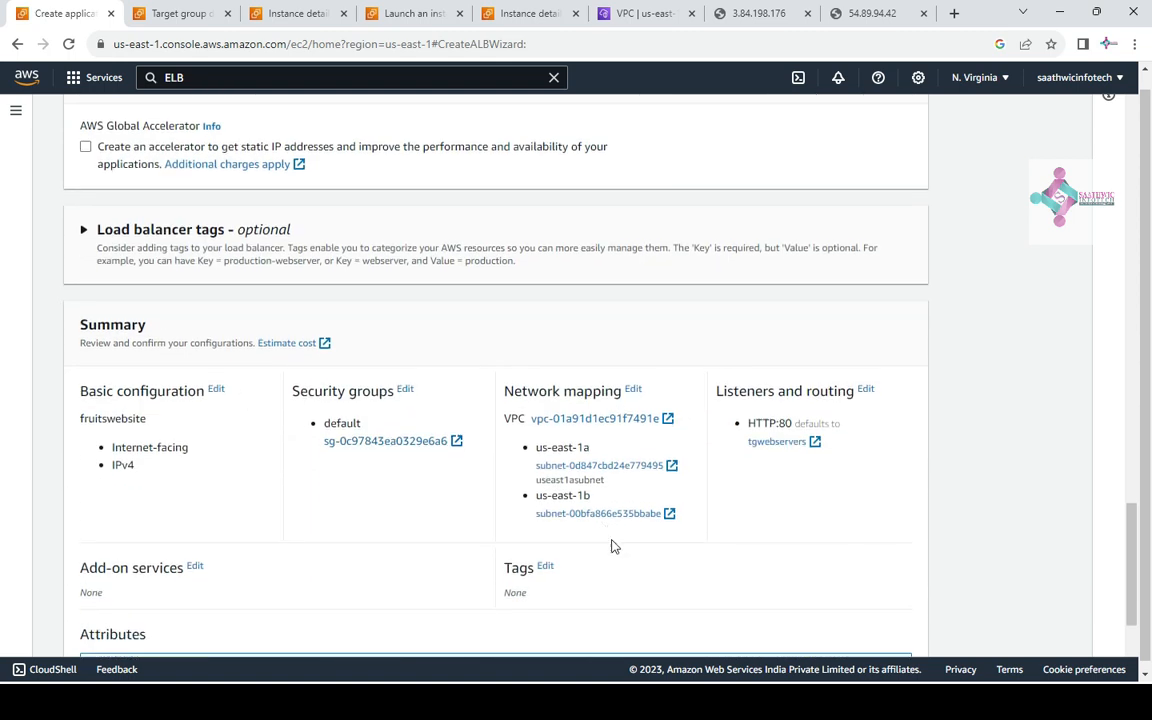
{"action": "left_click", "coordinate": [873, 631]}
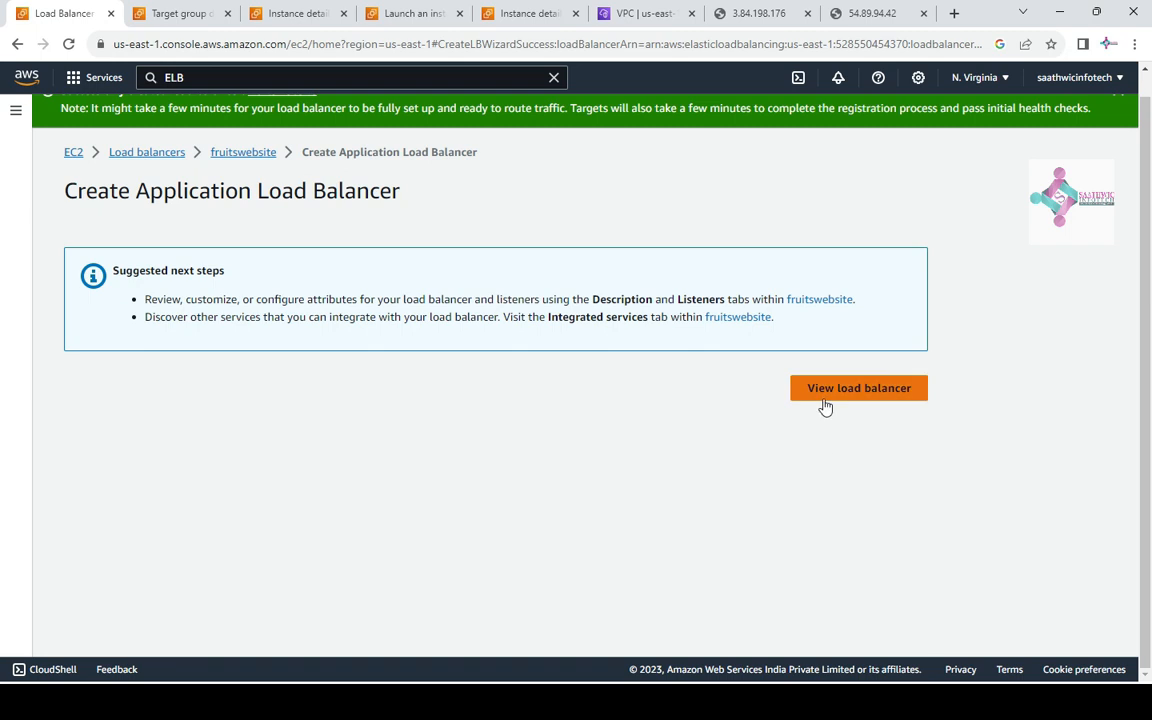
Open the fruitswebsite load balancer and examine its details, integrations, monitoring, and listeners and rules
{"action": "left_click", "coordinate": [866, 392]}
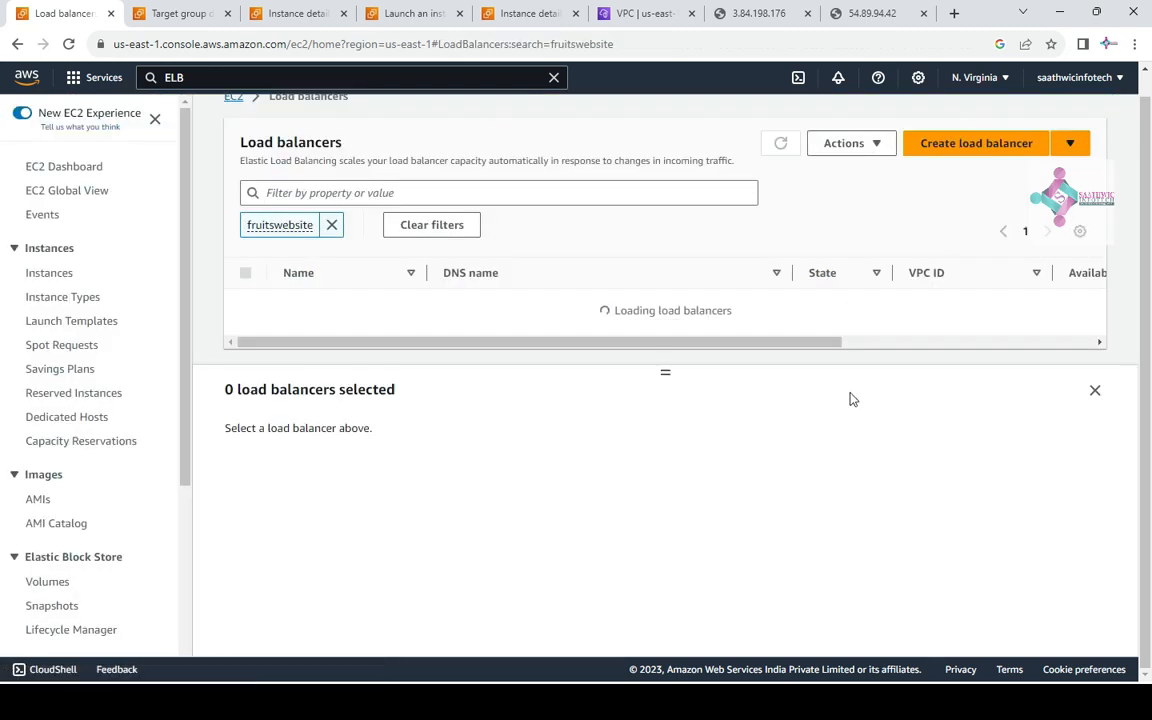
{"action": "left_click", "coordinate": [320, 316]}
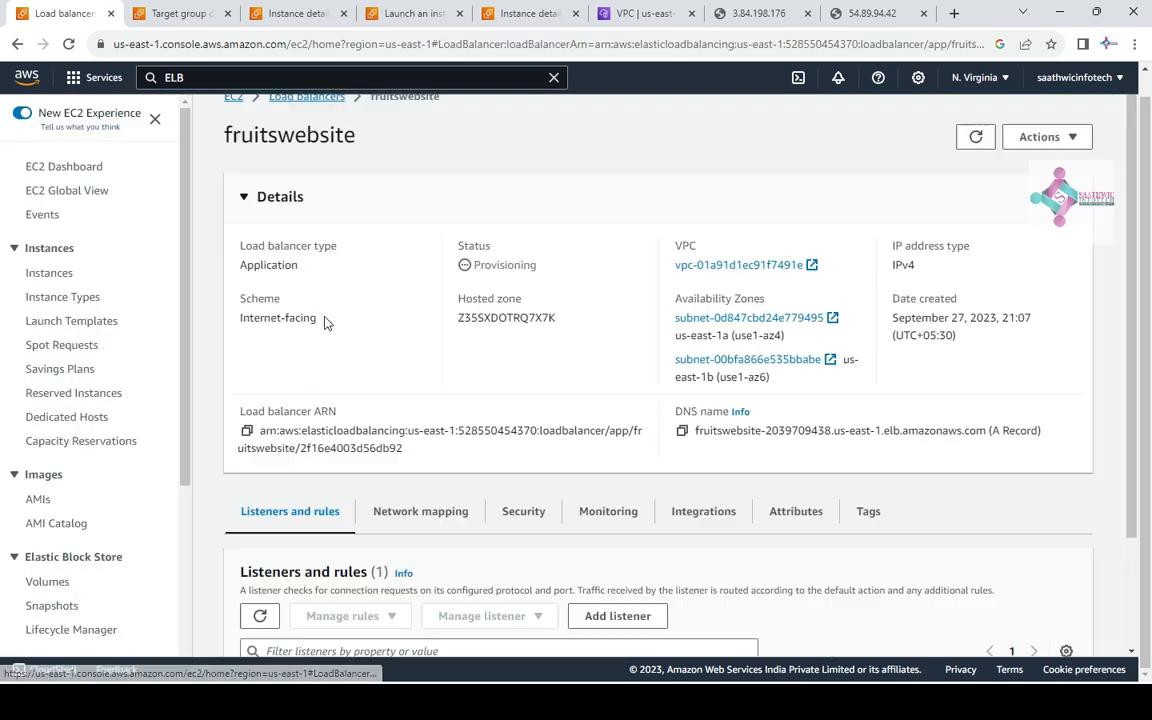
{"action": "scroll", "coordinate": [418, 343], "scroll_direction": "down", "scroll_amount": 1}
{"action": "scroll", "coordinate": [418, 343], "scroll_direction": "down", "scroll_amount": 1}
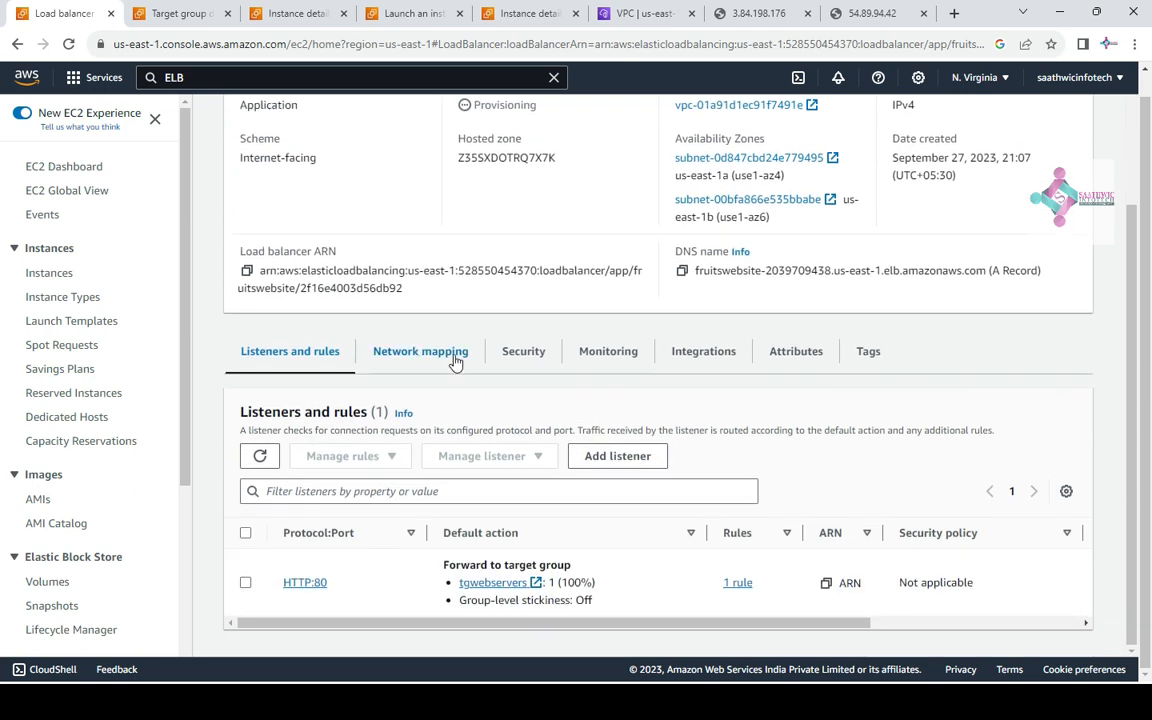
{"action": "left_click", "coordinate": [724, 358]}
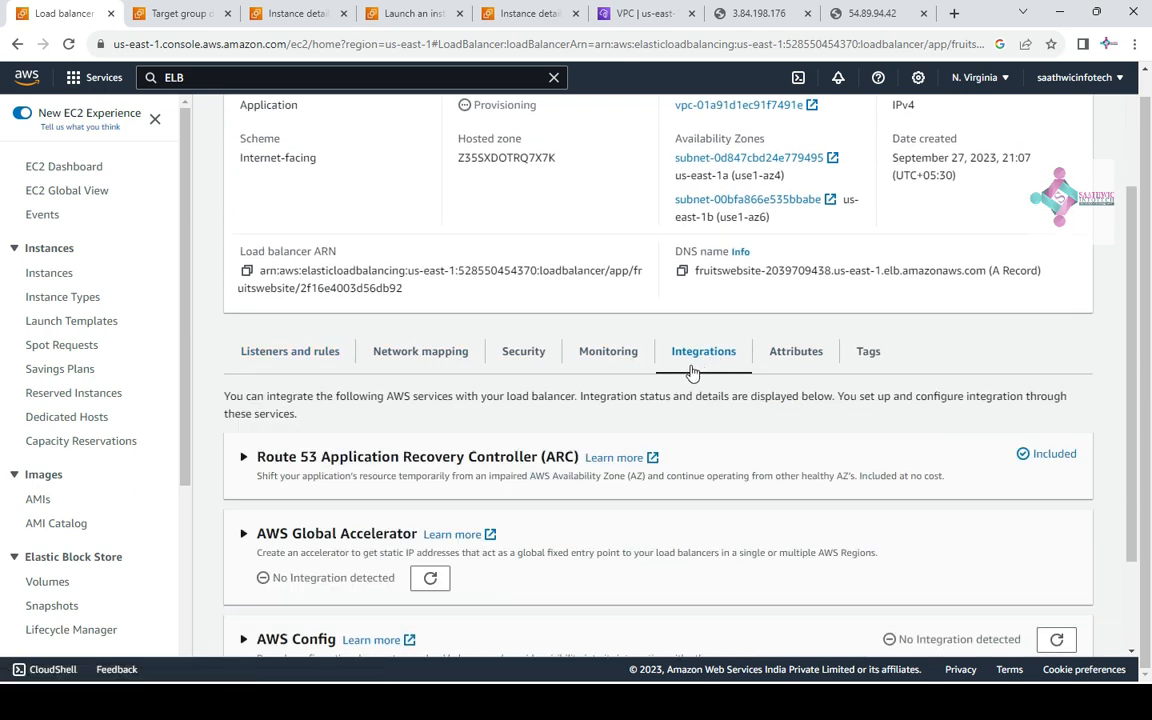
{"action": "left_click", "coordinate": [612, 357]}
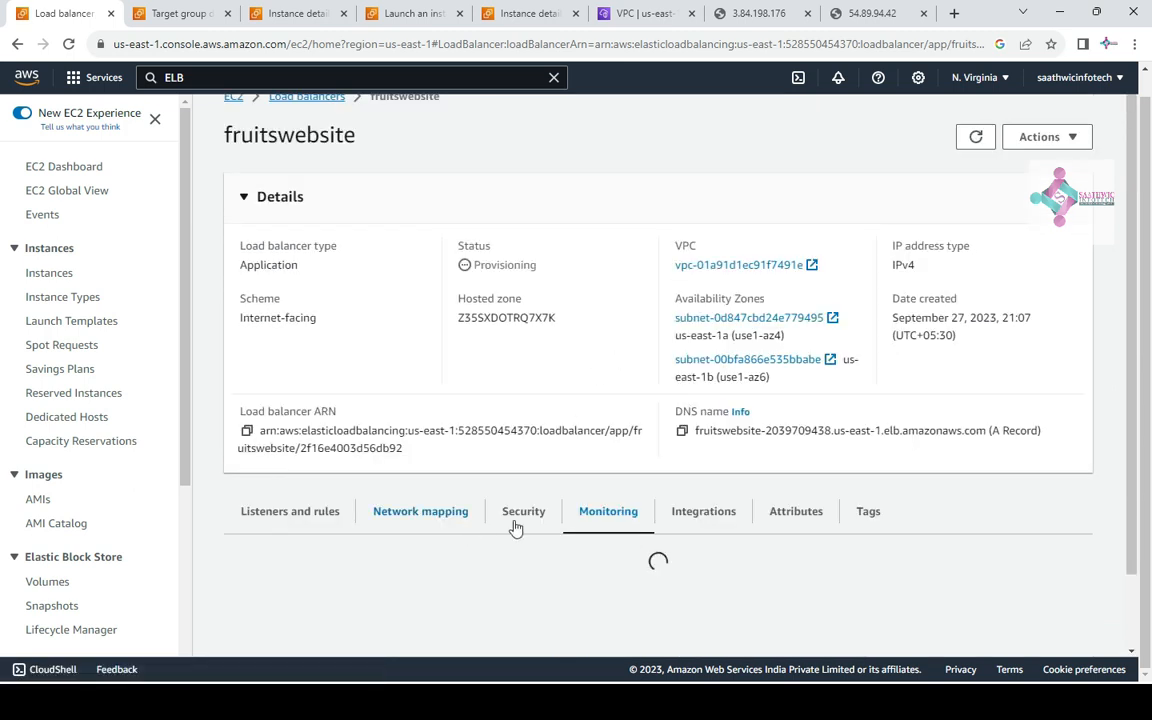
{"action": "scroll", "coordinate": [414, 499], "scroll_direction": "down", "scroll_amount": 1}
{"action": "left_click", "coordinate": [282, 430]}
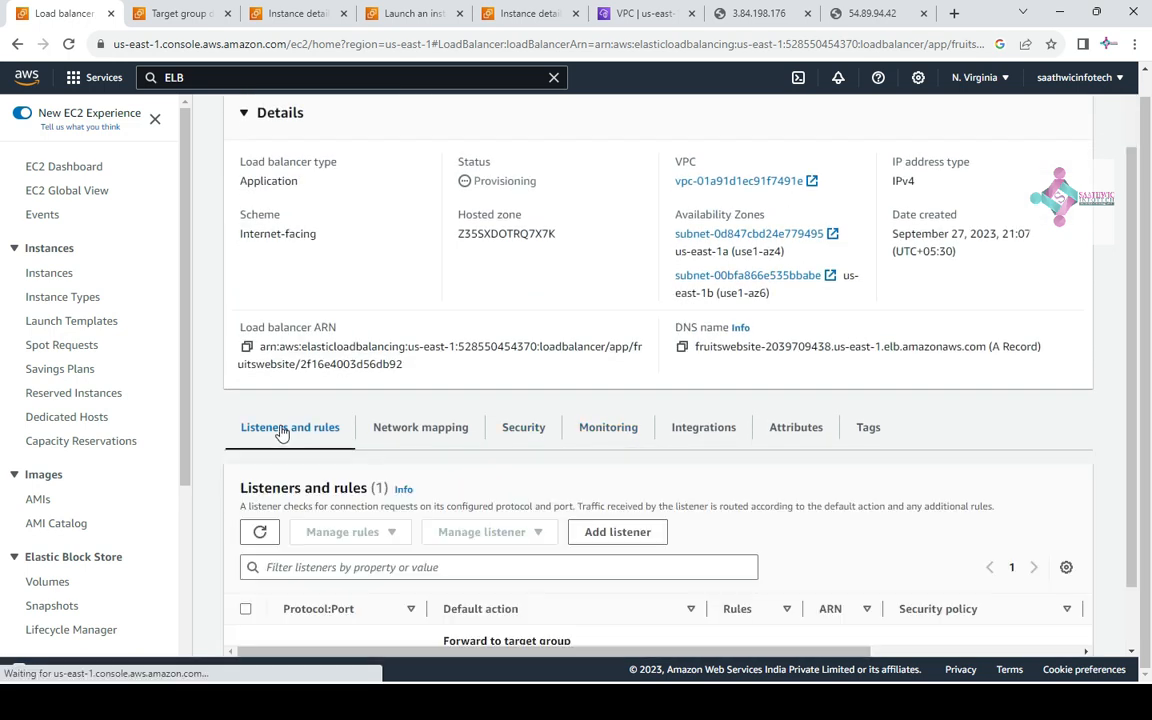
{"action": "scroll", "coordinate": [458, 489], "scroll_direction": "down", "scroll_amount": 1}
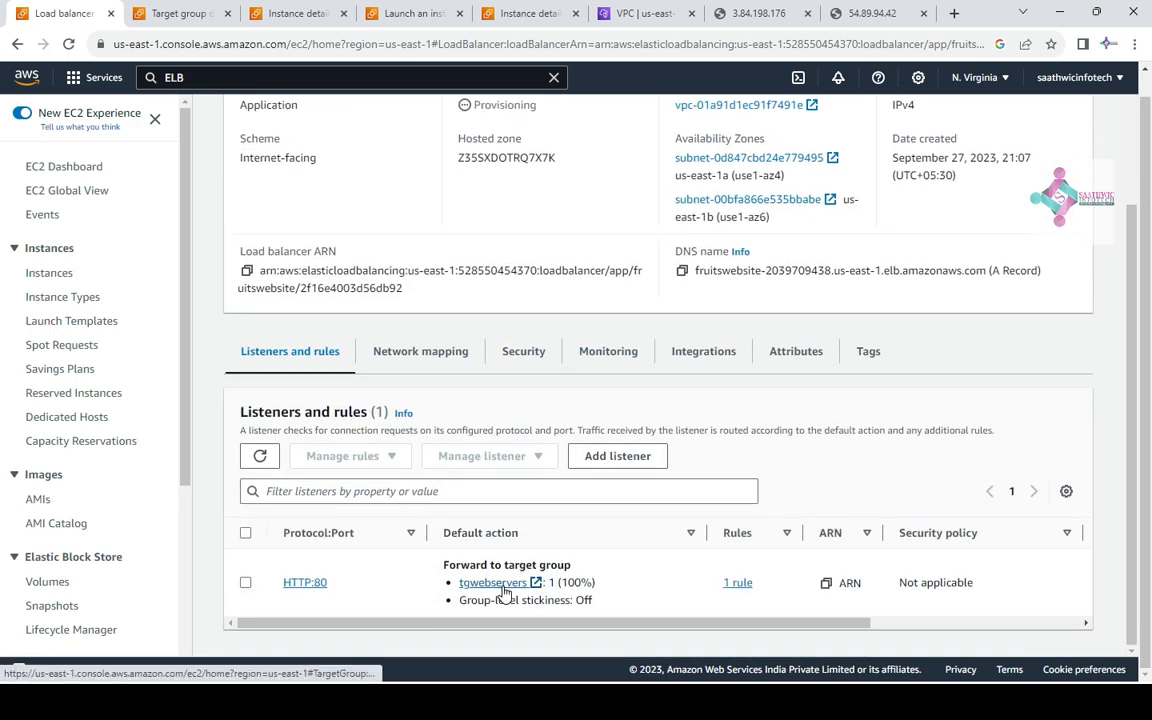
Return to target group tgwebservers, reload its page and refresh the registered targets to check their health status
{"action": "left_click", "coordinate": [186, 14]}
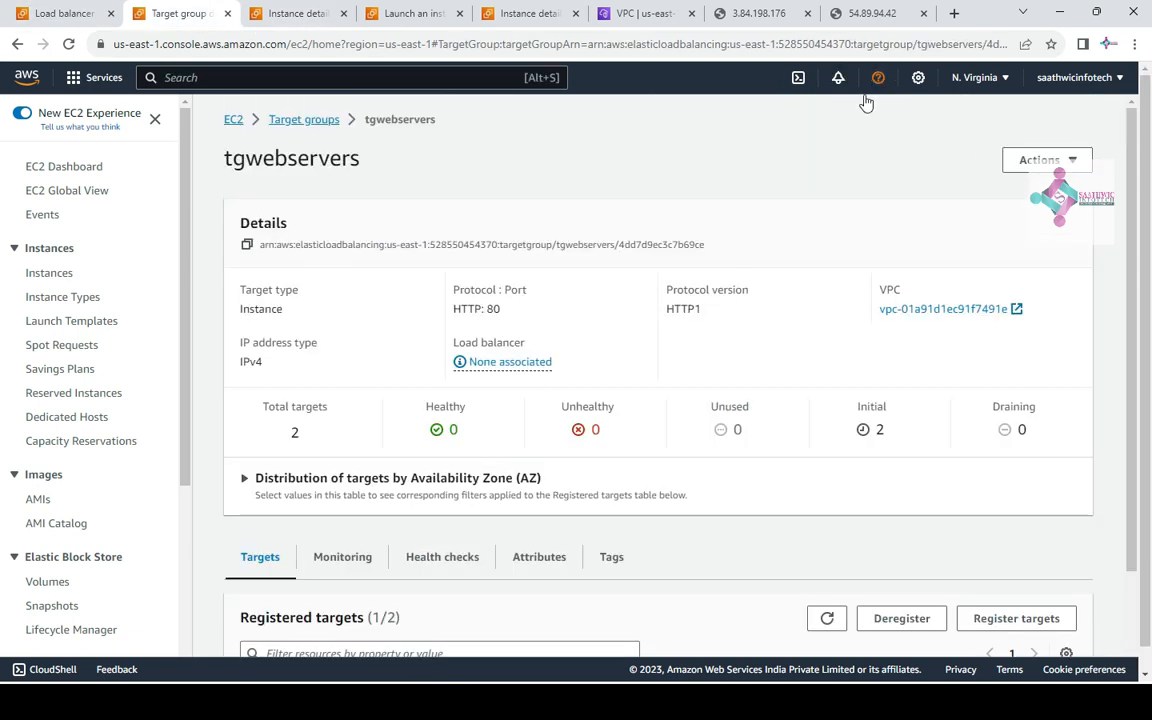
{"action": "left_click", "coordinate": [70, 44]}
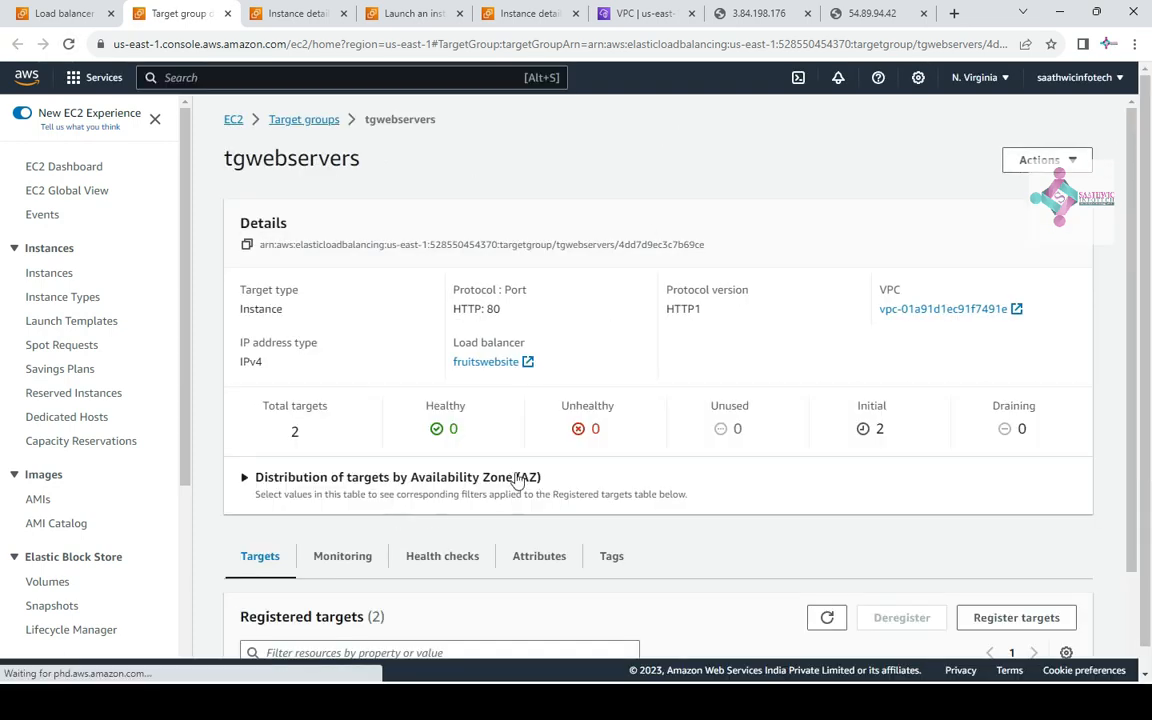
{"action": "scroll", "coordinate": [514, 490], "scroll_direction": "down", "scroll_amount": 3}
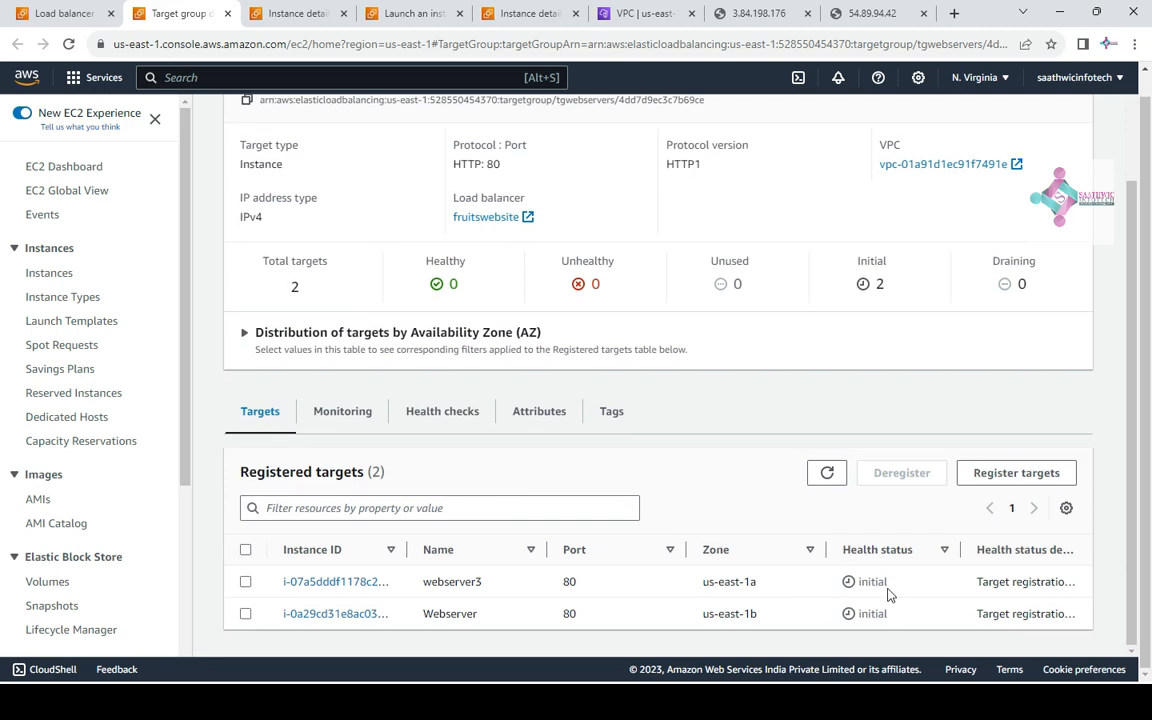
{"action": "left_click", "coordinate": [827, 476]}
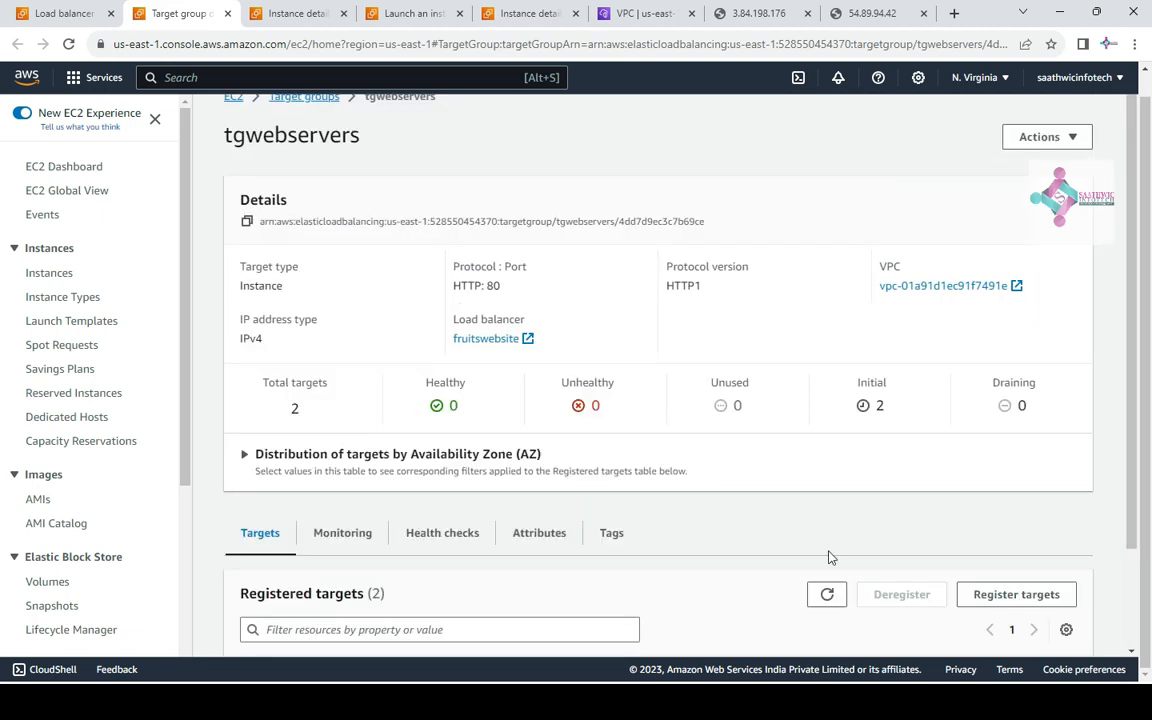
Refresh the registered targets of tgwebservers repeatedly to check whether their health status has updated
{"action": "left_click", "coordinate": [829, 476]}
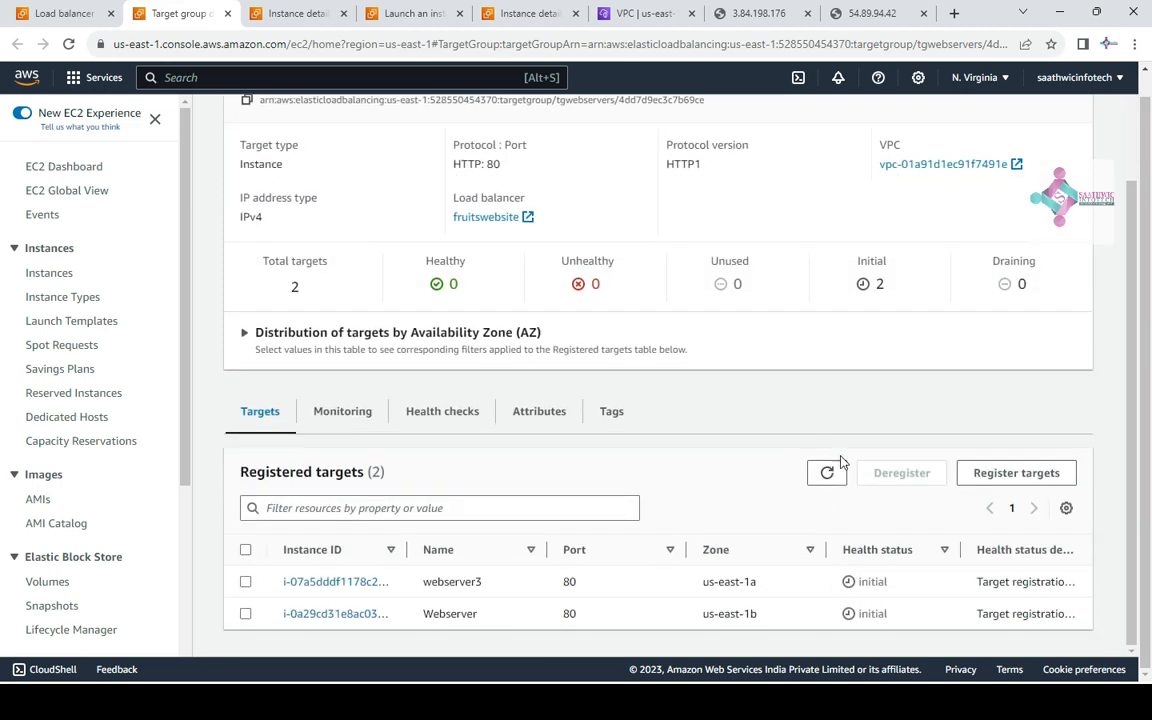
{"action": "left_click", "coordinate": [829, 478]}
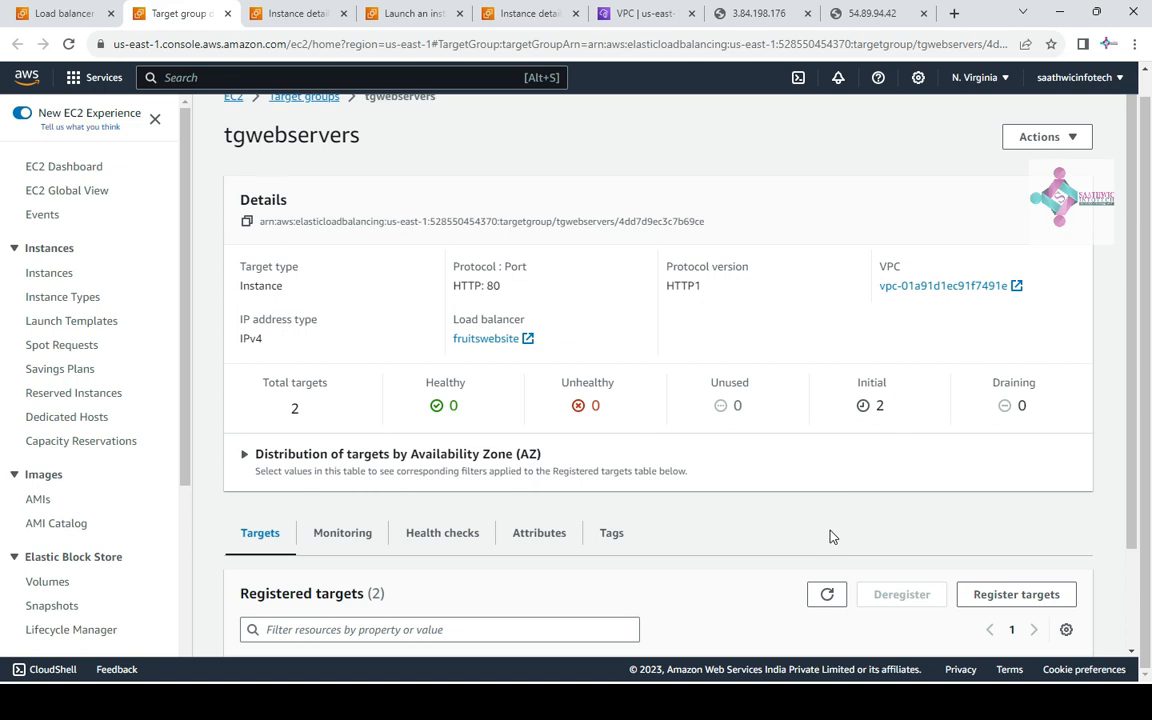
{"action": "left_click", "coordinate": [827, 478]}
{"action": "left_click", "coordinate": [830, 478]}
{"action": "left_click", "coordinate": [830, 478]}
{"action": "left_click", "coordinate": [828, 476]}
{"action": "scroll", "coordinate": [650, 553], "scroll_direction": "down", "scroll_amount": 1}
Return to the fruitswebsite load balancer details and copy its DNS name
{"action": "left_click", "coordinate": [288, 14]}
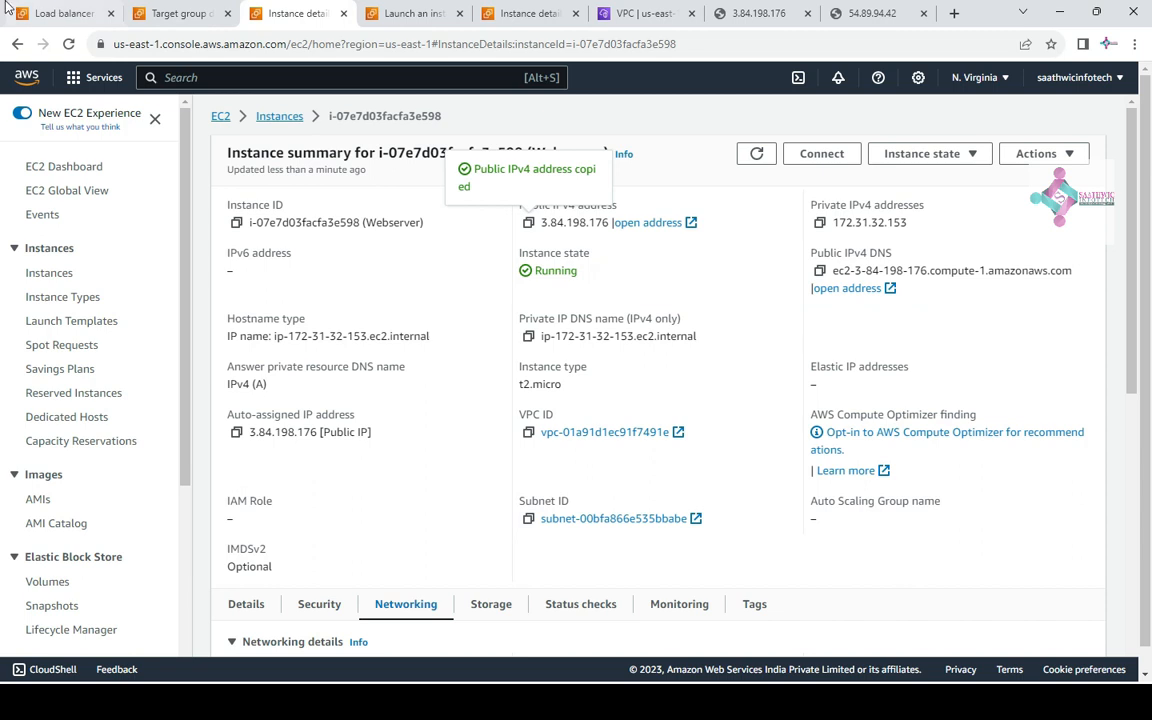
{"action": "left_click", "coordinate": [35, 13]}
{"action": "scroll", "coordinate": [452, 597], "scroll_direction": "up", "scroll_amount": 2}
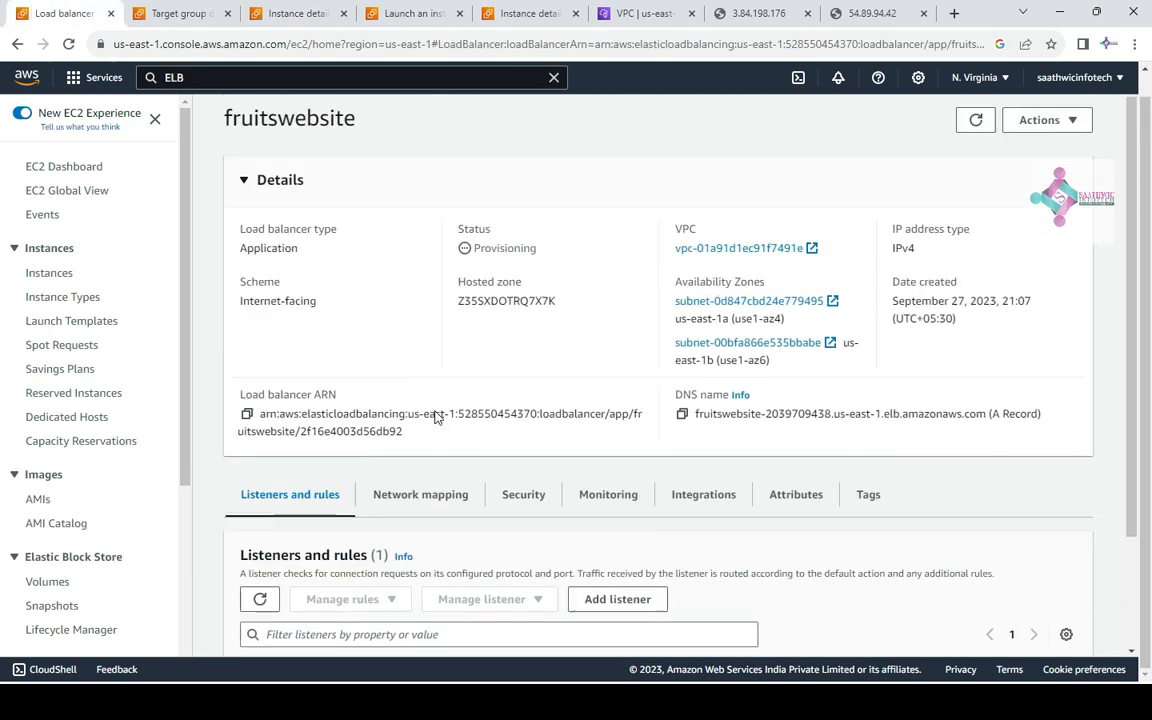
{"action": "left_click", "coordinate": [681, 432]}
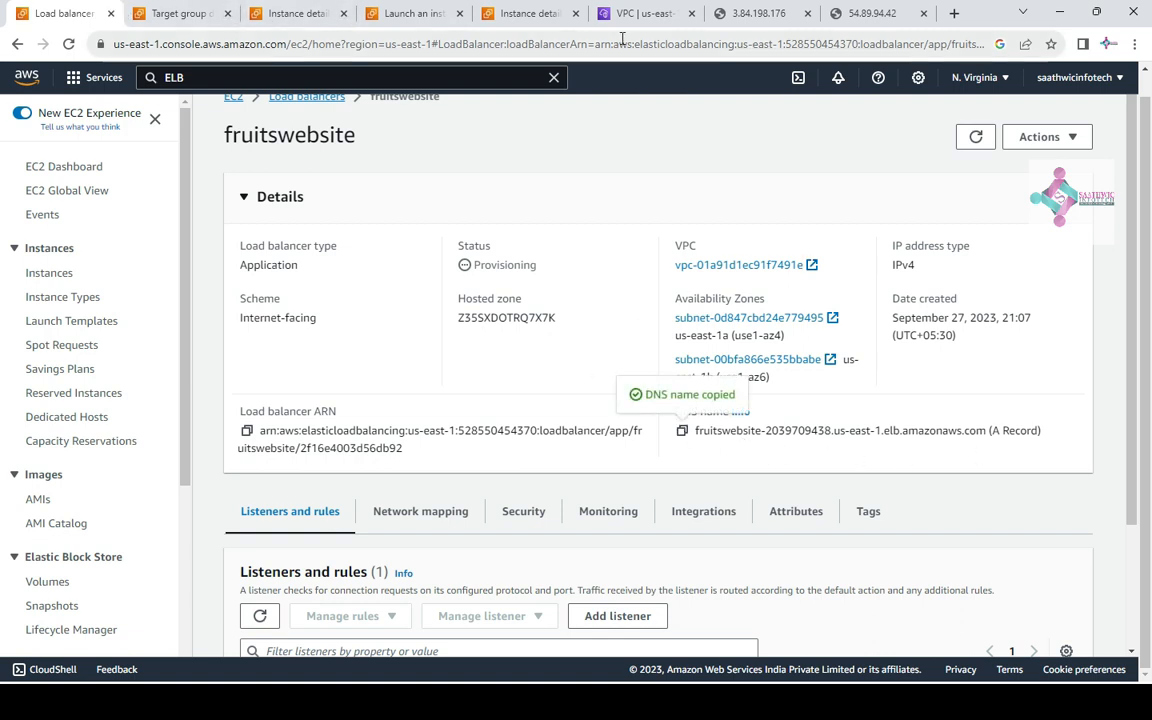
Reload the web server pages at 3.84.198.176 and 54.89.94.42 to check that both respond
{"action": "left_click", "coordinate": [718, 13]}
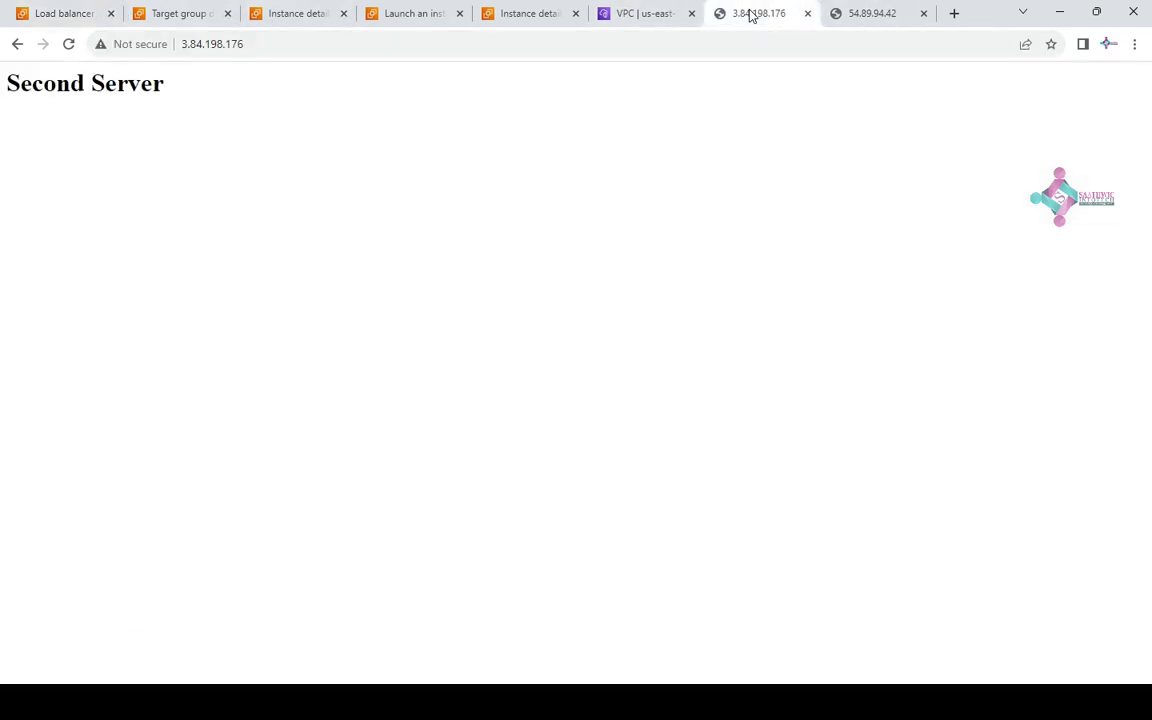
{"action": "left_click", "coordinate": [594, 51]}
{"action": "key", "text": "Return"}
{"action": "left_click", "coordinate": [867, 10]}
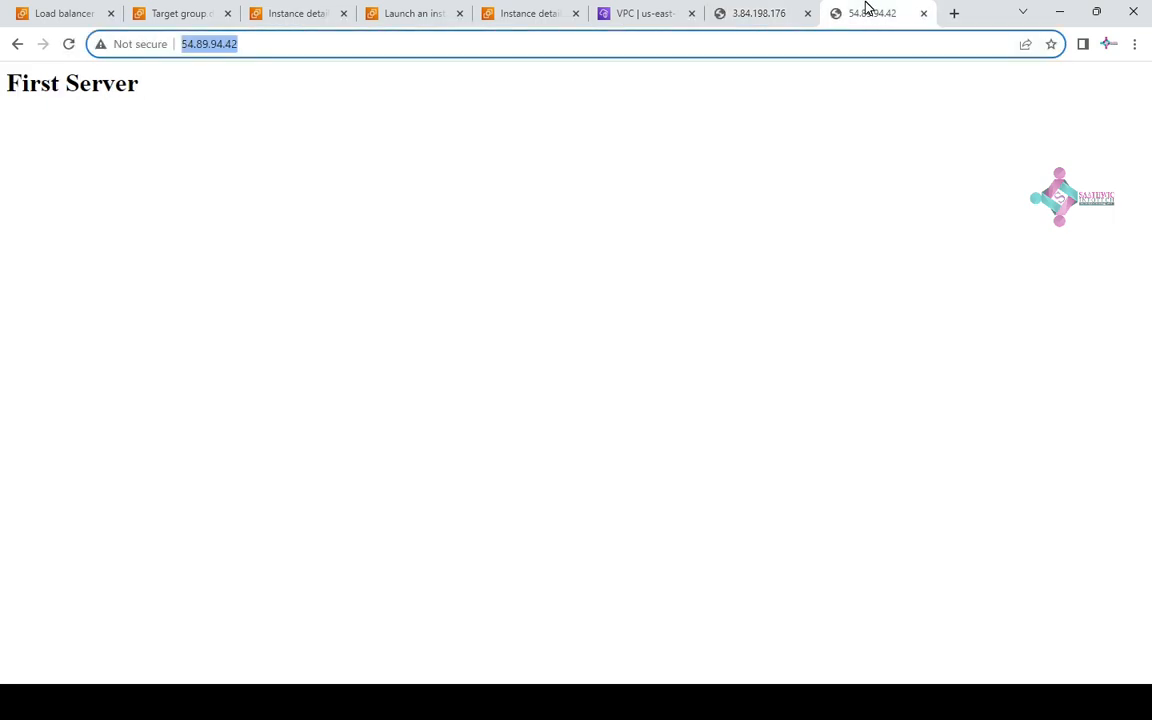
{"action": "key", "text": "Return"}
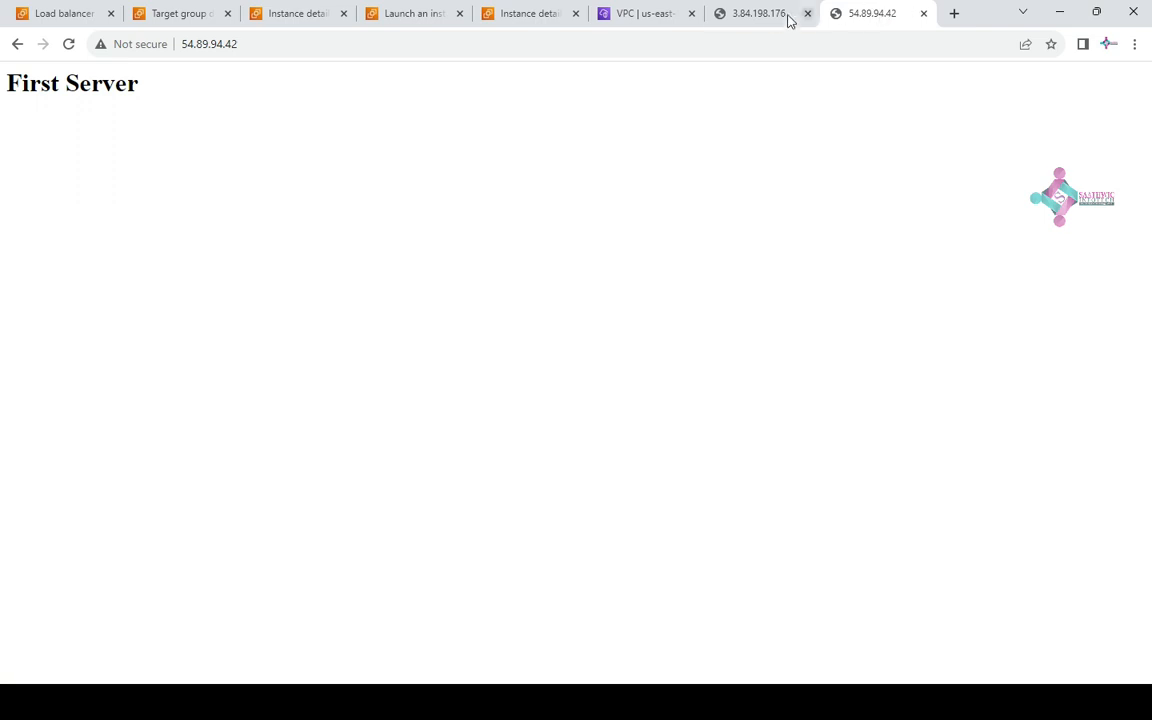
Find the webserver3 instance, copy its public IPv4 address and open 3.91.187.167 in a new browser tab
{"action": "left_click", "coordinate": [293, 12]}
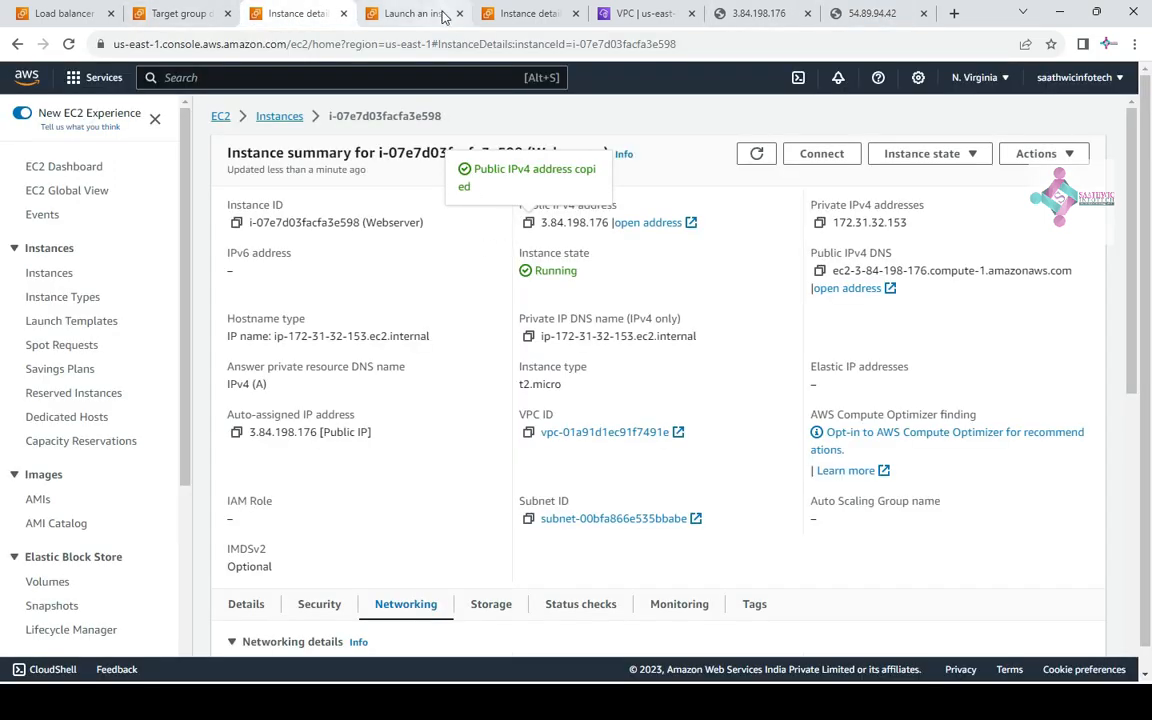
{"action": "left_click", "coordinate": [400, 13]}
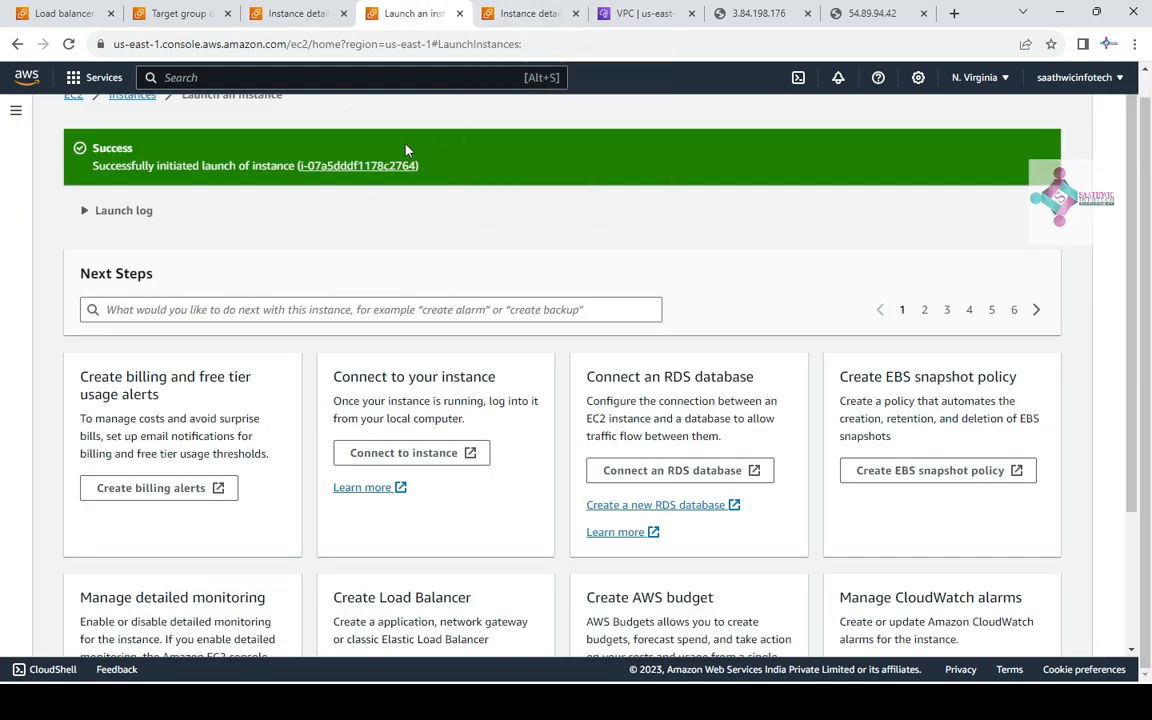
{"action": "left_click", "coordinate": [365, 165]}
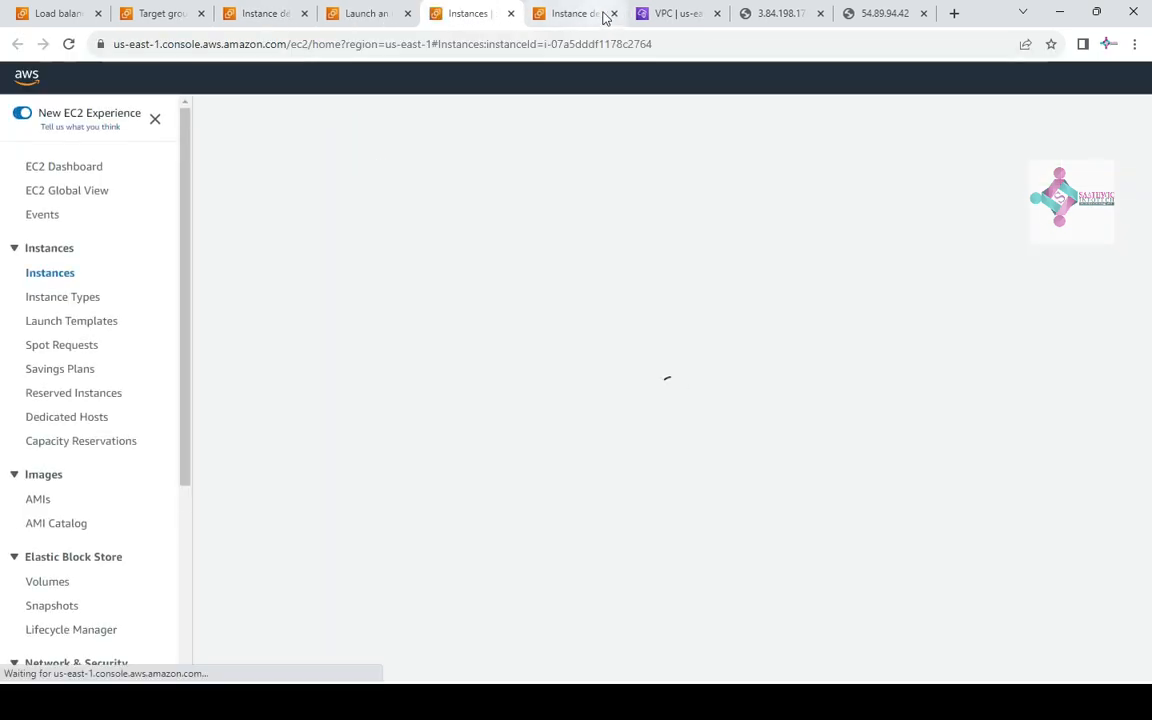
{"action": "left_click", "coordinate": [576, 14]}
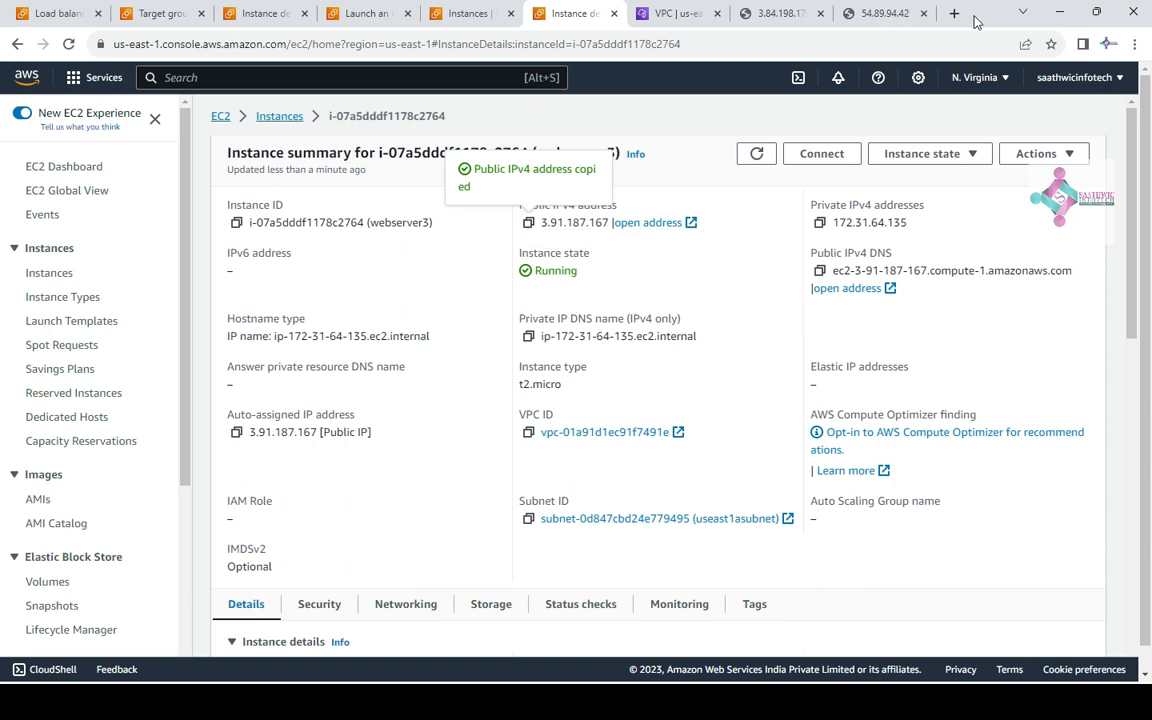
{"action": "key", "text": "ctrl+t"}
{"action": "left_click", "coordinate": [859, 38]}
{"action": "key", "text": "ctrl+v"}
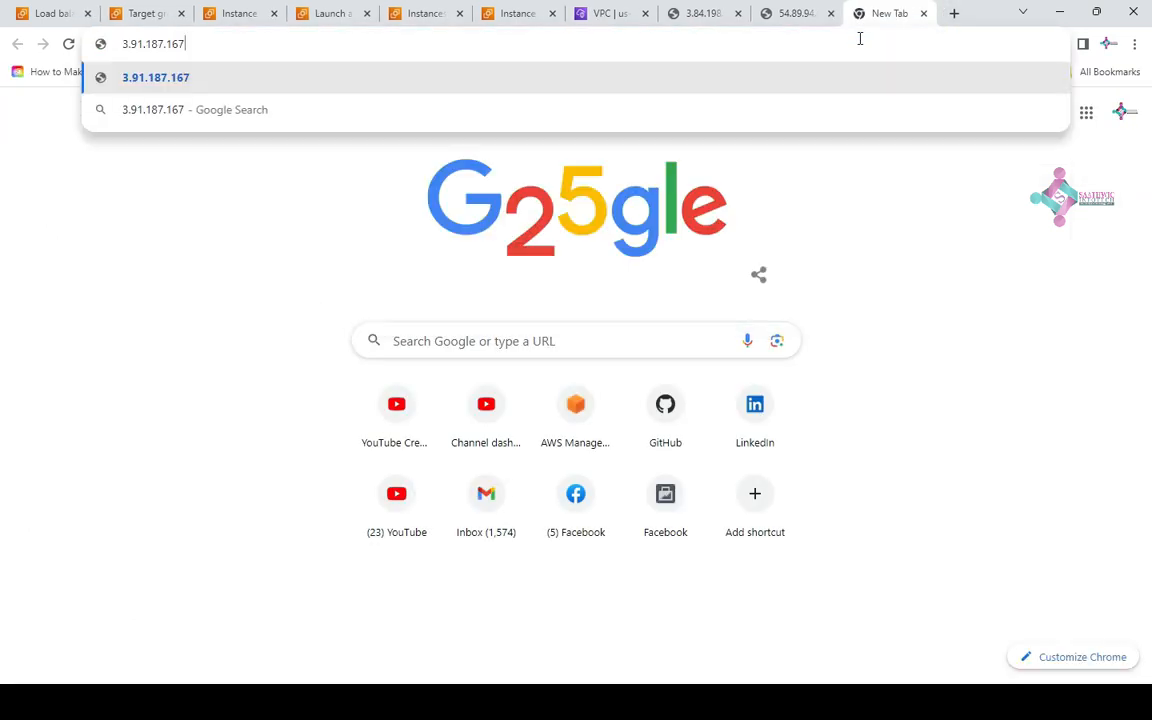
{"action": "key", "text": "Return"}
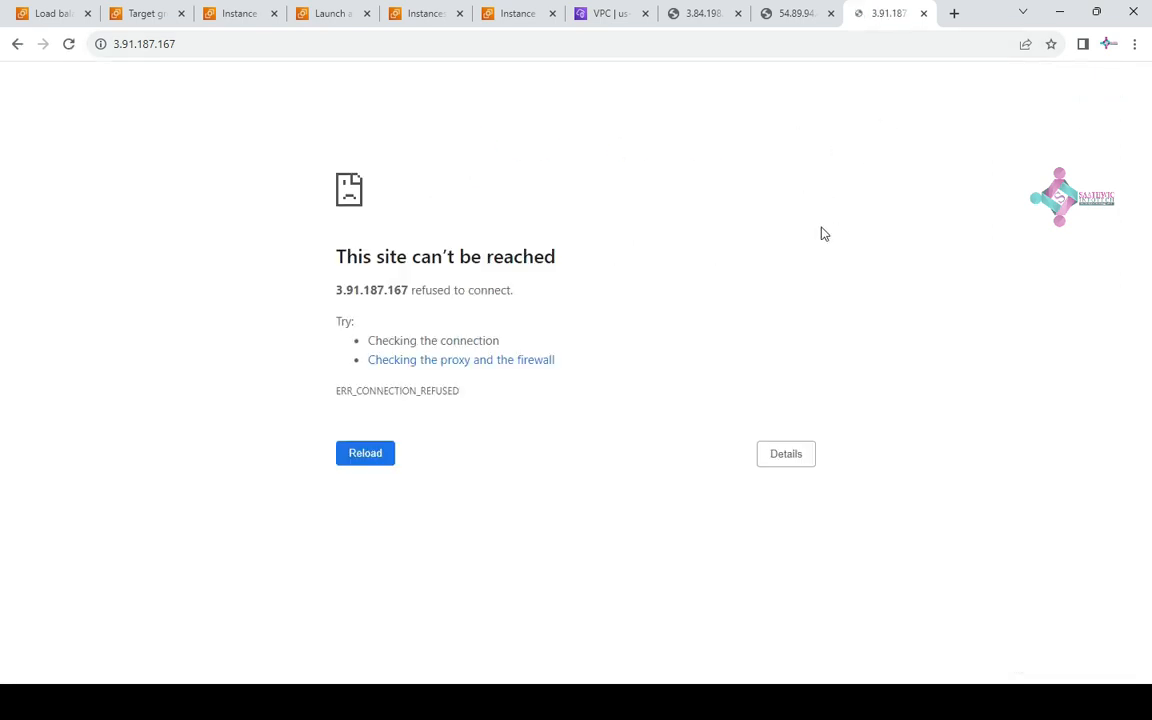
Check the package update in the MobaXterm session for 3.91.187.167, and refresh the tgwebservers registered targets in the browser
{"action": "key", "text": "alt+Tab"}
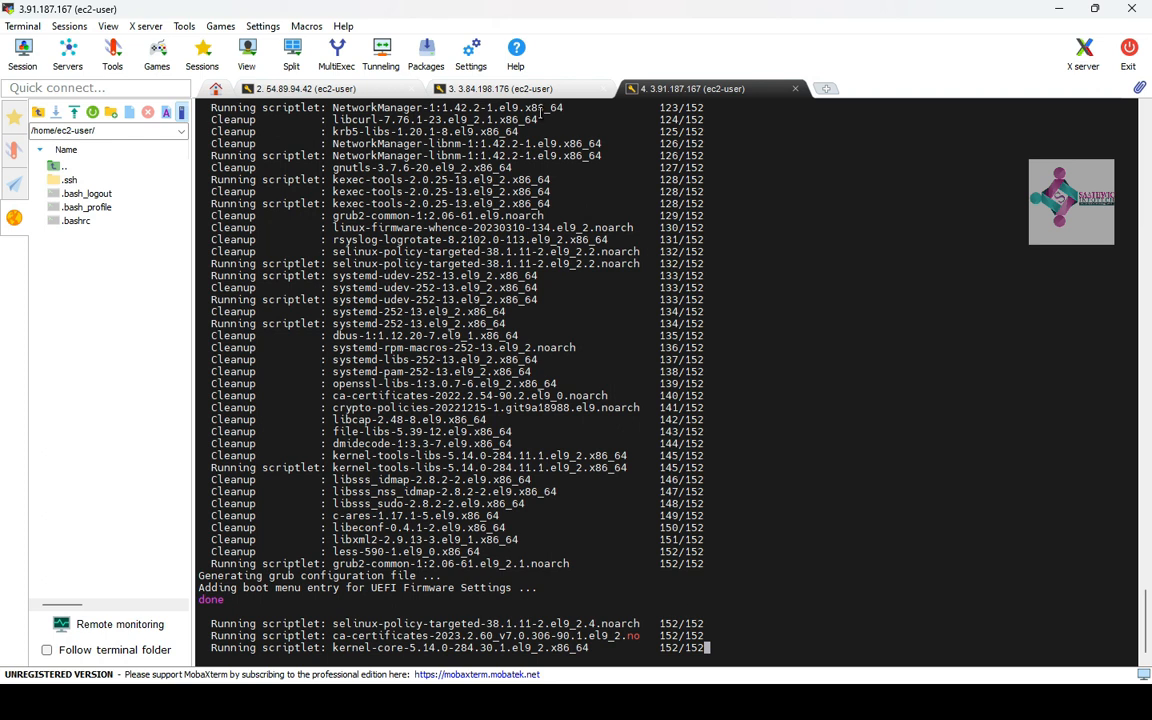
{"action": "key", "text": "alt+Tab"}
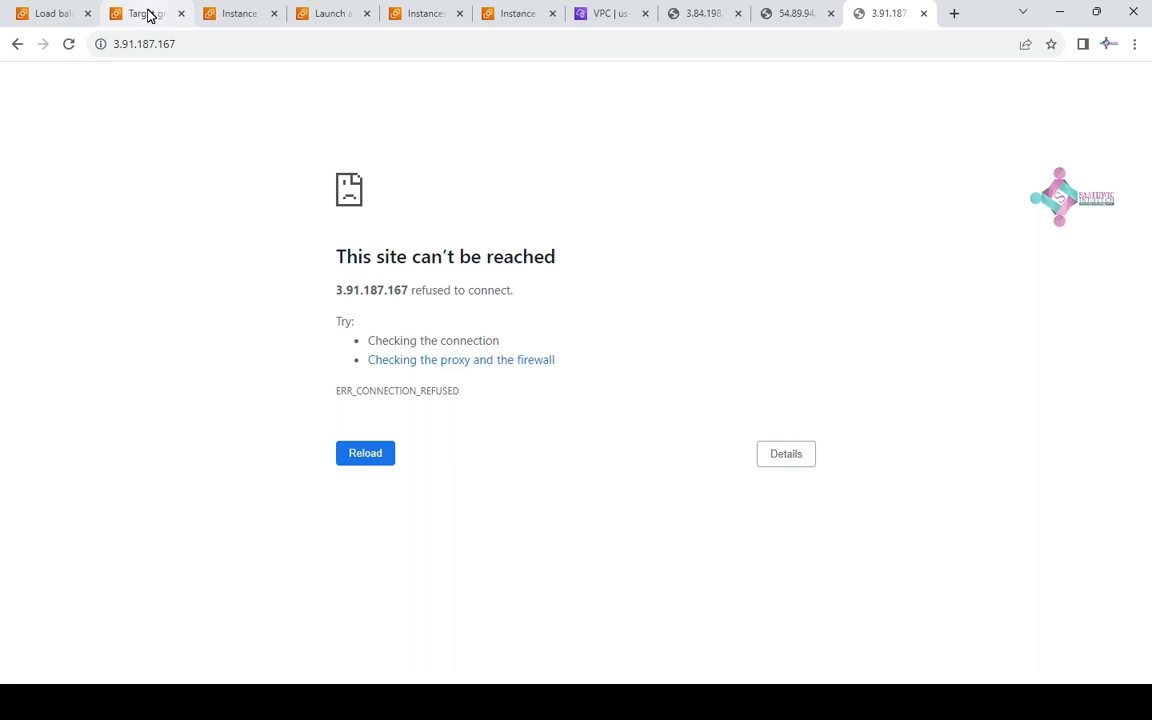
{"action": "left_click", "coordinate": [147, 13]}
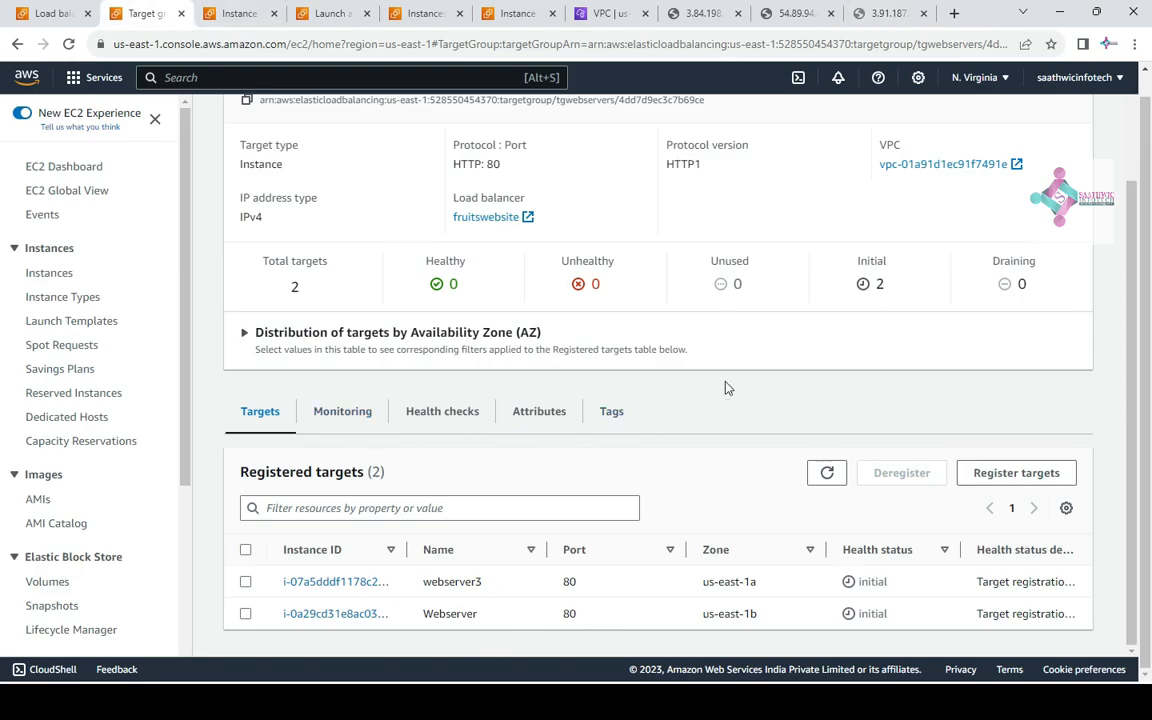
{"action": "left_click", "coordinate": [828, 478]}
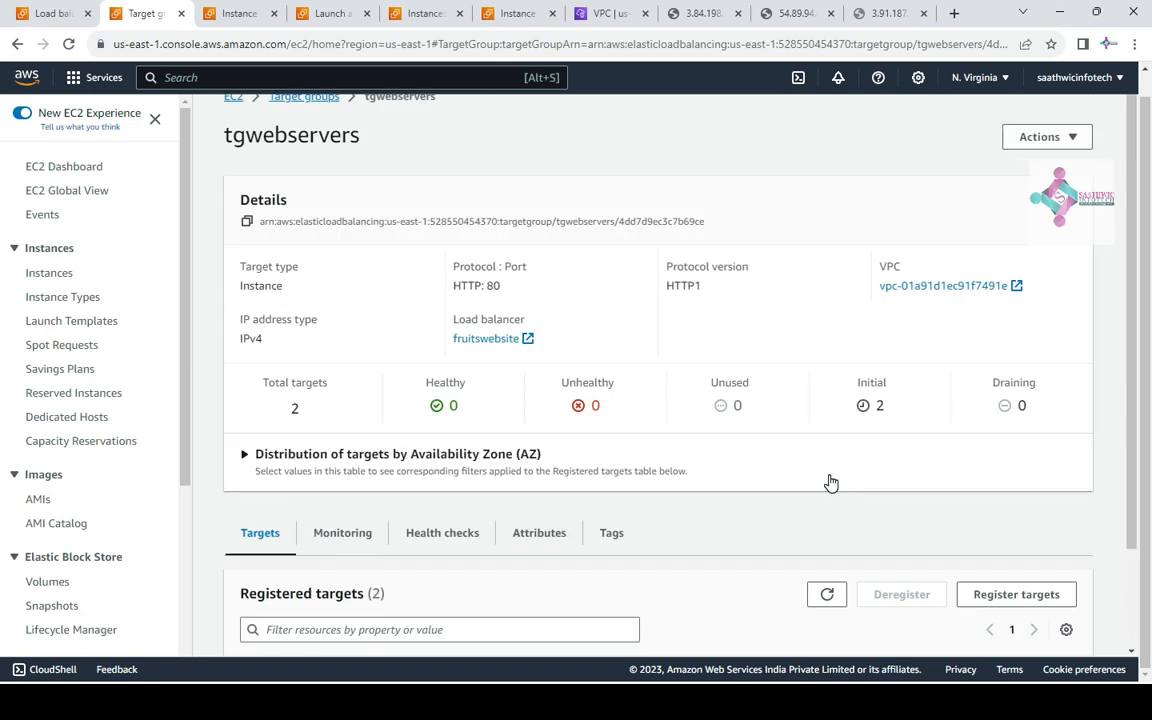
{"action": "left_click", "coordinate": [825, 478]}
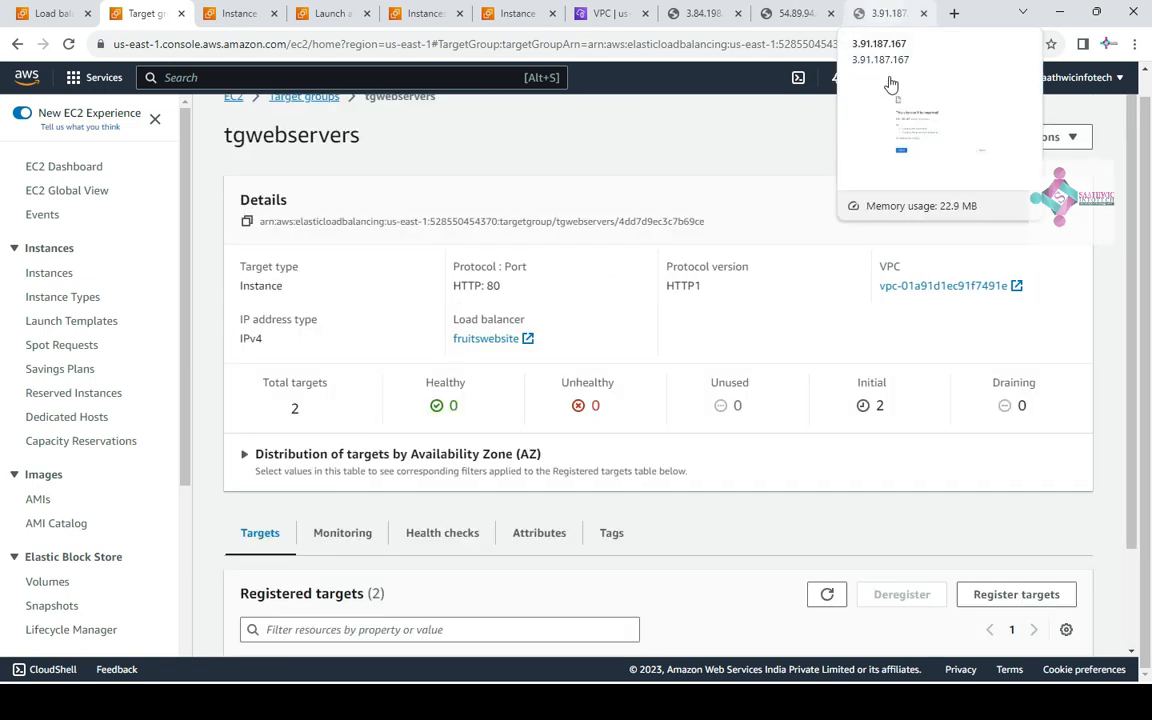
{"action": "key", "text": "alt+Tab"}
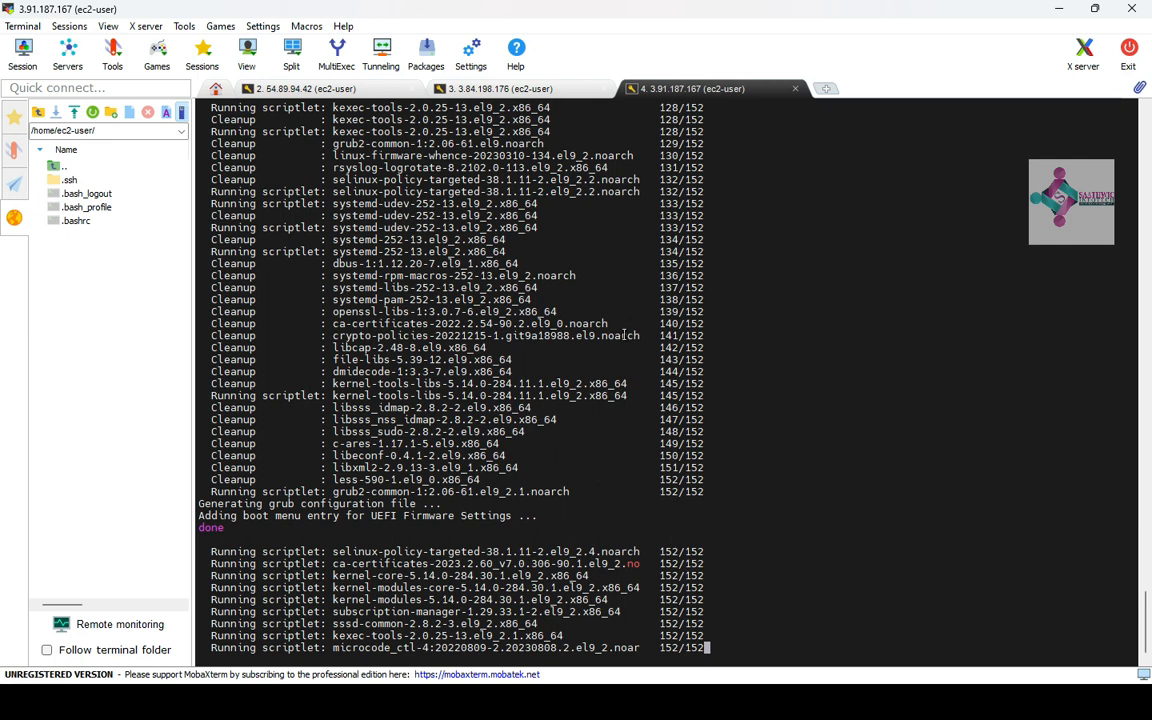
{"action": "key", "text": "alt+Tab"}
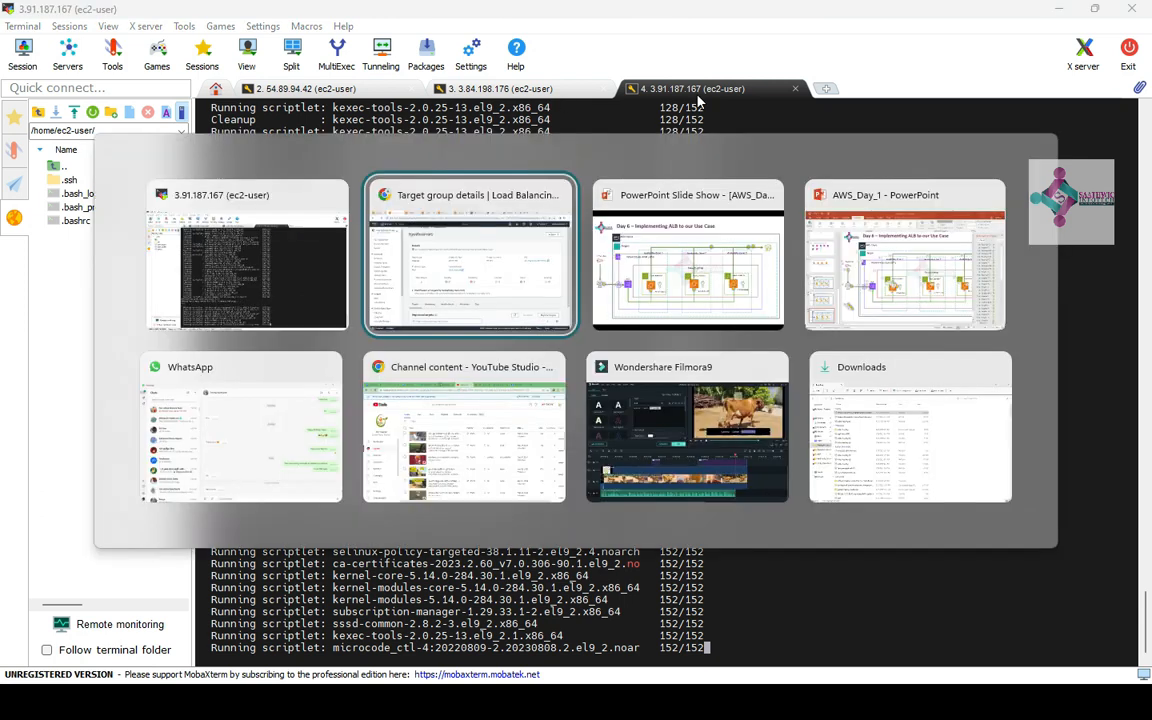
Widen the Instance ID column of the tgwebservers registered targets to show full IDs, and refresh the list
{"action": "scroll", "coordinate": [584, 560], "scroll_direction": "down", "scroll_amount": 5}
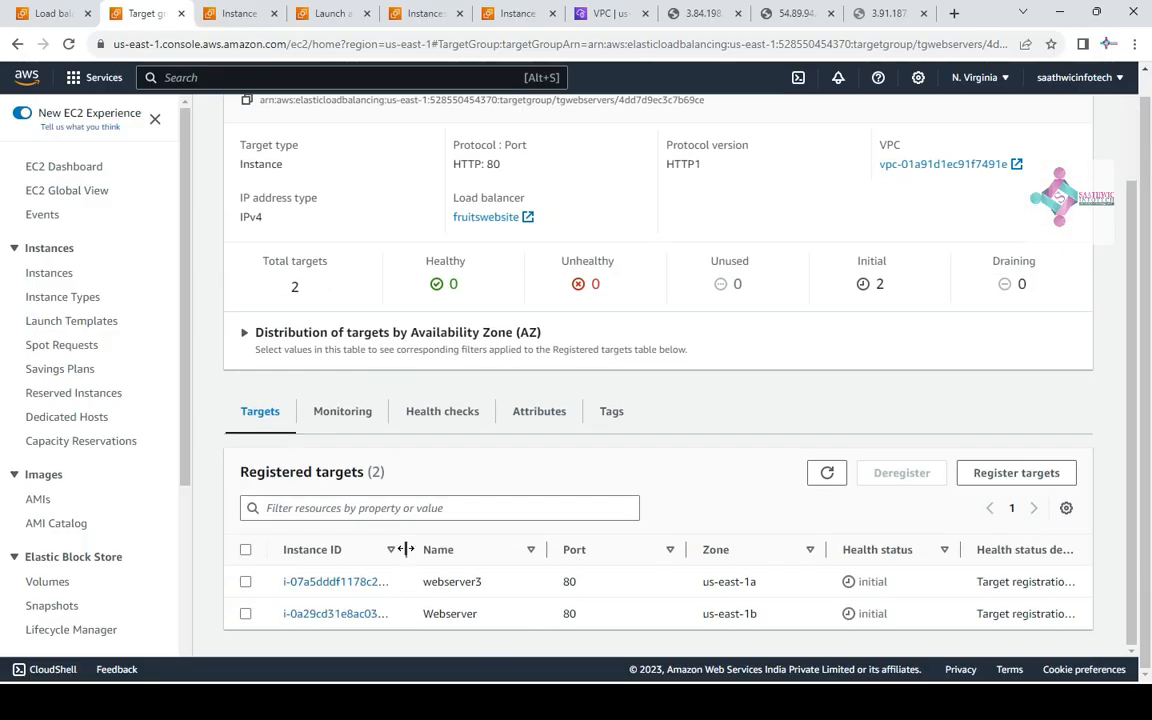
{"action": "left_click_drag", "start_coordinate": [406, 549], "coordinate": [508, 549]}
{"action": "left_click", "coordinate": [826, 473]}
{"action": "scroll", "coordinate": [830, 560], "scroll_direction": "down", "scroll_amount": 2}
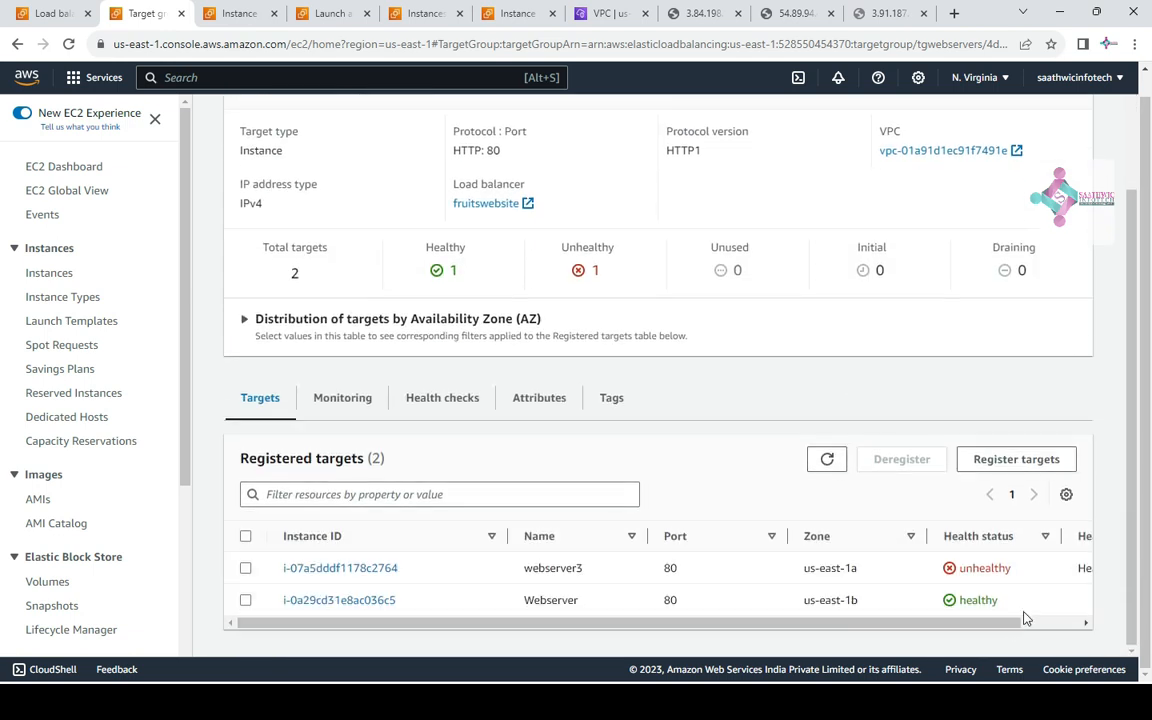
Compare the instance IDs and health statuses of both registered targets, and recheck the 3.91.187.167 session in MobaXterm
{"action": "left_click_drag", "start_coordinate": [397, 600], "coordinate": [281, 600]}
{"action": "left_click_drag", "start_coordinate": [1008, 612], "coordinate": [920, 609]}
{"action": "left_click_drag", "start_coordinate": [402, 568], "coordinate": [293, 570]}
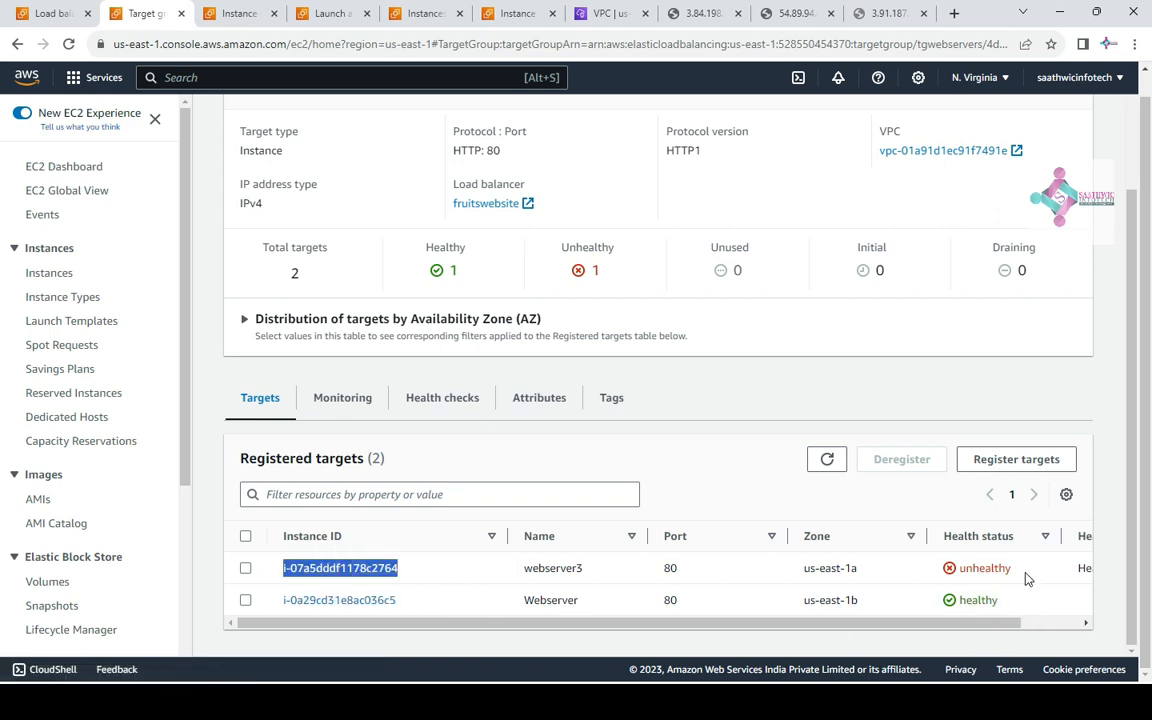
{"action": "left_click_drag", "start_coordinate": [1018, 568], "coordinate": [925, 571]}
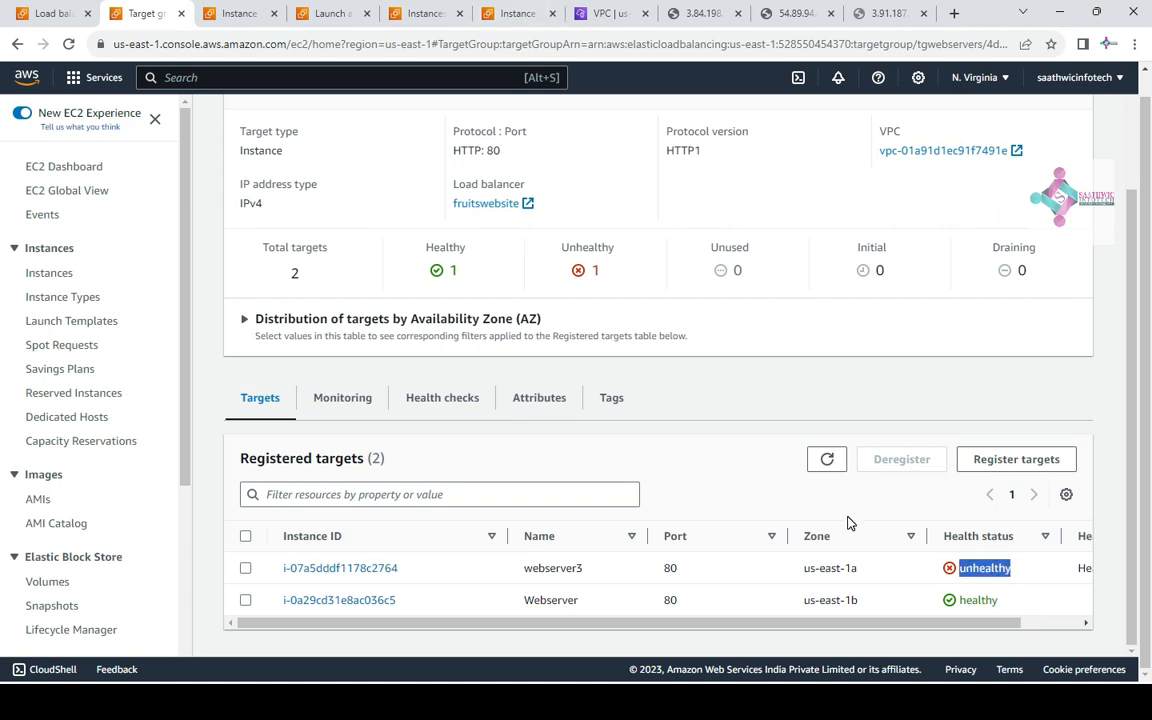
{"action": "key", "text": "alt+Tab"}
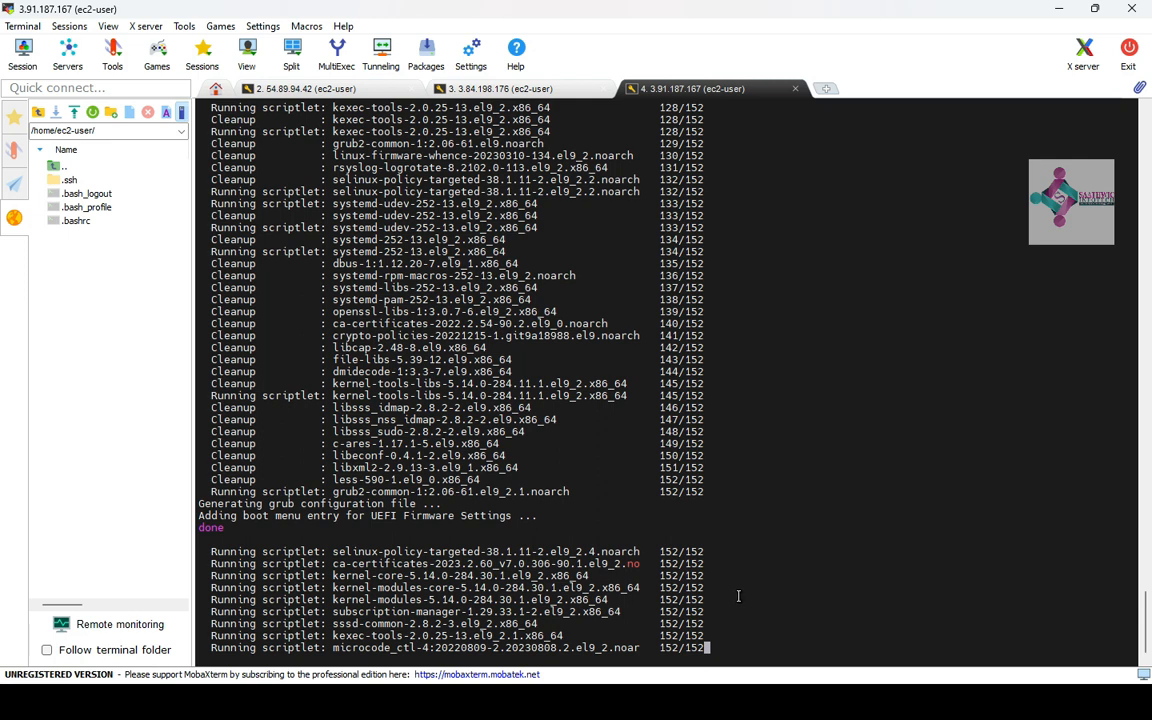
{"action": "key", "text": "alt+Tab"}
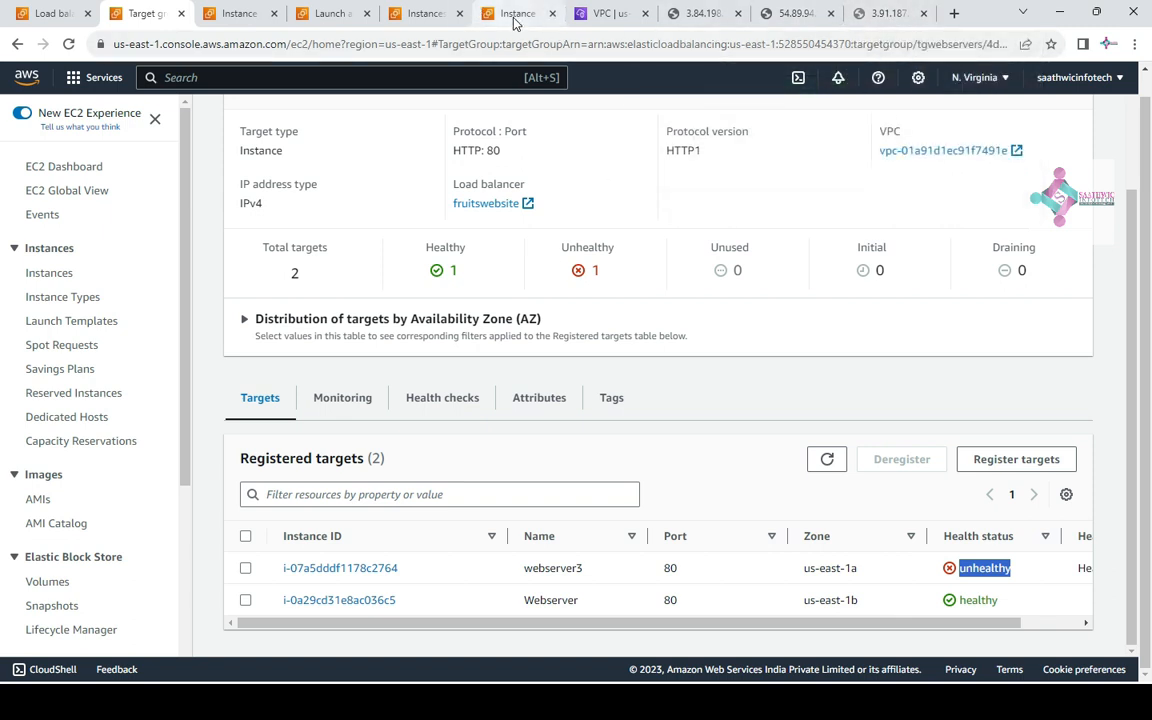
Open the load balancer's DNS name fruitswebsite-2039709438.us-east-1.elb.amazonaws.com in a new browser tab
{"action": "left_click", "coordinate": [47, 12]}
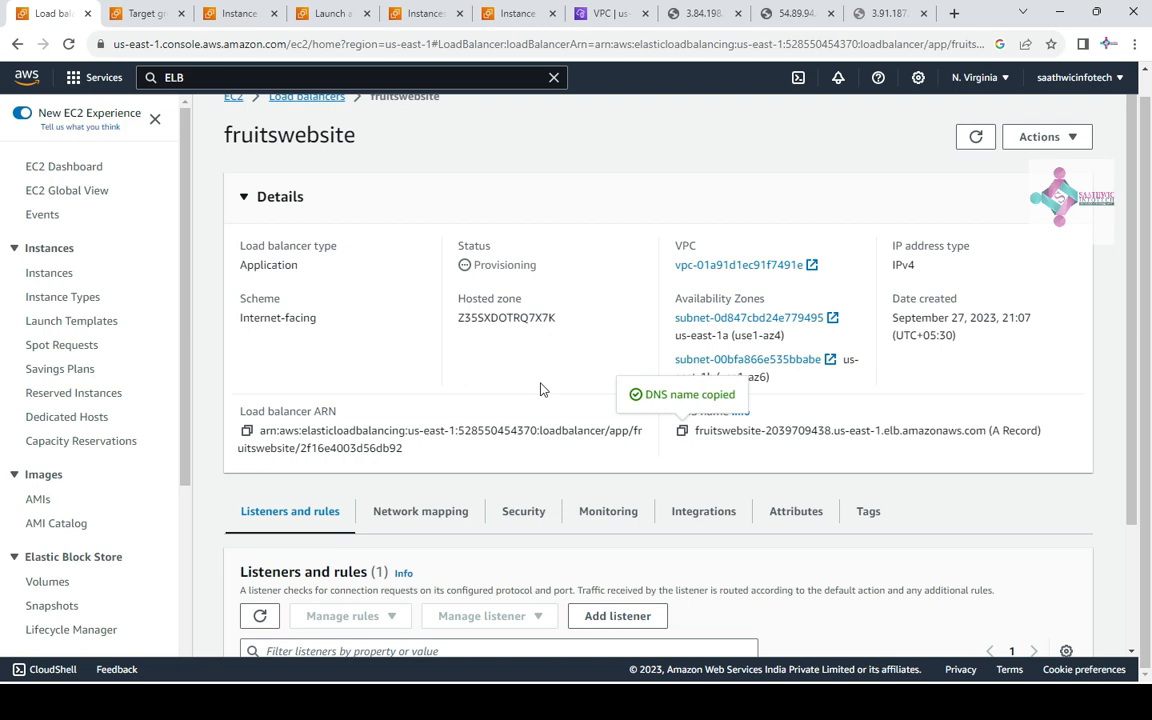
{"action": "left_click", "coordinate": [958, 16]}
{"action": "type", "text": "fruitswebsite-2039709438.us-east-1.elb.amazonaws.com"}
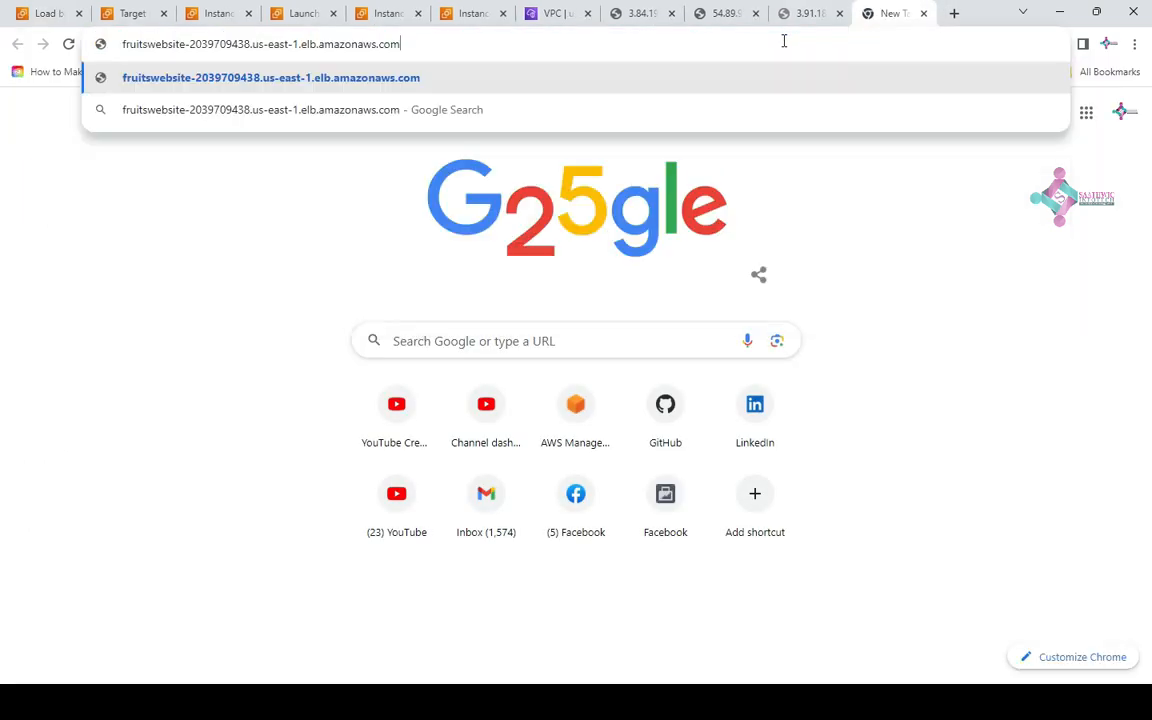
{"action": "key", "text": "Return"}
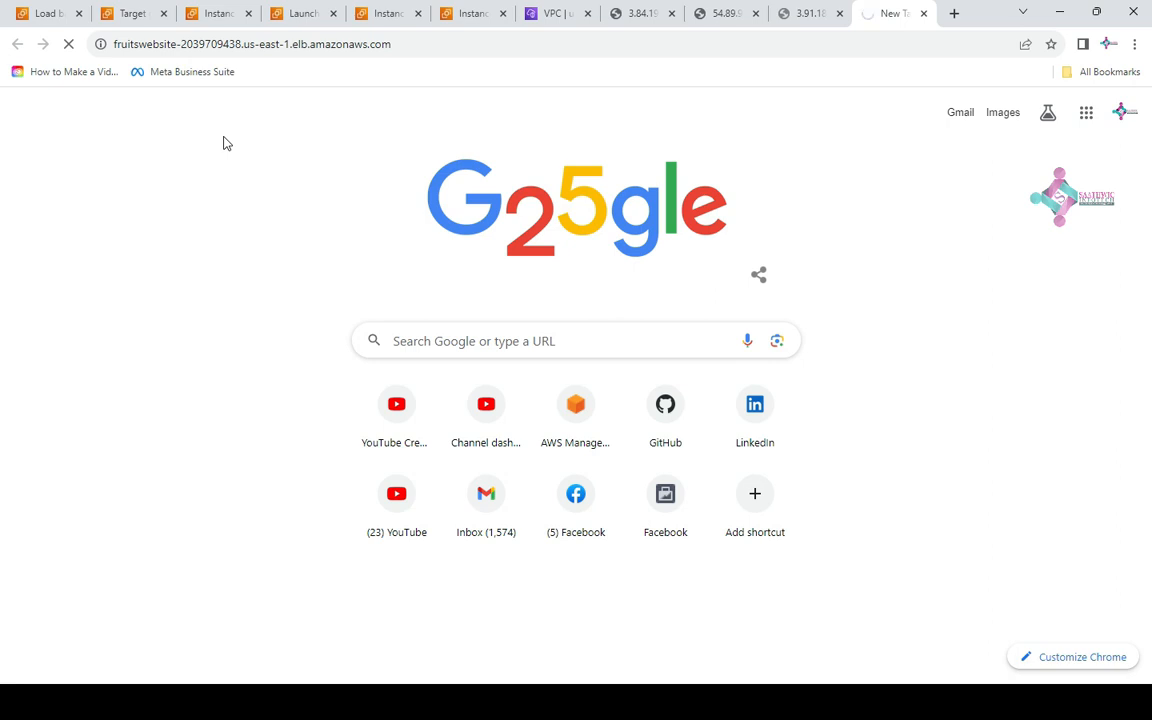
View the pages served by the three individual instances and return to the load balancer's DNS page to check its response
{"action": "left_click", "coordinate": [645, 14]}
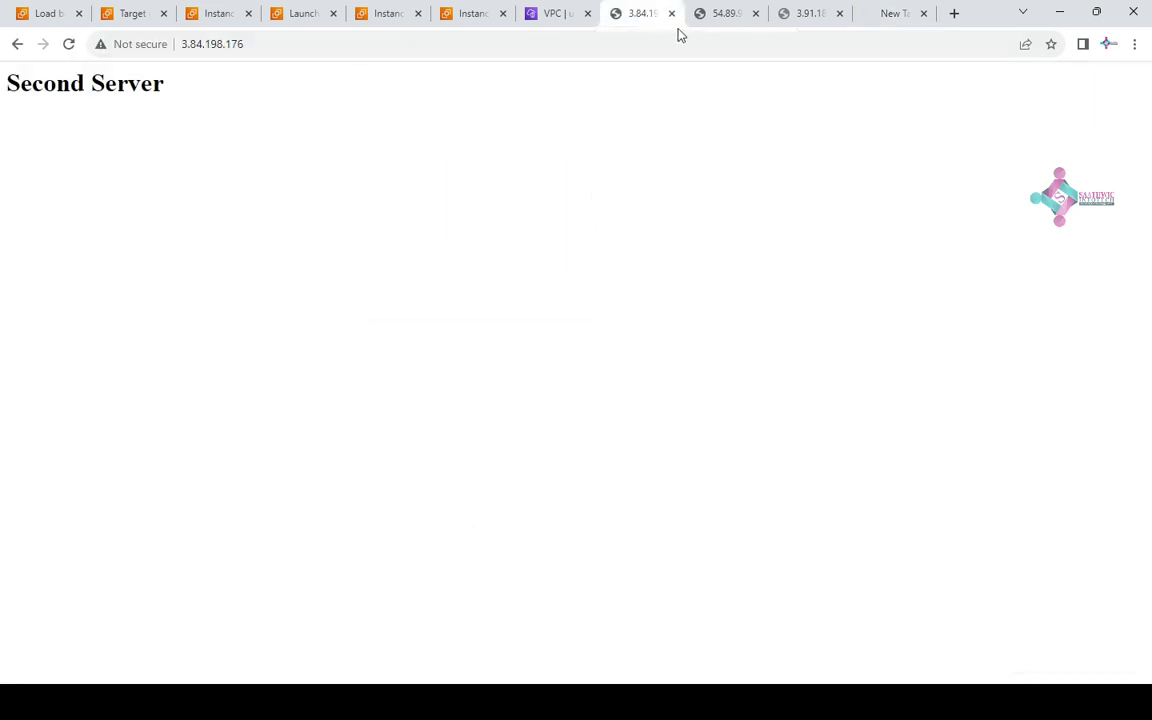
{"action": "left_click", "coordinate": [716, 12]}
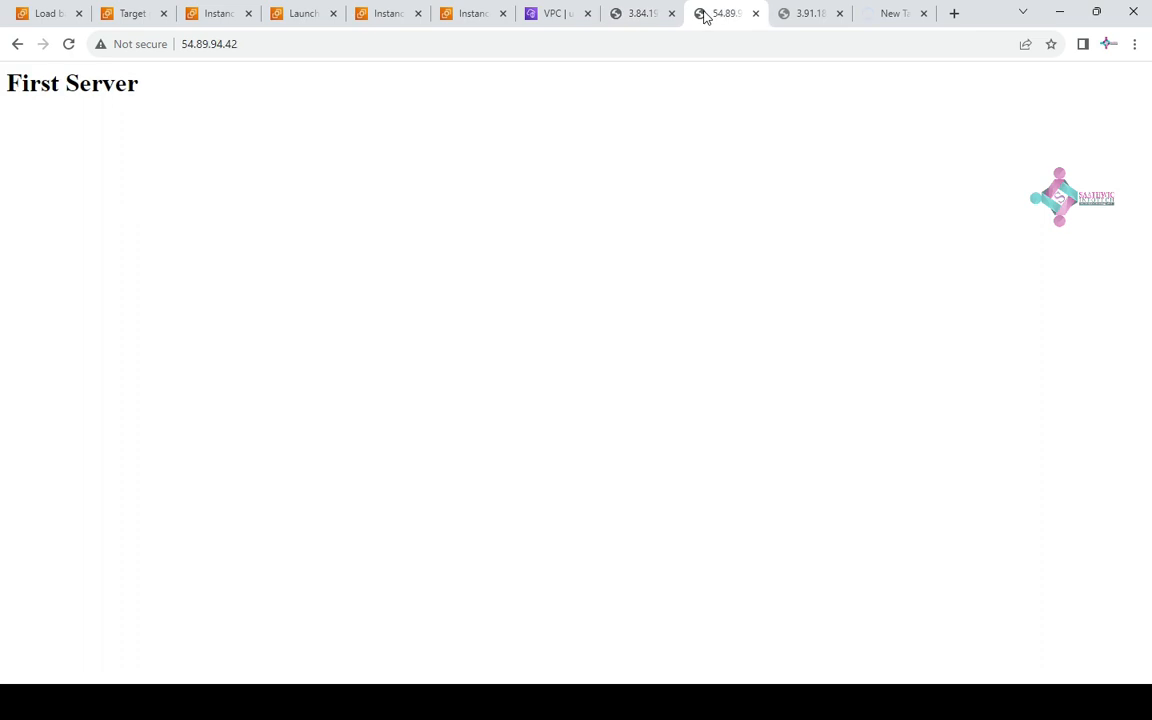
{"action": "left_click", "coordinate": [812, 13]}
{"action": "left_click", "coordinate": [894, 17]}
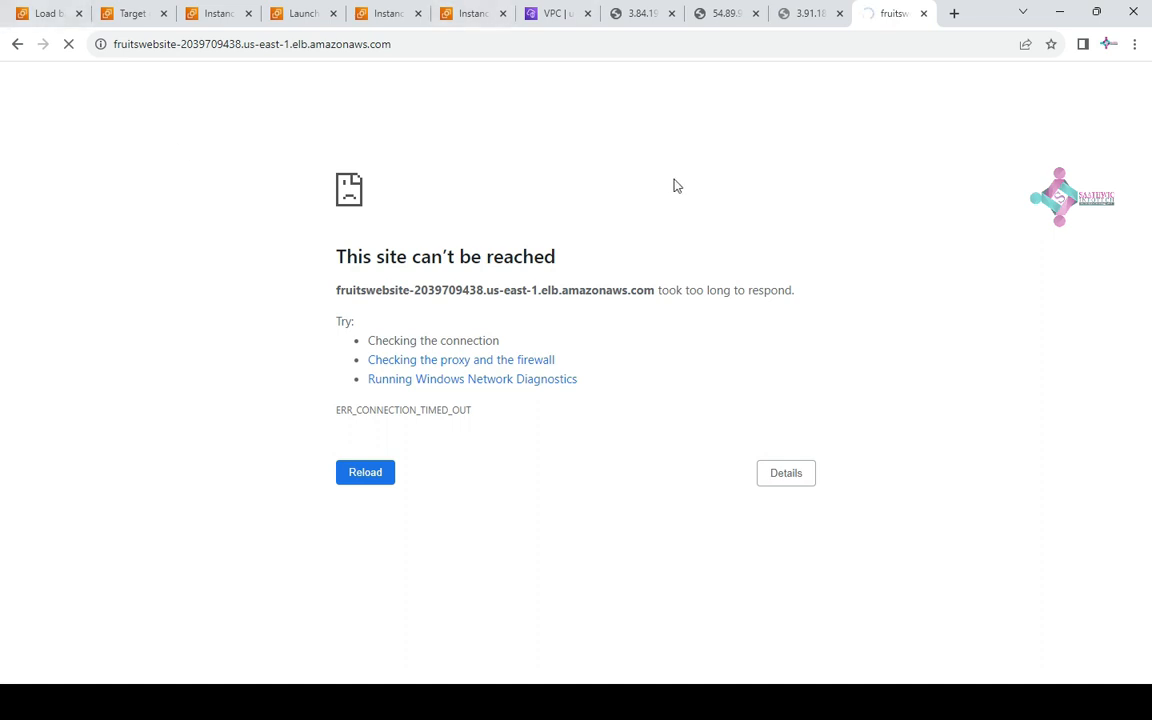
Look through the open application windows and return to the fruitswebsite load balancer details to check its status
{"action": "key", "text": "alt+Tab"}
{"action": "key", "text": "alt+Tab"}
{"action": "key", "text": "alt+Tab"}
{"action": "key", "text": "alt+shift+Tab"}
{"action": "key", "text": "alt+shift+Tab"}
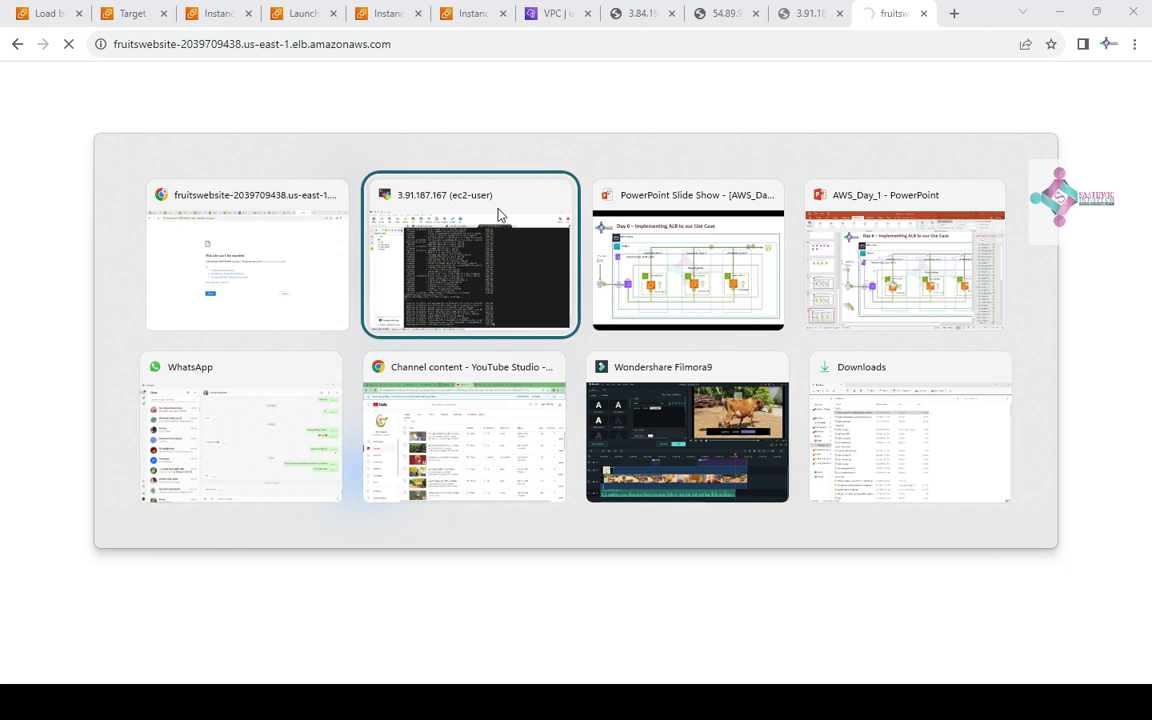
{"action": "key", "text": "alt+shift+Tab"}
{"action": "key", "text": "ctrl+1"}
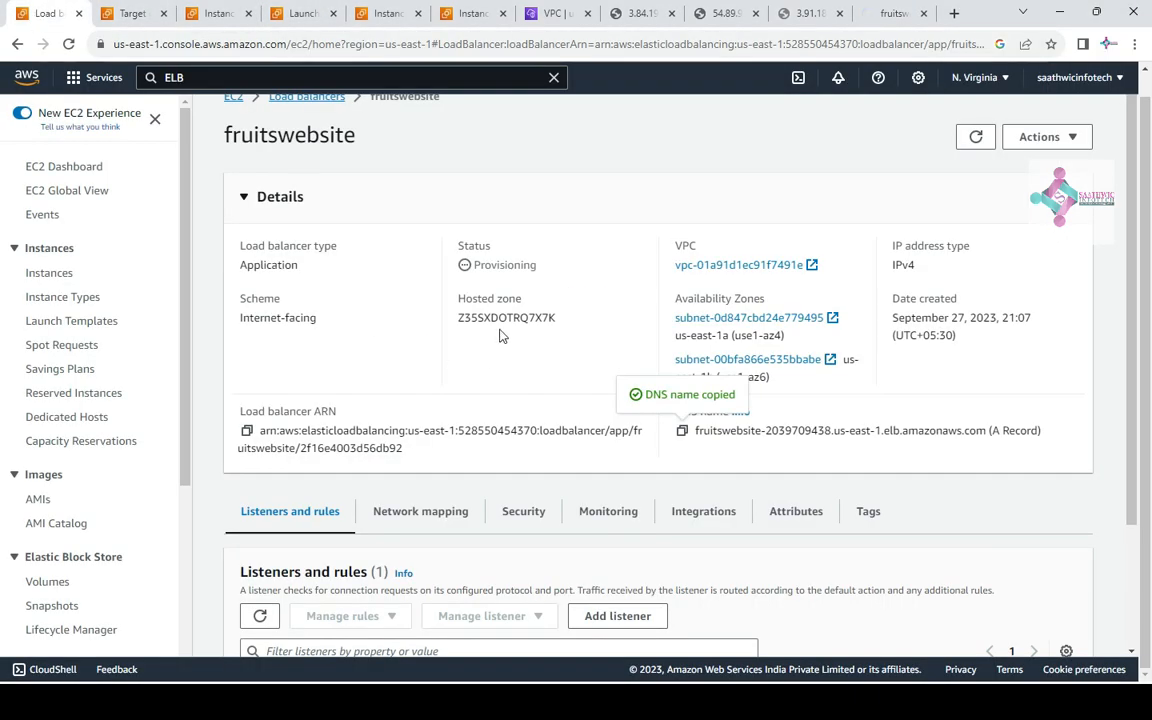
Refresh the fruitswebsite load balancer details to check its status, and check the installation output of the 3.91.187.167 session in MobaXterm
{"action": "scroll", "coordinate": [500, 336], "scroll_direction": "up", "scroll_amount": 1}
{"action": "left_click", "coordinate": [978, 140]}
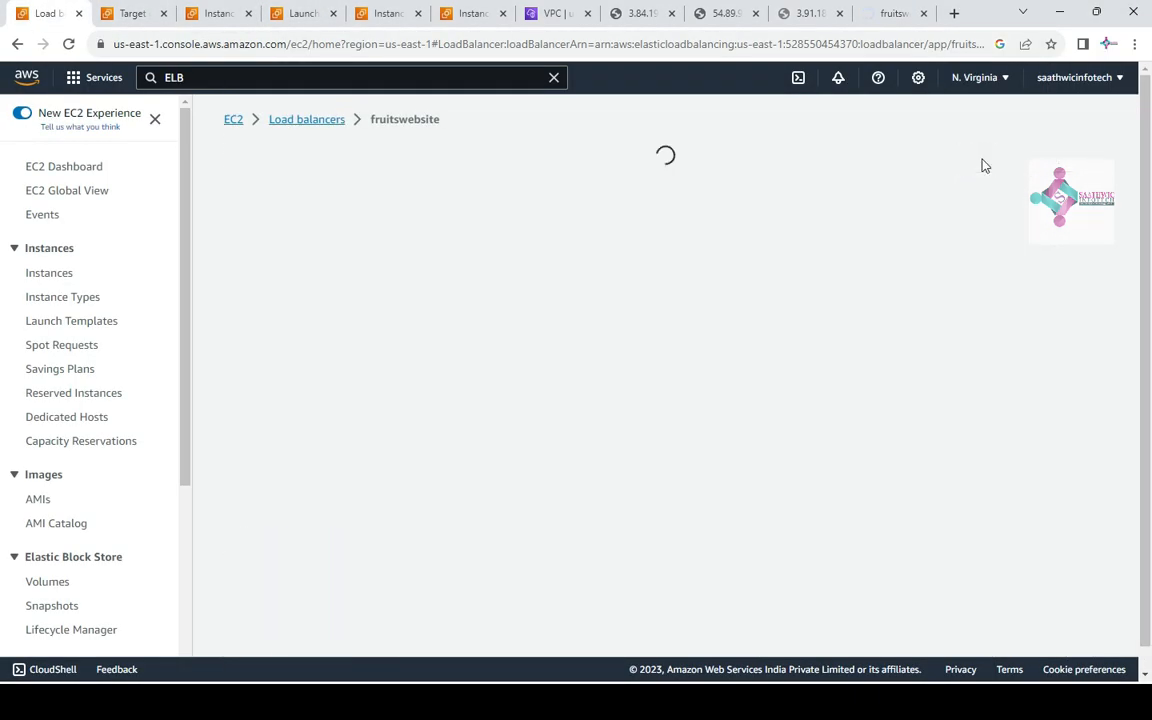
{"action": "left_click_drag", "start_coordinate": [508, 288], "coordinate": [468, 289]}
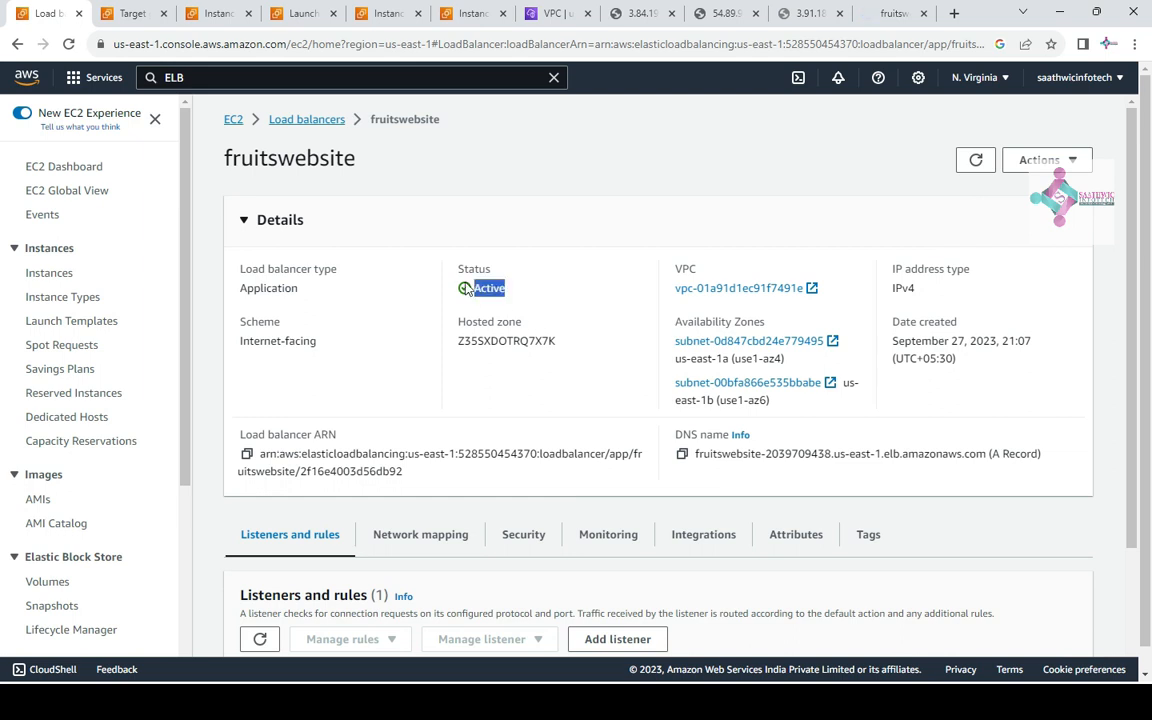
{"action": "left_click", "coordinate": [893, 14]}
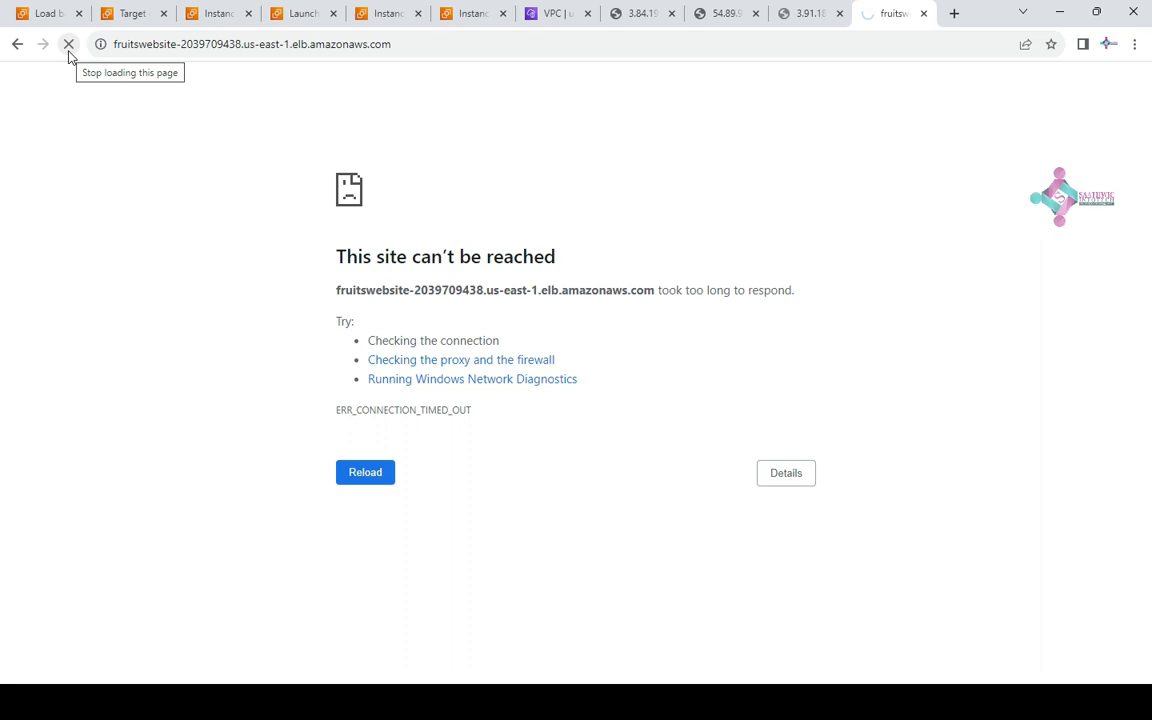
{"action": "key", "text": "alt+Tab"}
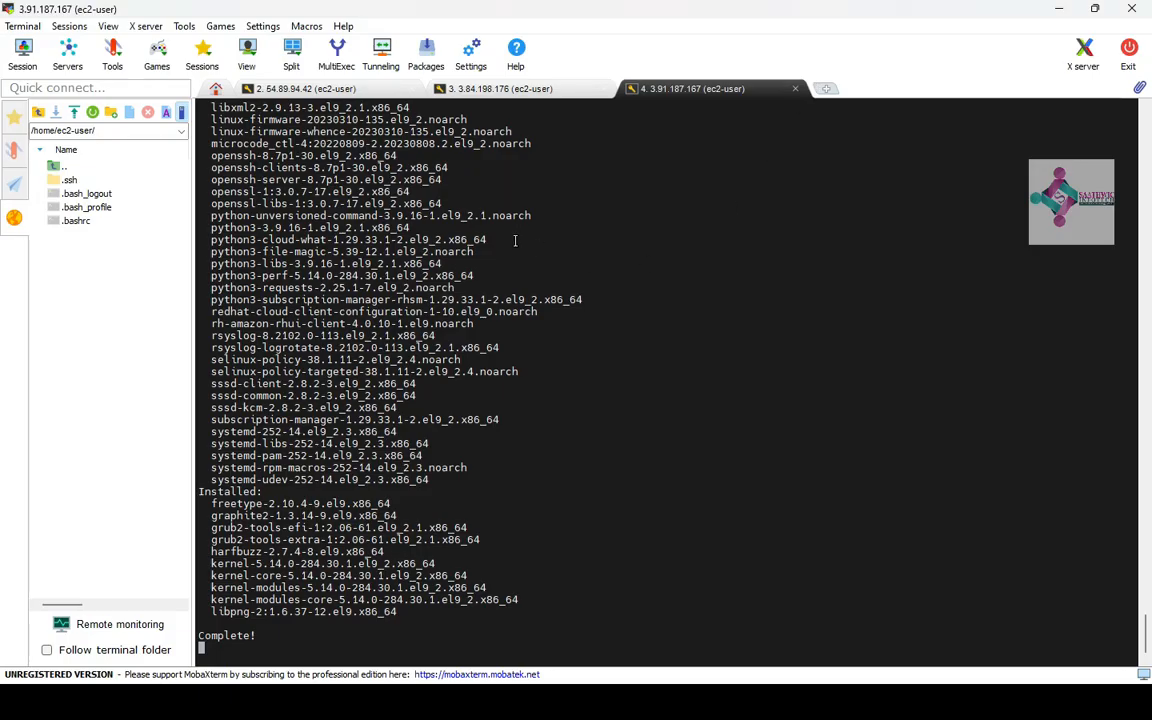
{"action": "key", "text": "alt+Tab"}
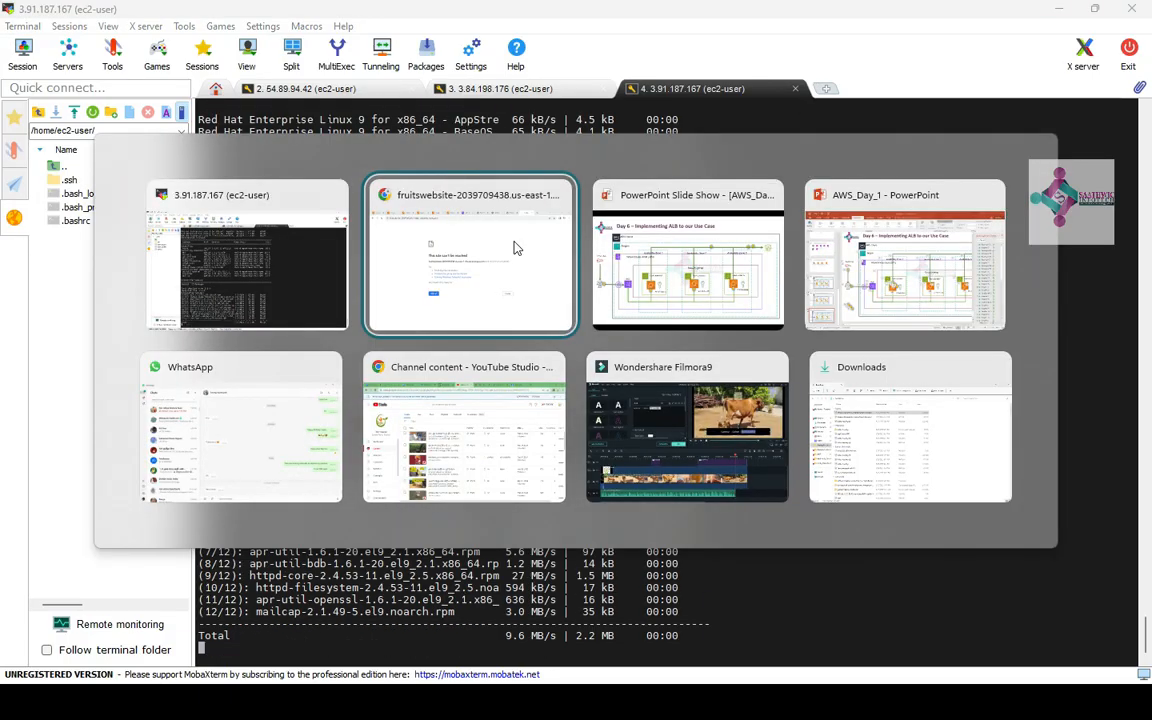
{"action": "left_click", "coordinate": [515, 247]}
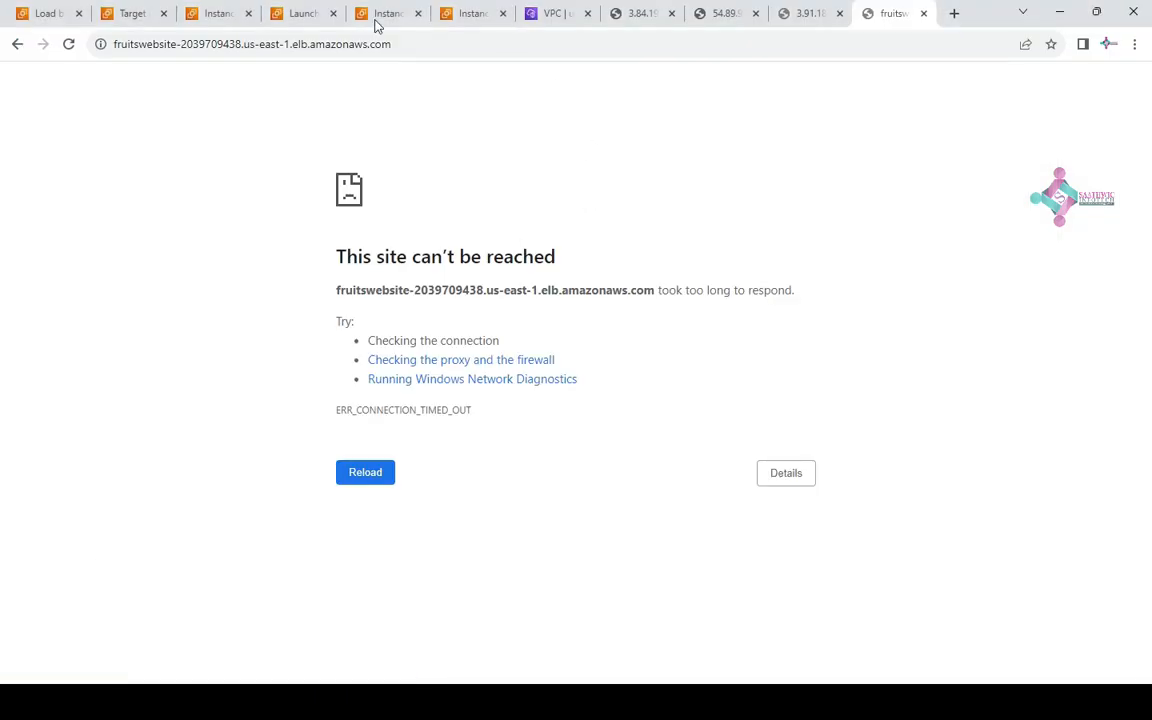
Recheck the fruitswebsite load balancer's status in its details and reload the page at its DNS name
{"action": "left_click", "coordinate": [47, 12]}
{"action": "left_click", "coordinate": [500, 290]}
{"action": "left_click_drag", "start_coordinate": [513, 290], "coordinate": [440, 296]}
{"action": "left_click", "coordinate": [574, 295]}
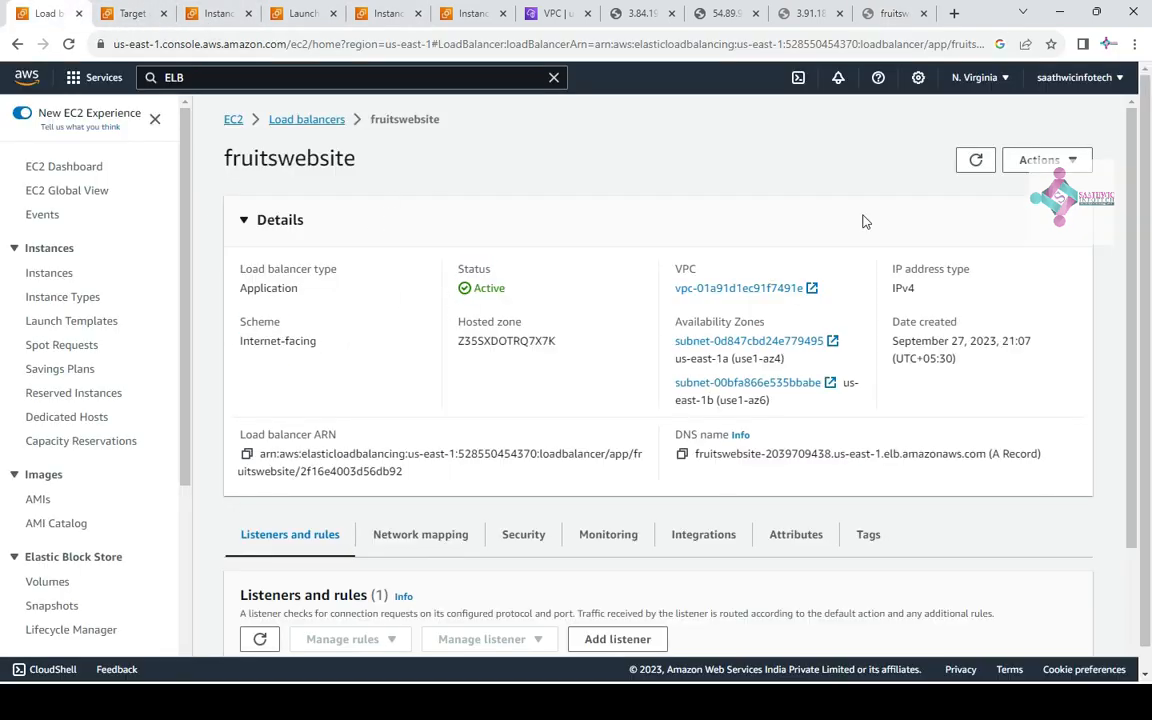
{"action": "left_click", "coordinate": [893, 14]}
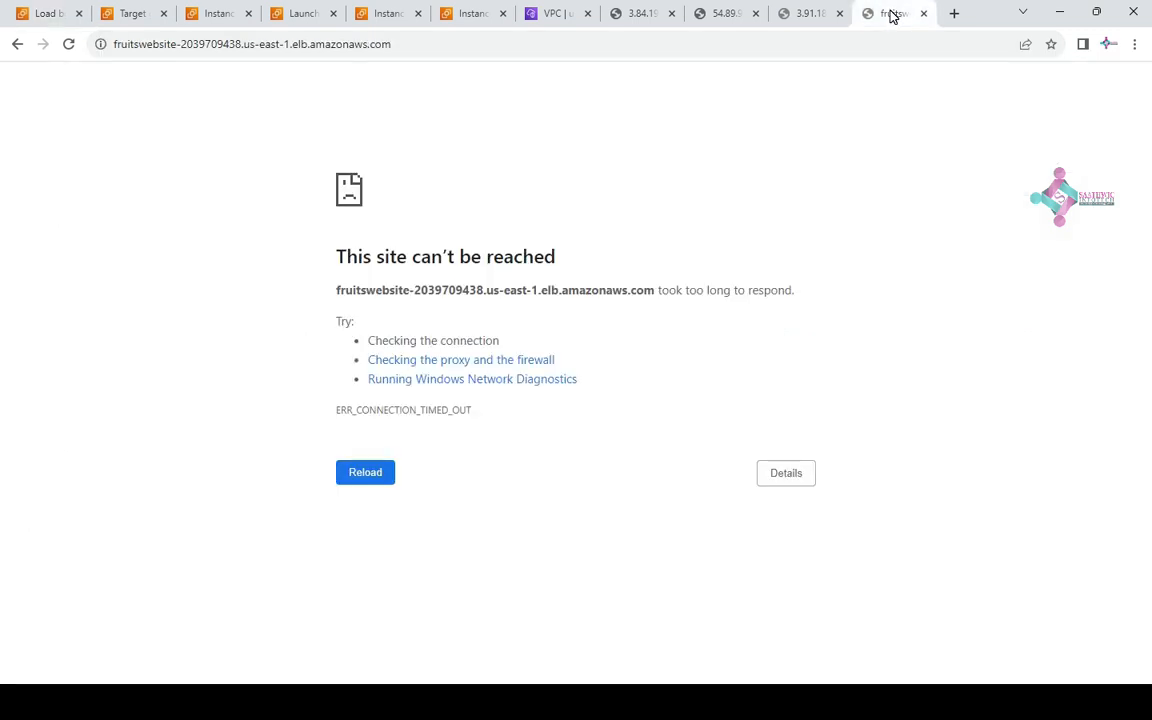
{"action": "left_click", "coordinate": [424, 46]}
{"action": "key", "text": "Return"}
Switch to MobaXterm, suspend the running log tail in the 3.91.187.167 session, and open a root shell with sudo -i
{"action": "key", "text": "alt+Tab"}
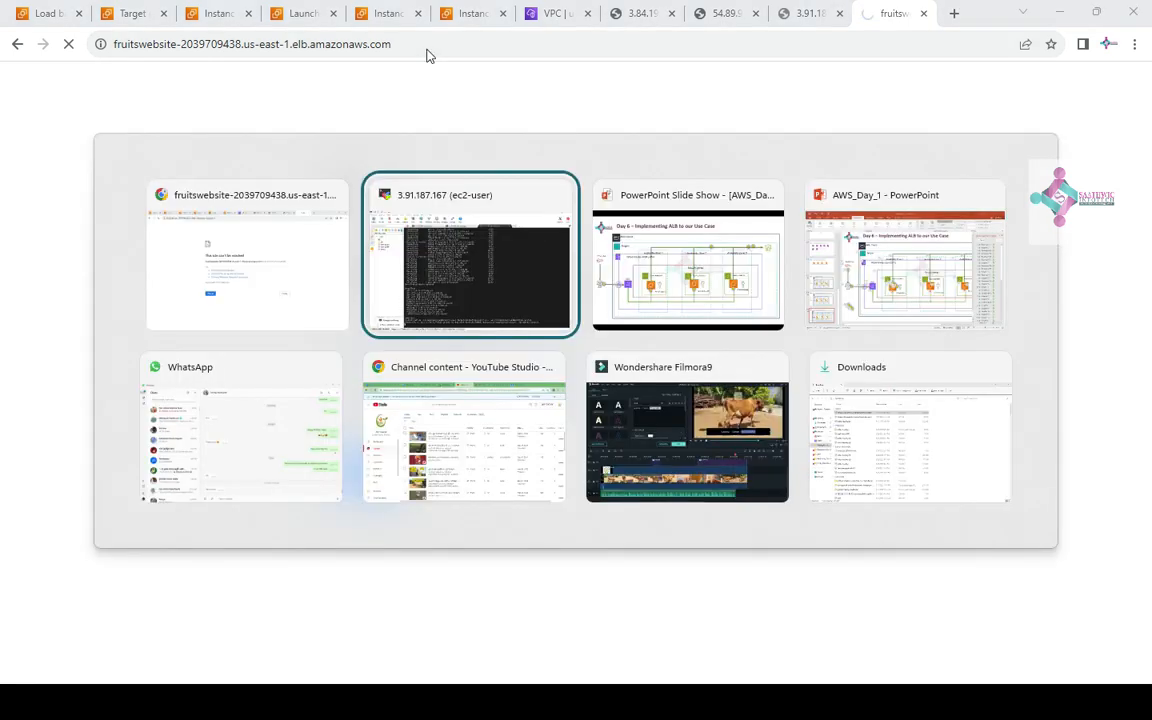
{"action": "key", "text": "ctrl+z"}
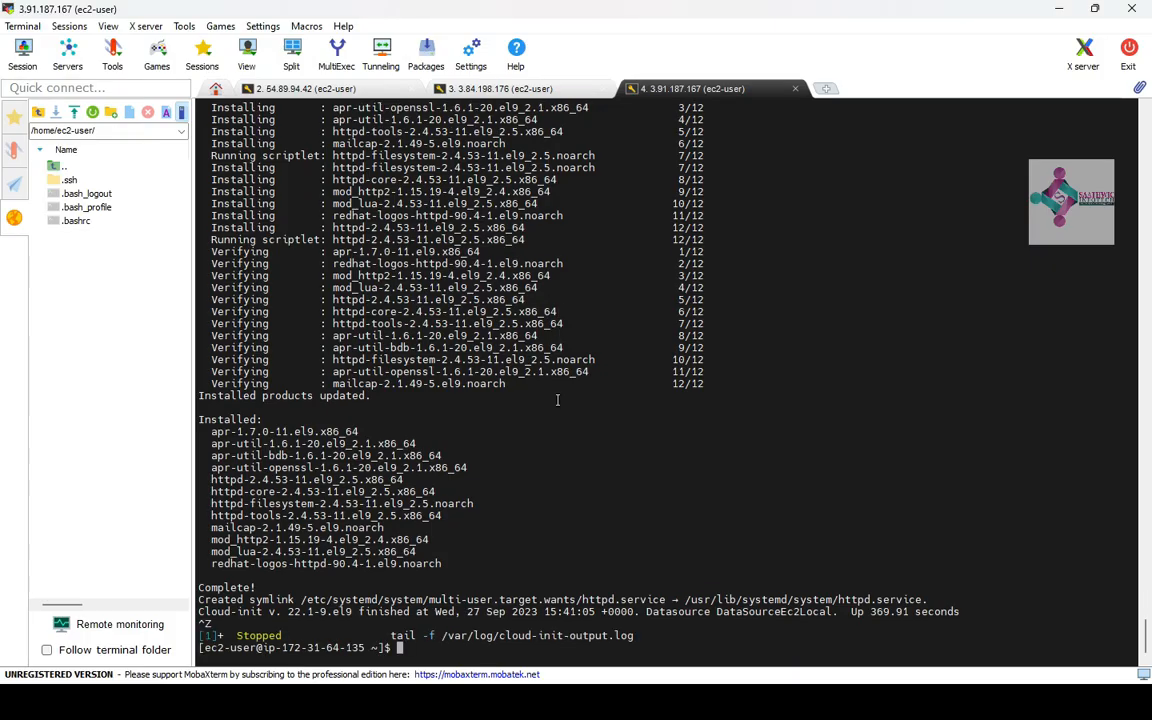
{"action": "type", "text": "sudo -i"}
{"action": "key", "text": "Return"}
Change to the /var/www/html directory and list its contents with ls -tlr
{"action": "type", "text": "cd /"}
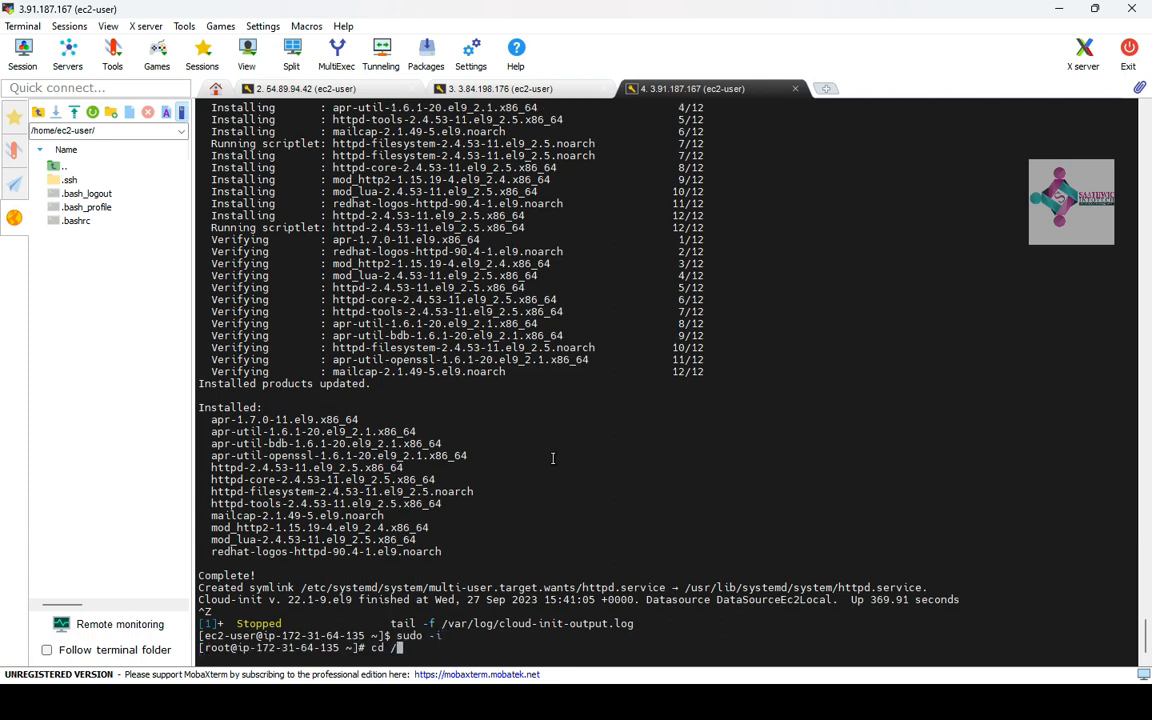
{"action": "type", "text": "var/www"}
{"action": "type", "text": "tml"}
{"action": "key", "text": "Return"}
{"action": "type", "text": "ls -tlr"}
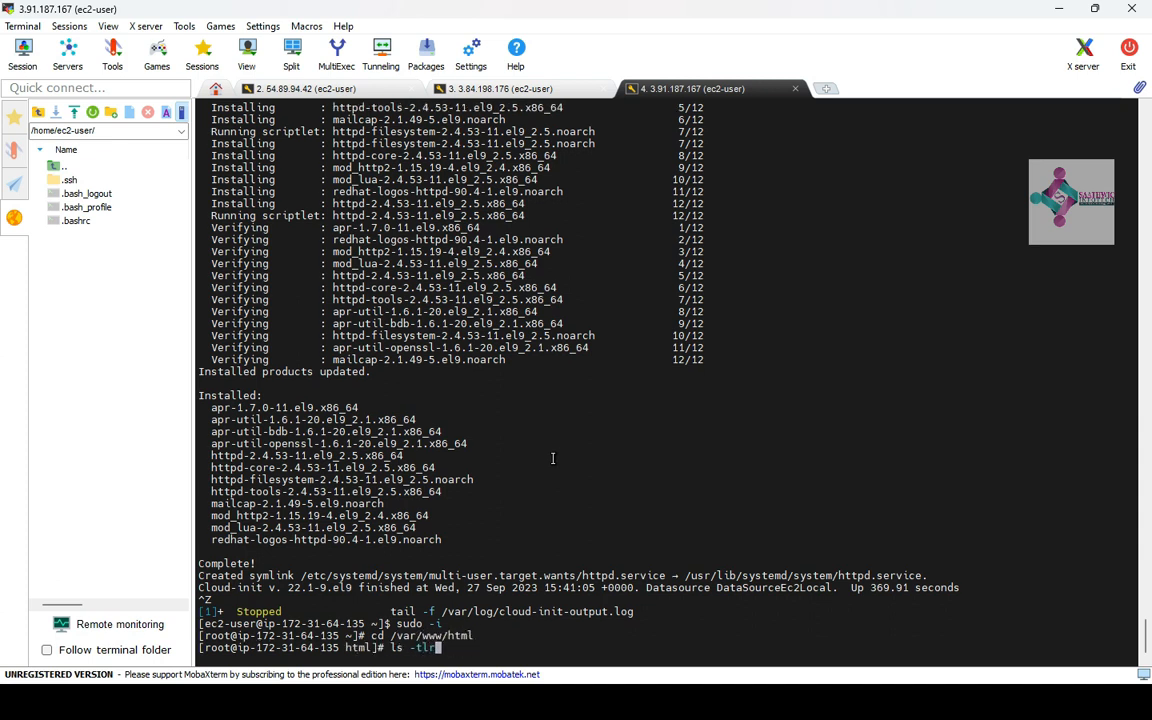
{"action": "key", "text": "Return"}
Create index.html containing the heading <h1>third server from A zone</h1> and force-save it with :wq!
{"action": "type", "text": "view index.html"}
{"action": "key", "text": "Return"}
{"action": "key", "text": "i"}
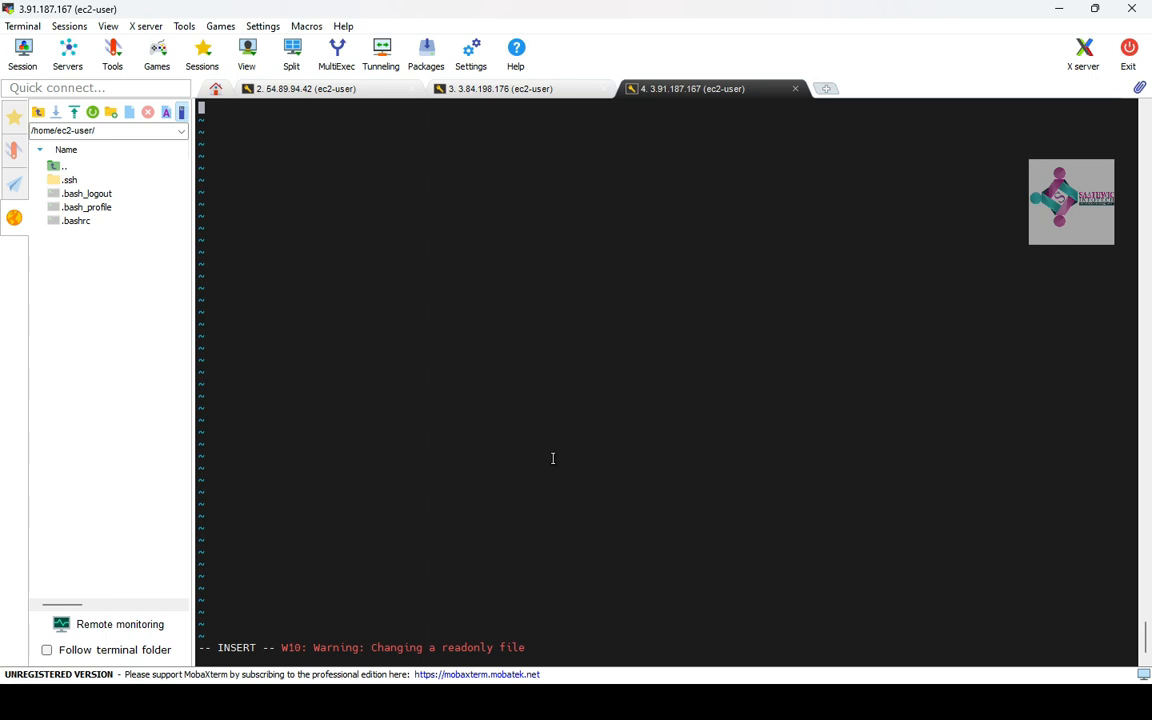
{"action": "type", "text": "<h1>third  server from A zo"}
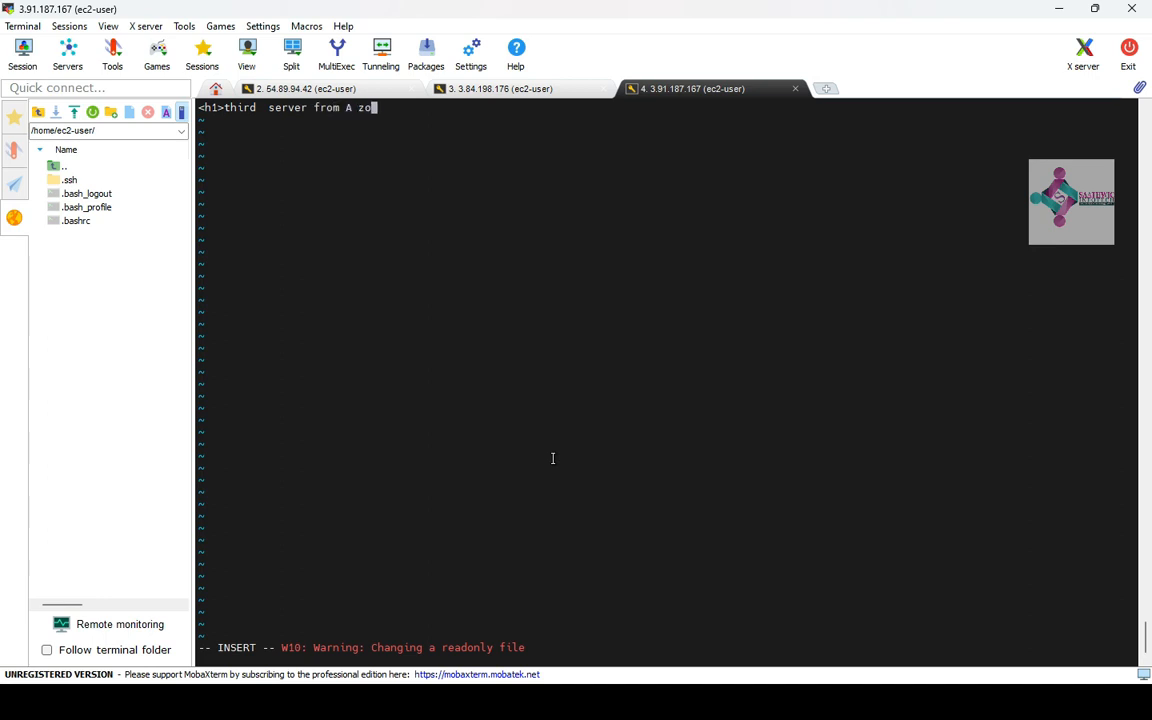
{"action": "type", "text": "ne</h1>"}
{"action": "key", "text": "Escape"}
{"action": "type", "text": ":wq!"}
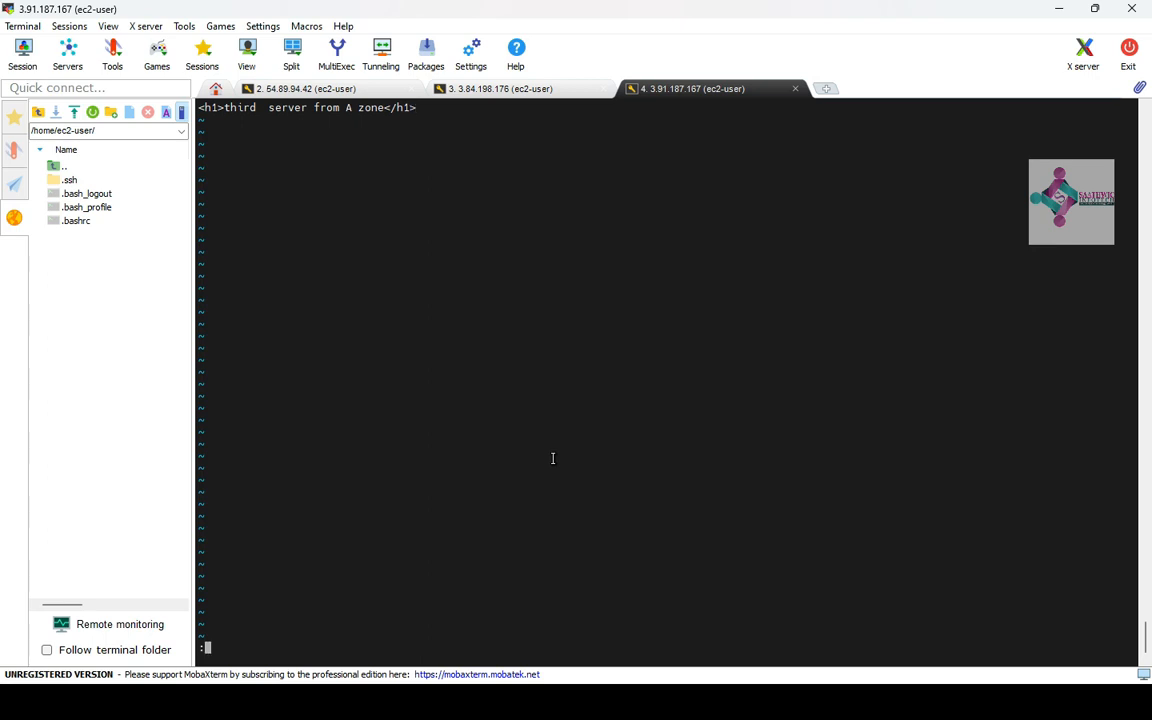
{"action": "key", "text": "Return"}
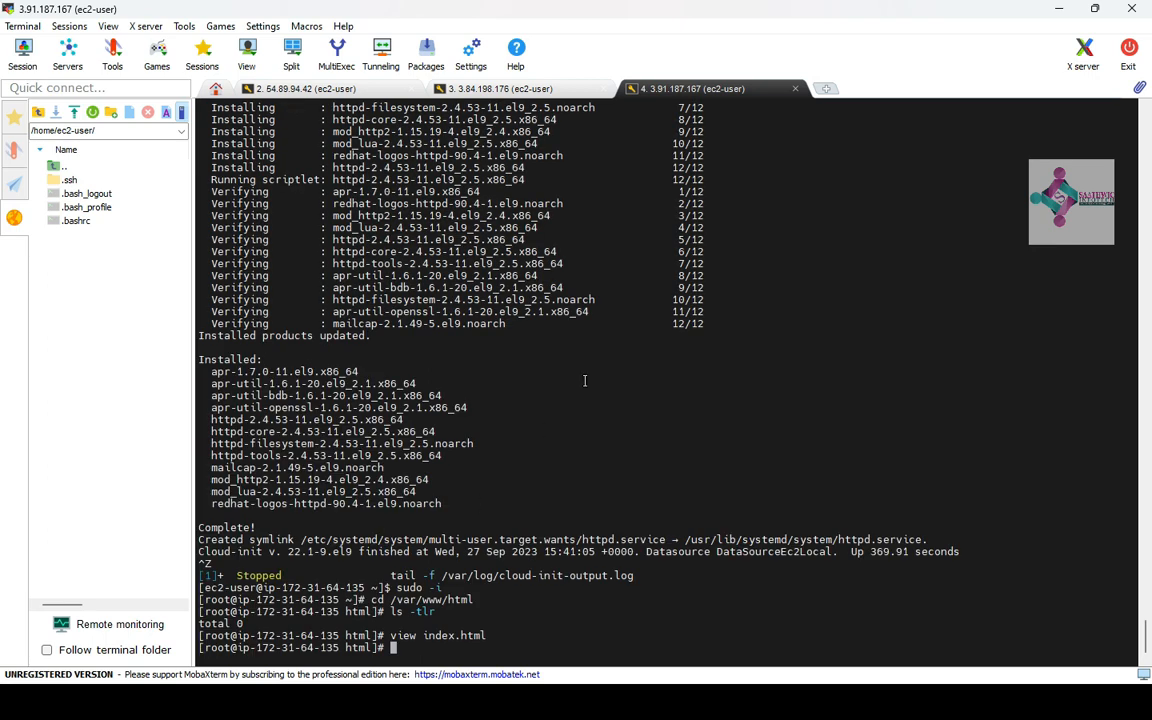
Switch back to the browser and reload the load balancer's DNS page
{"action": "key", "text": "alt+Tab"}
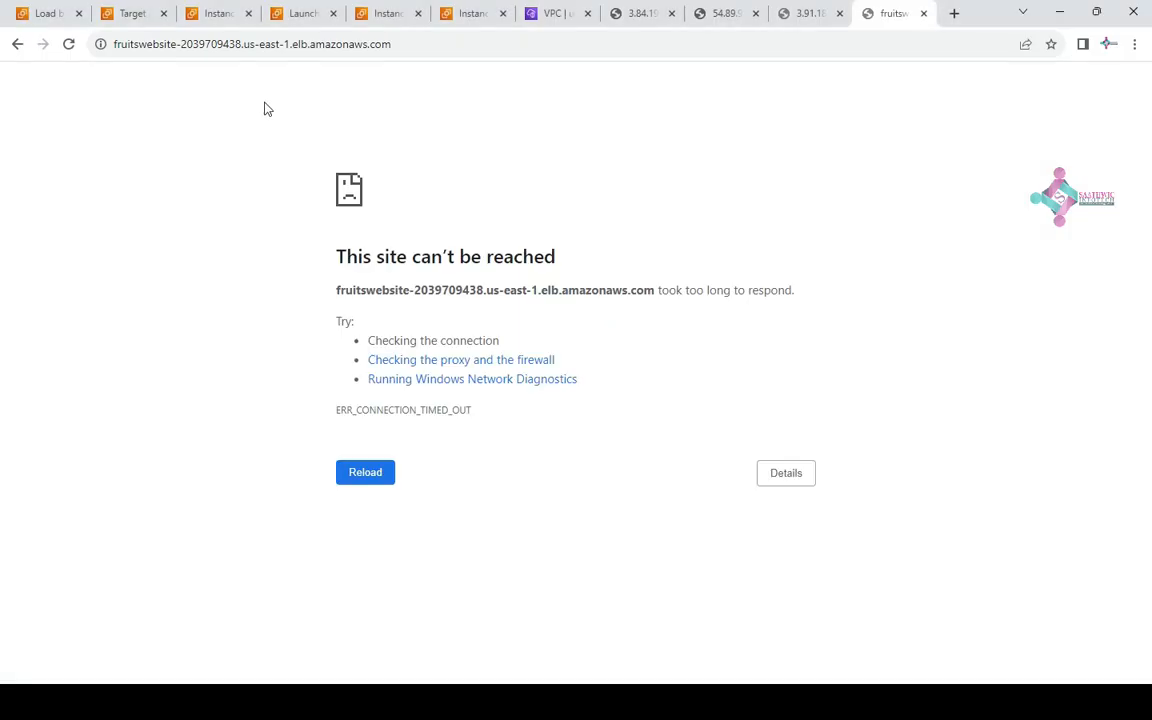
{"action": "left_click", "coordinate": [69, 51]}
{"action": "key", "text": "alt+Tab"}
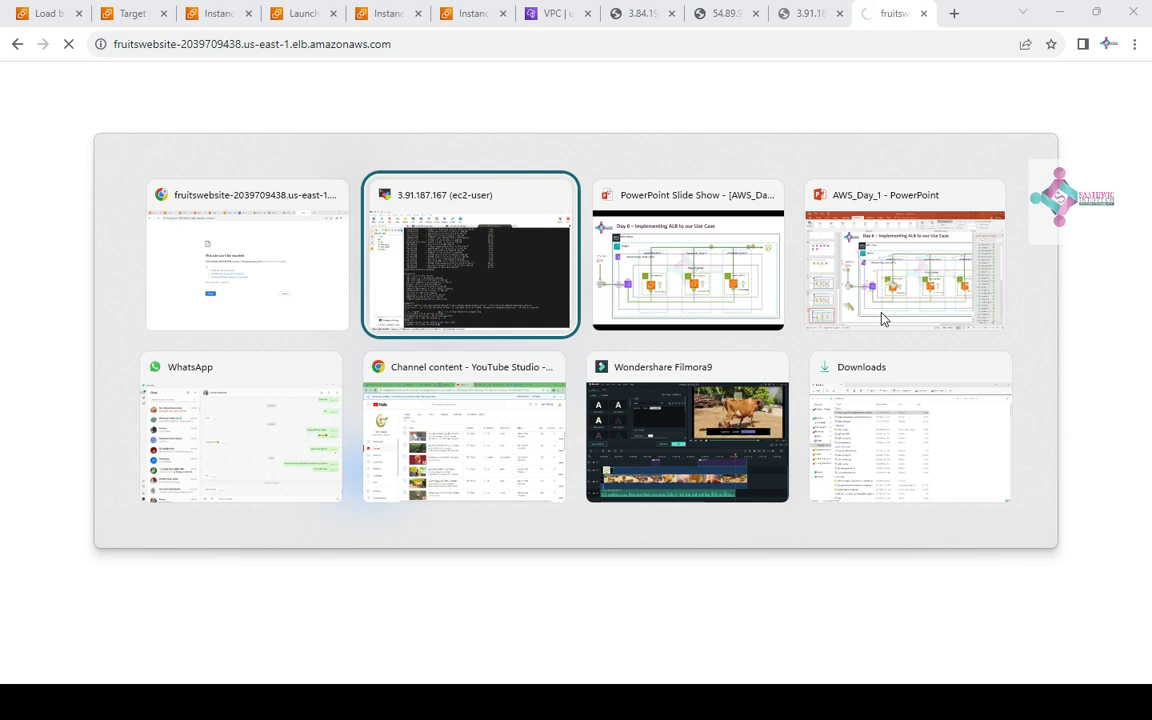
{"action": "key", "text": "alt+shift+Tab"}
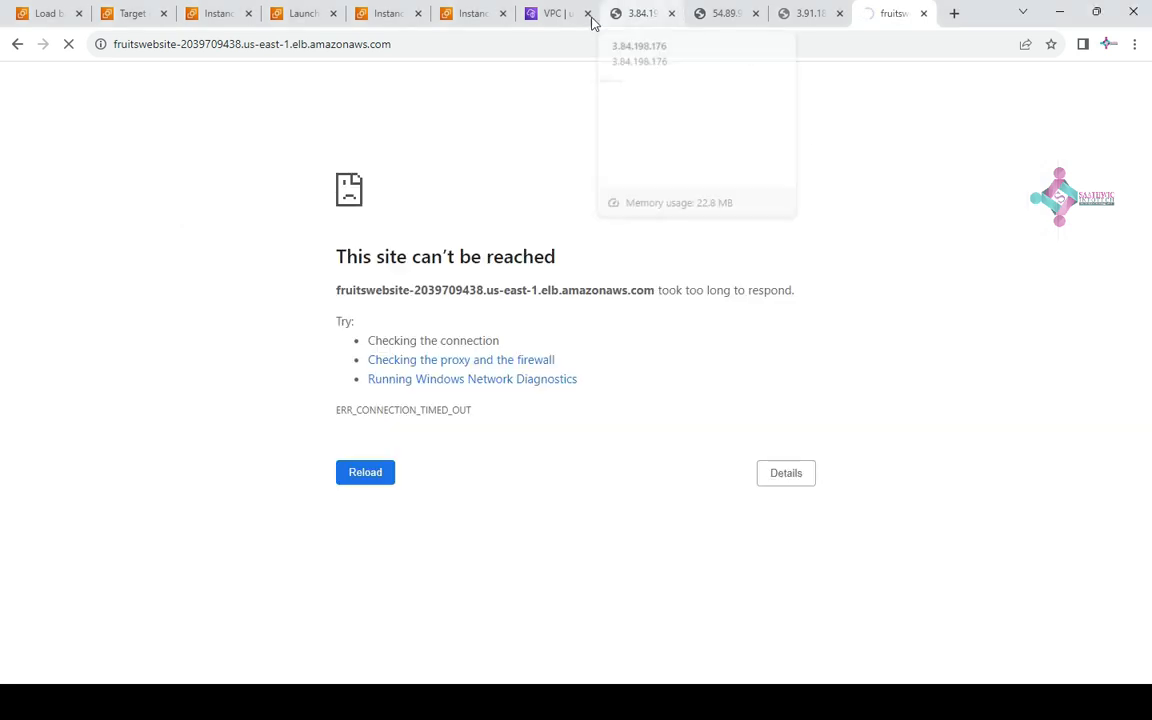
View the webserver3 instance summary, and refresh the tgwebservers registered targets to recheck their health statuses
{"action": "left_click", "coordinate": [471, 14]}
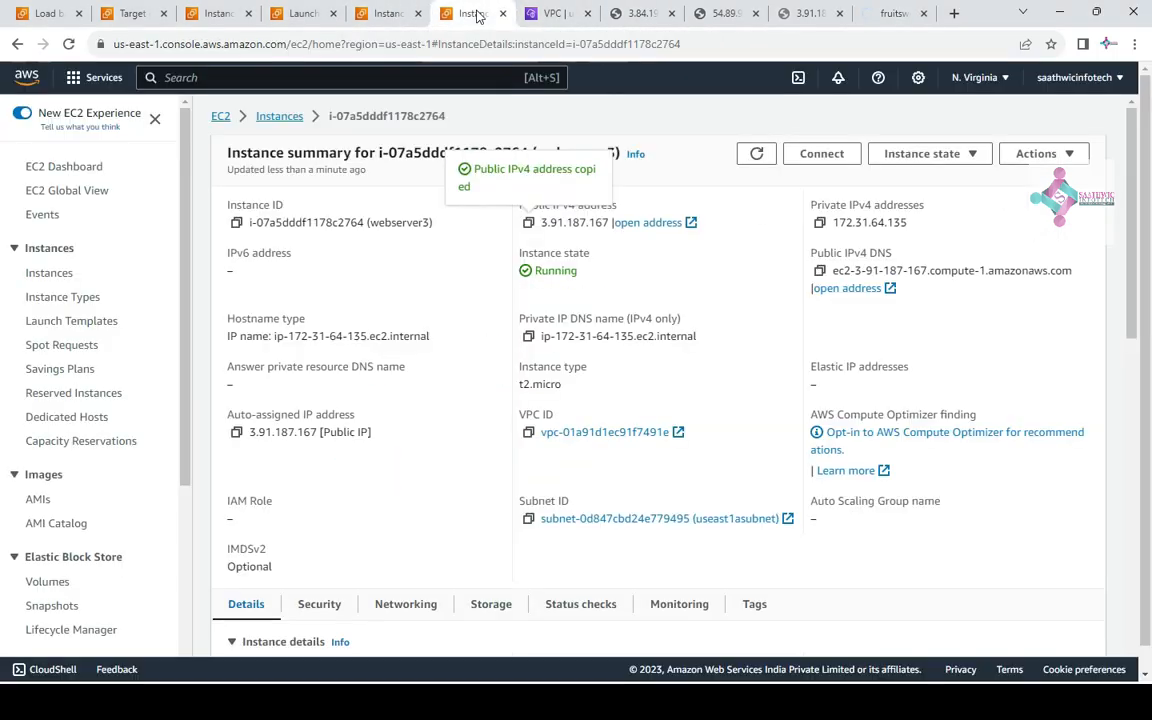
{"action": "left_click", "coordinate": [138, 8]}
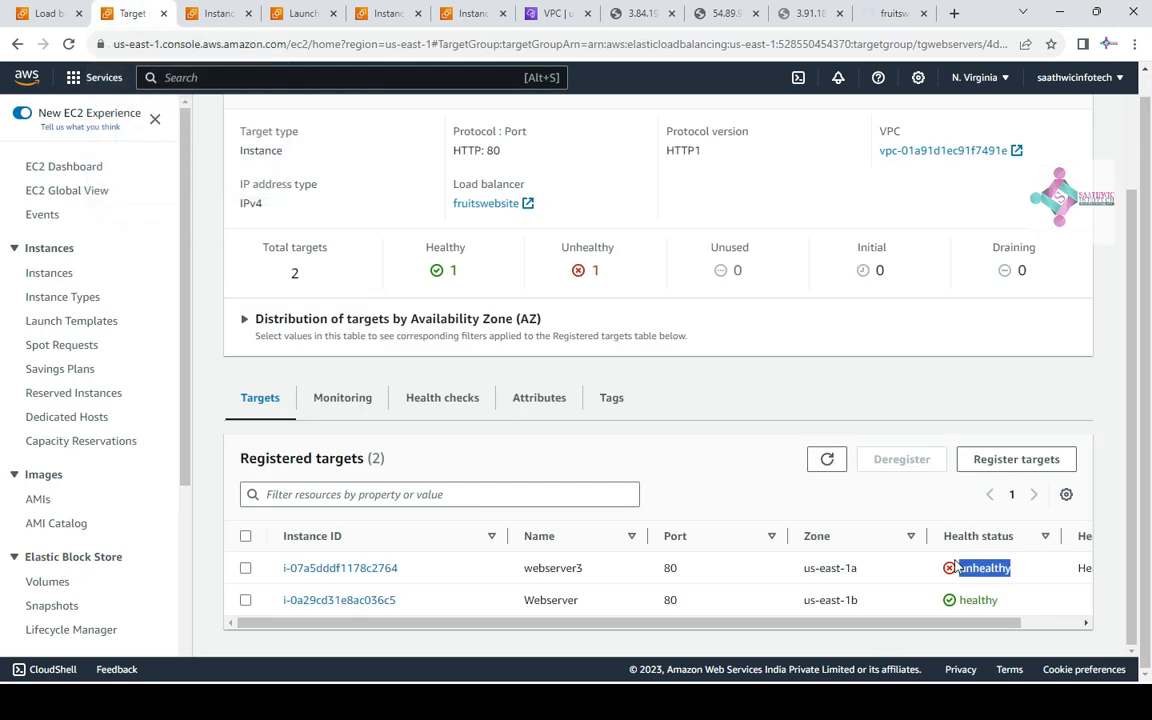
{"action": "left_click_drag", "start_coordinate": [609, 622], "coordinate": [766, 635]}
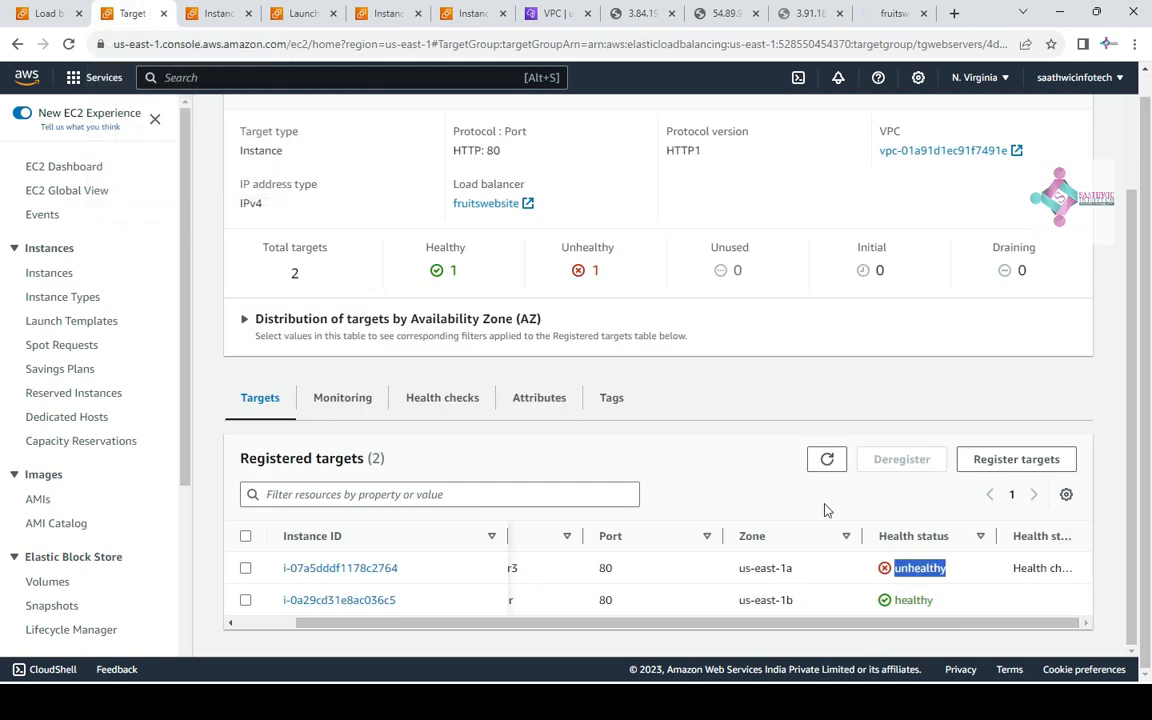
{"action": "left_click", "coordinate": [827, 459]}
{"action": "scroll", "coordinate": [818, 524], "scroll_direction": "down", "scroll_amount": 2}
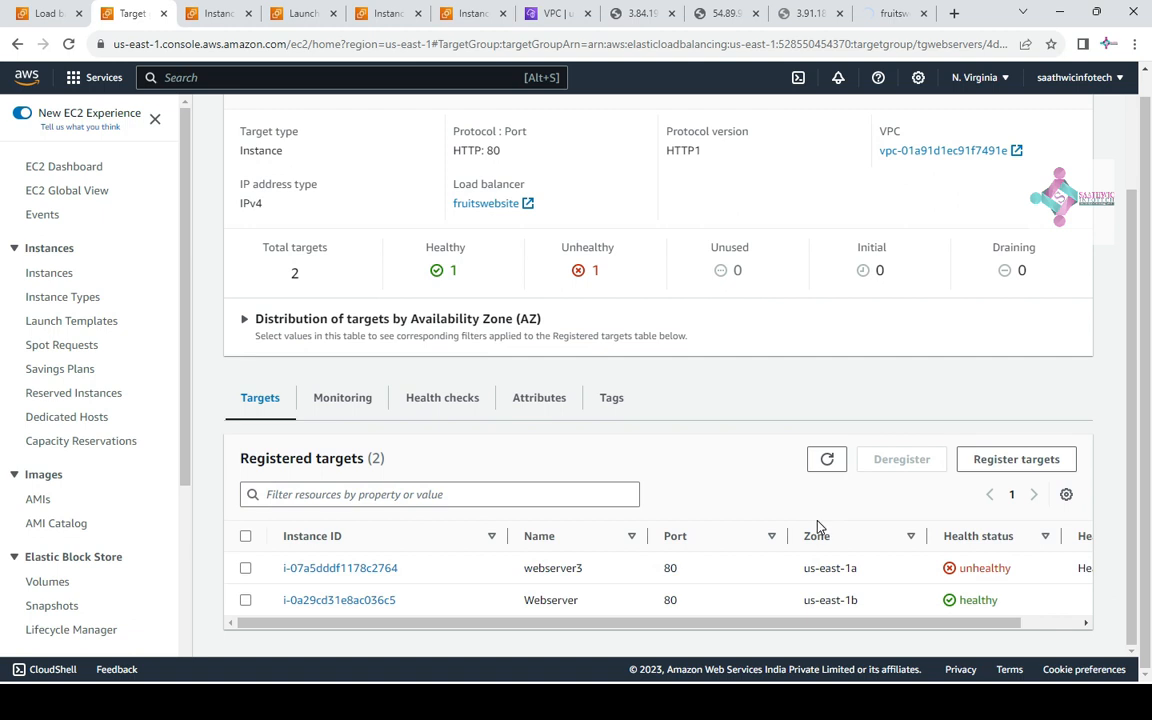
{"action": "left_click", "coordinate": [826, 458]}
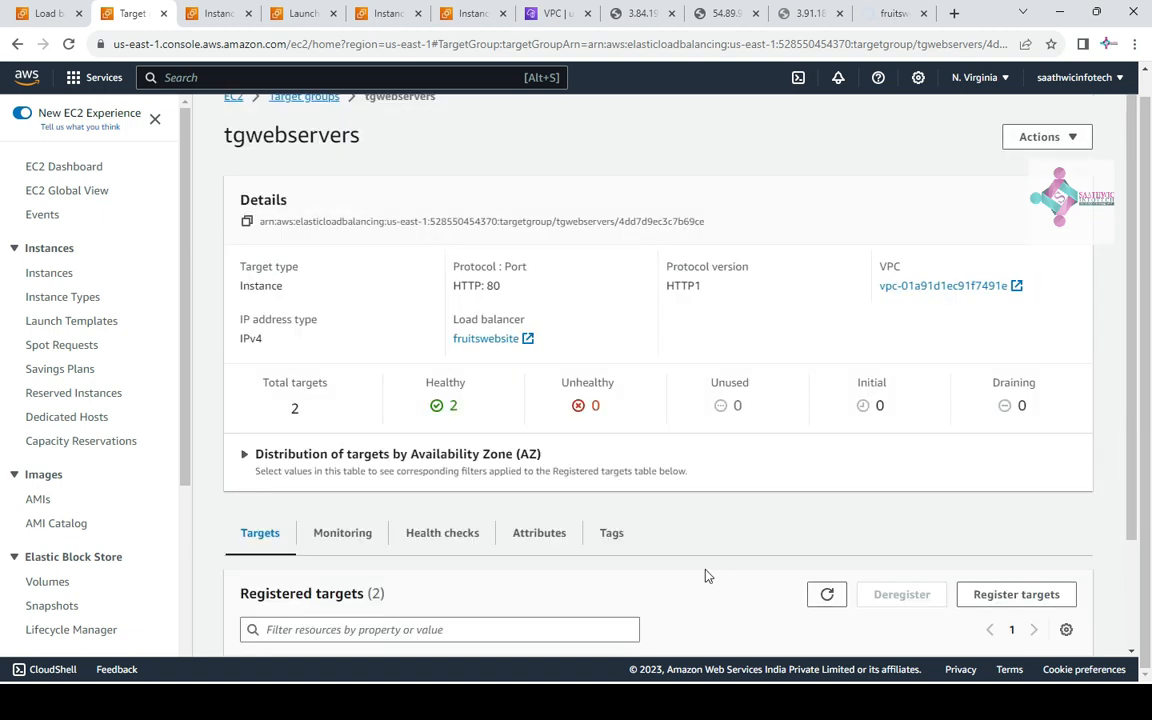
{"action": "scroll", "coordinate": [707, 573], "scroll_direction": "down", "scroll_amount": 2}
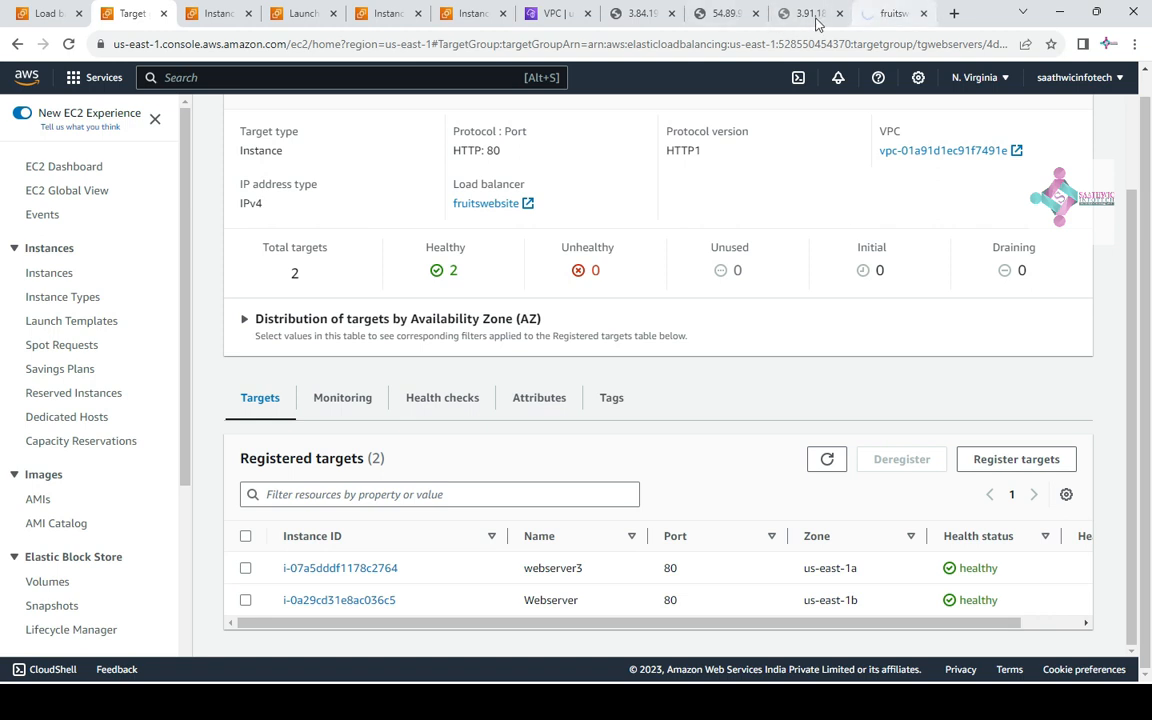
Reload the website at 3.91.187.167 and check the heading it serves
{"action": "left_click", "coordinate": [811, 14]}
{"action": "left_click", "coordinate": [635, 45]}
{"action": "key", "text": "Return"}
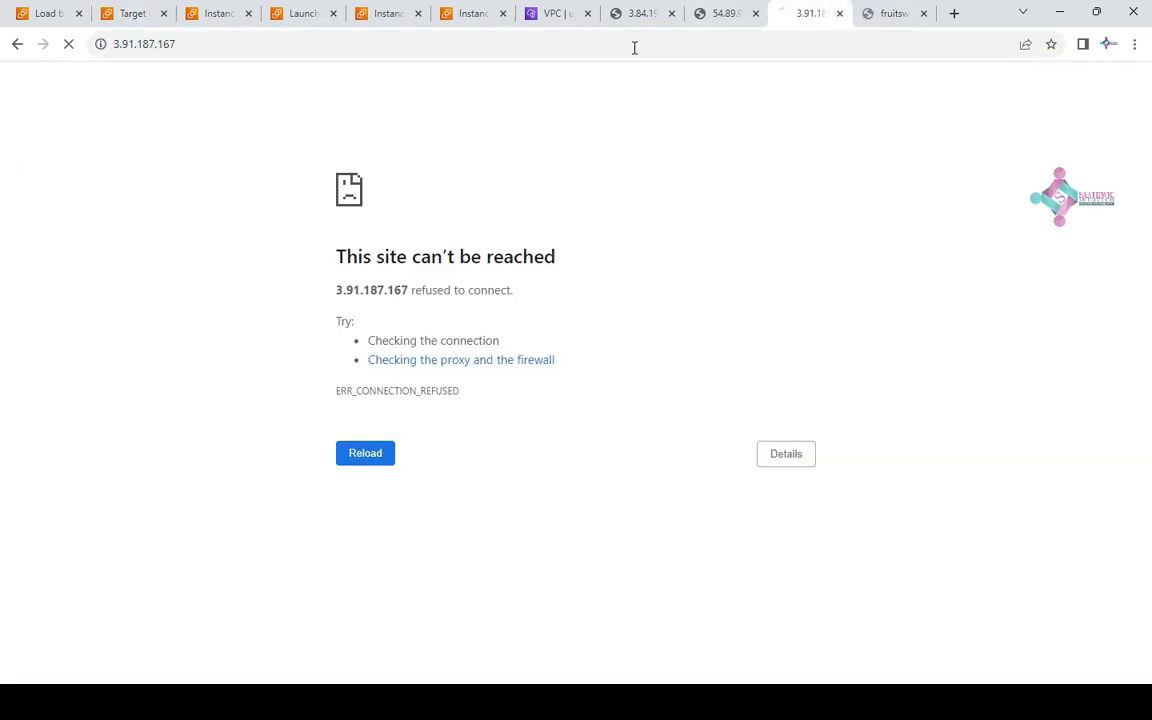
{"action": "left_click_drag", "start_coordinate": [294, 90], "coordinate": [3, 82]}
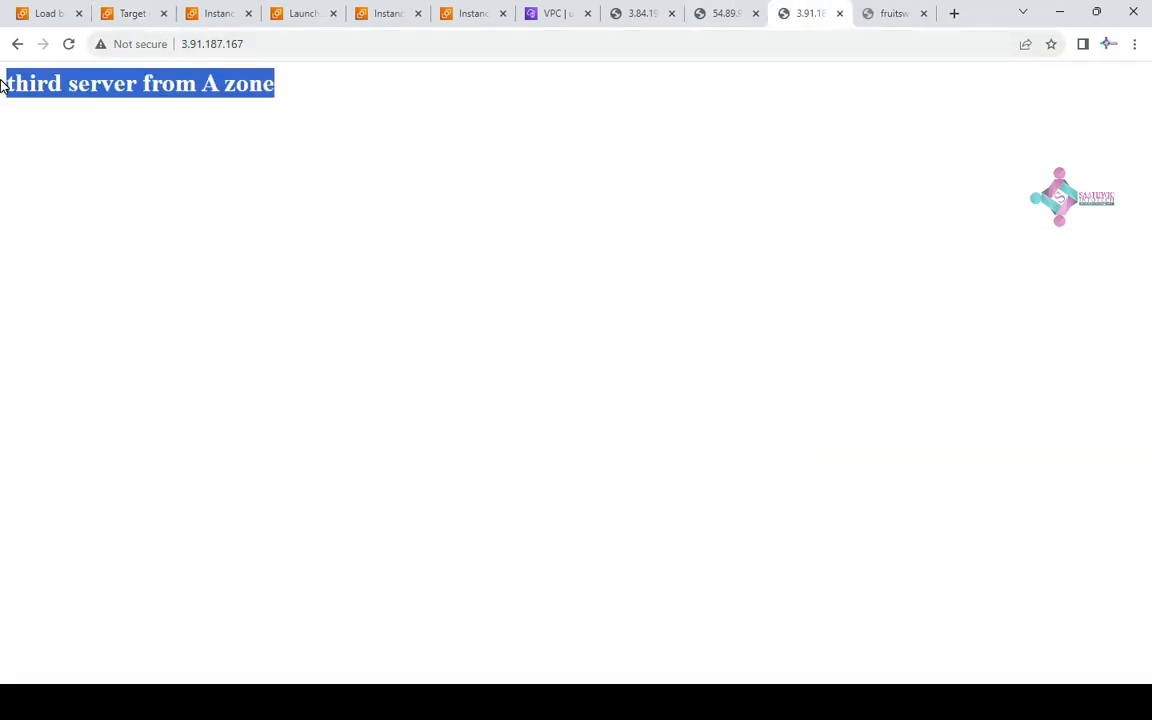
Retry loading the website through the load balancer's DNS name fruitswebsite-2039709438.us-east-1.elb.amazonaws.com
{"action": "left_click", "coordinate": [895, 13]}
{"action": "left_click", "coordinate": [792, 46]}
{"action": "key", "text": "Return"}
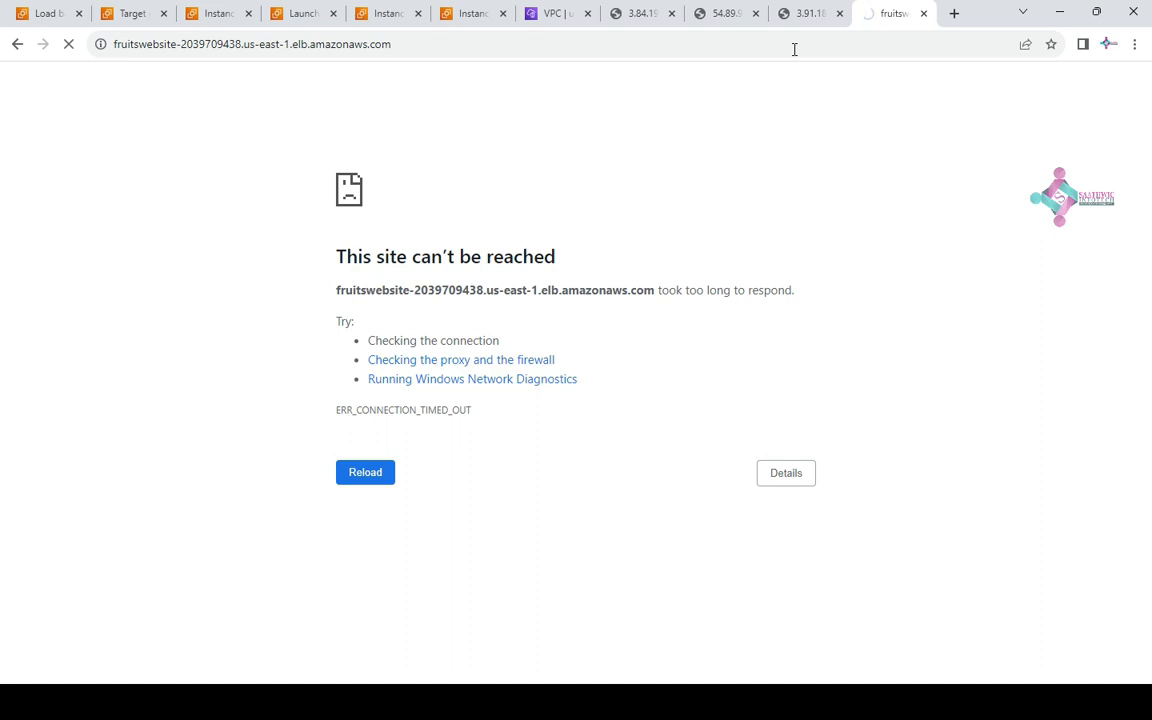
{"action": "left_click", "coordinate": [484, 44]}
{"action": "key", "text": "Return"}
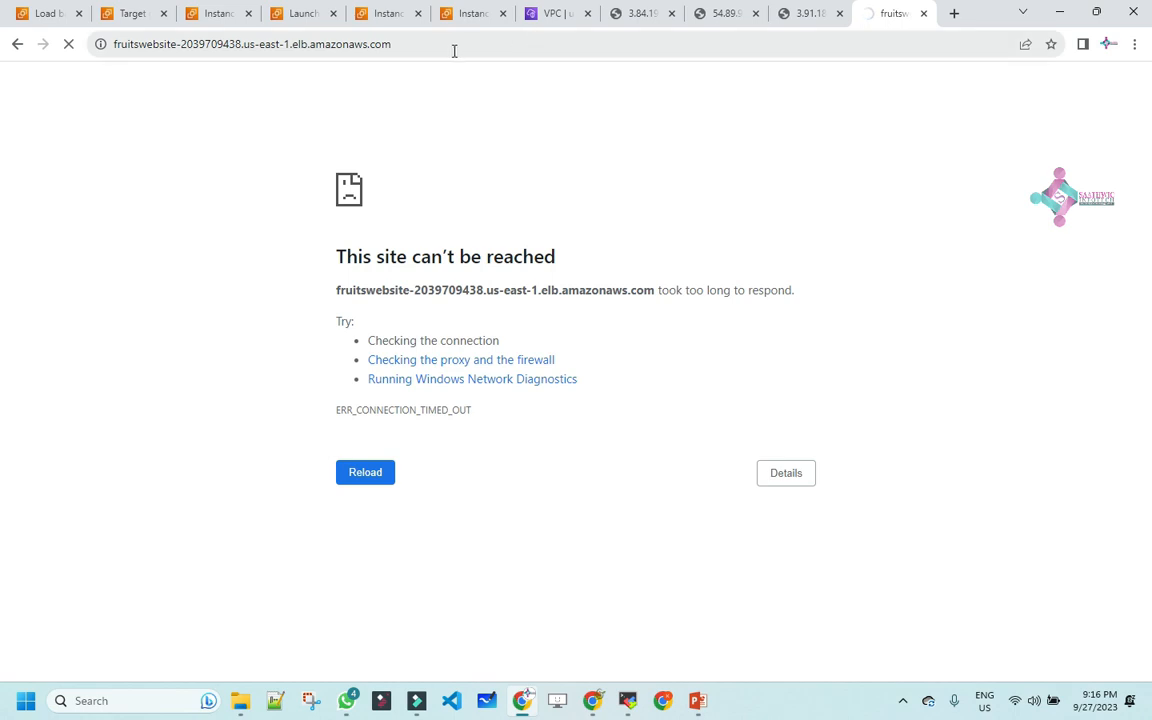
{"action": "left_click", "coordinate": [454, 48]}
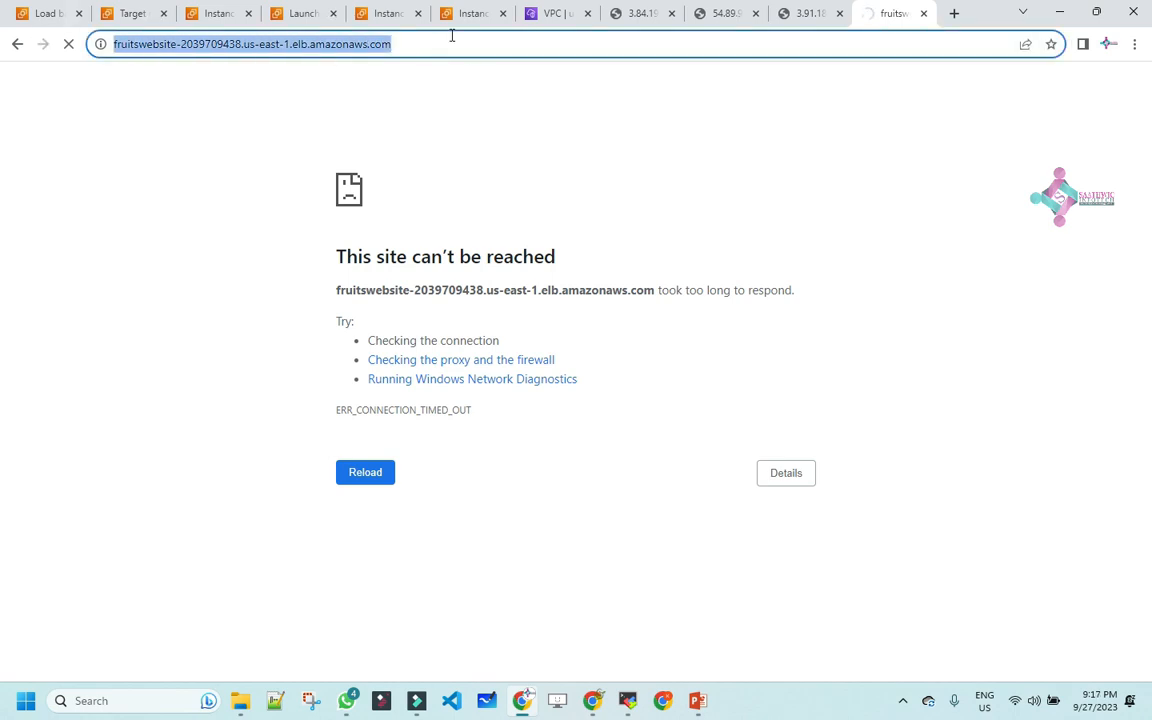
Review the target health in tgwebservers and the fruitswebsite load balancer details, and return to the DNS name page
{"action": "left_click", "coordinate": [106, 20]}
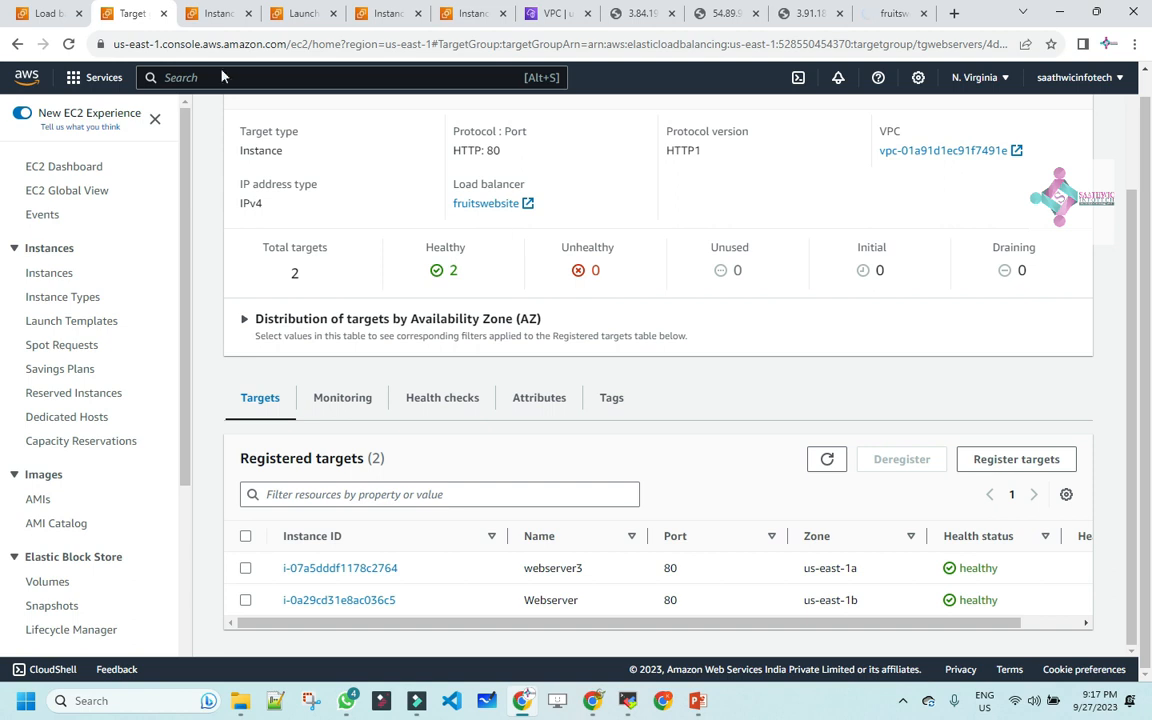
{"action": "left_click", "coordinate": [45, 13]}
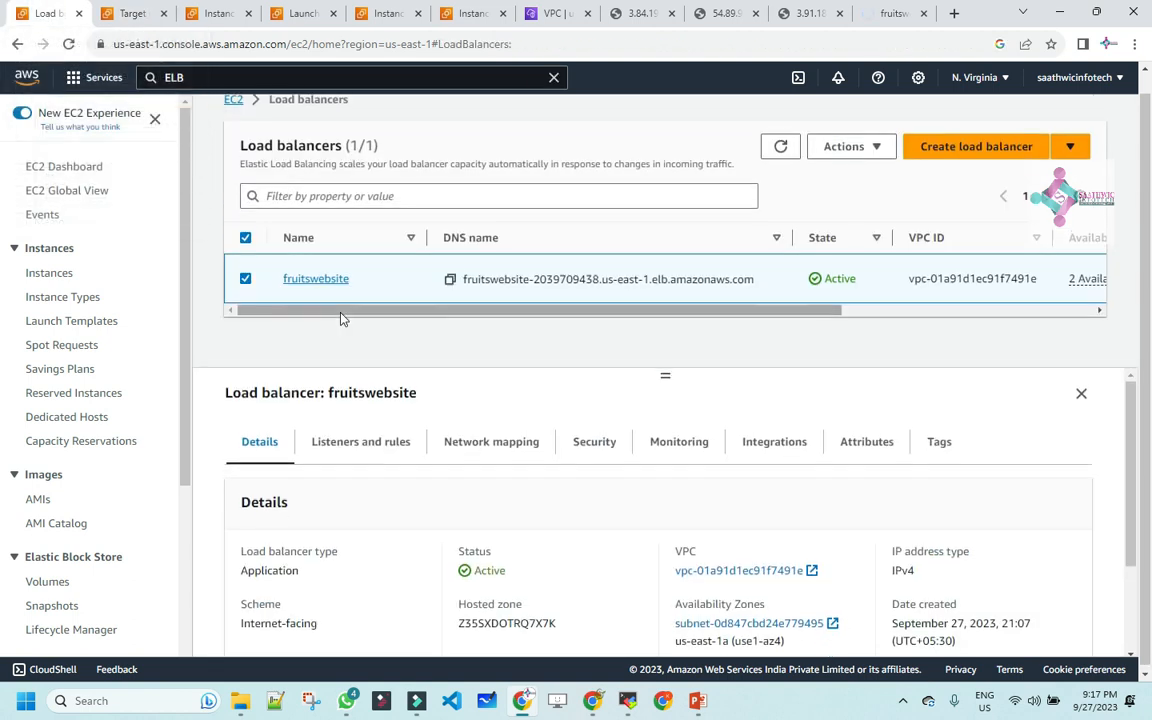
{"action": "scroll", "coordinate": [340, 318], "scroll_direction": "up", "scroll_amount": 1}
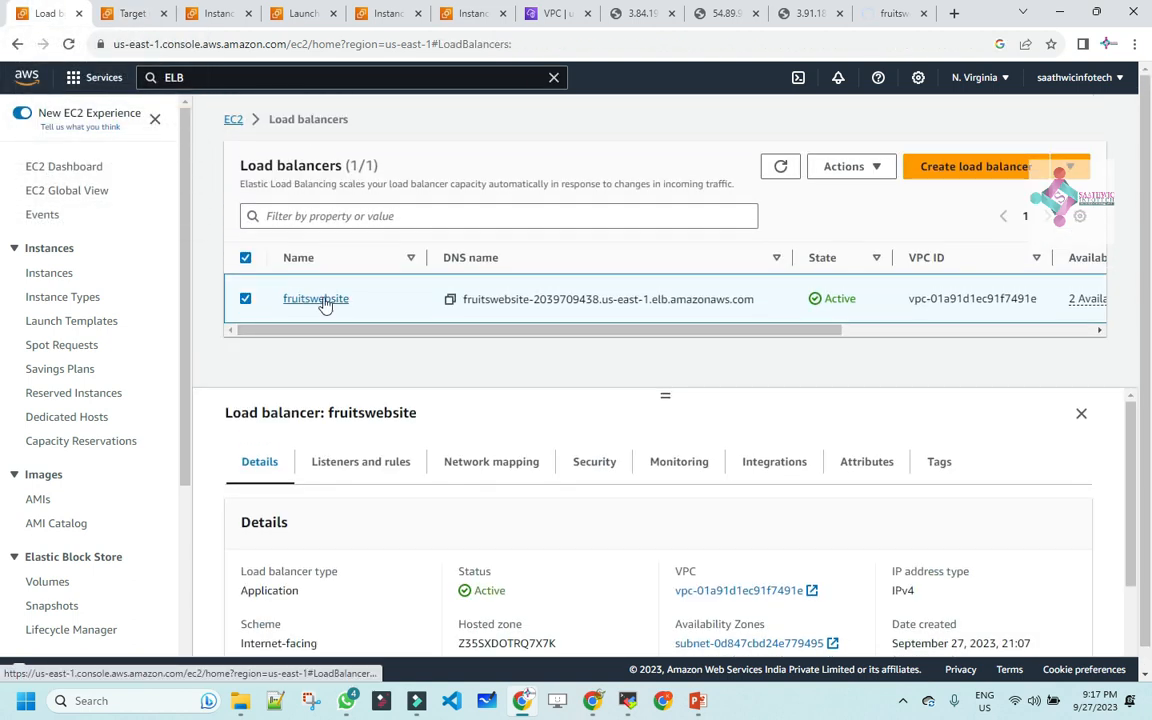
{"action": "left_click", "coordinate": [321, 301]}
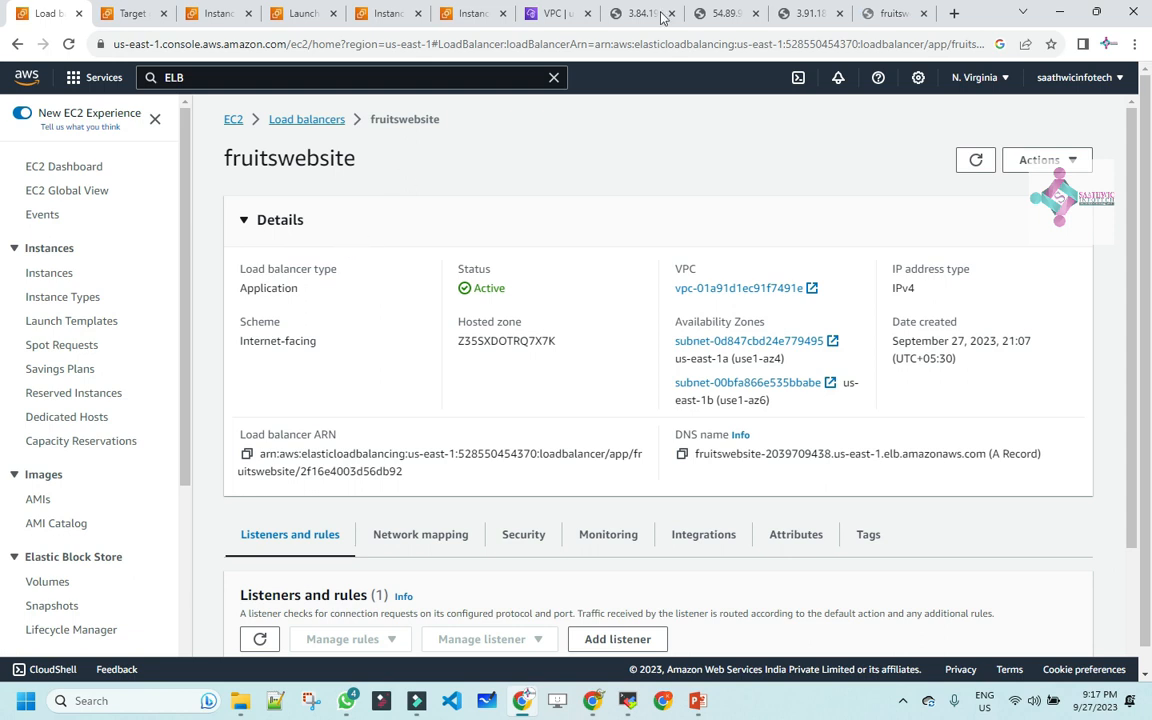
{"action": "left_click", "coordinate": [890, 13]}
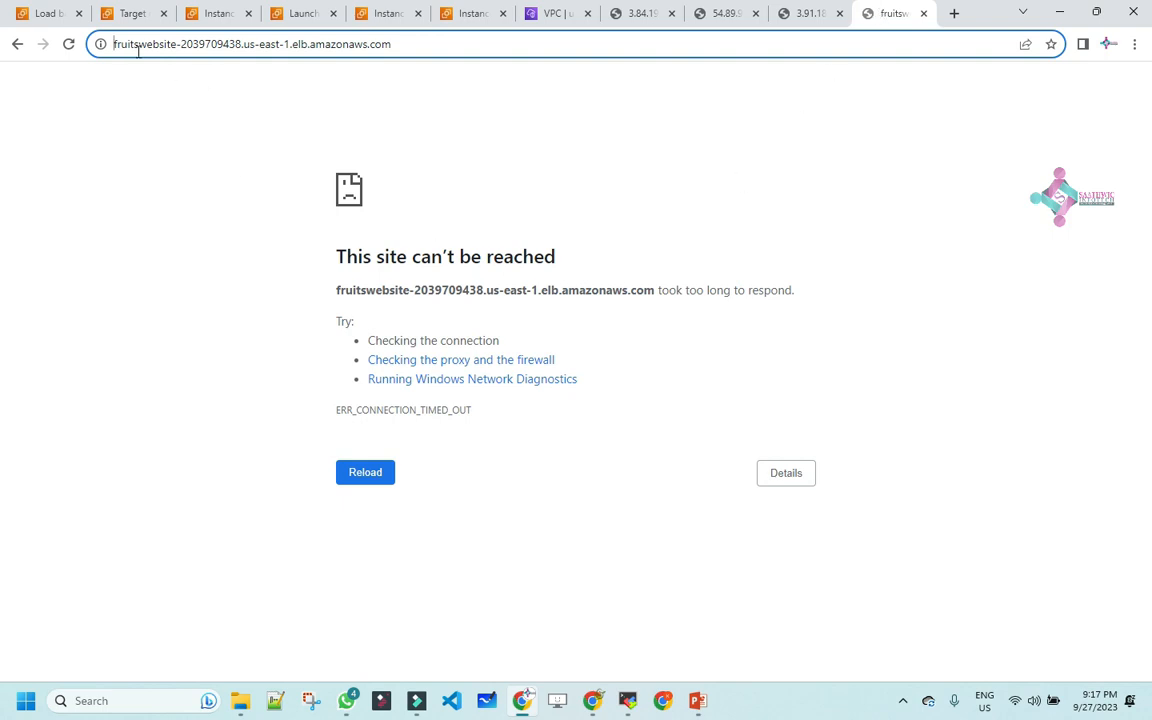
Compare the load balancer's DNS name page with the pages served directly by the three web servers' IP addresses
{"action": "left_click_drag", "start_coordinate": [370, 47], "coordinate": [96, 30]}
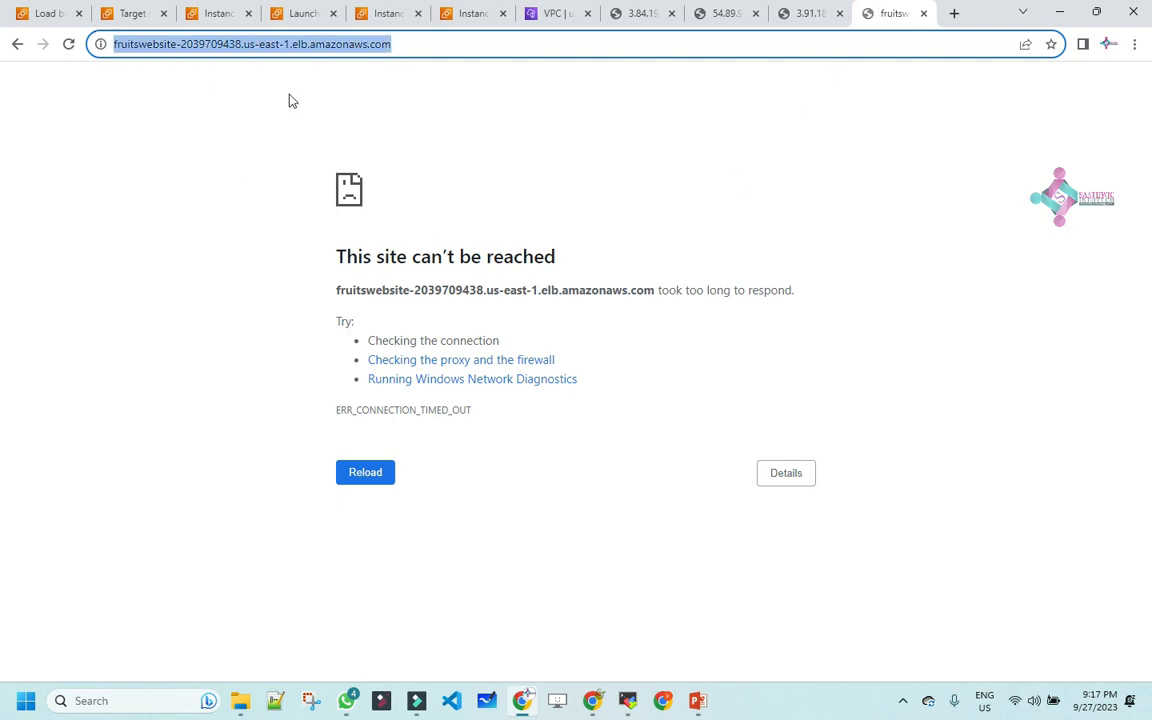
{"action": "left_click", "coordinate": [800, 13]}
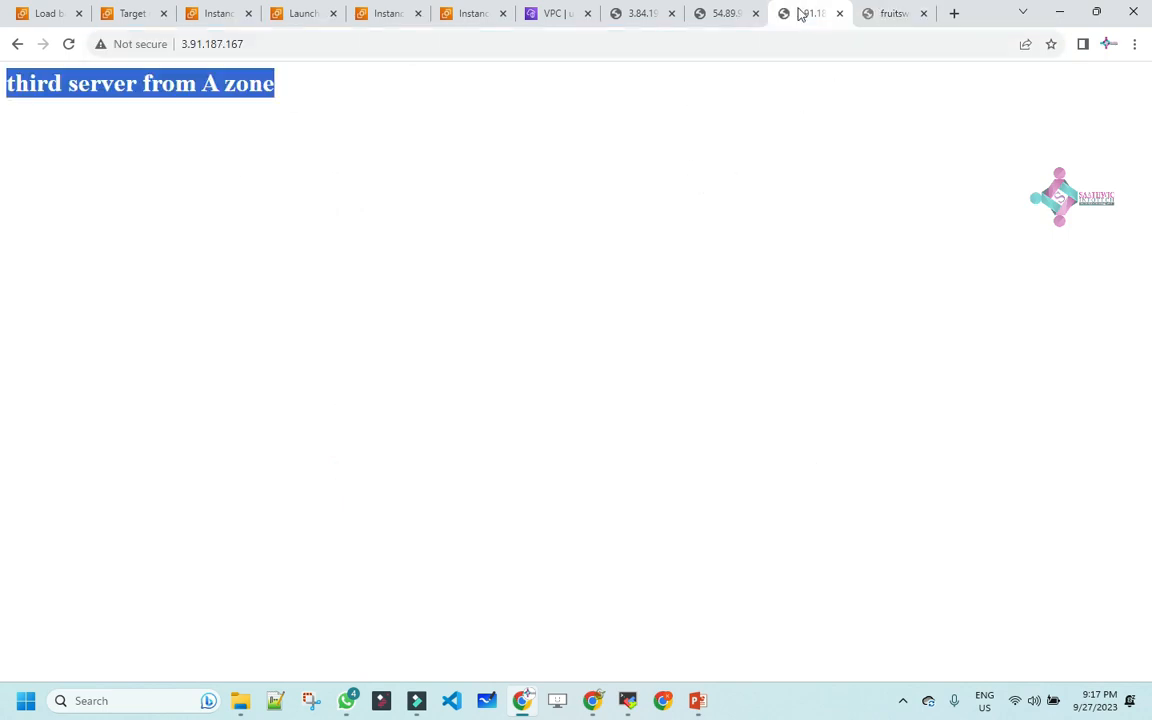
{"action": "left_click", "coordinate": [735, 15]}
{"action": "left_click", "coordinate": [622, 12]}
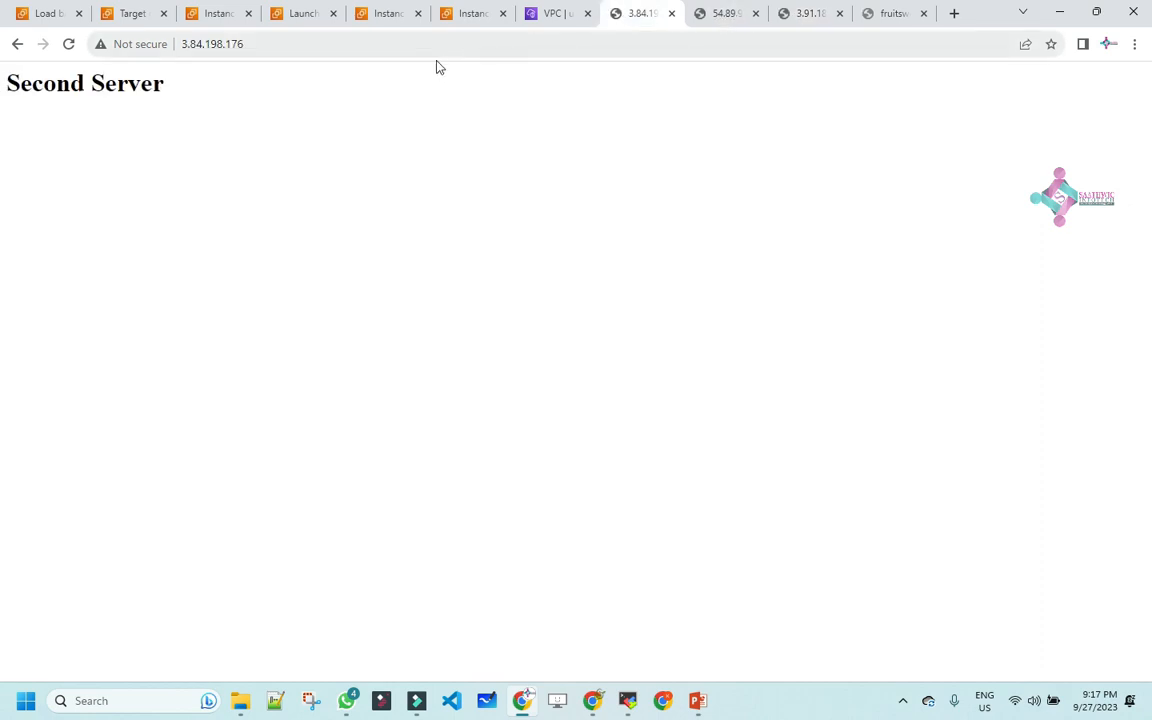
Review the fruitswebsite load balancer's details and listener, and check which security group is attached to it
{"action": "left_click", "coordinate": [52, 13]}
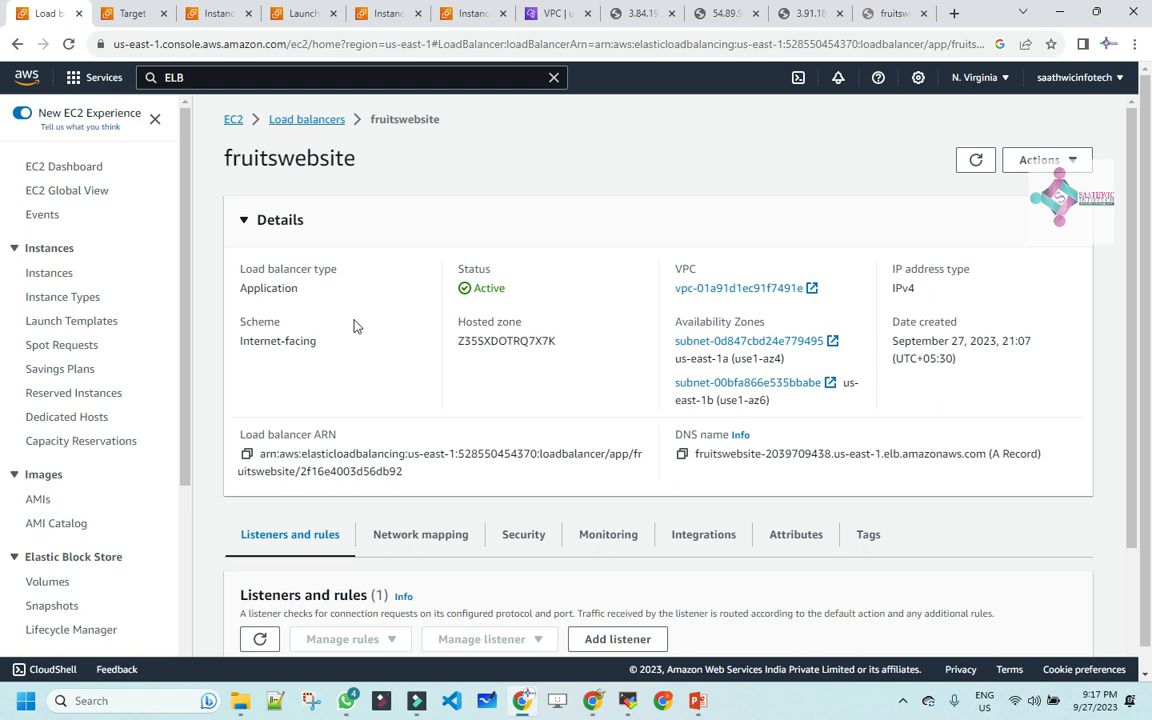
{"action": "scroll", "coordinate": [288, 299], "scroll_direction": "down", "scroll_amount": 3}
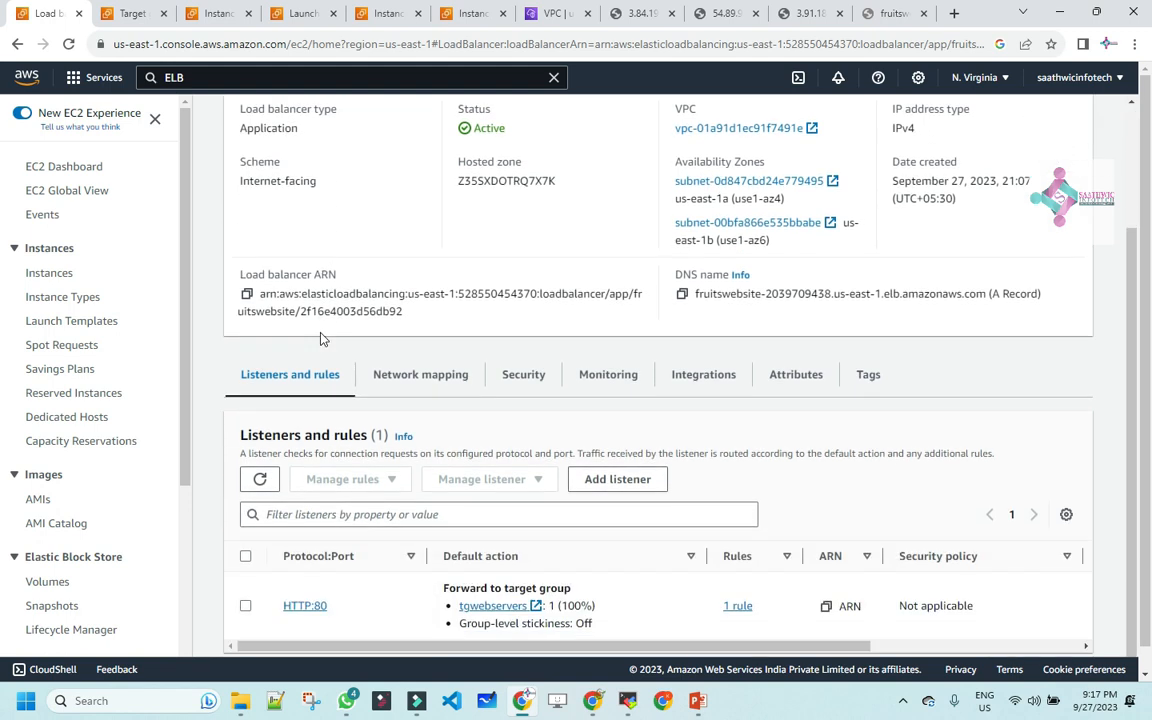
{"action": "left_click", "coordinate": [455, 388]}
{"action": "left_click", "coordinate": [522, 377]}
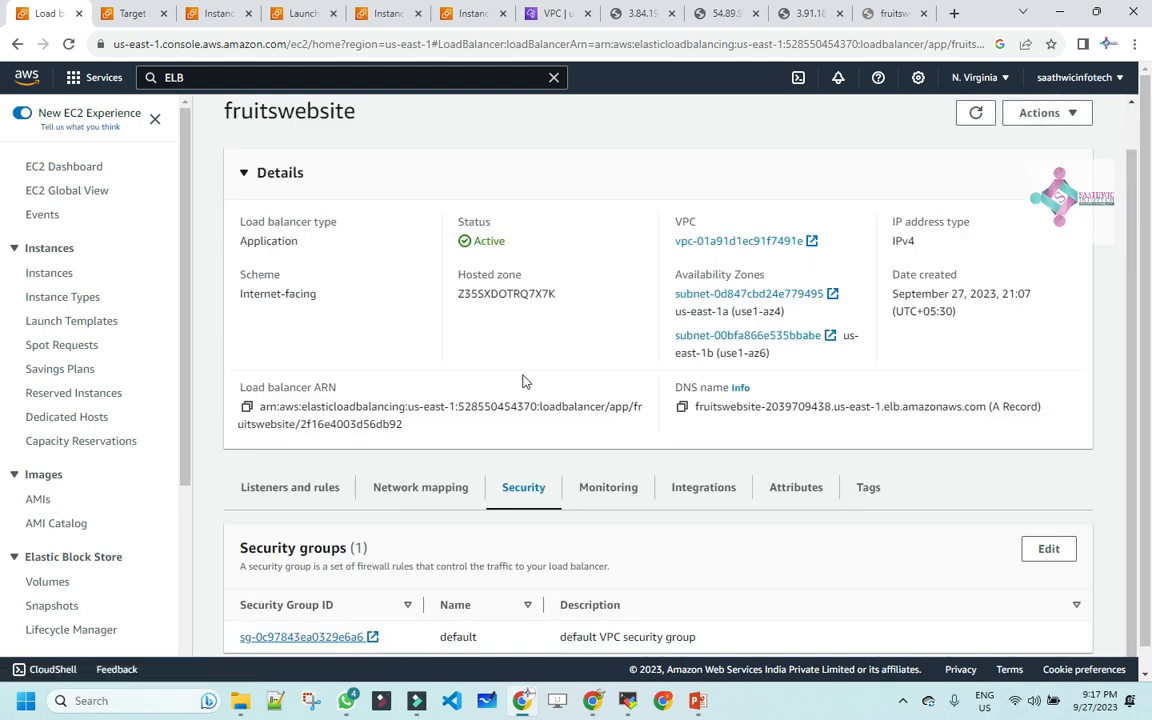
{"action": "scroll", "coordinate": [522, 380], "scroll_direction": "down", "scroll_amount": 1}
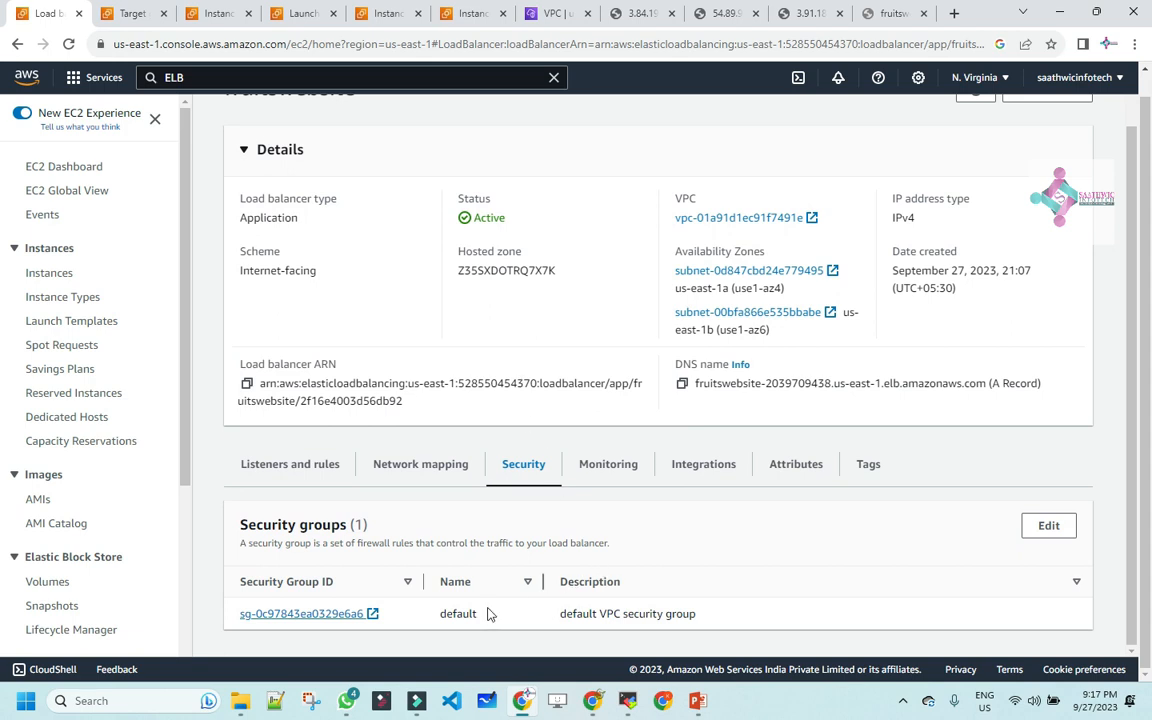
Open the load balancer's default security group and examine the type, protocol, port range and source of its inbound rule
{"action": "left_click", "coordinate": [319, 617]}
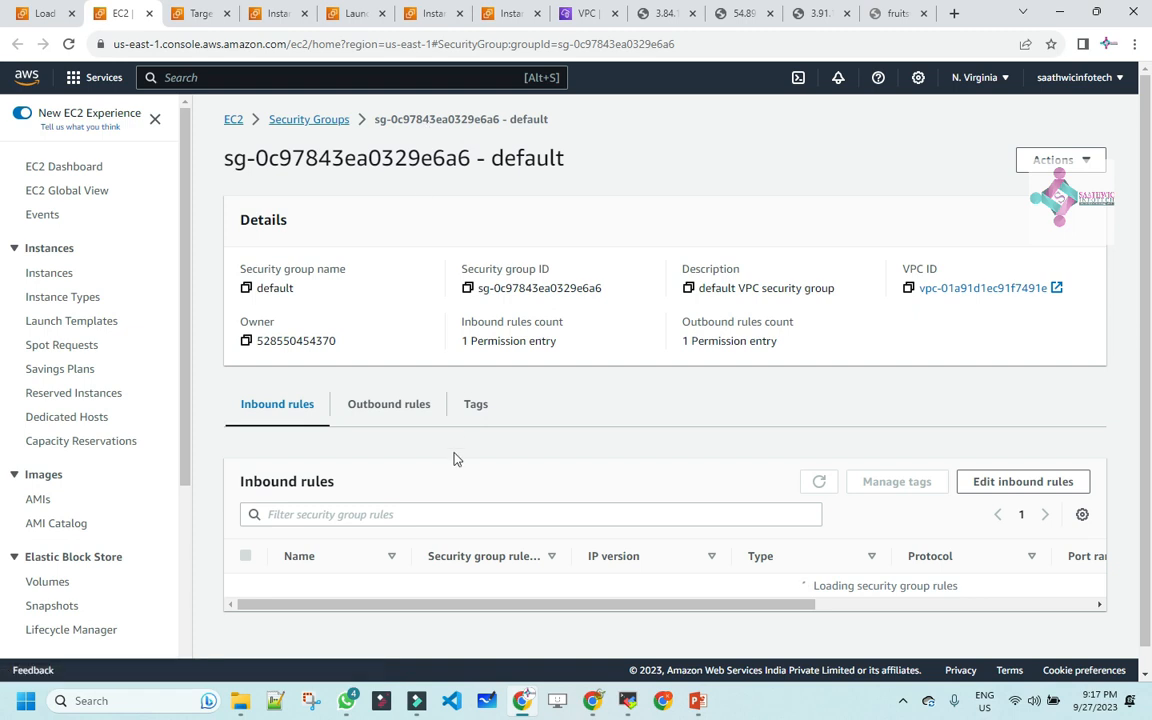
{"action": "scroll", "coordinate": [460, 460], "scroll_direction": "down", "scroll_amount": 1}
{"action": "left_click_drag", "start_coordinate": [678, 586], "coordinate": [992, 581]}
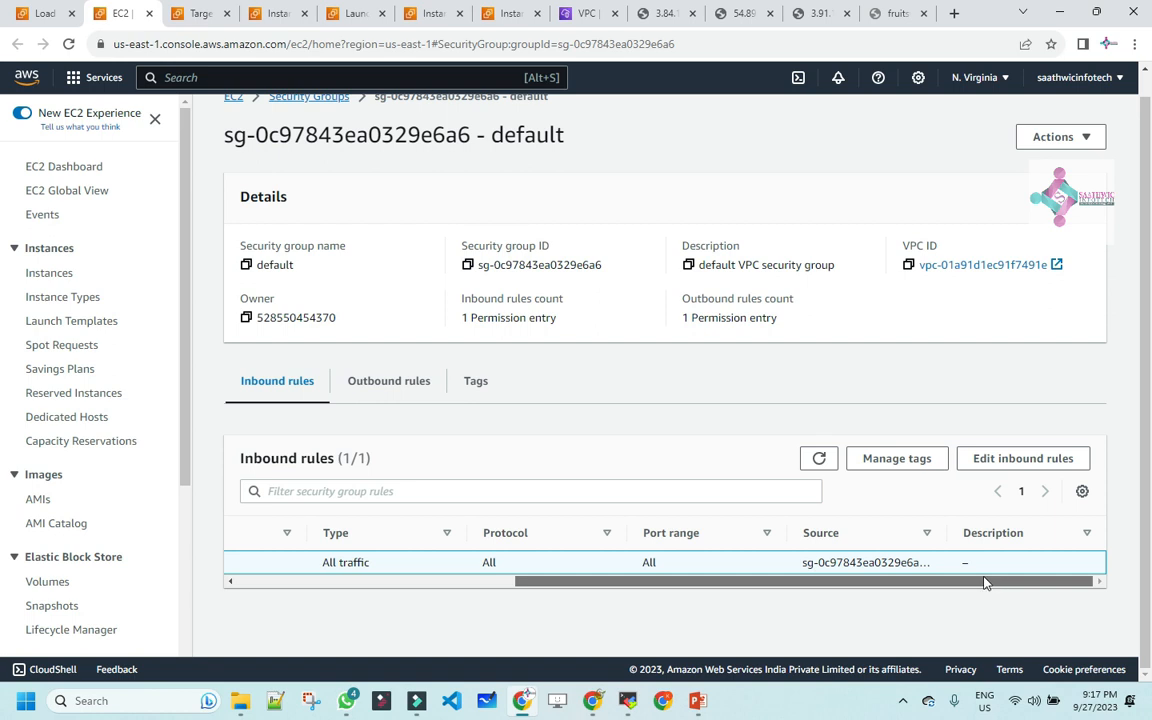
{"action": "left_click_drag", "start_coordinate": [985, 583], "coordinate": [596, 589]}
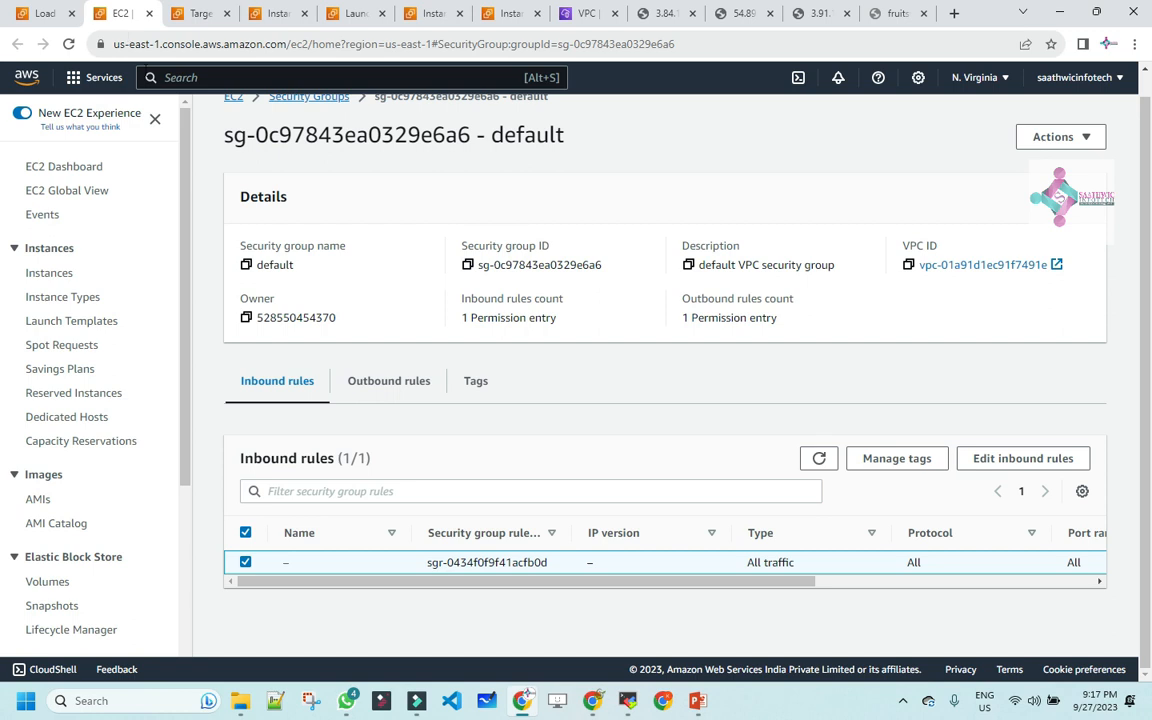
{"action": "left_click_drag", "start_coordinate": [530, 586], "coordinate": [817, 610]}
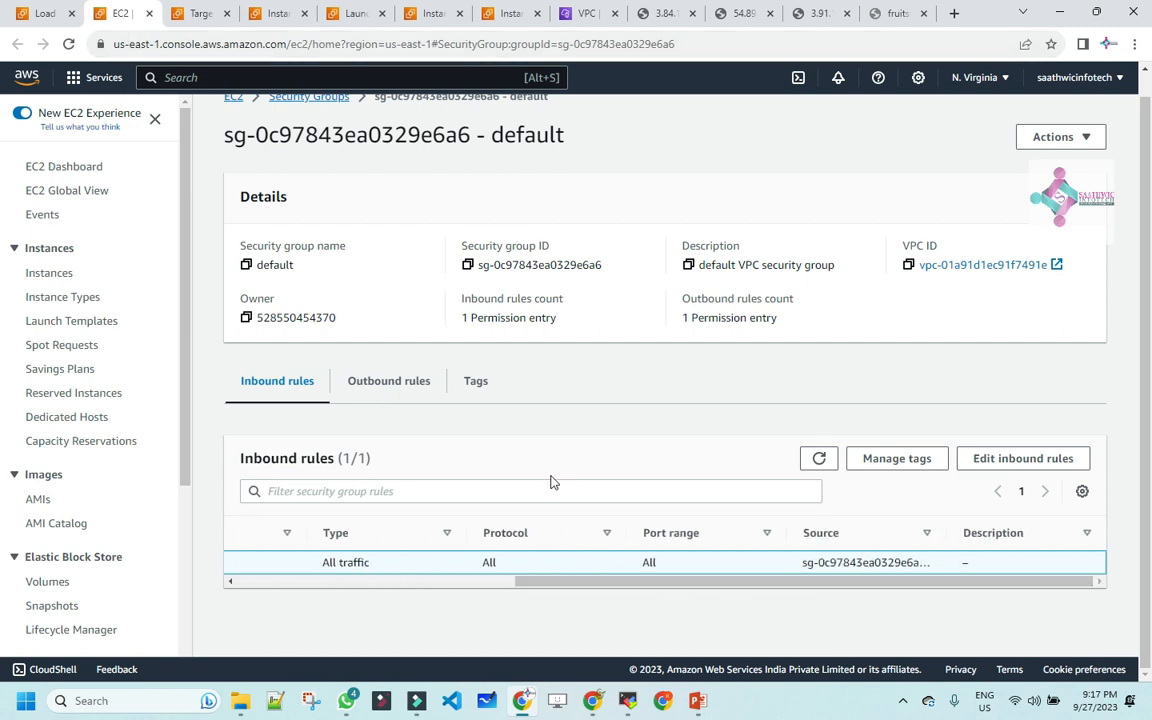
{"action": "scroll", "coordinate": [550, 482], "scroll_direction": "up", "scroll_amount": 1}
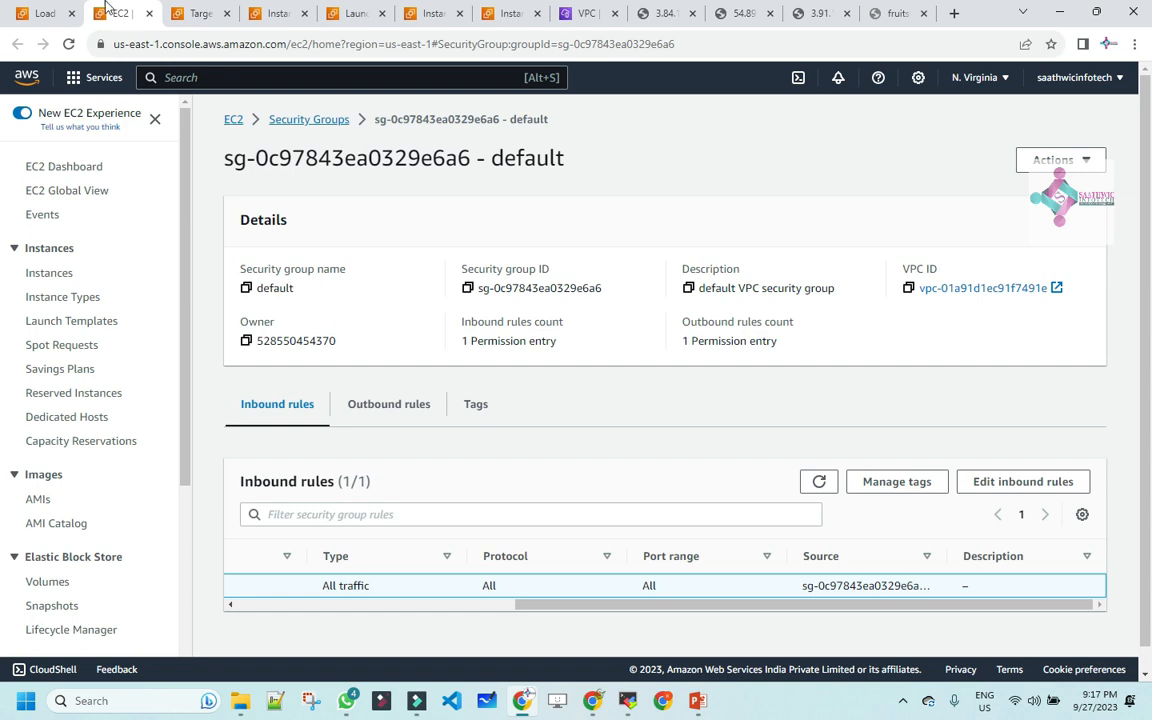
Replace the default security group on the fruitswebsite load balancer with Webserversecuritygroup, save the change and refresh the load balancer details
{"action": "left_click", "coordinate": [35, 20]}
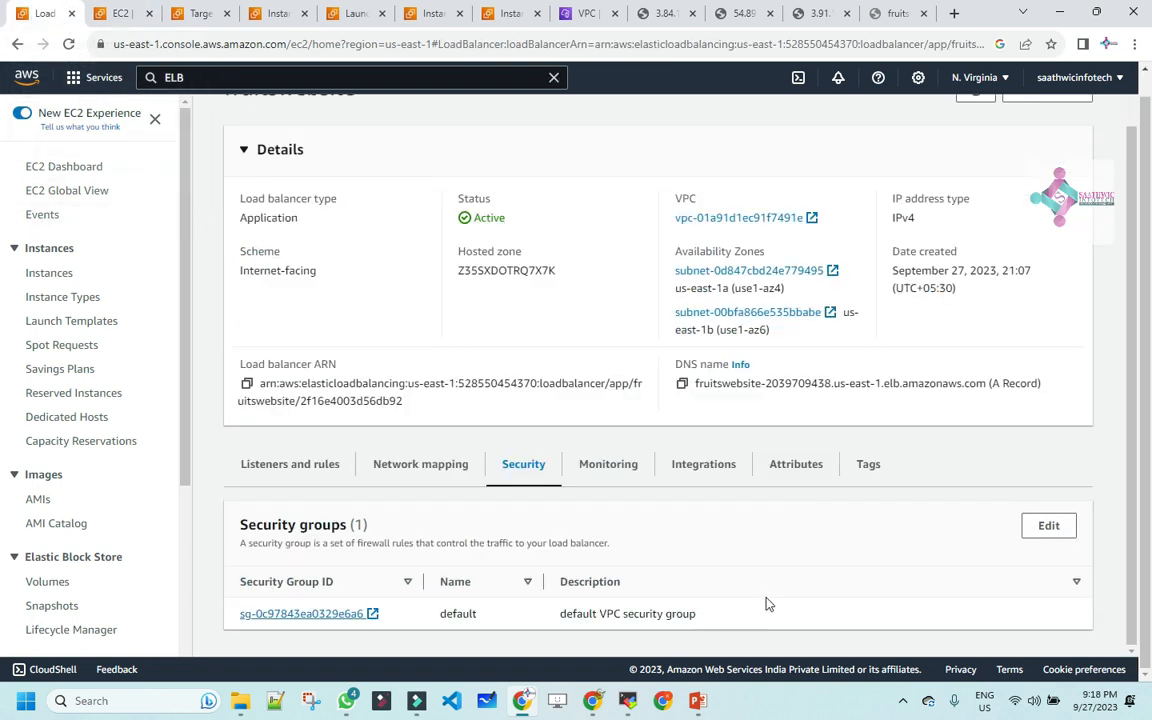
{"action": "left_click", "coordinate": [1050, 528]}
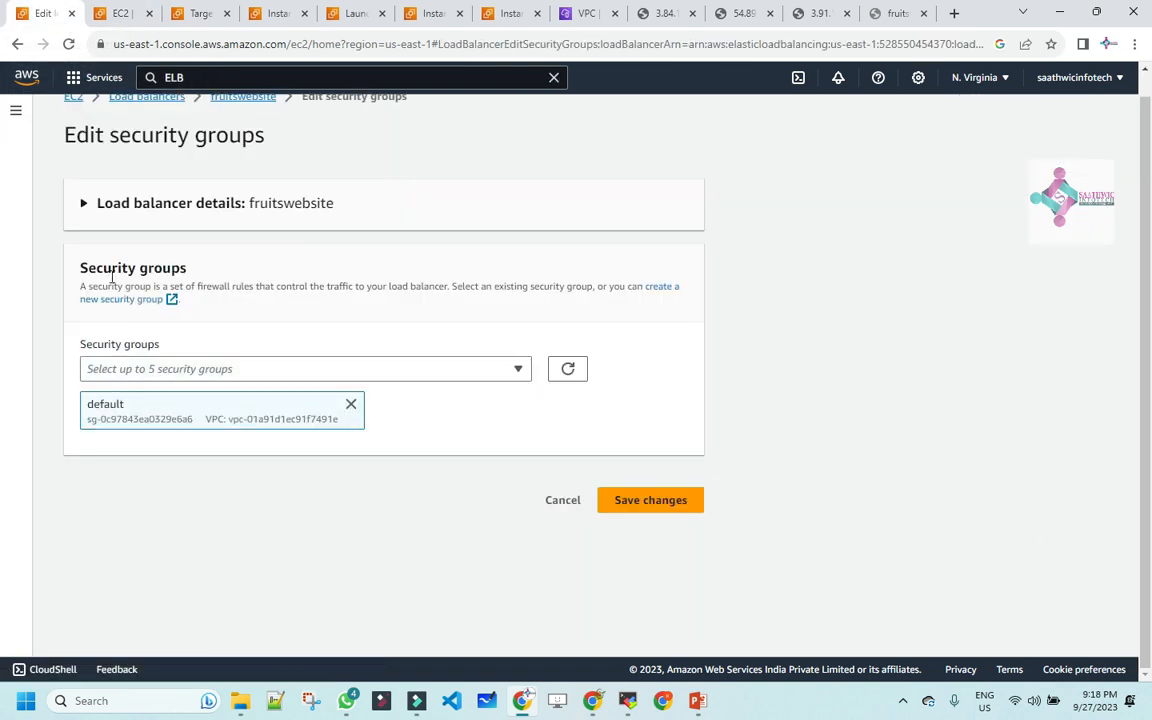
{"action": "left_click", "coordinate": [351, 404]}
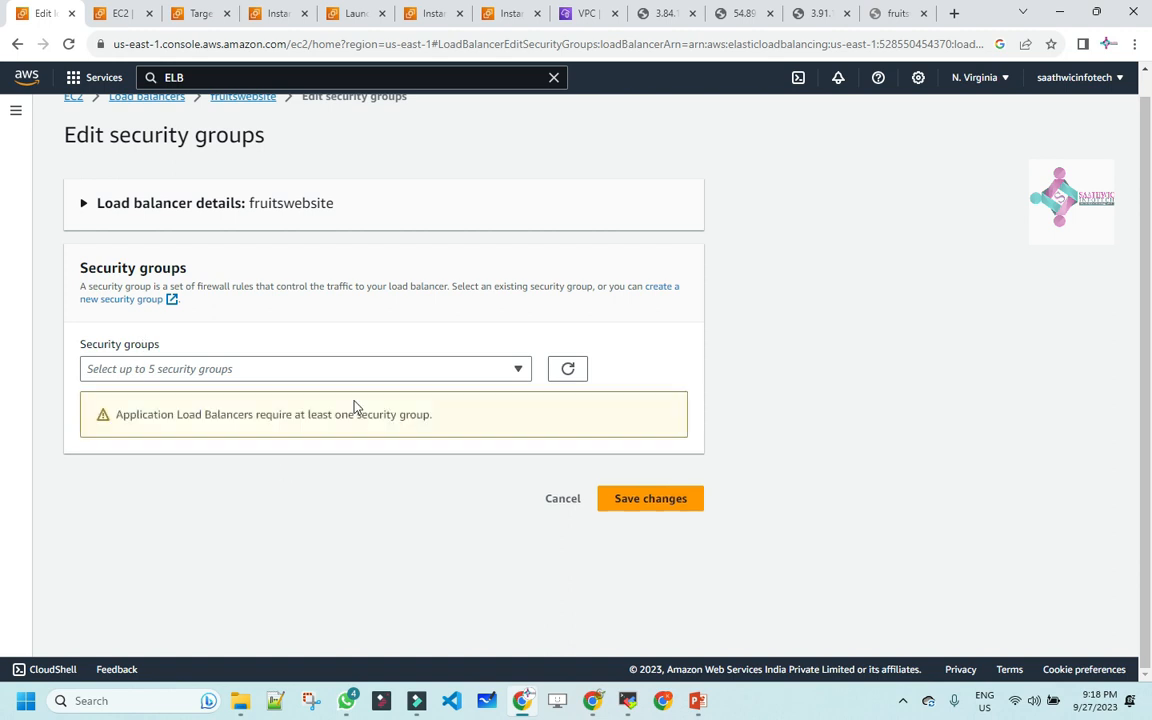
{"action": "left_click", "coordinate": [514, 370]}
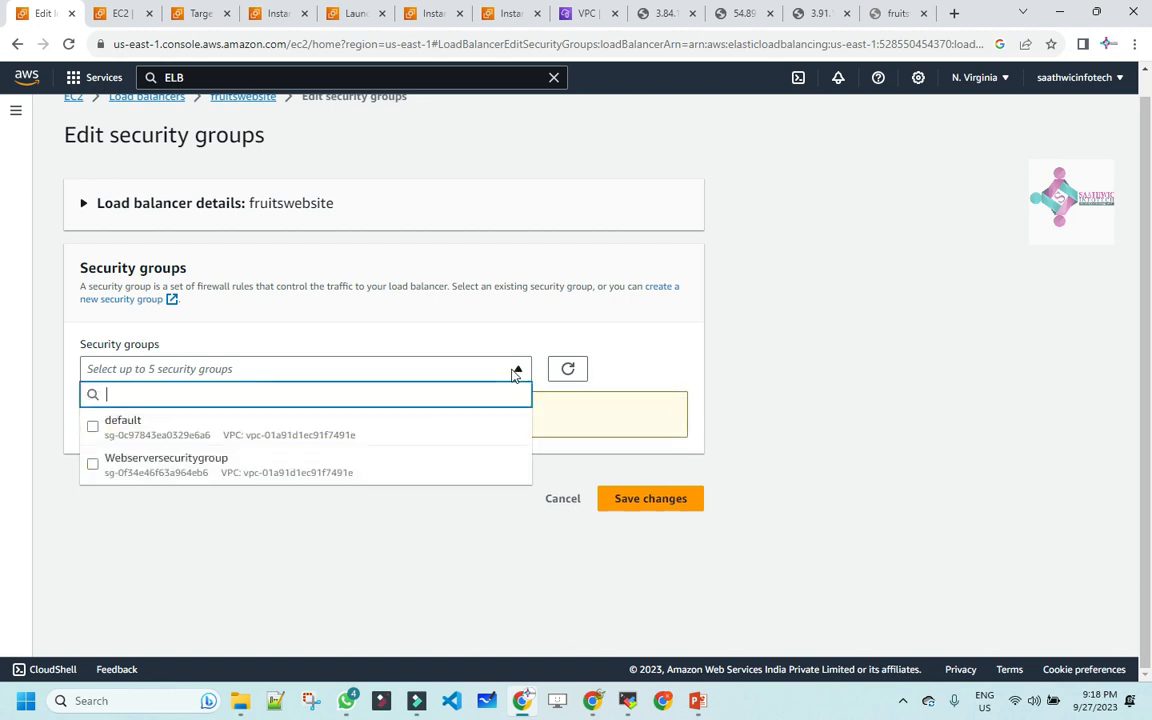
{"action": "left_click", "coordinate": [93, 464]}
{"action": "left_click", "coordinate": [573, 414]}
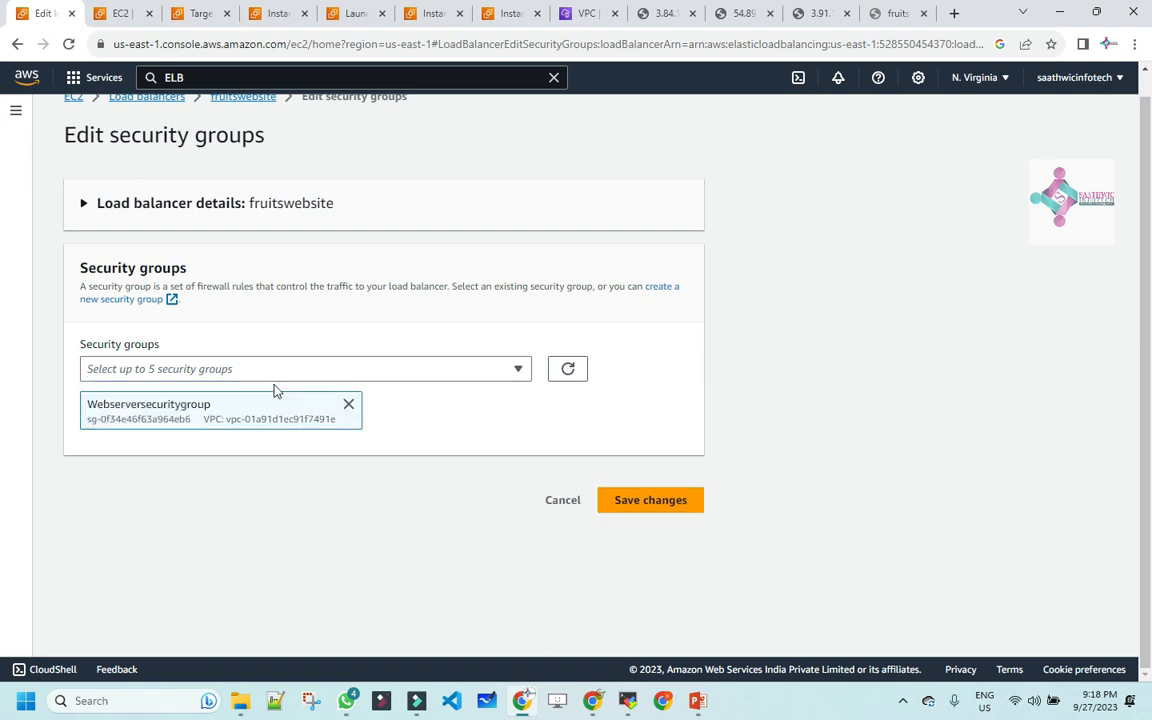
{"action": "left_click", "coordinate": [674, 506]}
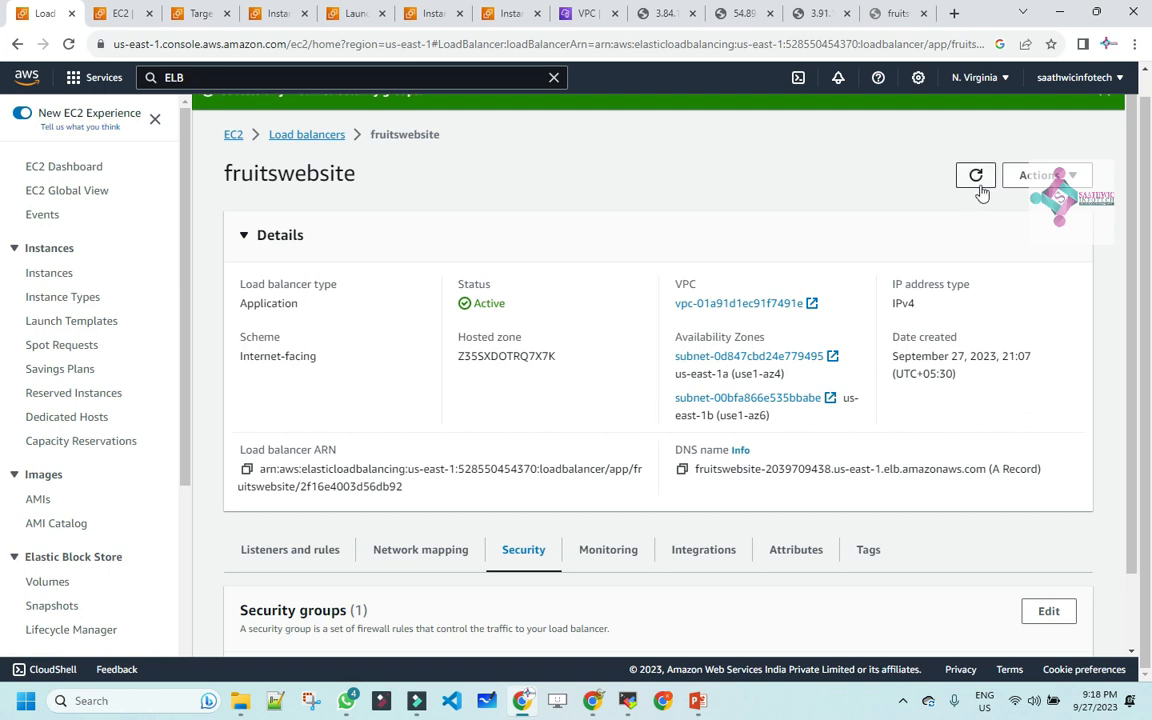
{"action": "left_click", "coordinate": [979, 178]}
{"action": "left_click", "coordinate": [979, 178]}
{"action": "left_click", "coordinate": [979, 178]}
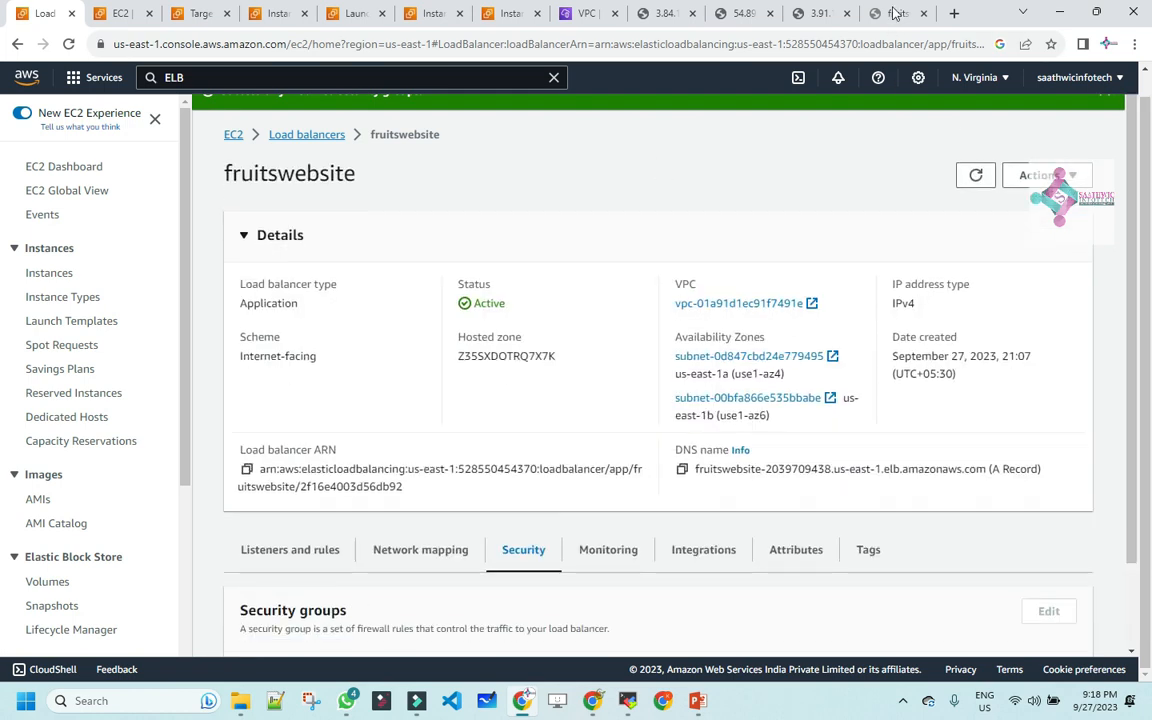
Load the website again through fruitswebsite-2039709438.us-east-1.elb.amazonaws.com, glancing back at the load balancer details
{"action": "left_click", "coordinate": [897, 13]}
{"action": "left_click", "coordinate": [801, 55]}
{"action": "key", "text": "Return"}
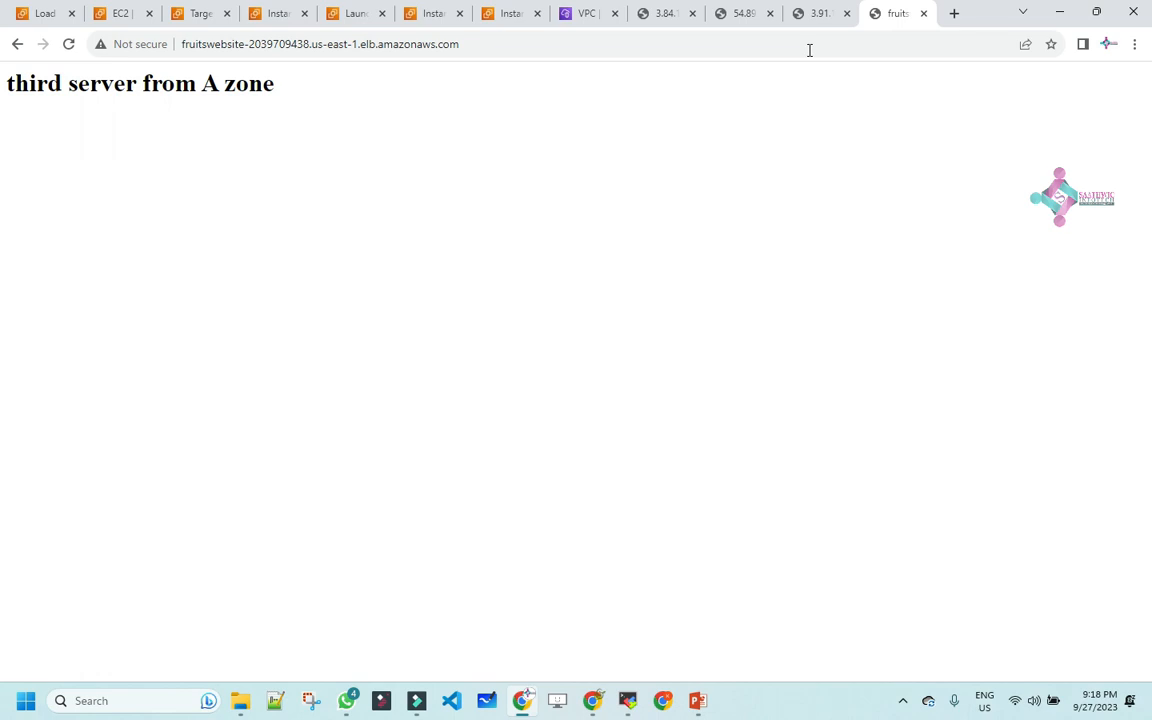
{"action": "left_click", "coordinate": [48, 13]}
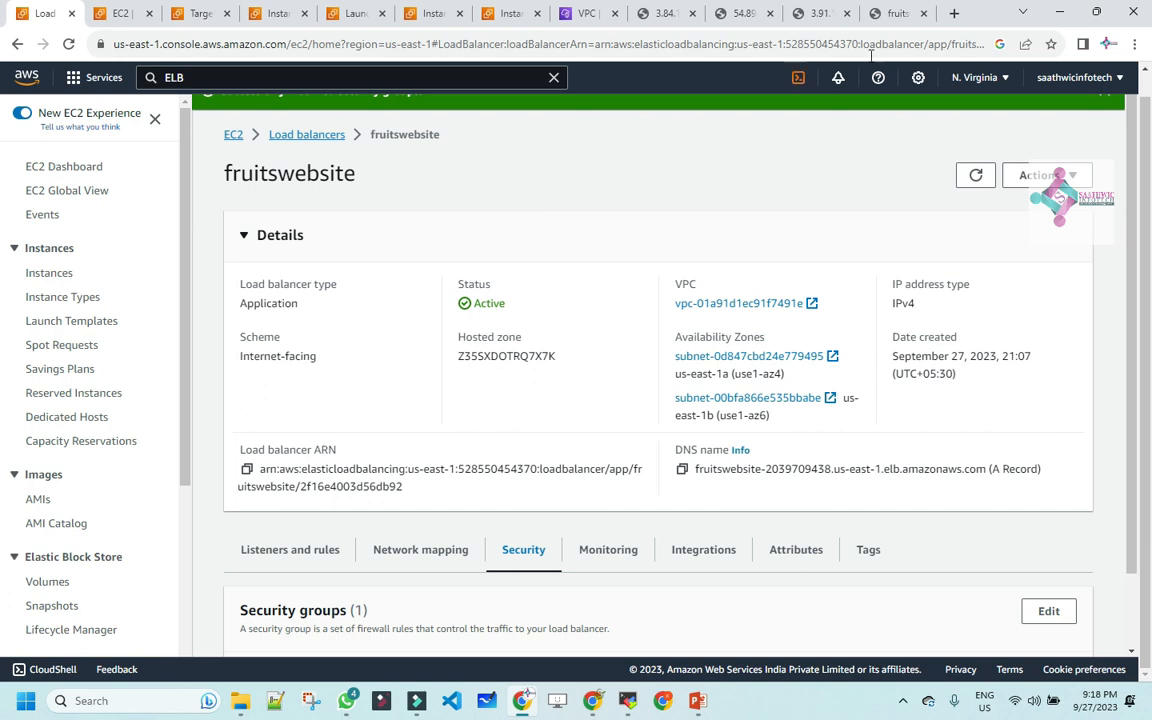
{"action": "left_click", "coordinate": [895, 13]}
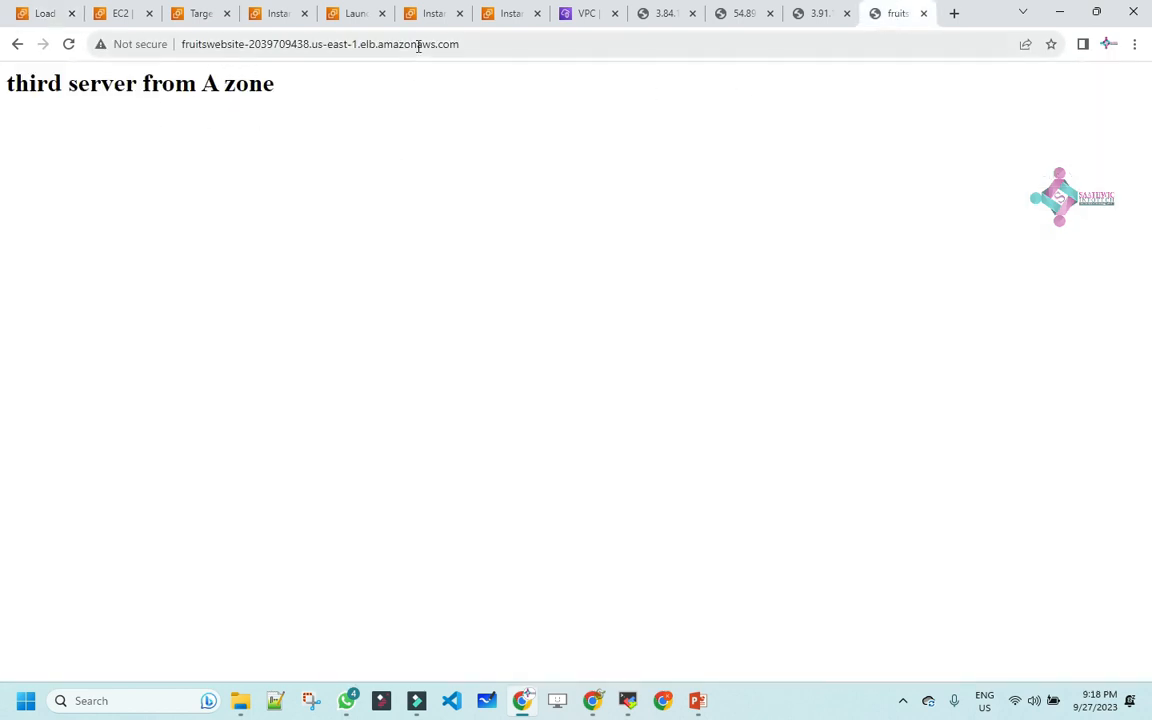
Highlight the heading served through the DNS name, reload the page, and check which server's heading it serves
{"action": "left_click_drag", "start_coordinate": [15, 88], "coordinate": [277, 84]}
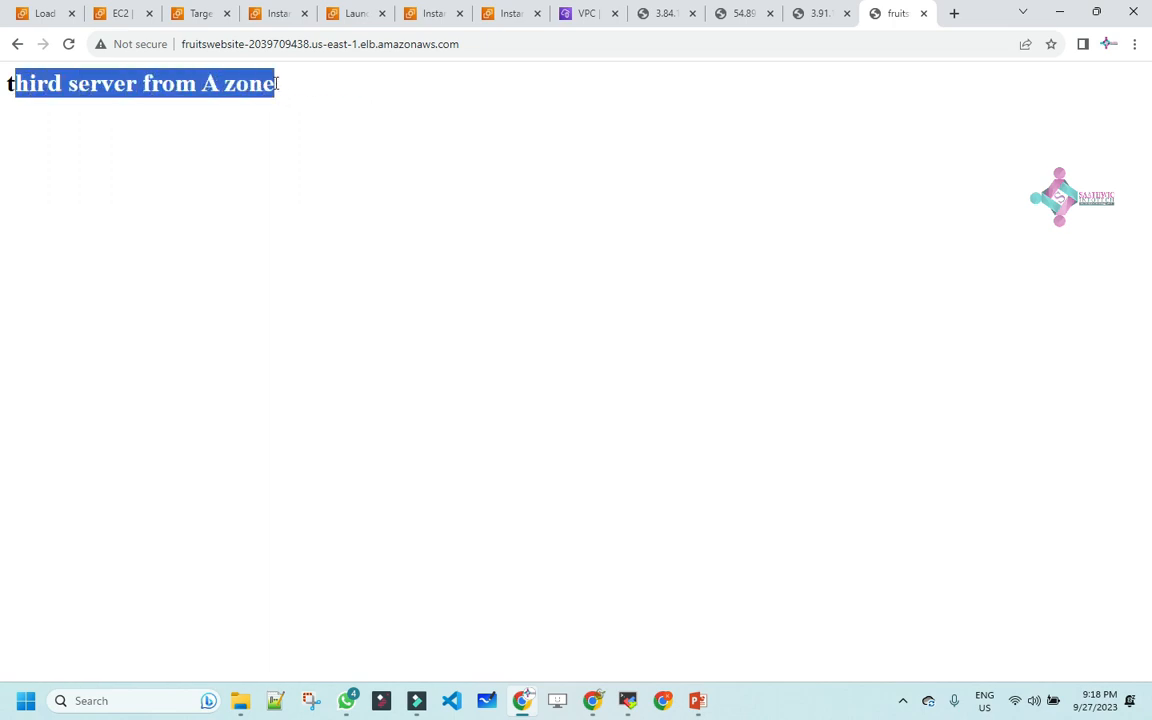
{"action": "left_click", "coordinate": [67, 44]}
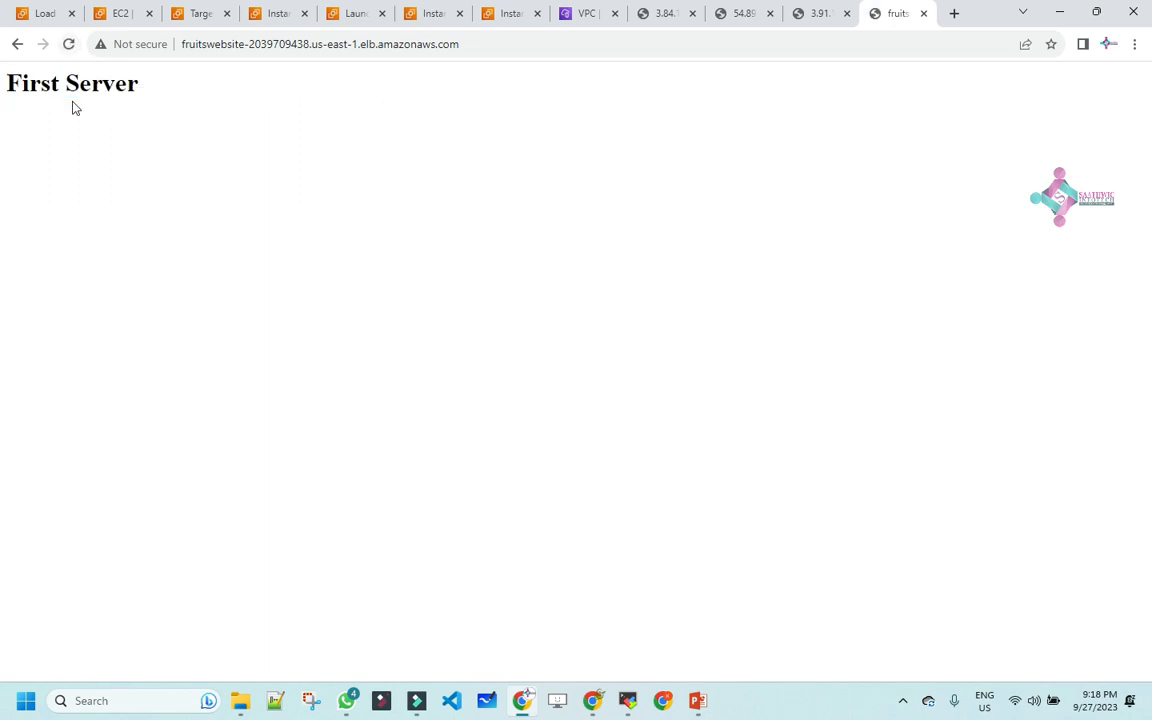
{"action": "left_click_drag", "start_coordinate": [41, 88], "coordinate": [3, 95]}
{"action": "left_click", "coordinate": [147, 92]}
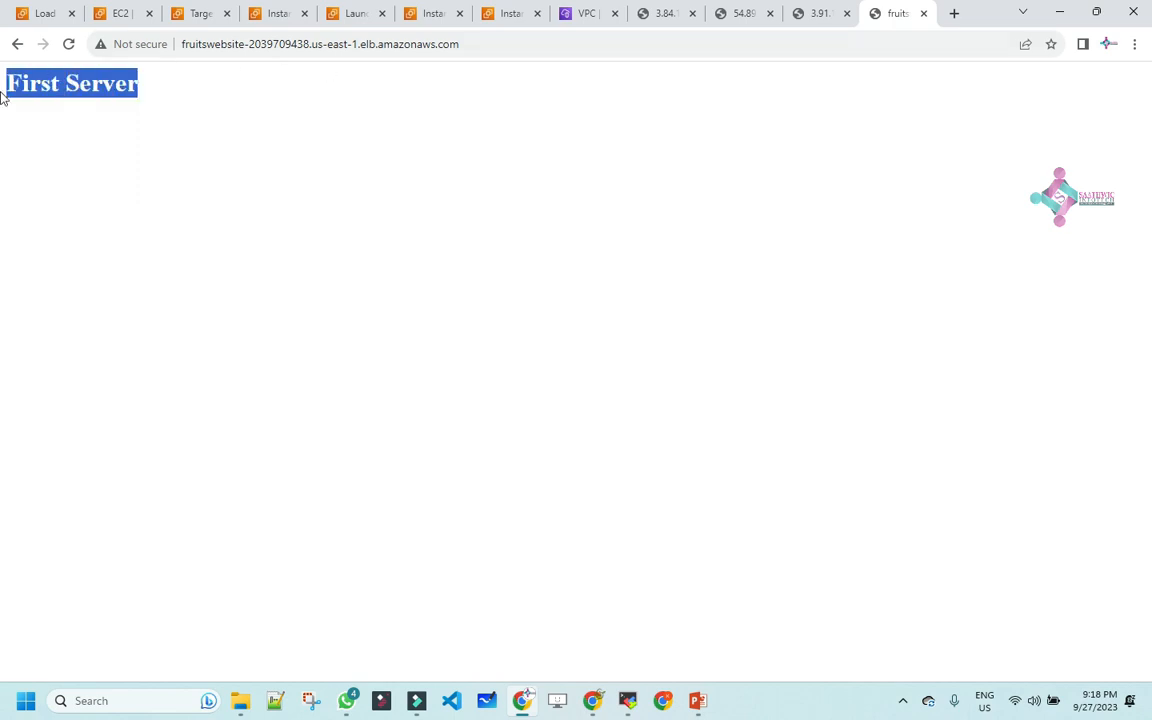